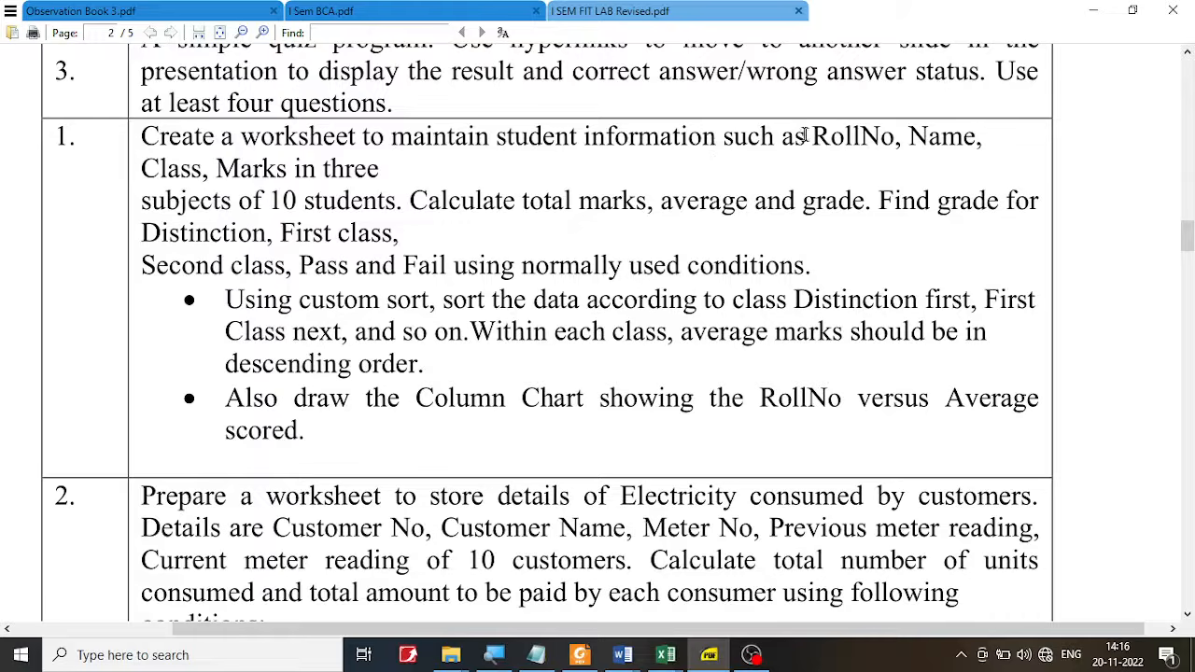
Step: Read exercise 1's required student fields, the number of students, the total, average and grade calculations, and the grading conditions
left_click_drag(813, 136, 987, 131)
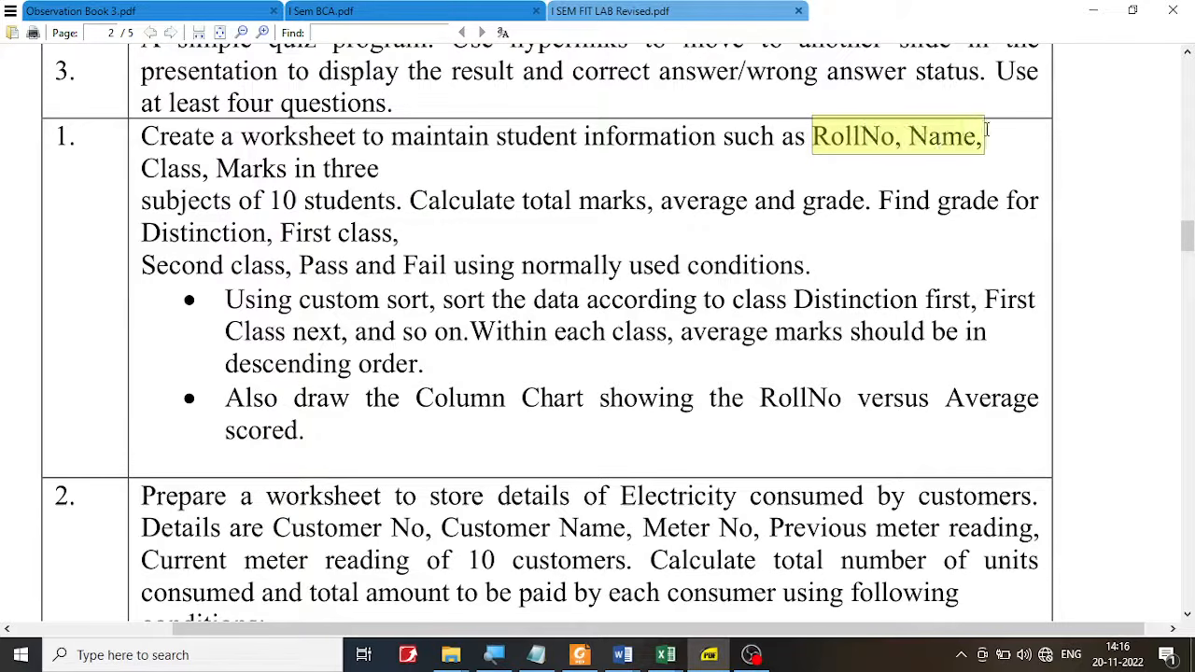
left_click_drag(147, 170, 362, 170)
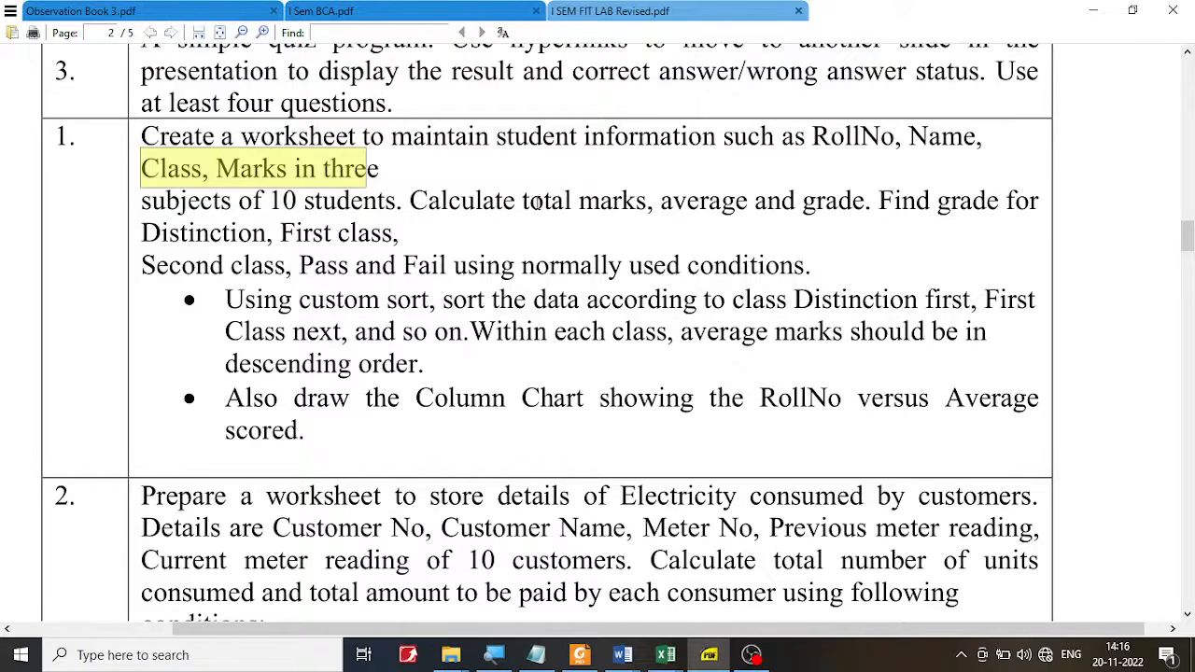
left_click_drag(534, 203, 865, 202)
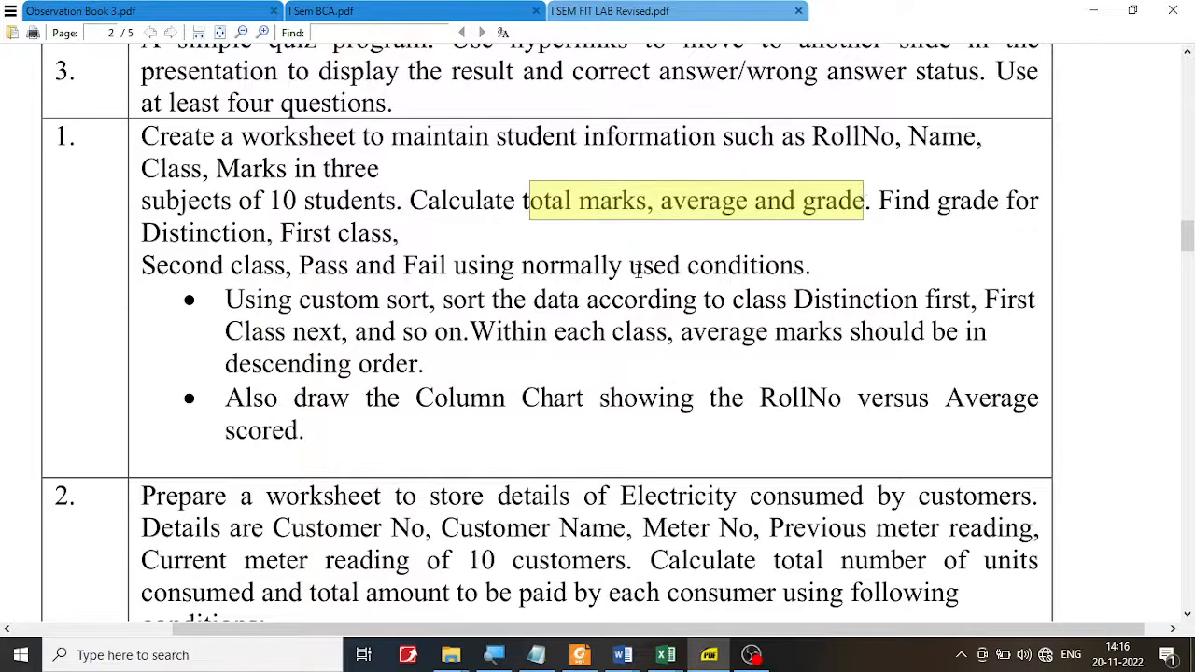
left_click(639, 270)
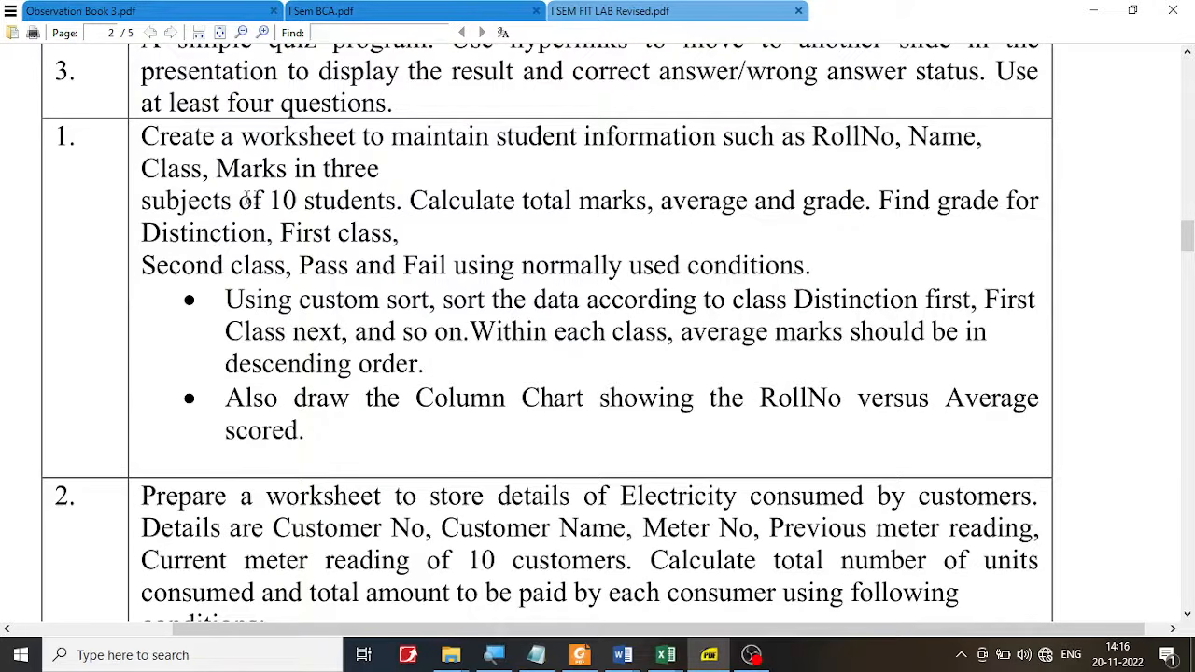
left_click_drag(270, 200, 398, 201)
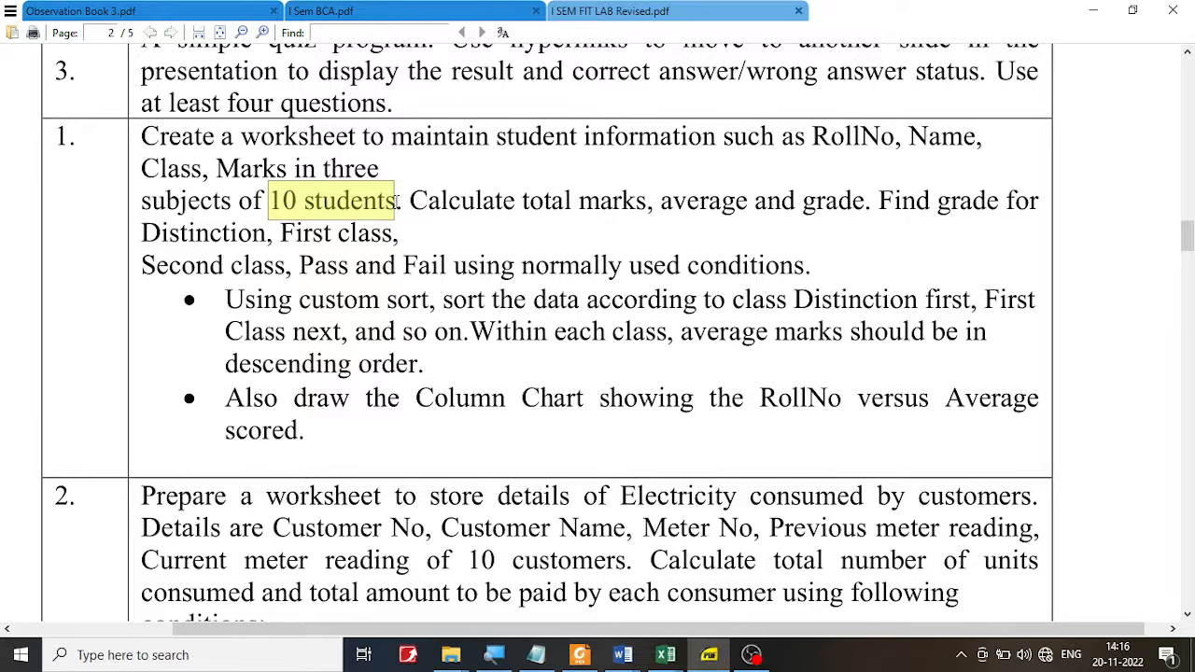
left_click(486, 290)
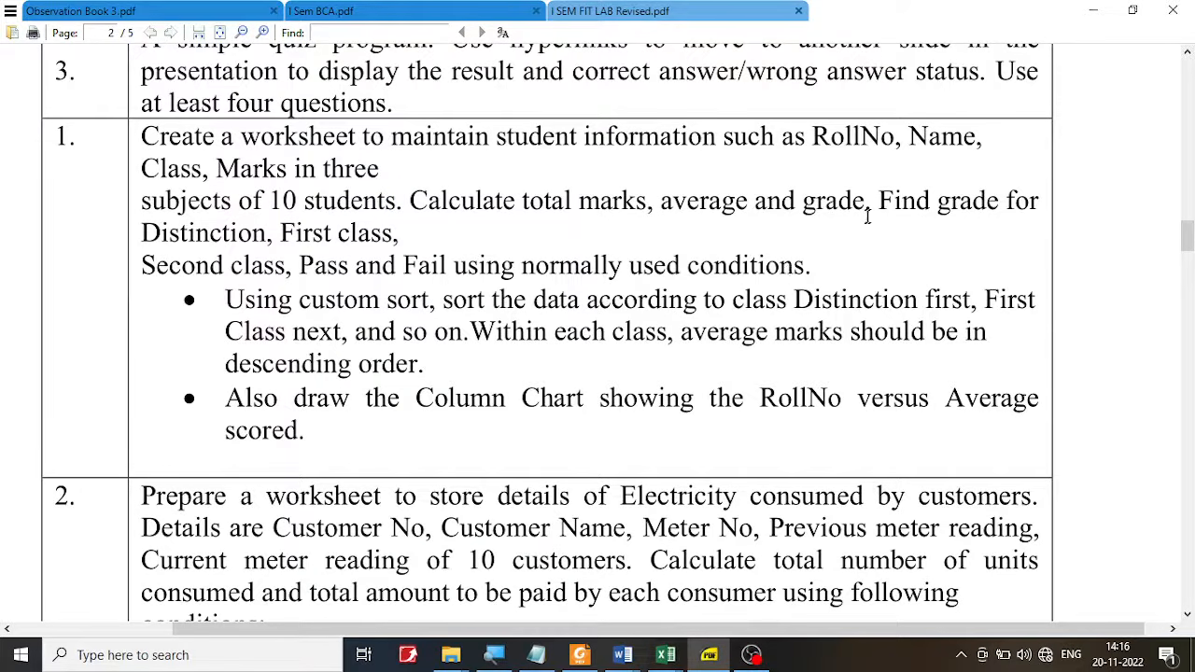
left_click_drag(881, 198, 812, 244)
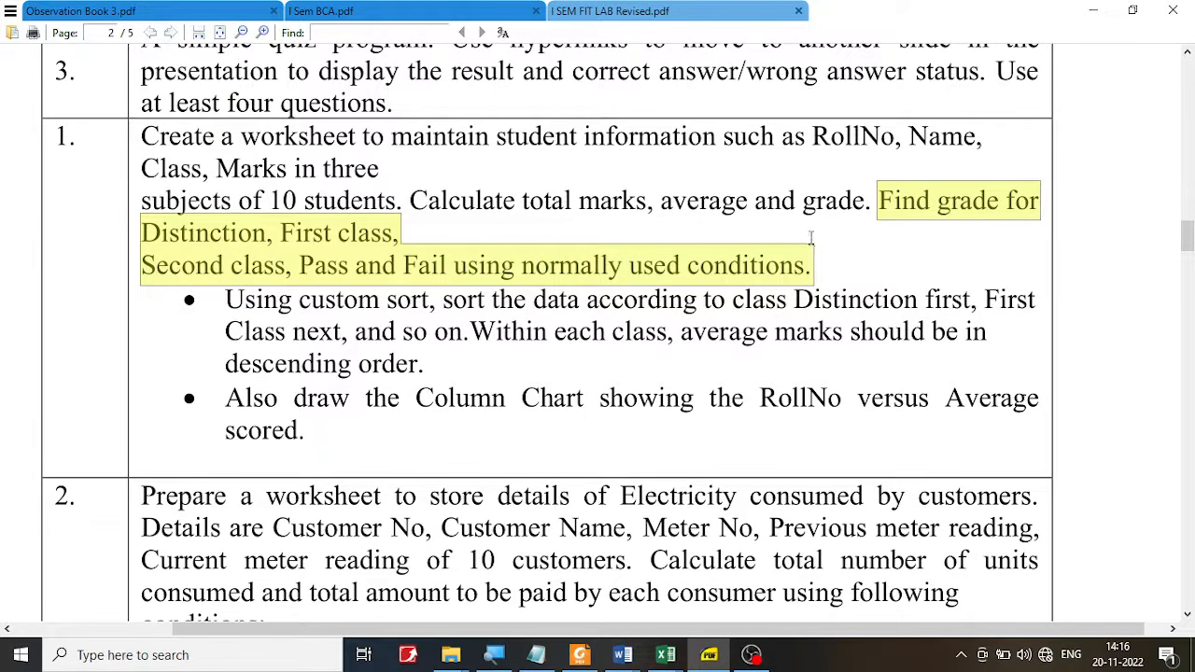
left_click(174, 238)
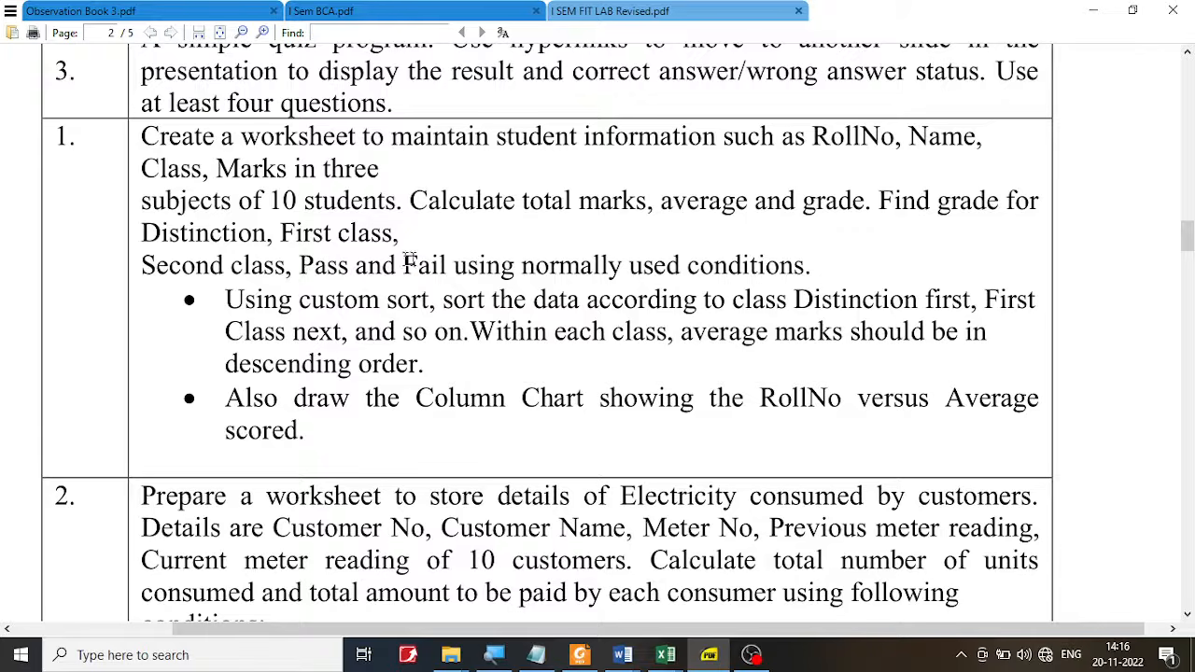
left_click_drag(352, 264, 306, 262)
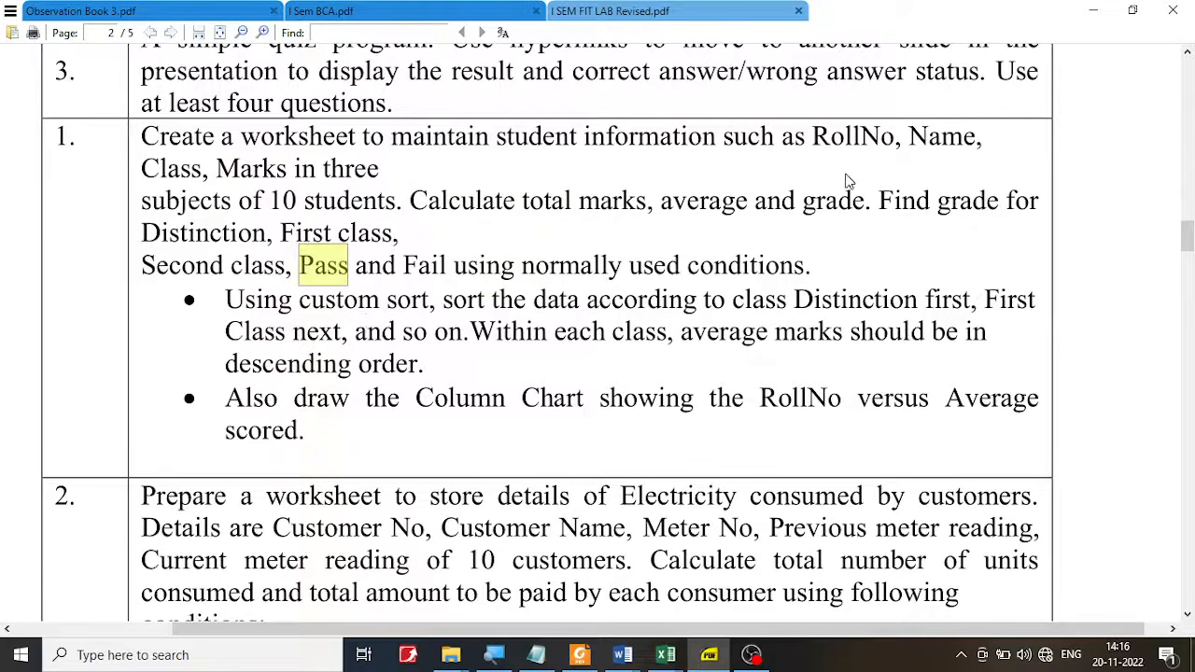
left_click(882, 200)
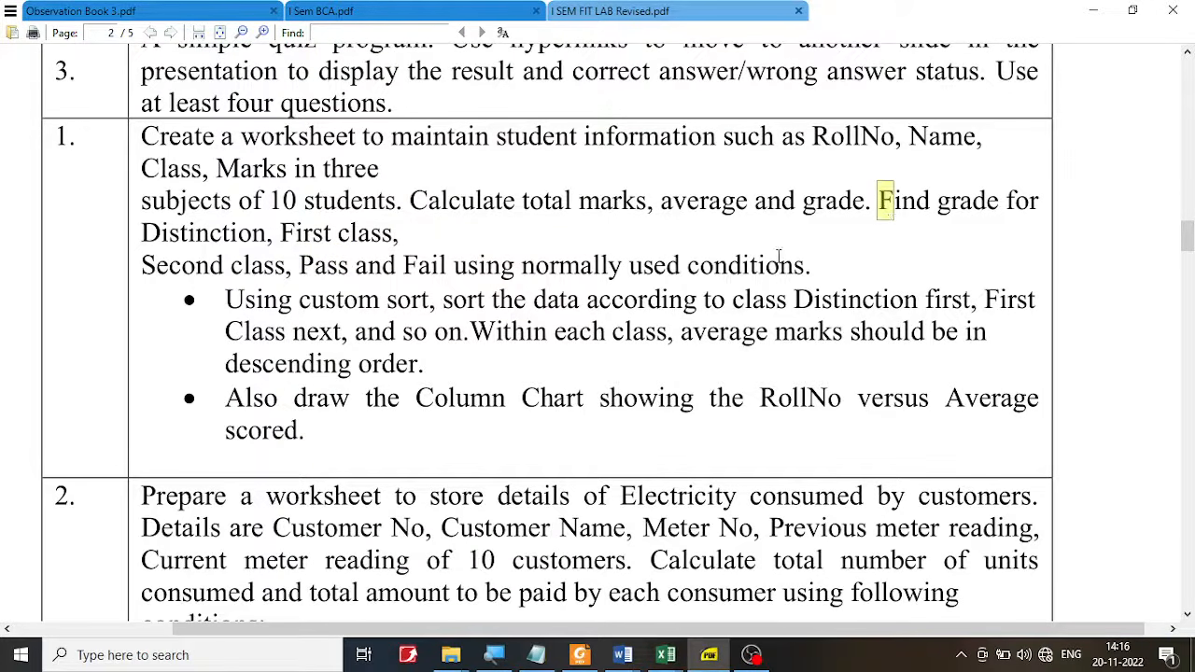
left_click_drag(524, 270, 808, 266)
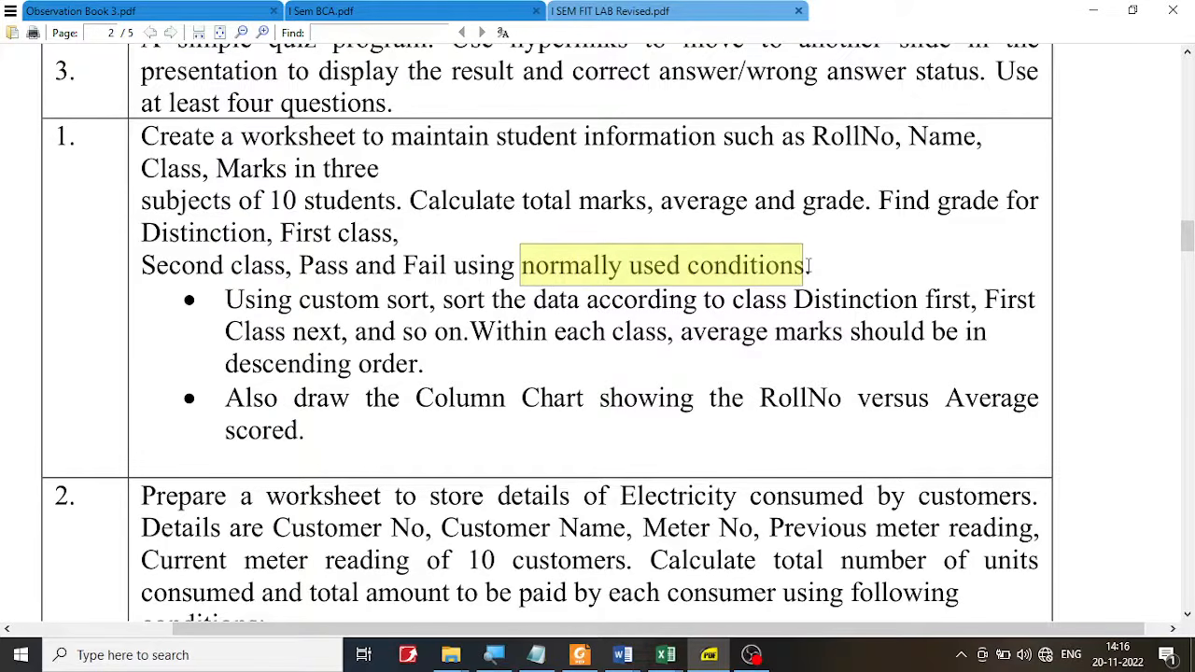
left_click(573, 351)
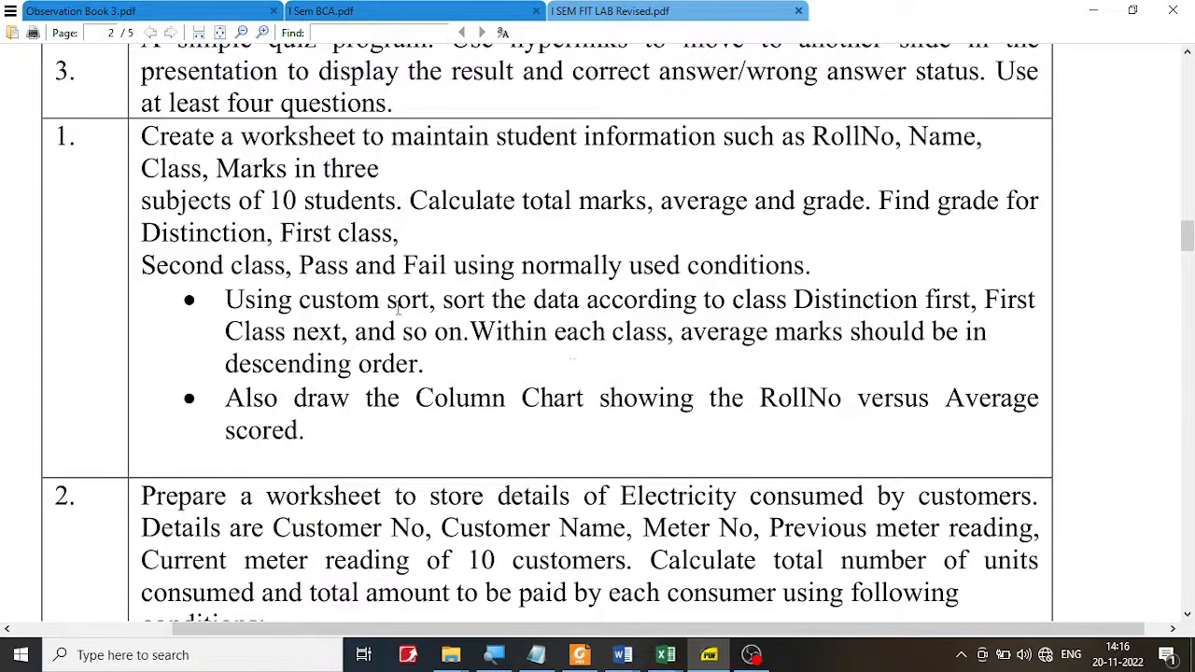
Step: Read exercise 1's requirements for the custom sort by class and average marks and for the column chart
left_click_drag(399, 303, 517, 303)
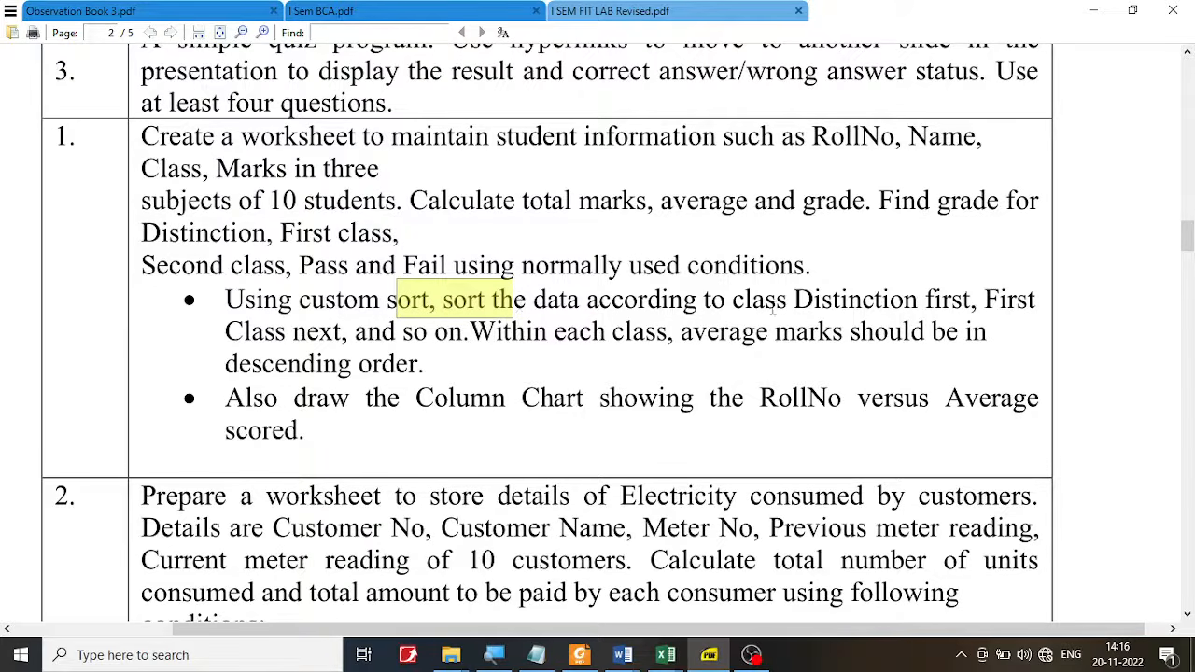
left_click_drag(744, 304, 792, 303)
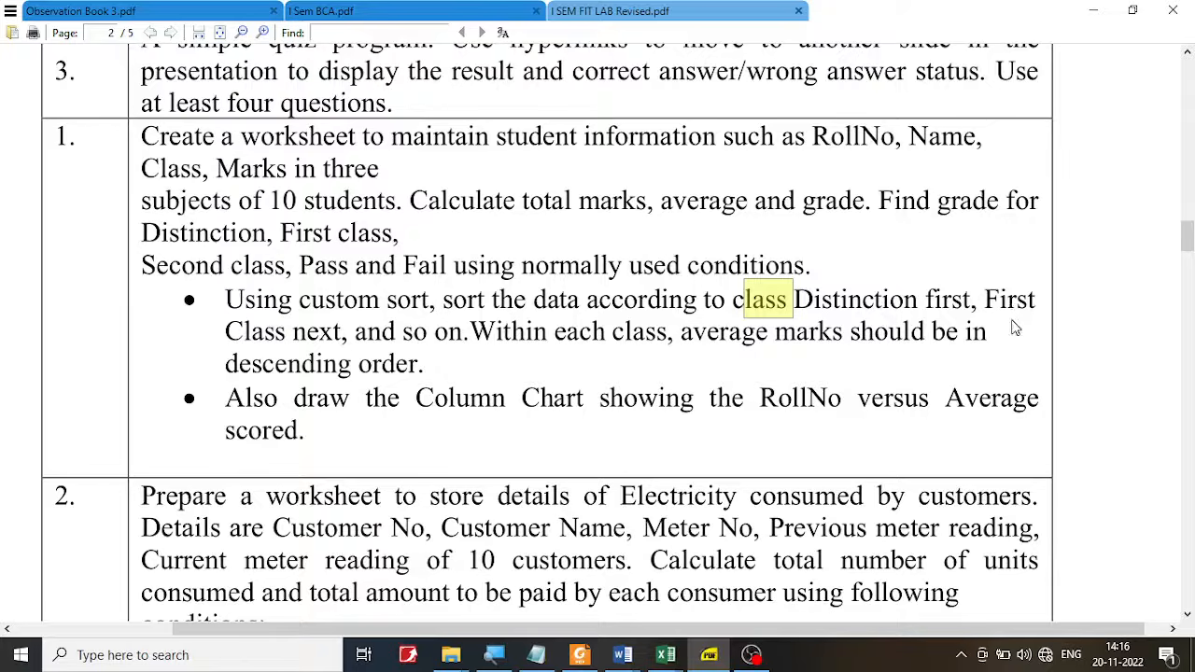
left_click_drag(681, 333, 845, 333)
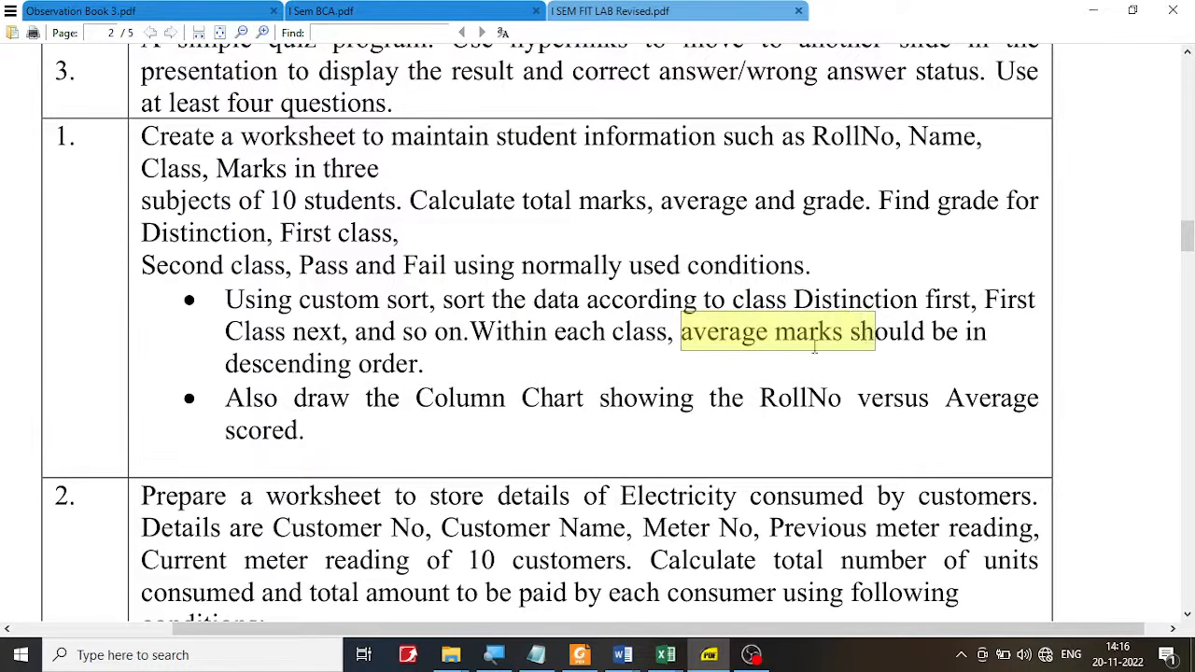
left_click(284, 364)
left_click_drag(284, 364, 456, 365)
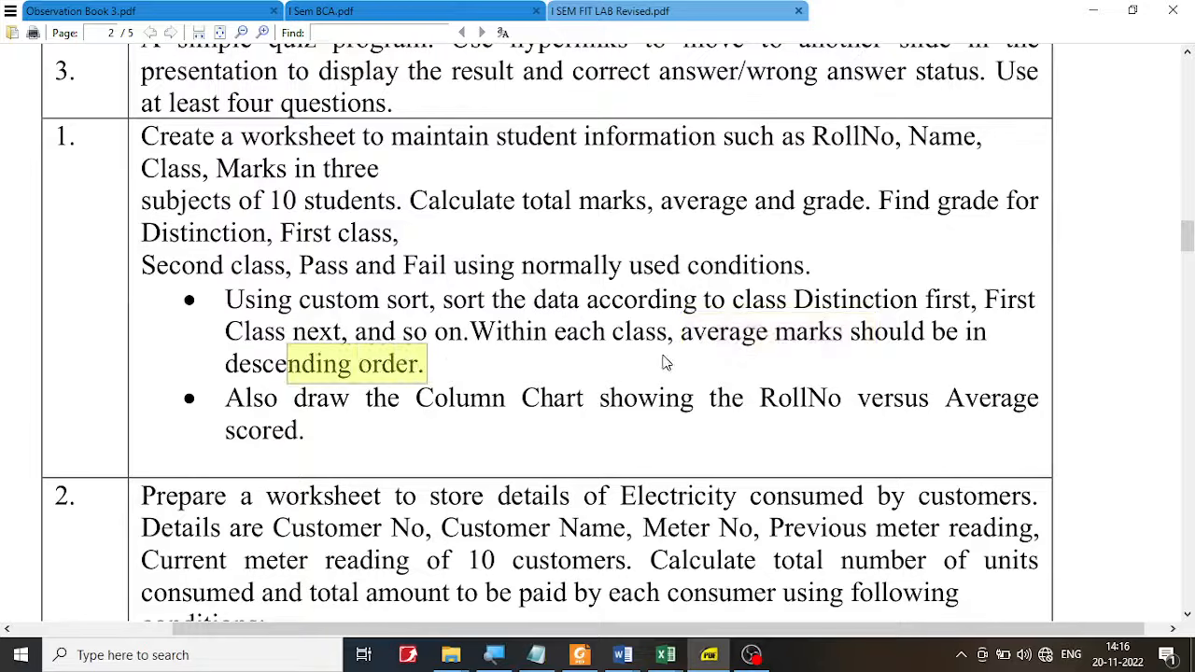
left_click_drag(682, 332, 808, 333)
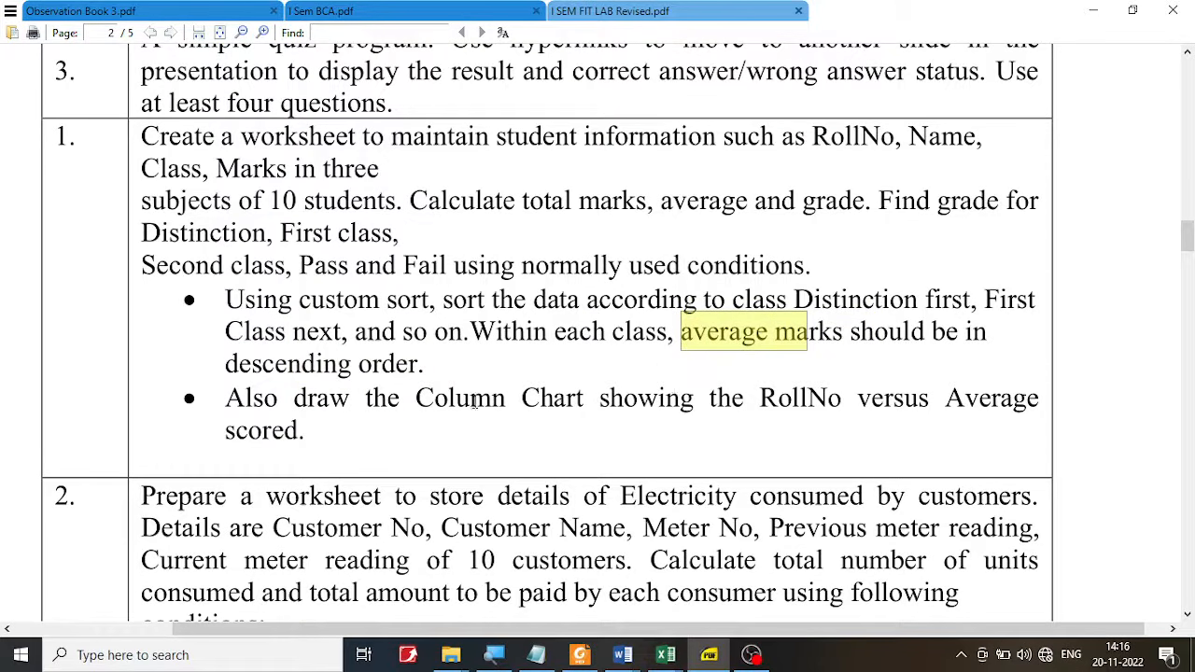
left_click_drag(429, 402, 568, 399)
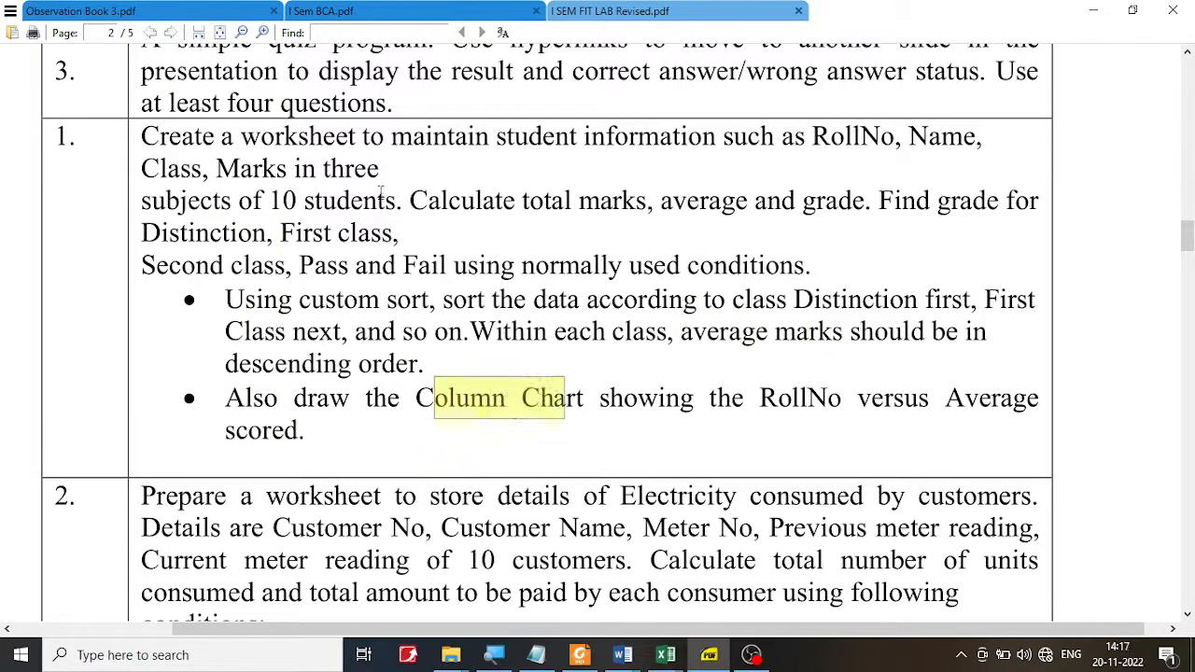
left_click(380, 193)
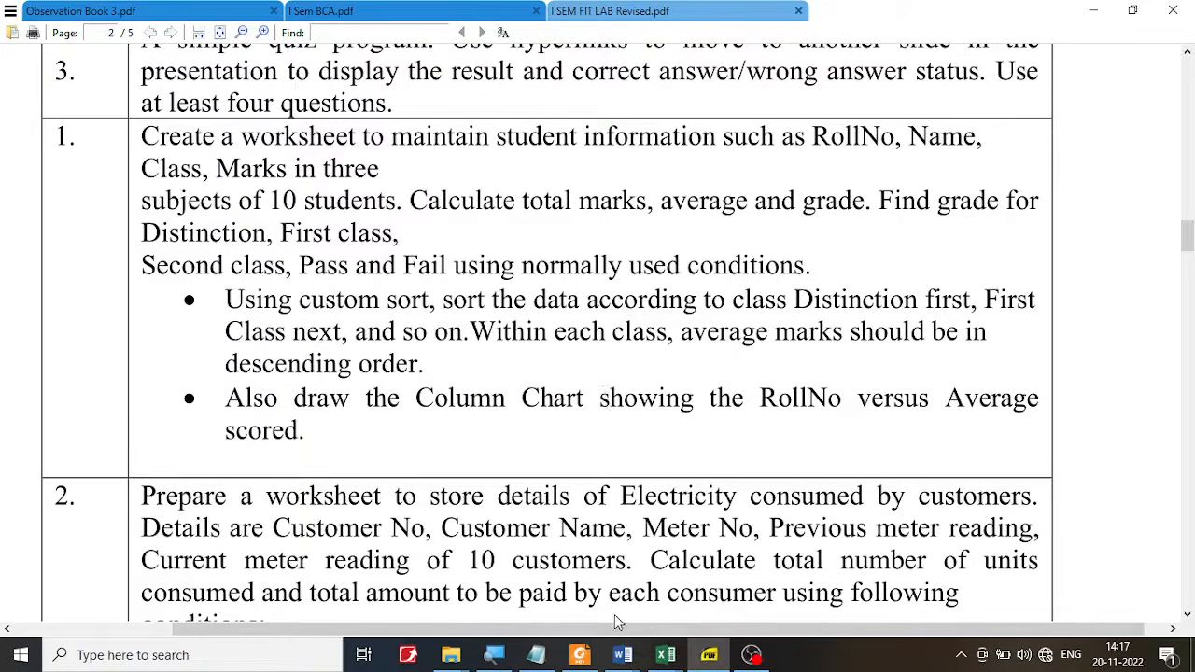
Step: Check the Book2 worksheet in Excel against the fields and calculations that exercise 1 in the PDF asks for
left_click(666, 654)
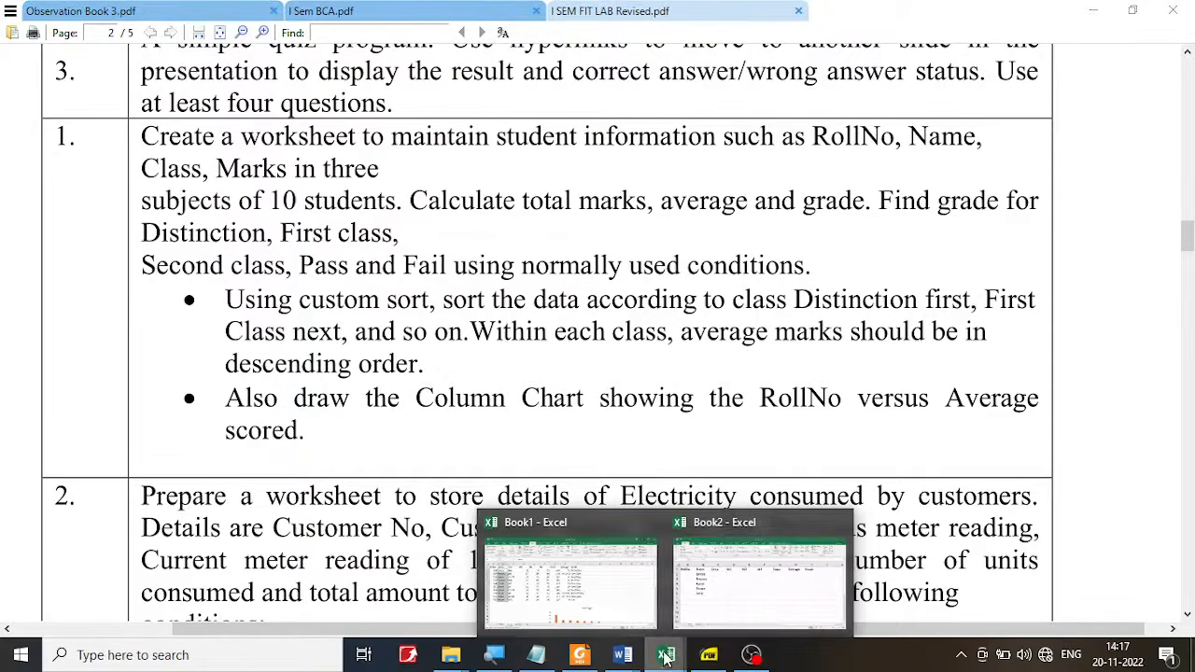
left_click(766, 607)
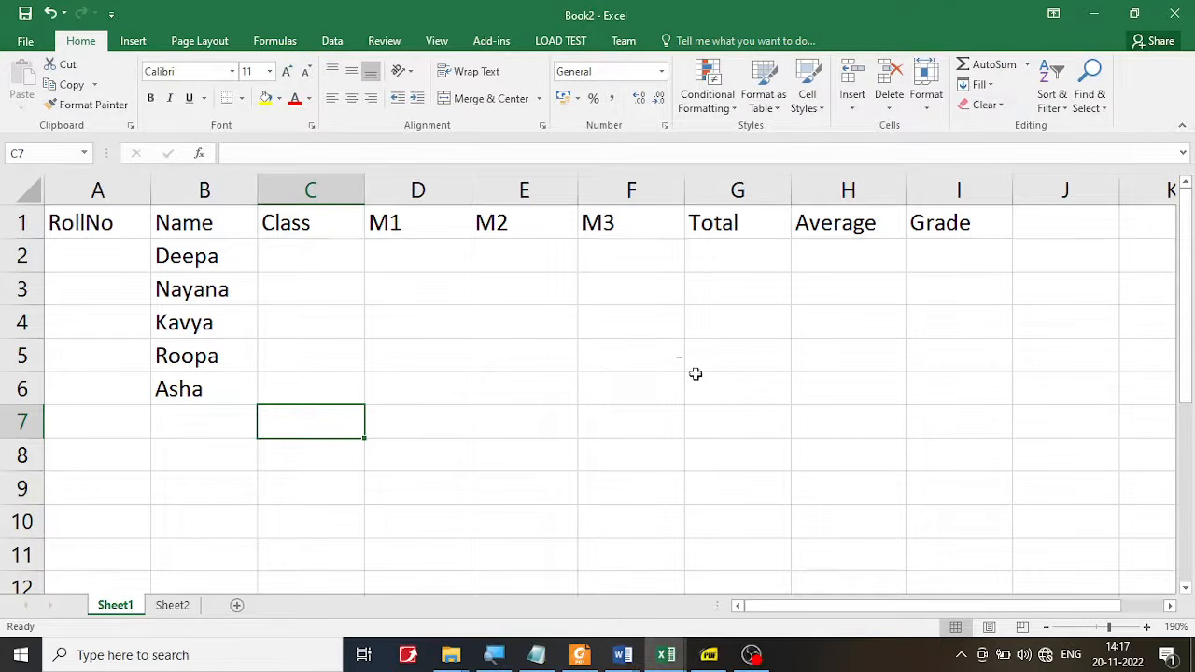
left_click(717, 659)
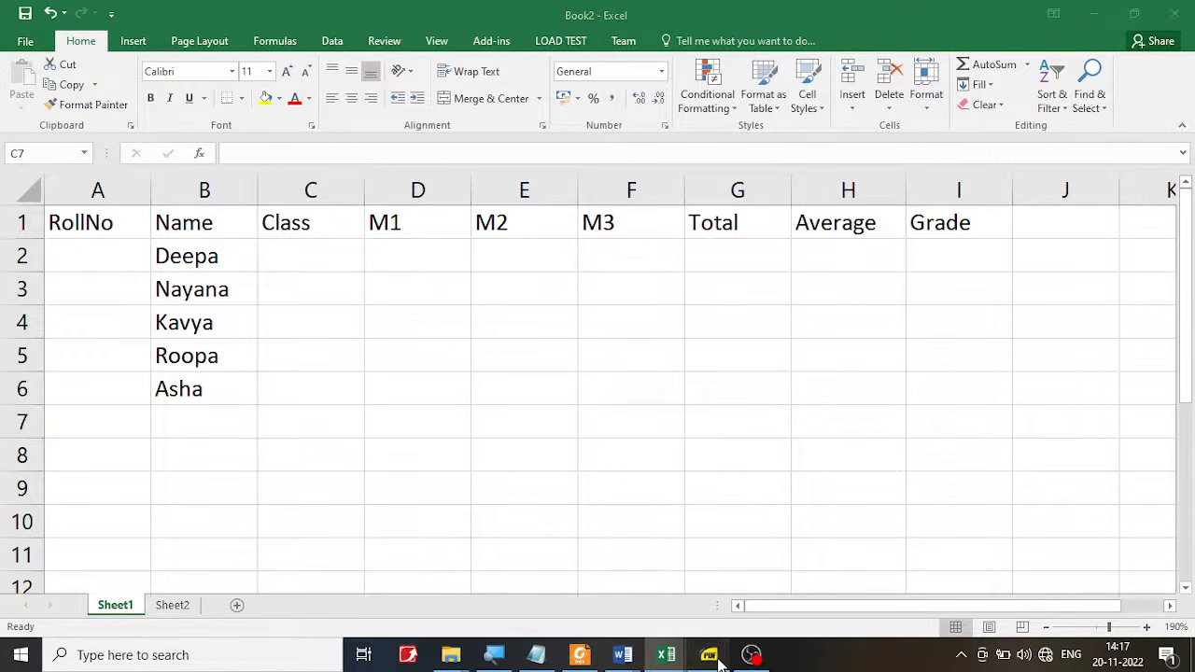
left_click(719, 661)
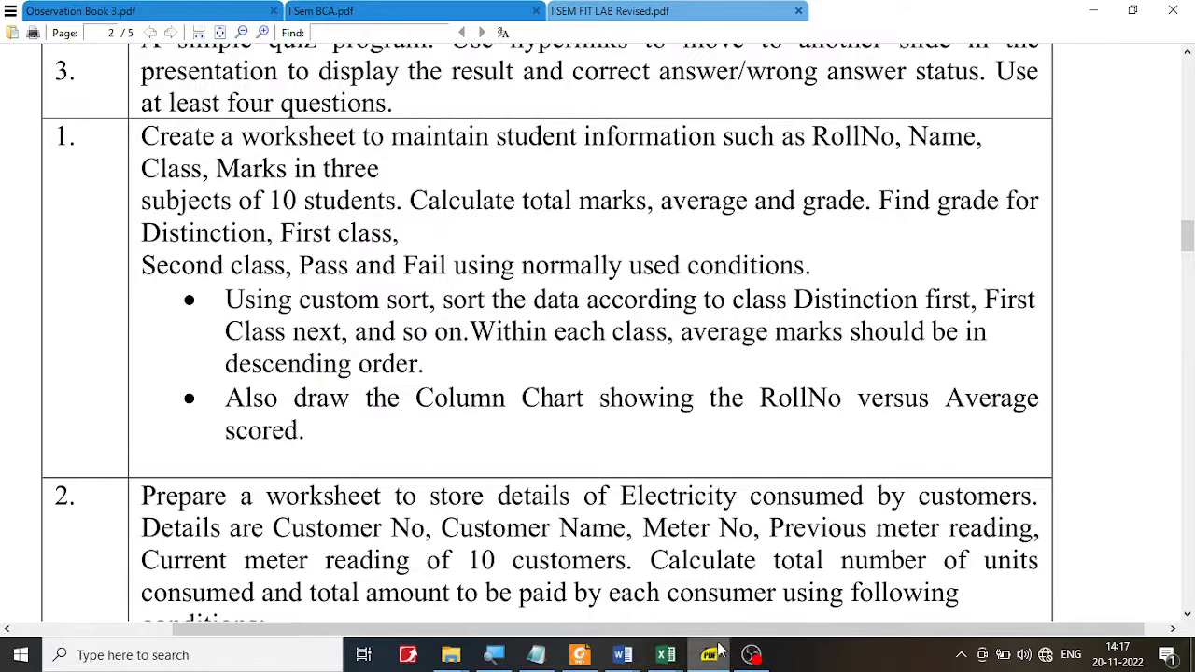
left_click_drag(829, 136, 968, 131)
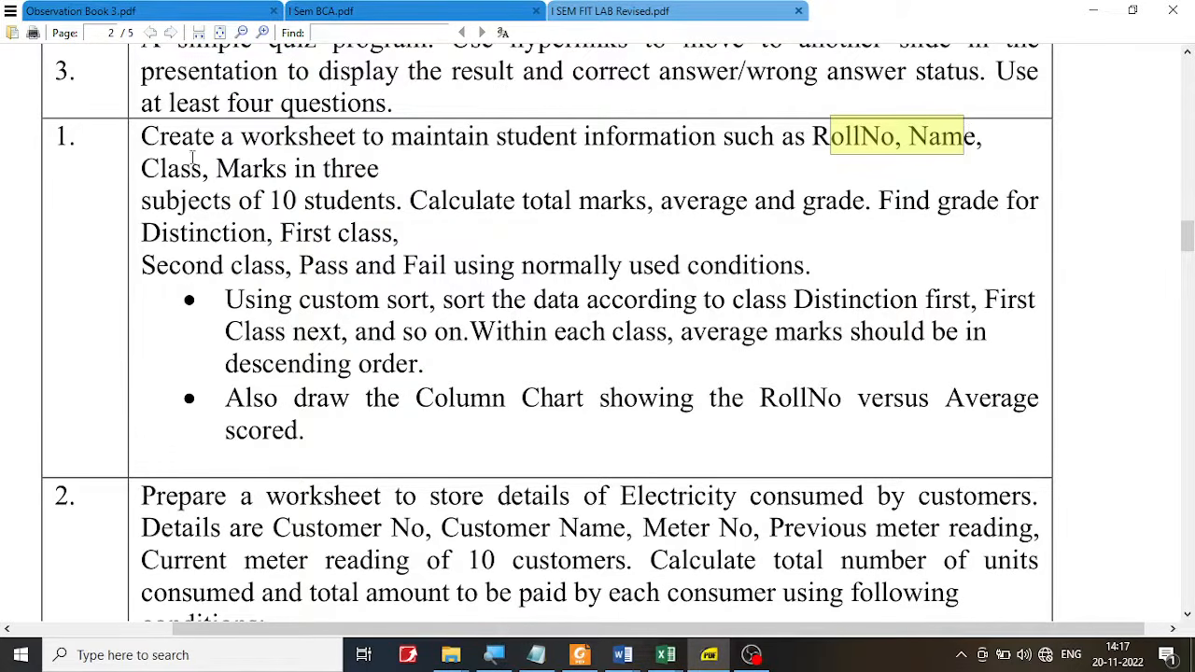
left_click_drag(169, 168, 399, 166)
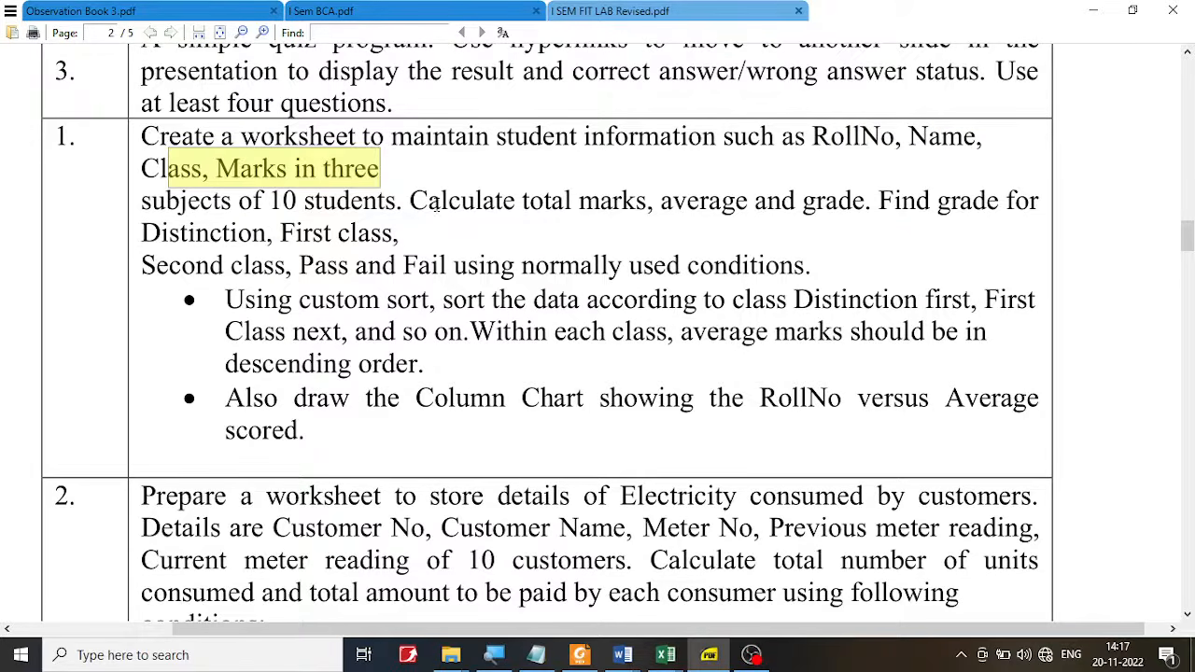
left_click_drag(544, 202, 868, 203)
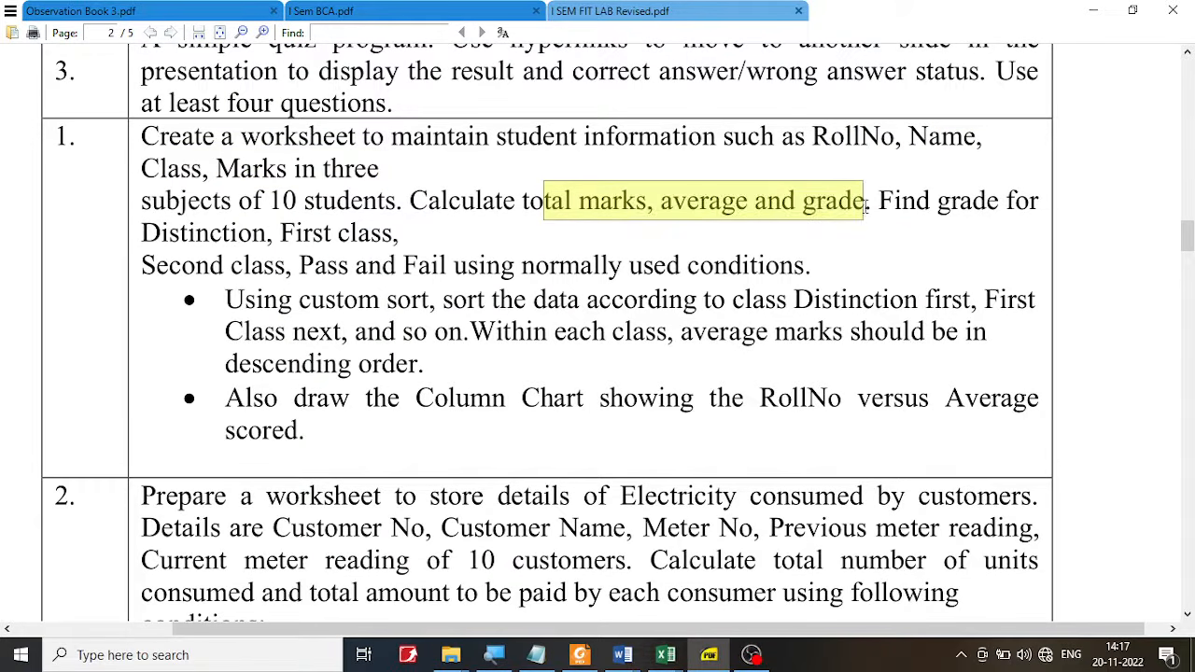
Step: Switch to the Book2 workbook in Excel and review the column headings from RollNo to Grade
left_click(665, 654)
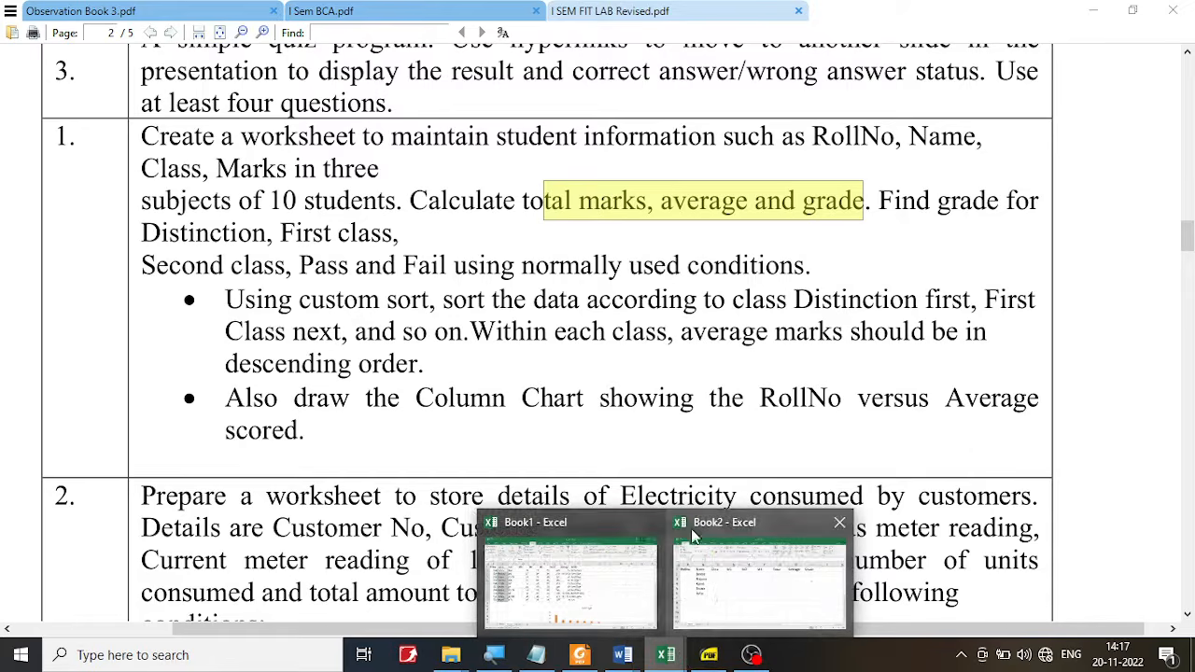
left_click(693, 535)
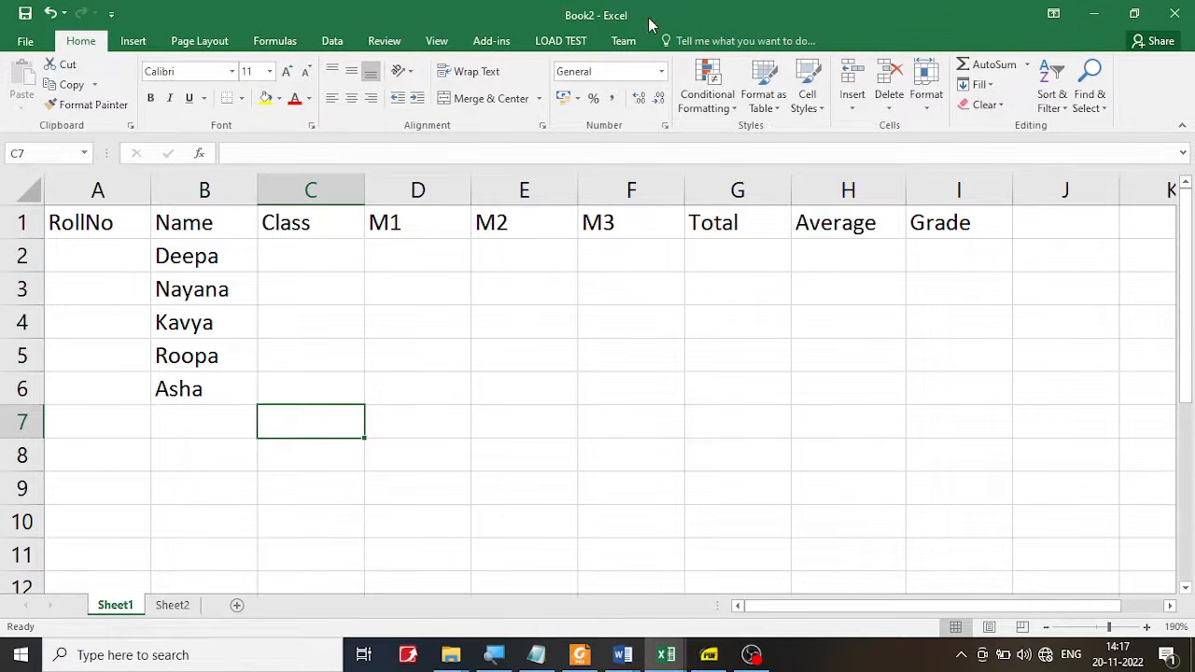
left_click(84, 221)
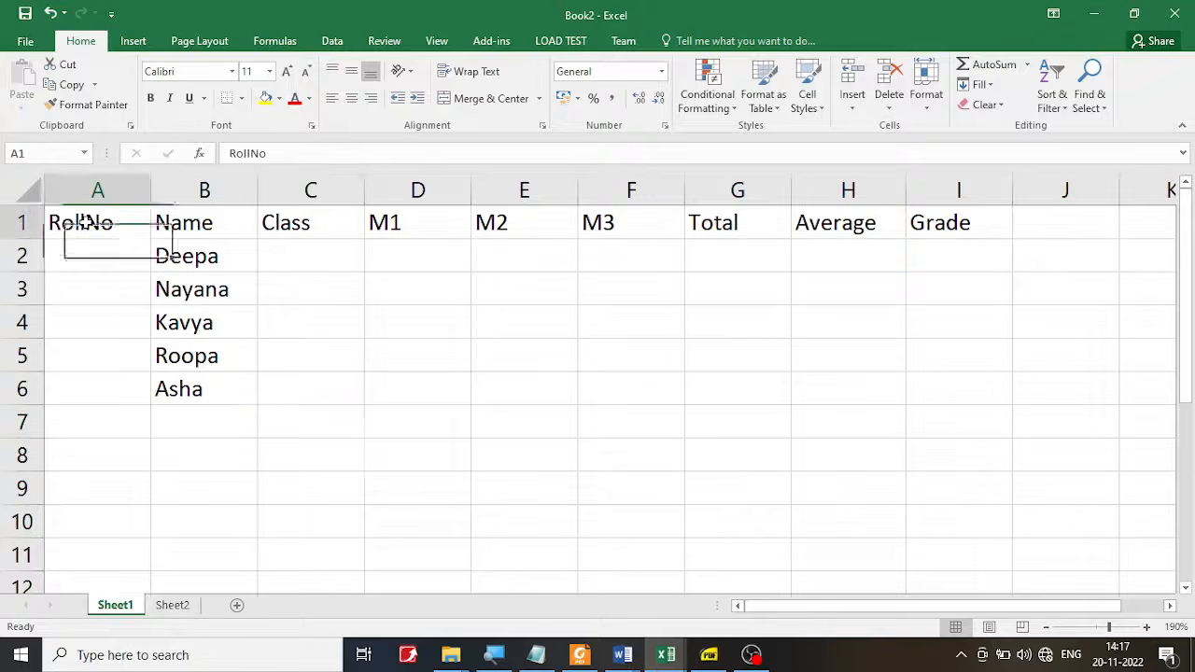
left_click_drag(84, 221, 924, 210)
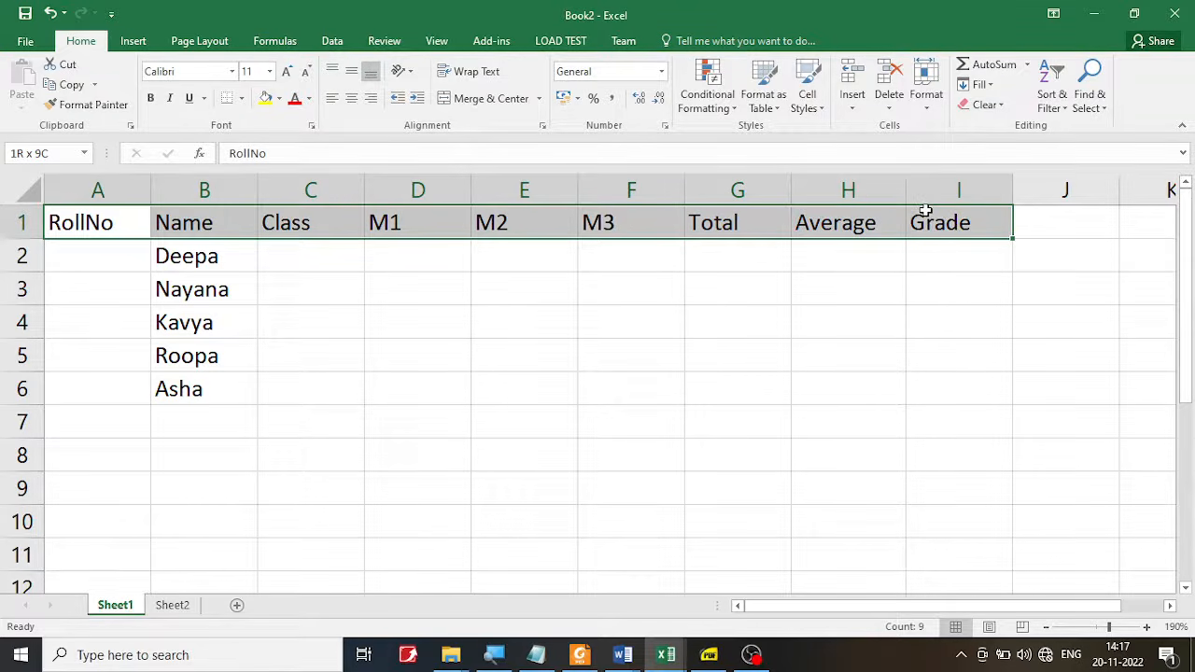
left_click(514, 311)
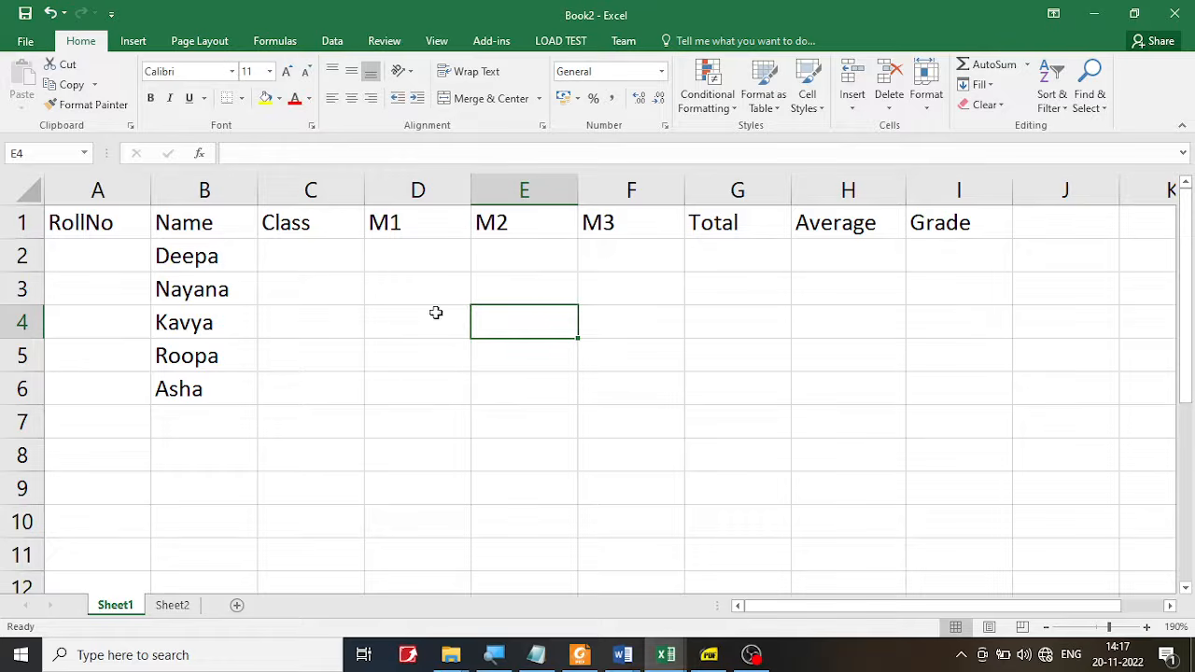
Step: Enter roll number R101 in A2 and fill the series down to R110 in A11
left_click(210, 262)
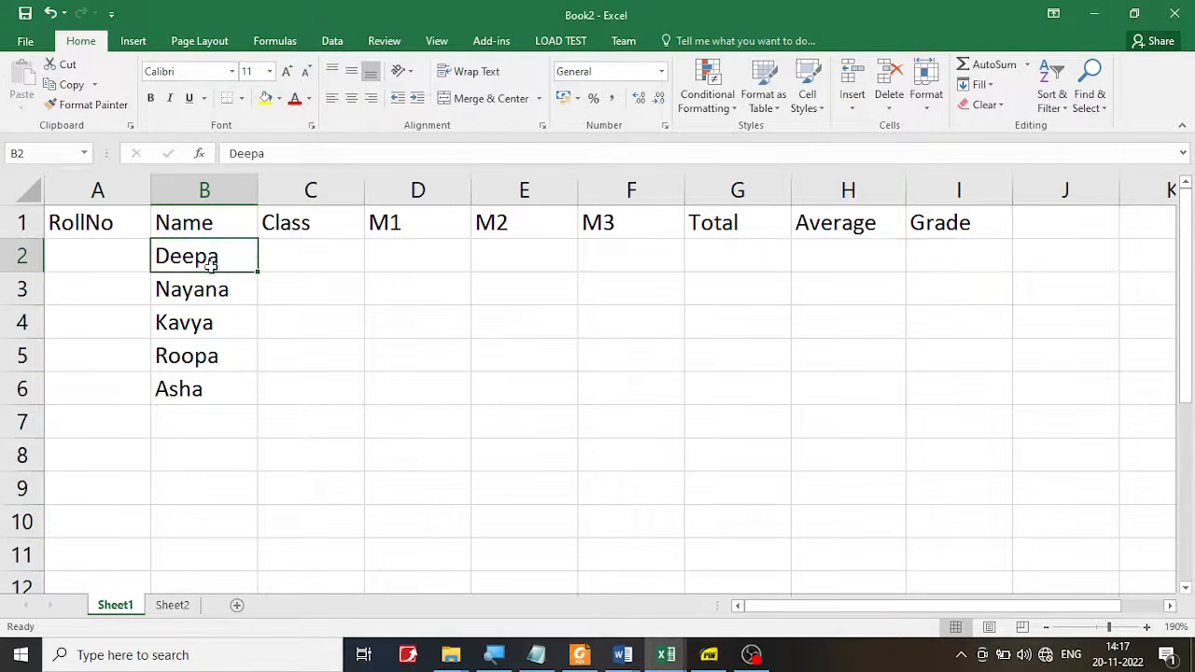
left_click_drag(211, 265, 221, 378)
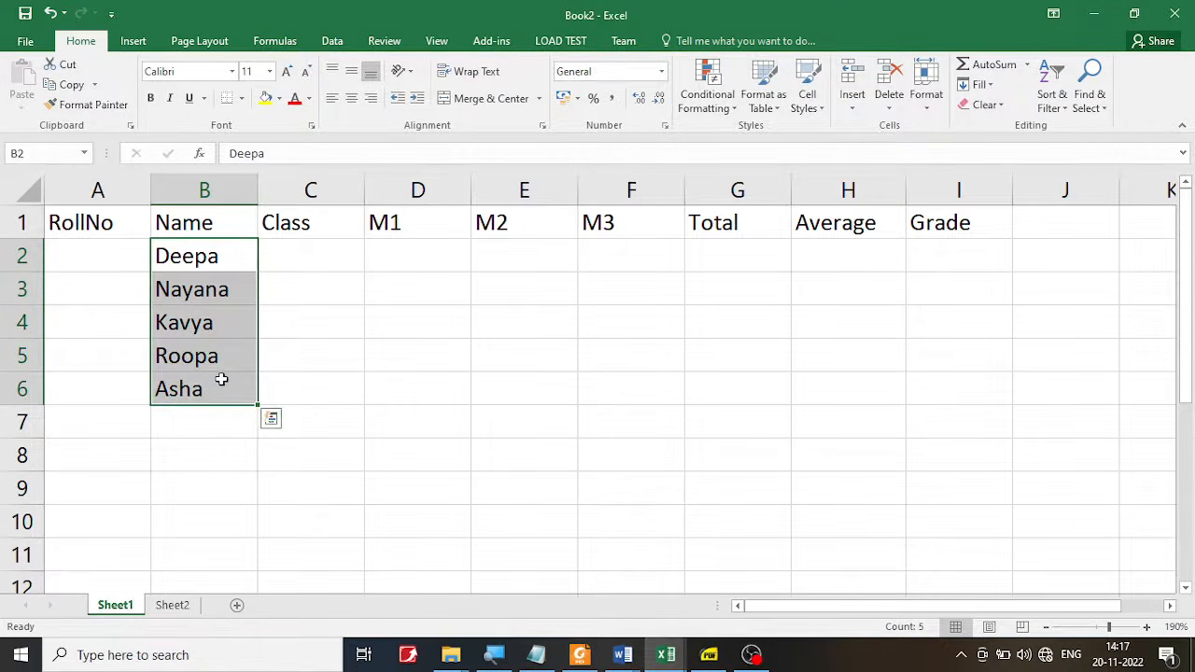
left_click(91, 255)
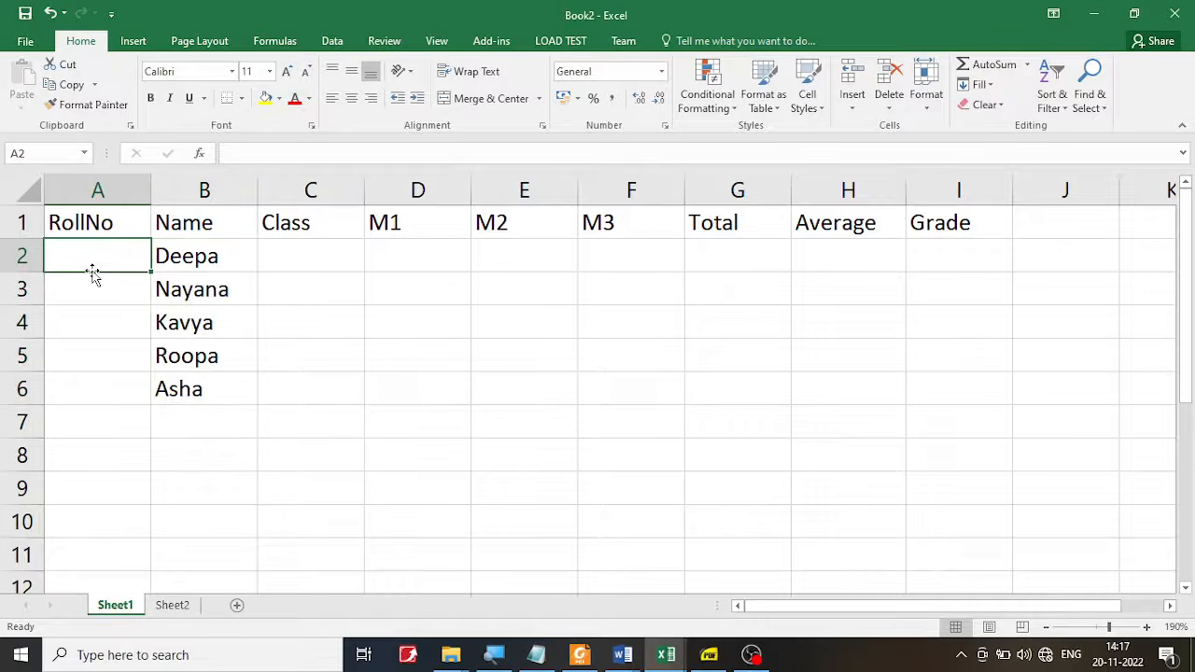
type("R101")
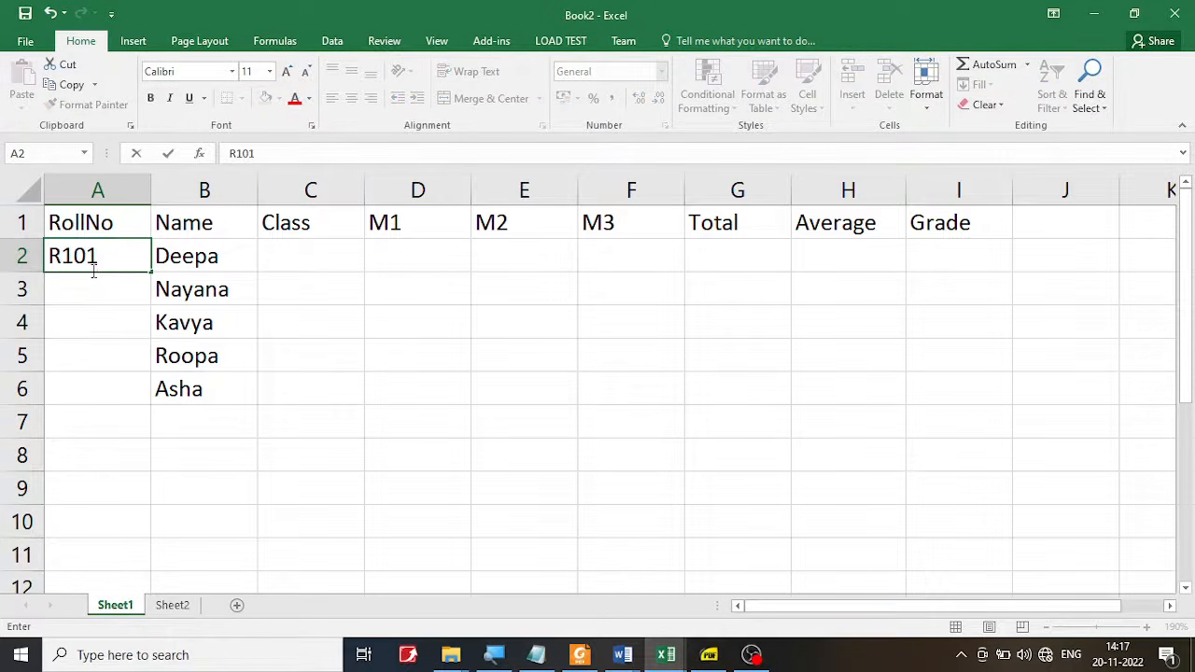
key("Return")
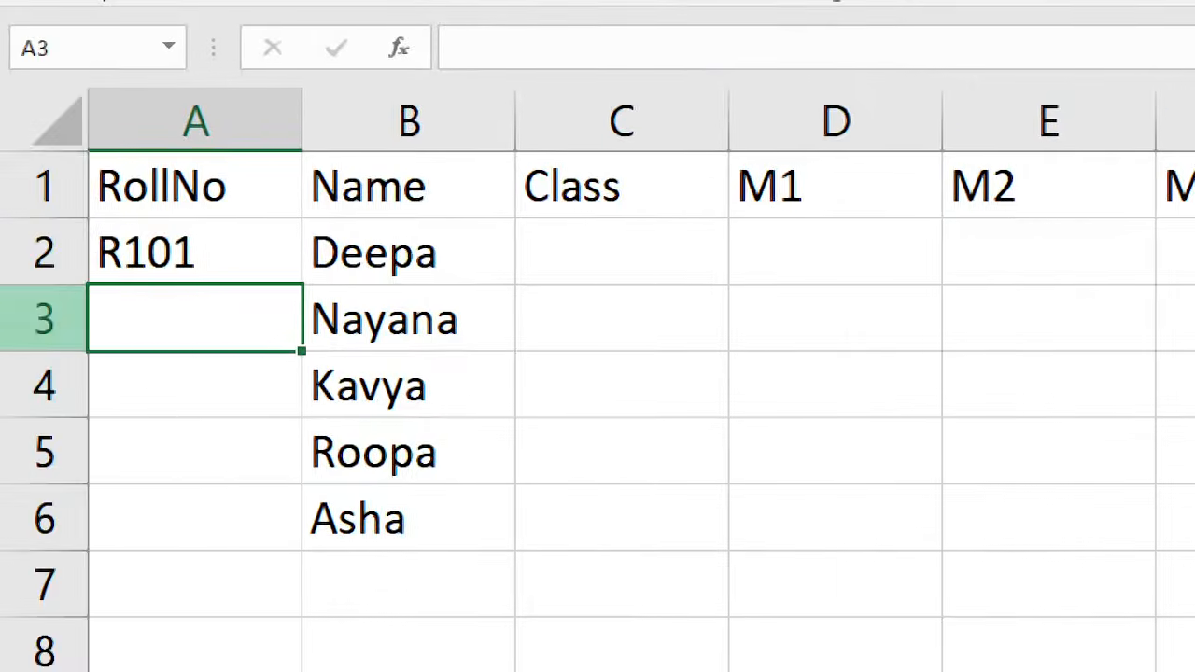
left_click(209, 241)
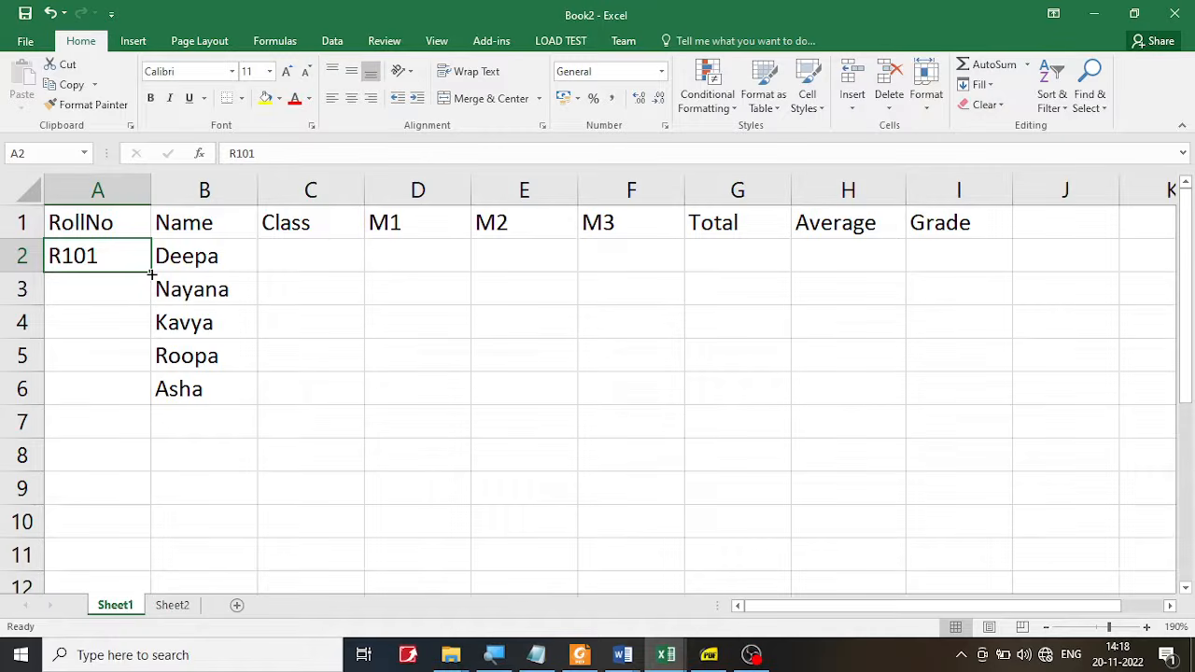
left_click_drag(151, 274, 149, 558)
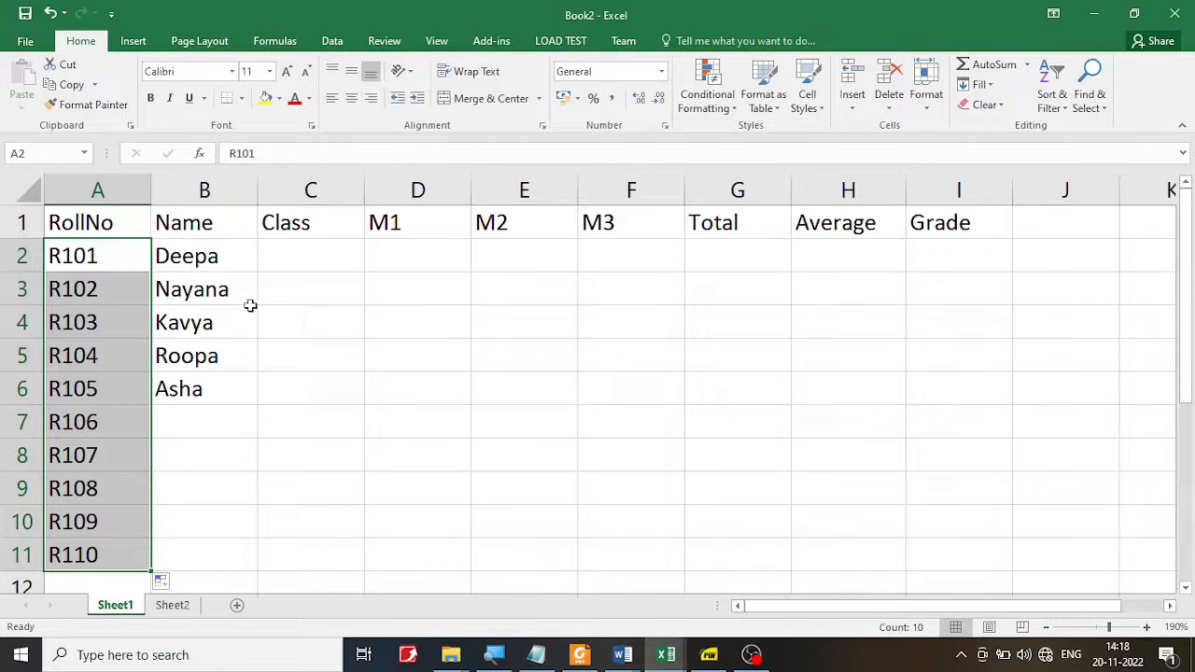
left_click(108, 558)
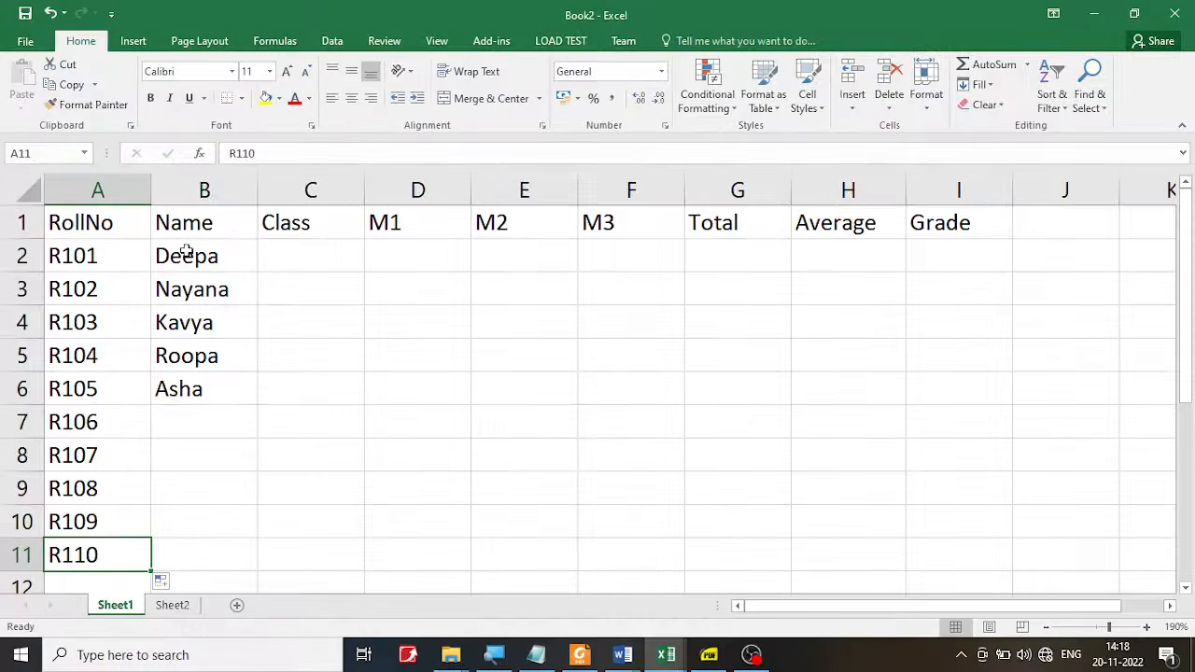
Step: Repeat the five student names from B2:B6 down through B11 by filling the Name column
left_click(209, 265)
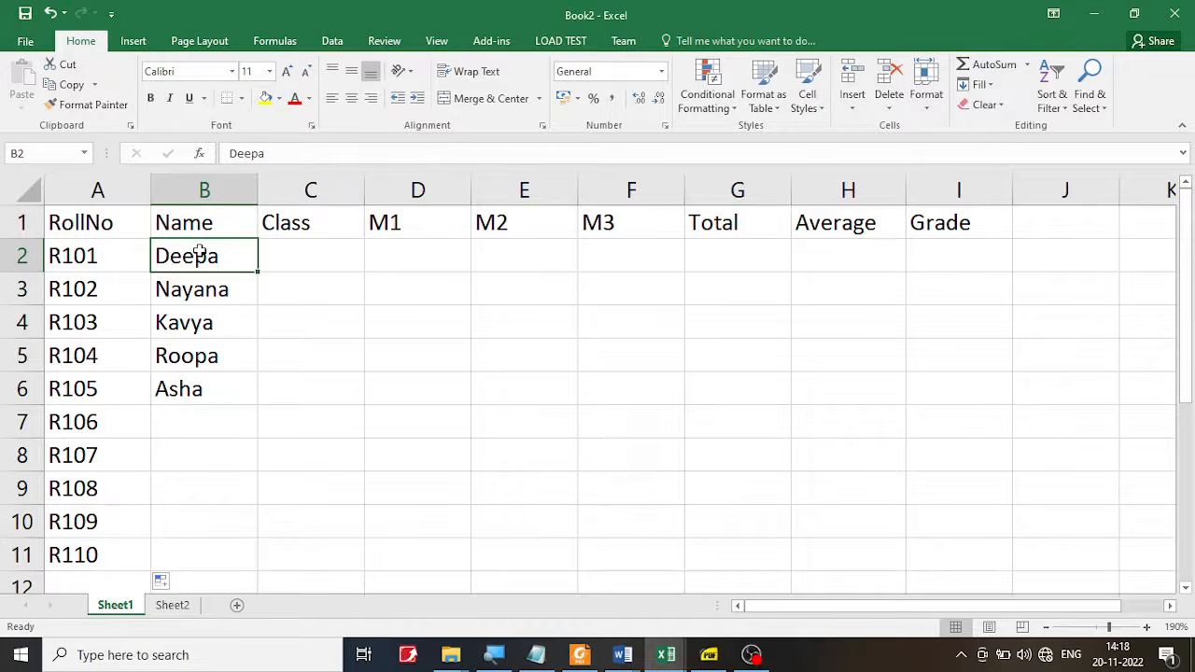
left_click_drag(199, 250, 189, 389)
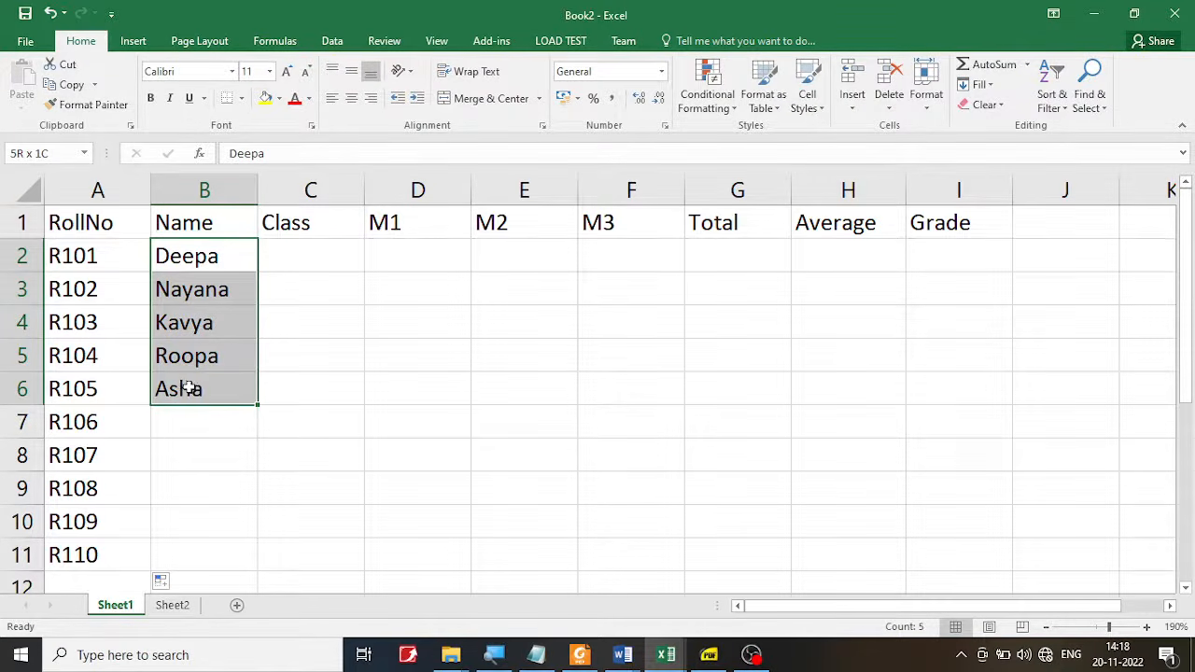
left_click(312, 267)
left_click(184, 254)
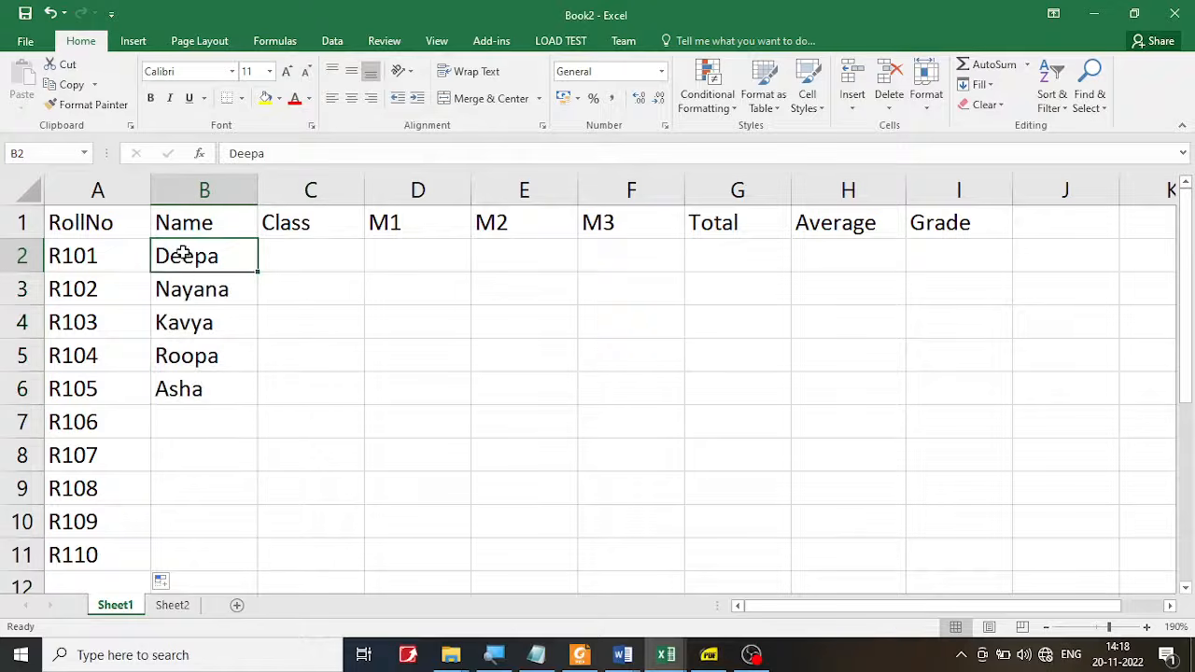
left_click_drag(184, 253, 191, 385)
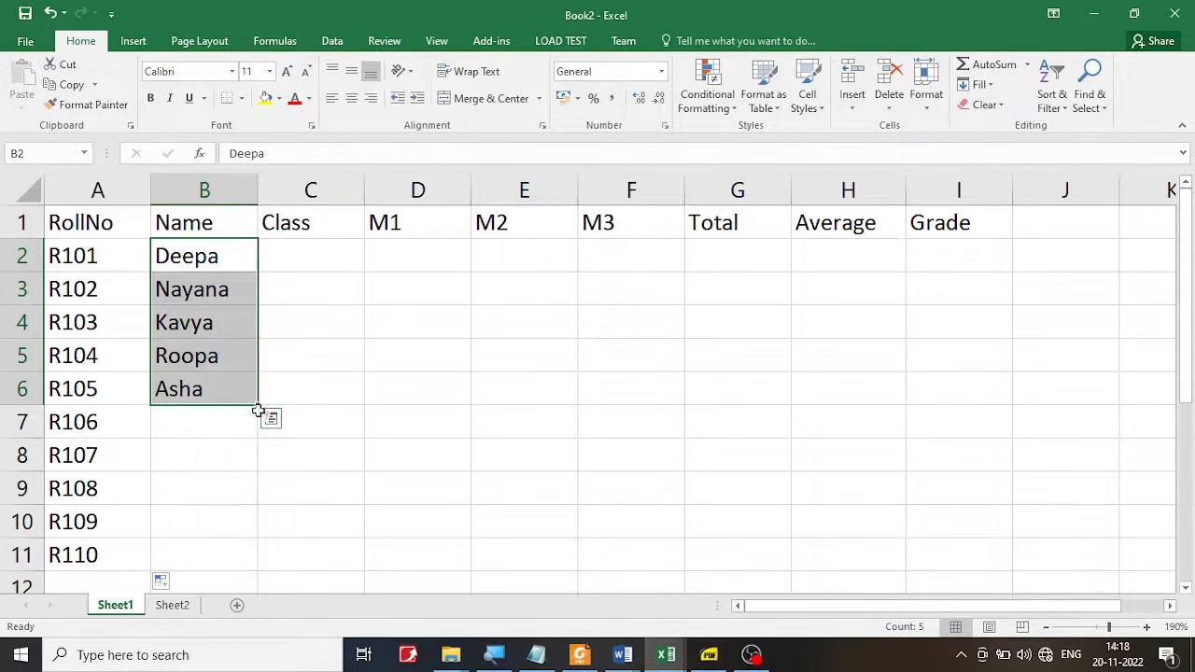
left_click_drag(258, 407, 256, 568)
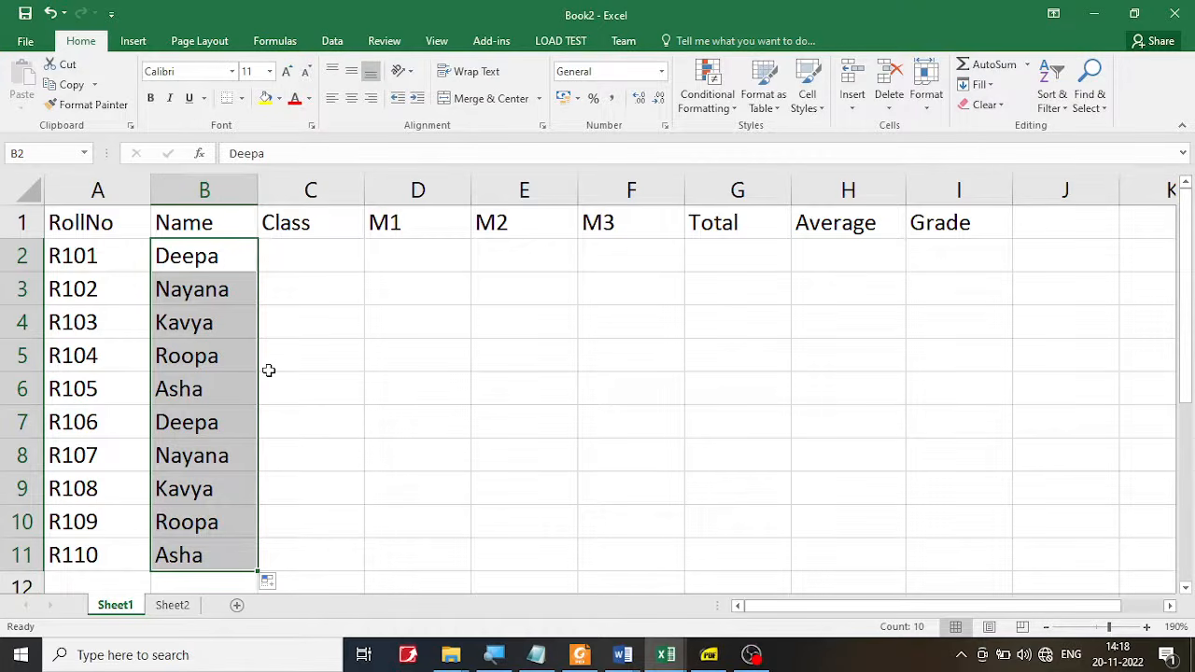
Step: Enter the classes BA, BBA, BCA, BCOM and BSc in C2 to C6 of the Class column
left_click(309, 257)
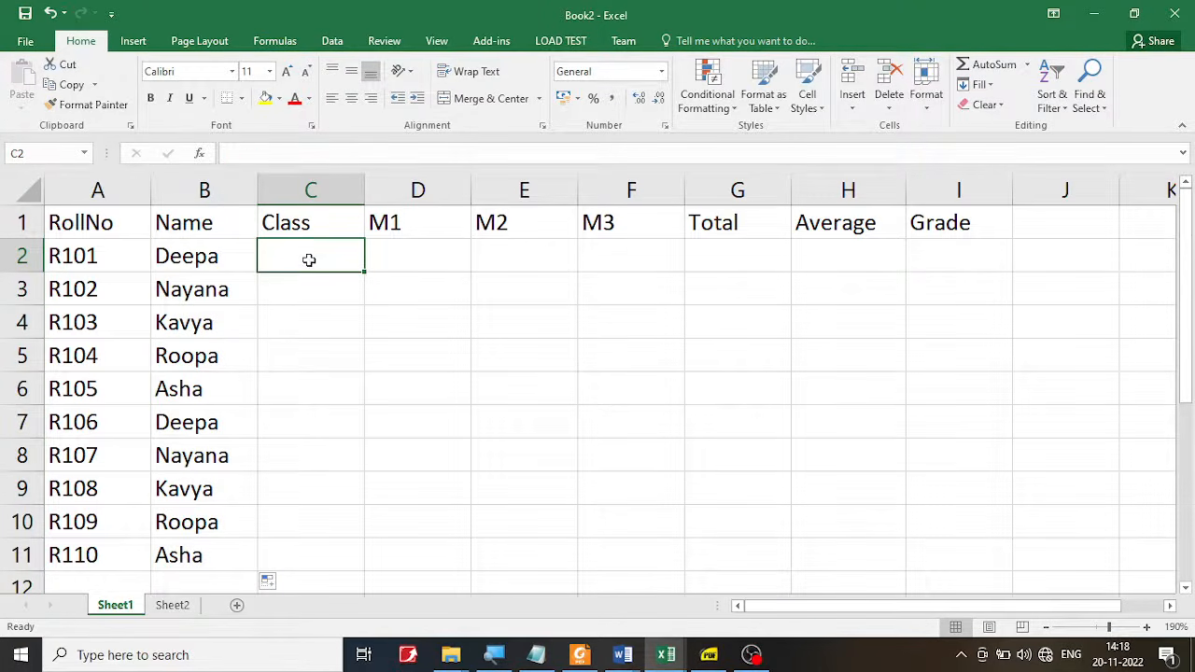
type("BA")
key("Return")
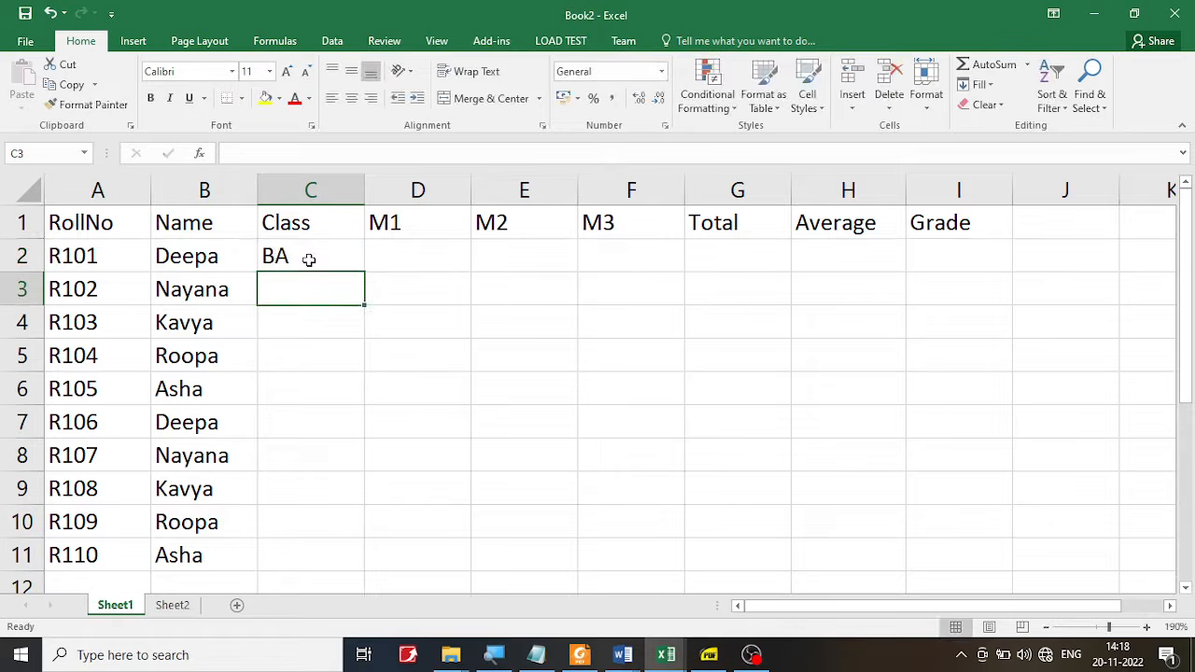
type("BBA")
left_click(309, 260)
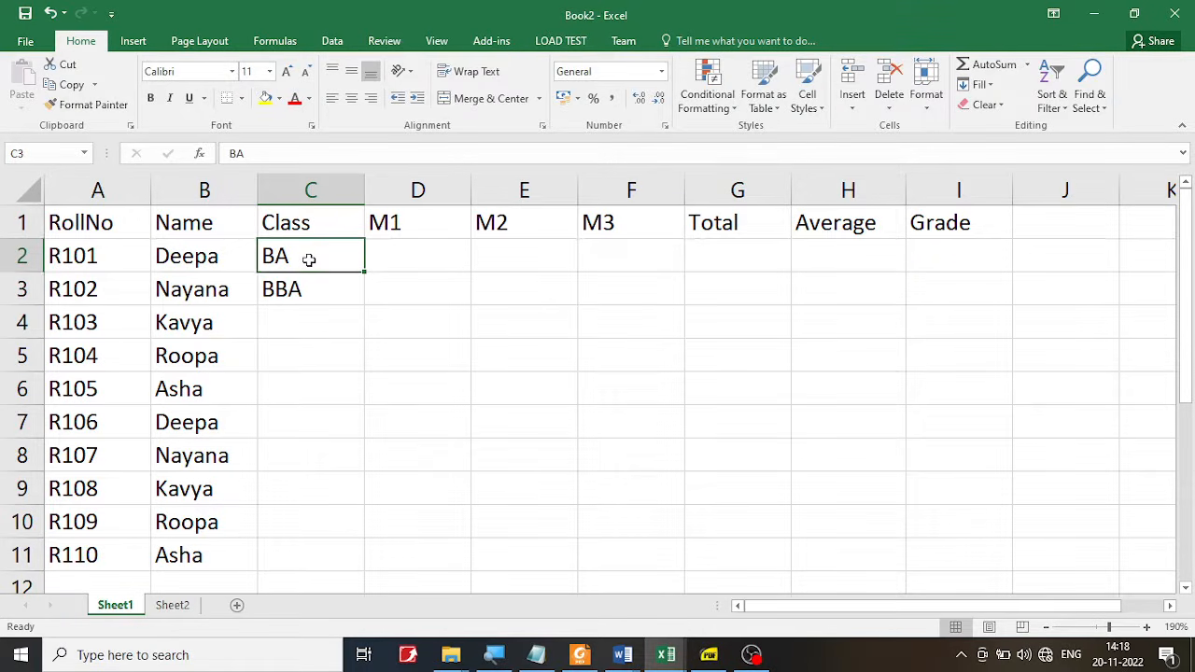
key("Down")
key("Down")
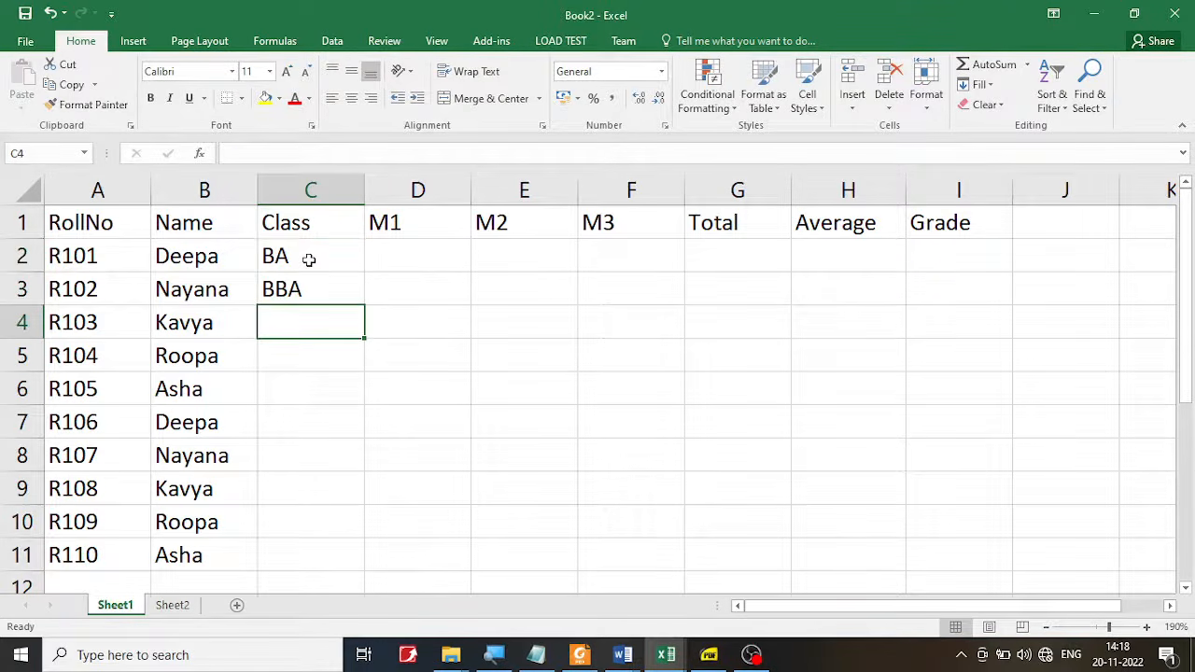
type("BCA")
key("Return")
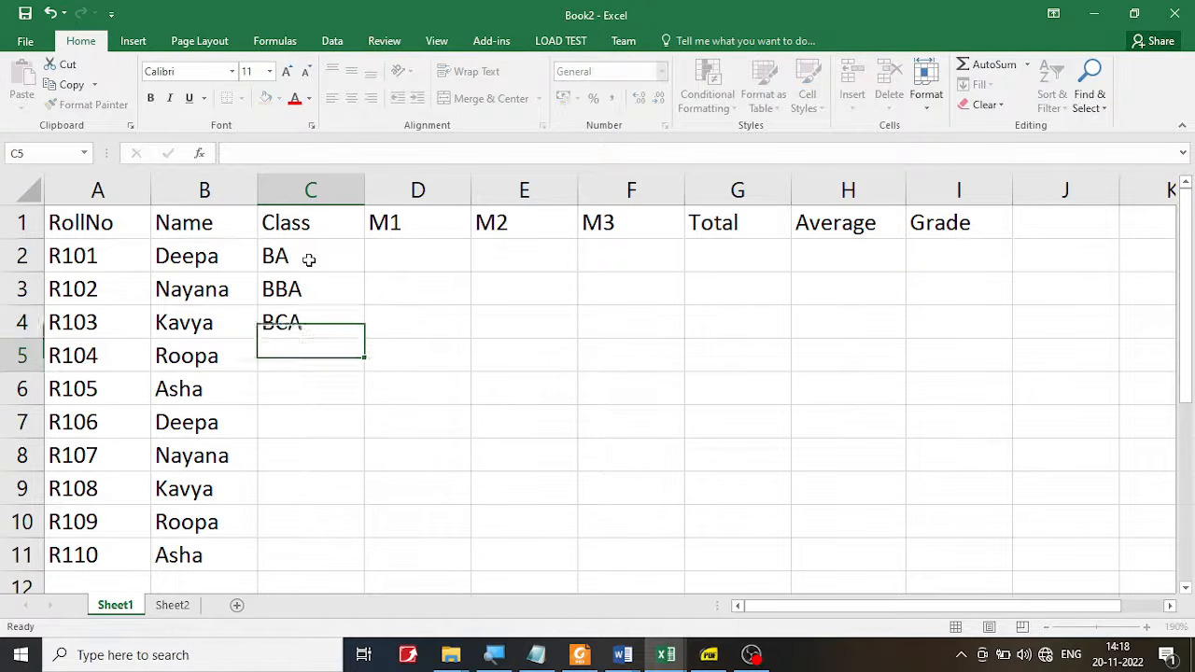
type("BCOM")
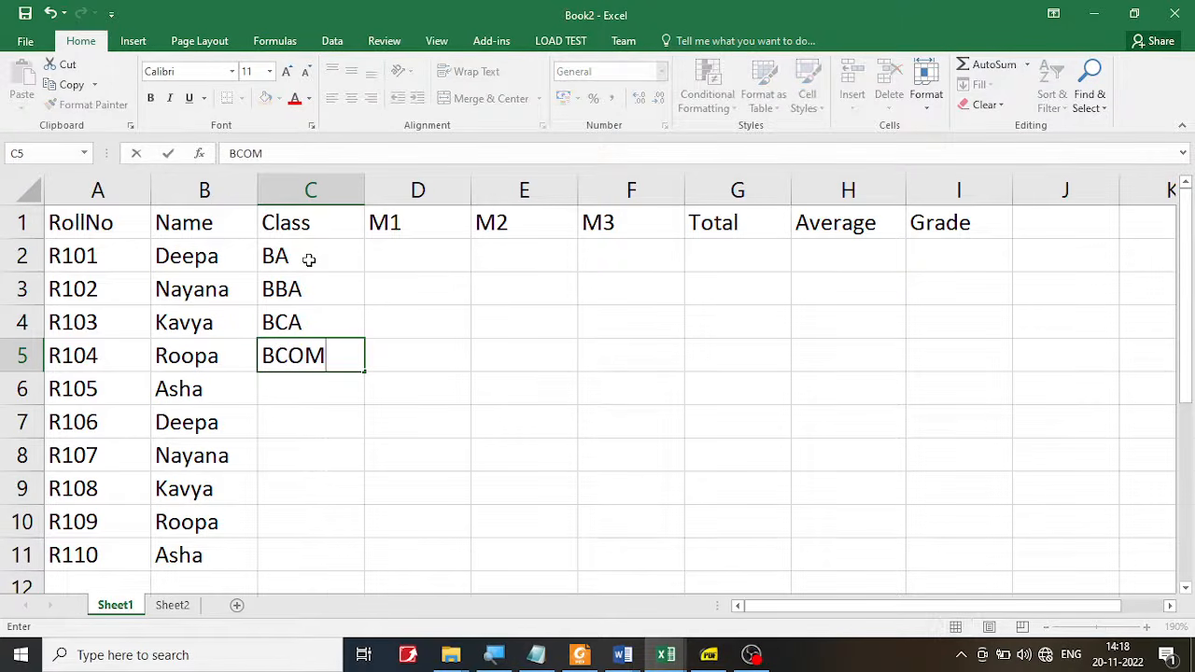
key("Return")
type("BSc")
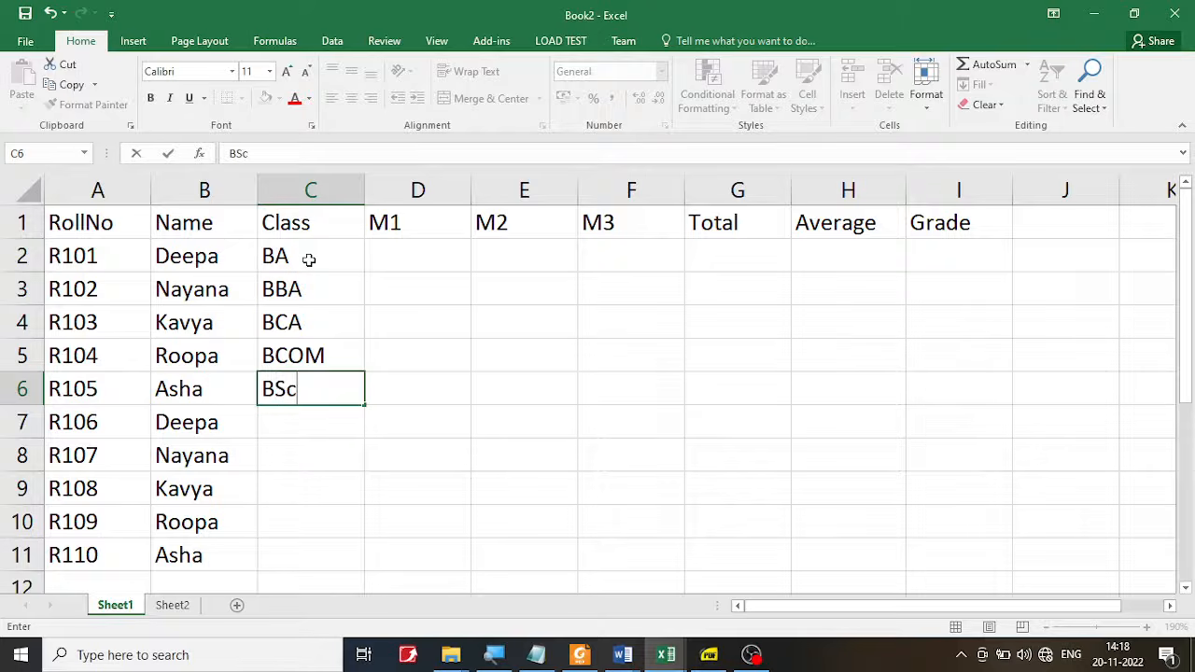
key("Return")
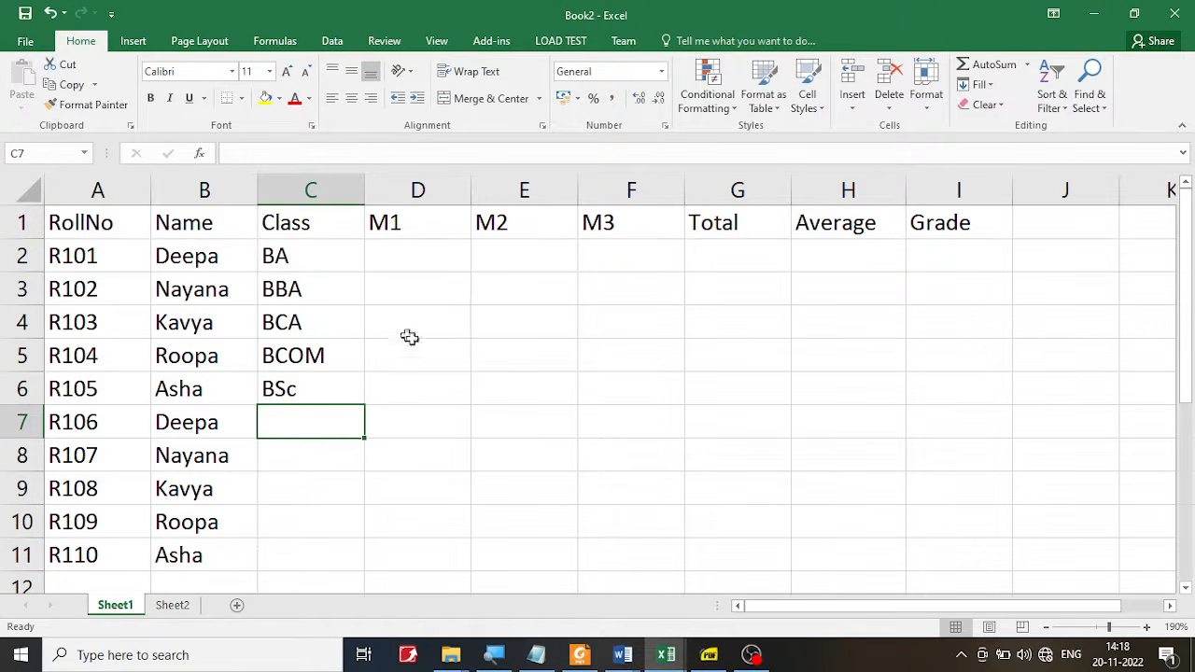
Step: Fill the five classes from C2:C6 down the Class column through C11
left_click(548, 388)
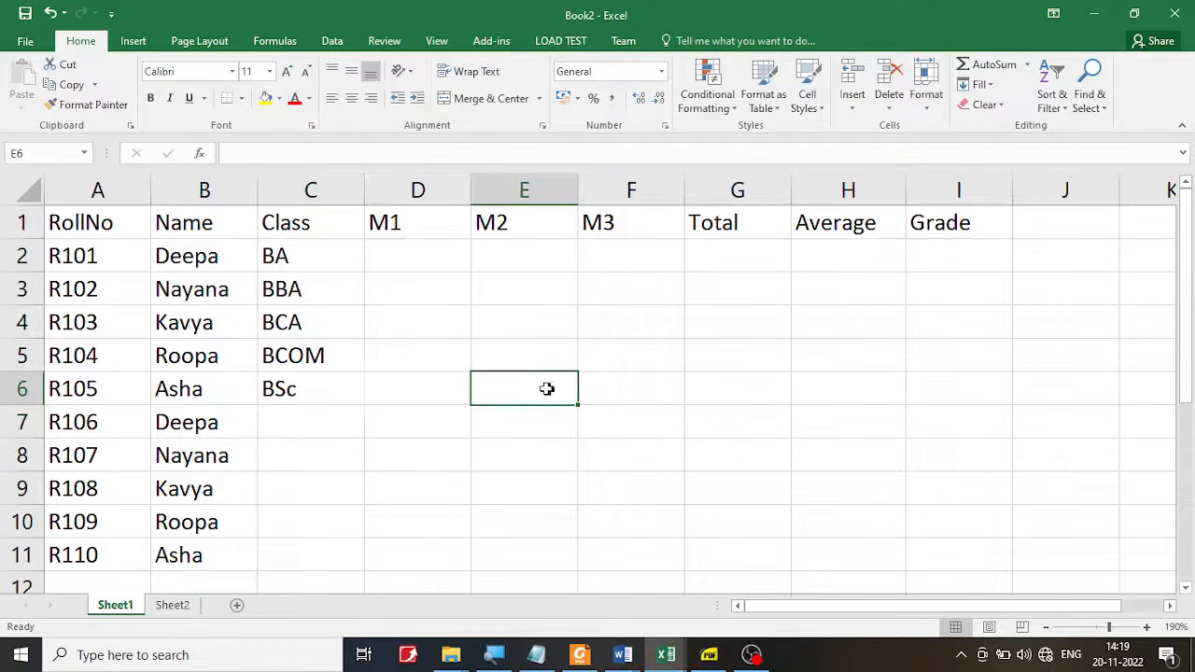
left_click(298, 258)
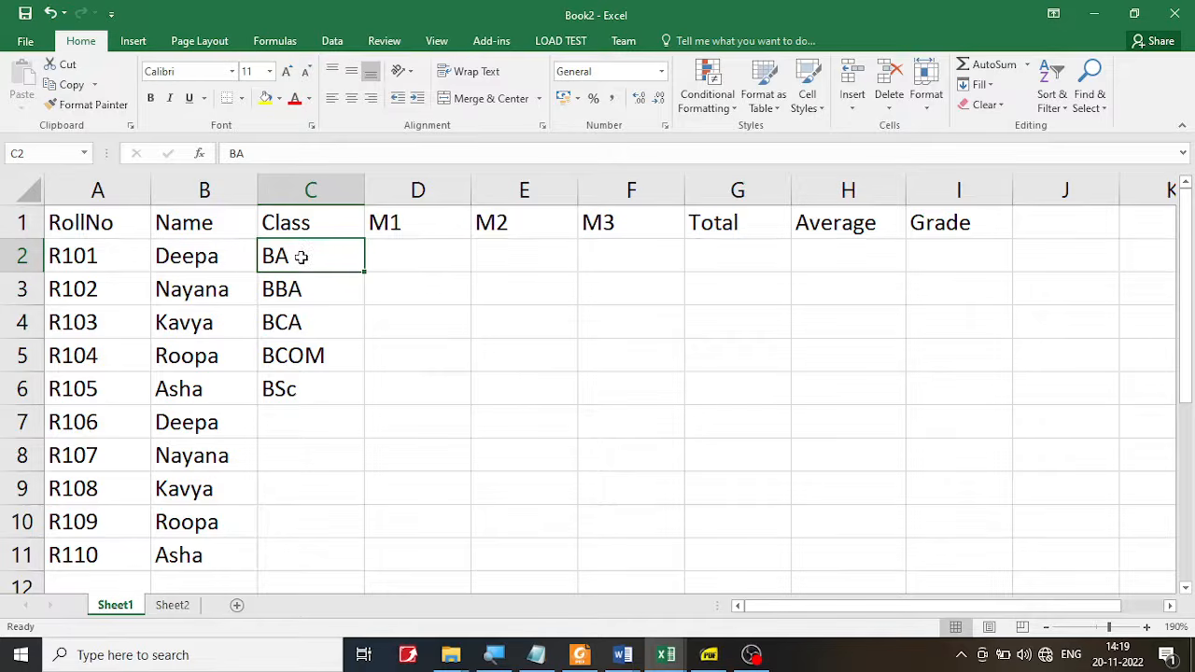
left_click_drag(296, 252, 282, 390)
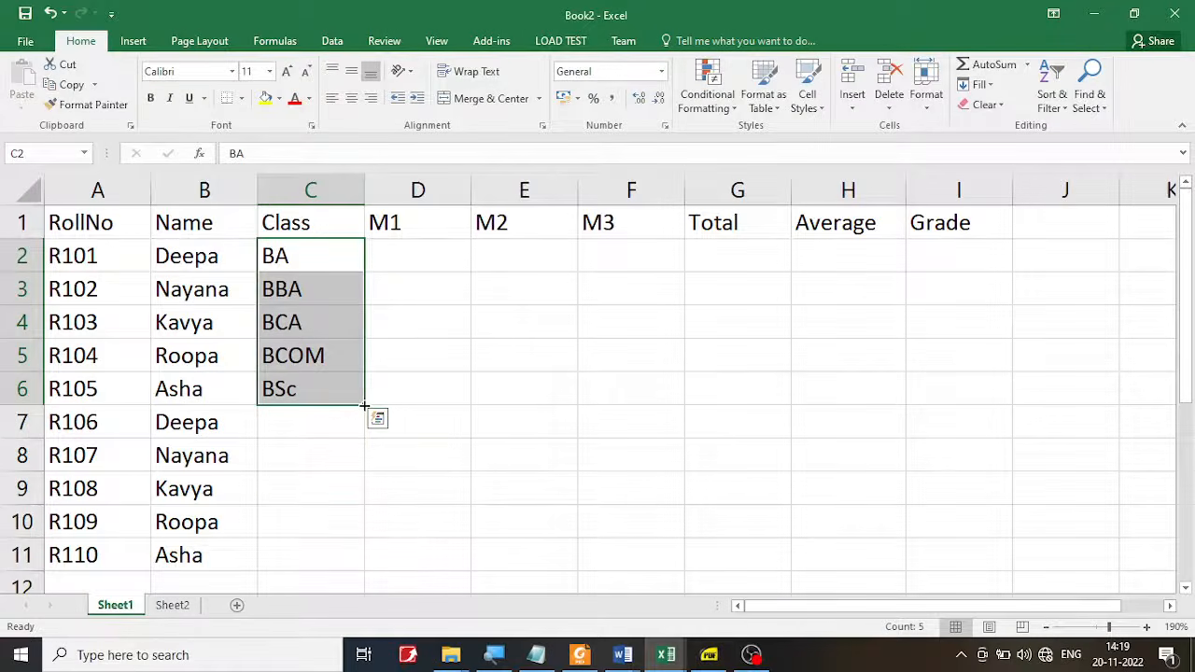
left_click_drag(364, 404, 342, 576)
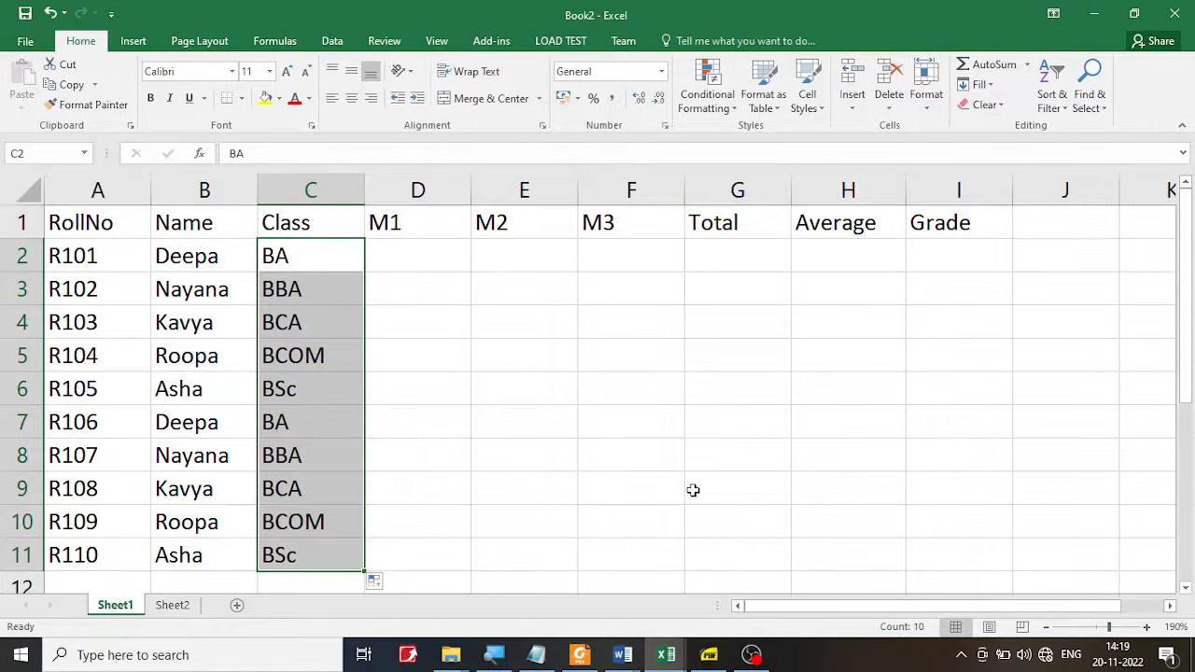
Step: Enter marks 34, 35 and 36 under M1, M2 and M3 for roll number R101
left_click(398, 259)
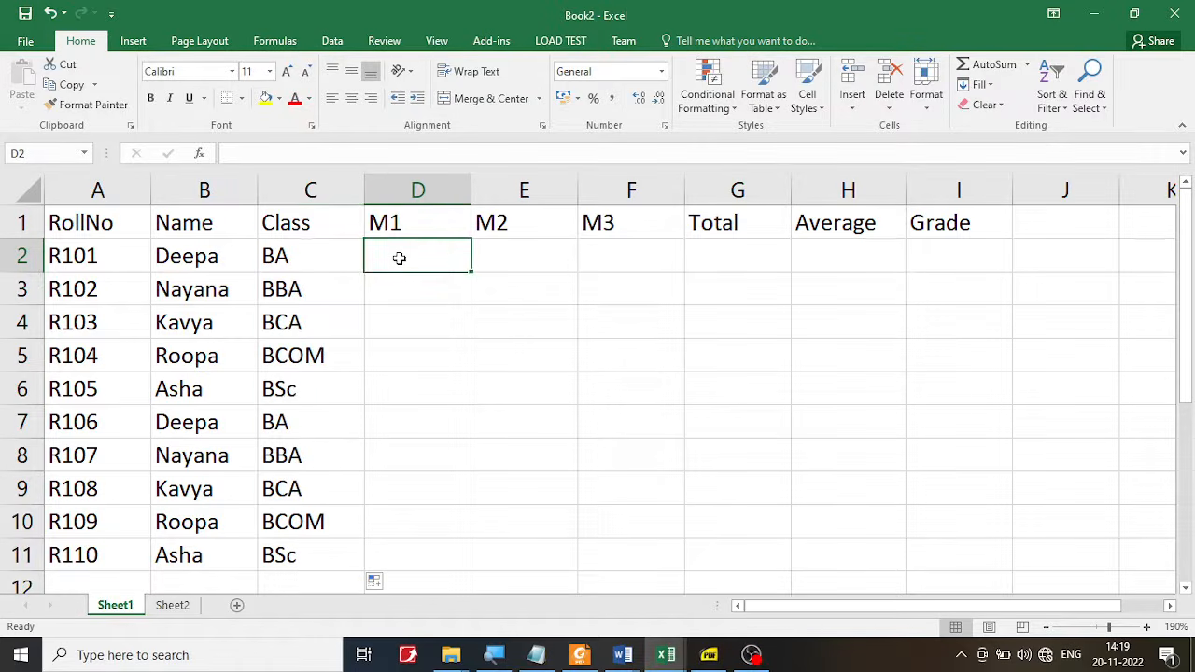
type("34")
key("Tab")
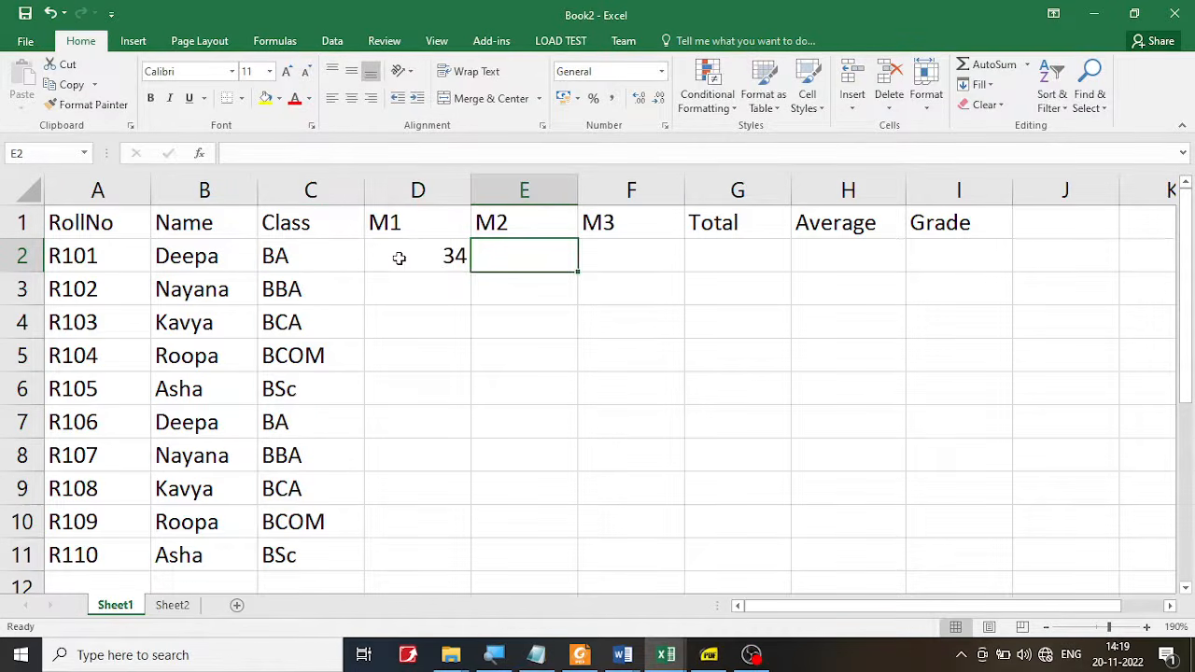
type("35")
key("Tab")
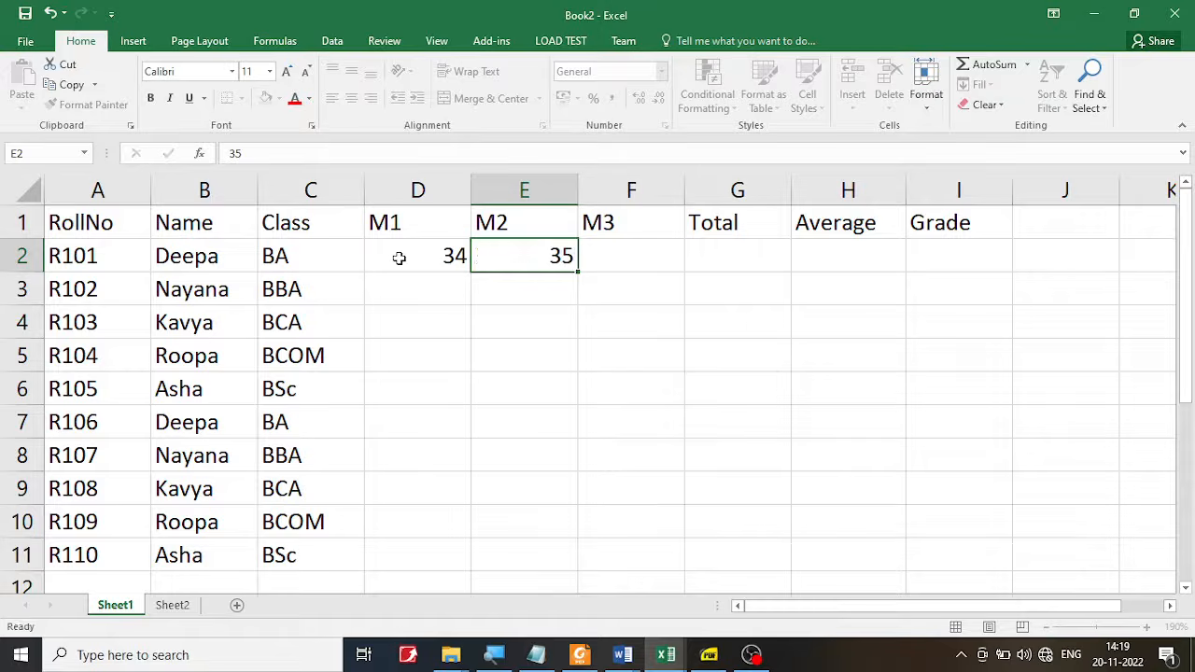
type("36")
key("Return")
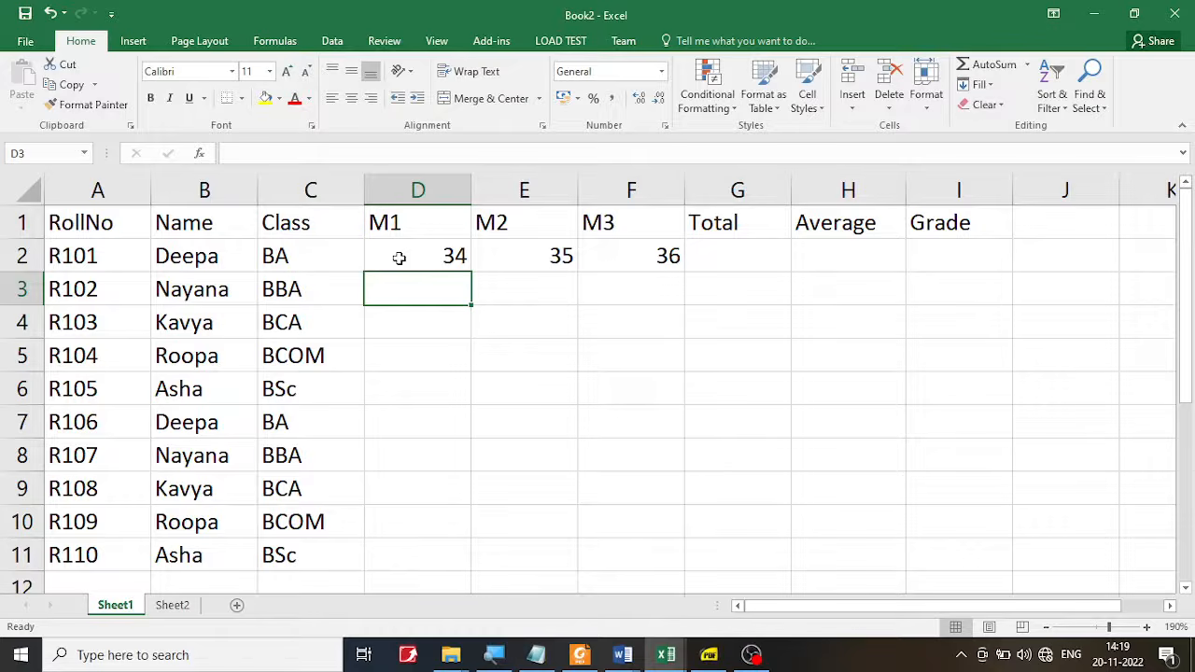
Step: Enter marks 45, 46 and 47 under M1, M2 and M3 for roll number R102
type("45")
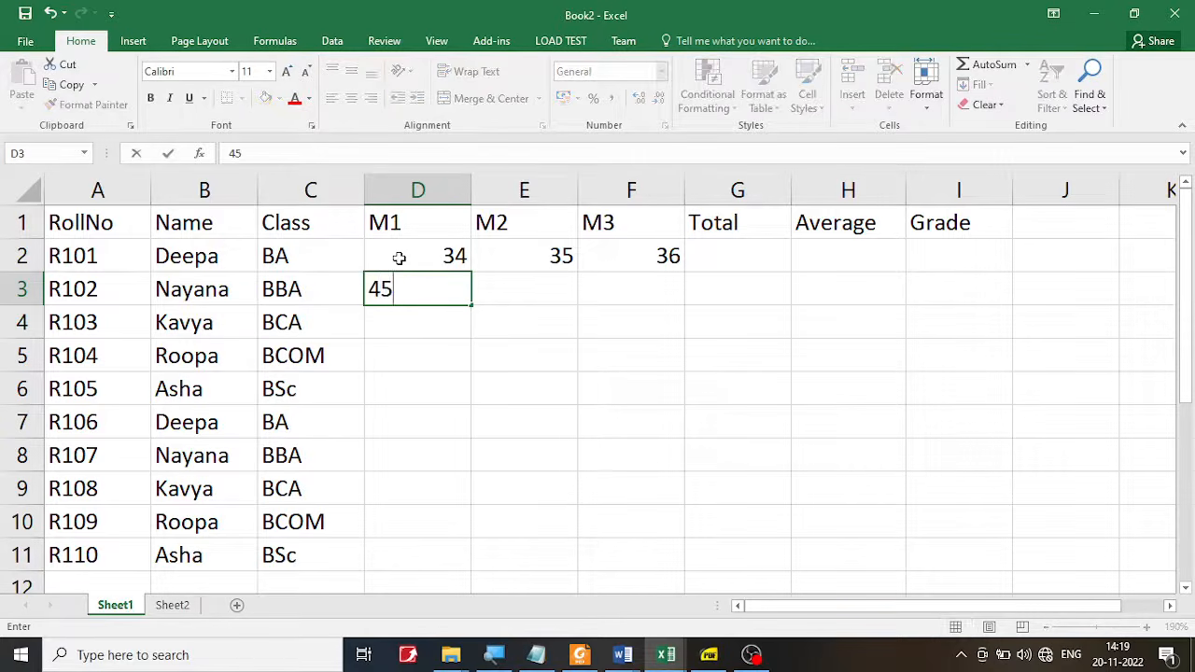
key("Tab")
type("46")
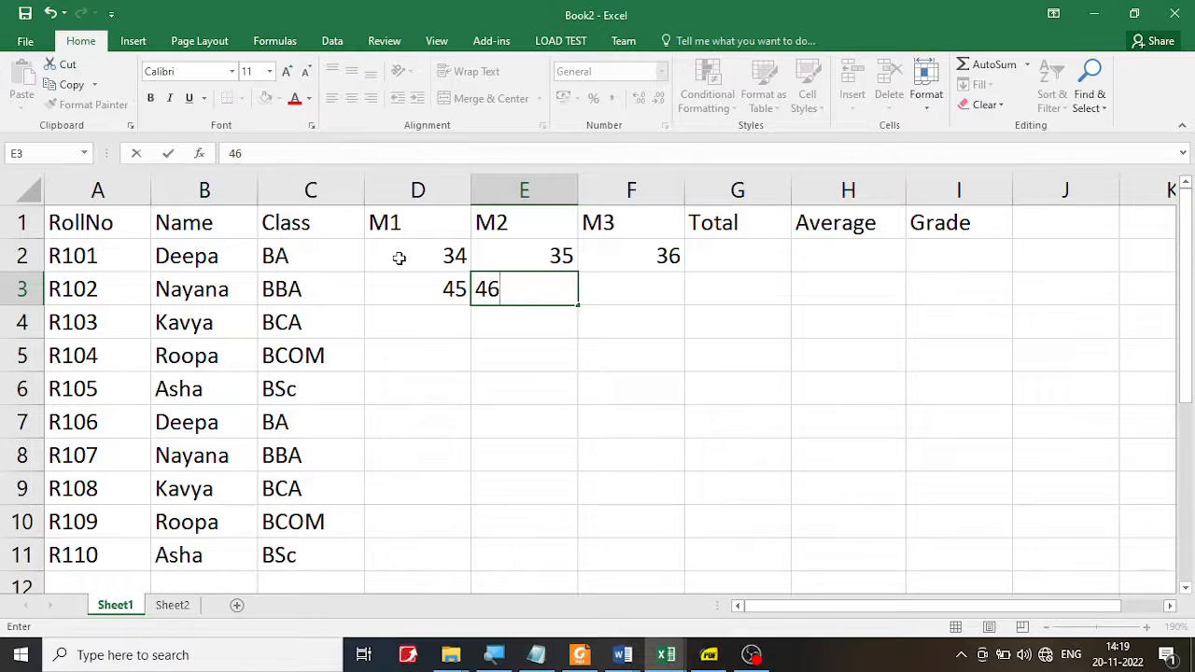
key("ctrl+Return")
left_click(605, 288)
type("47")
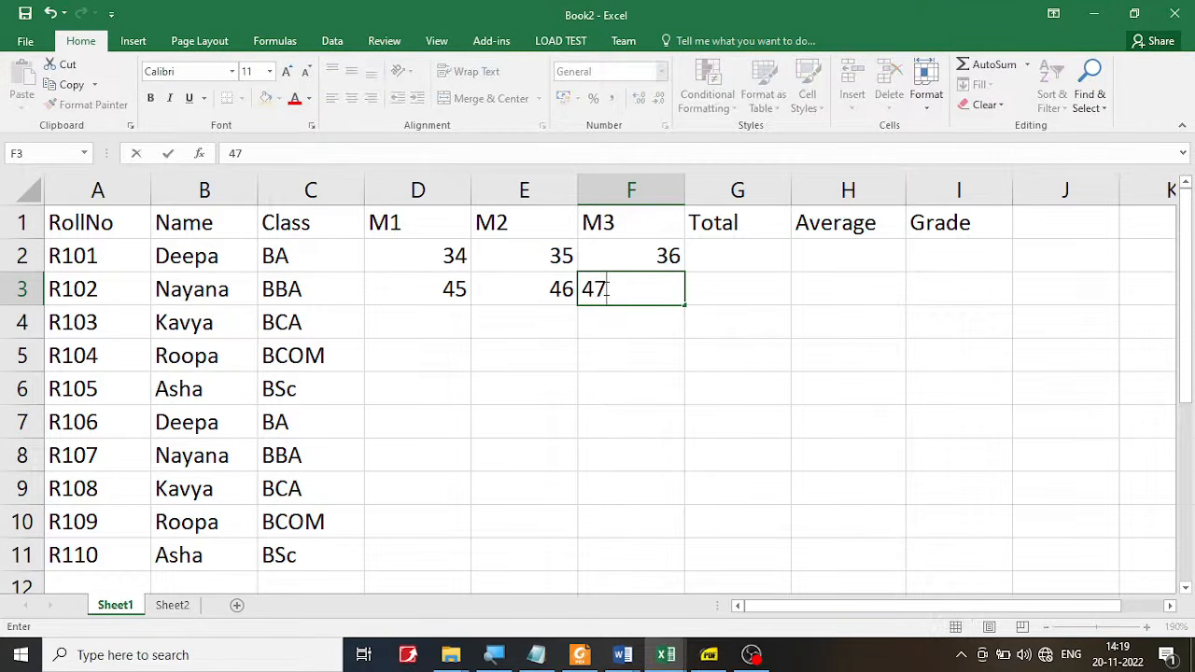
key("Return")
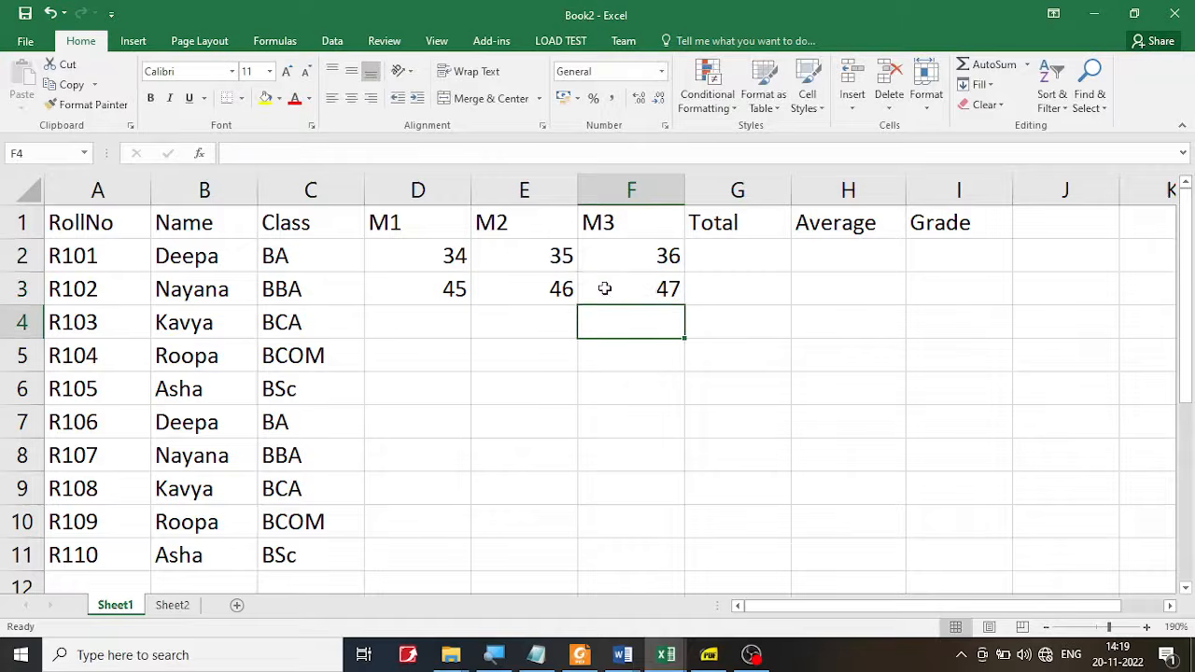
Step: Enter marks 54, 57 and 59 under M1, M2 and M3 for roll number R103
left_click(401, 324)
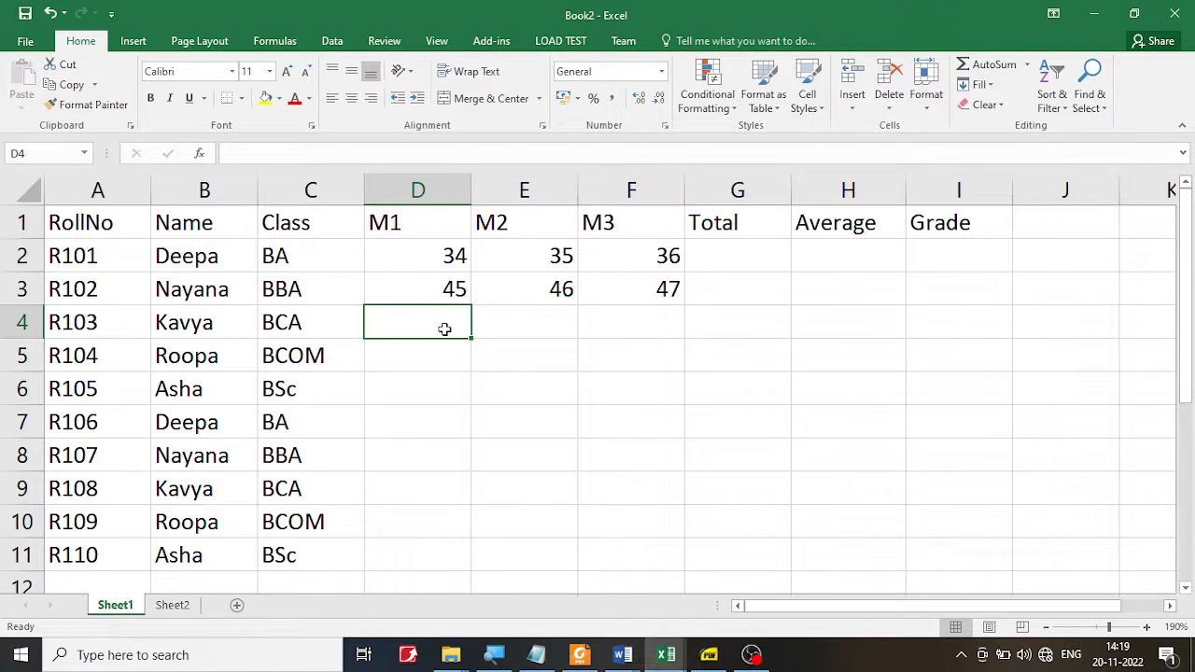
type("54")
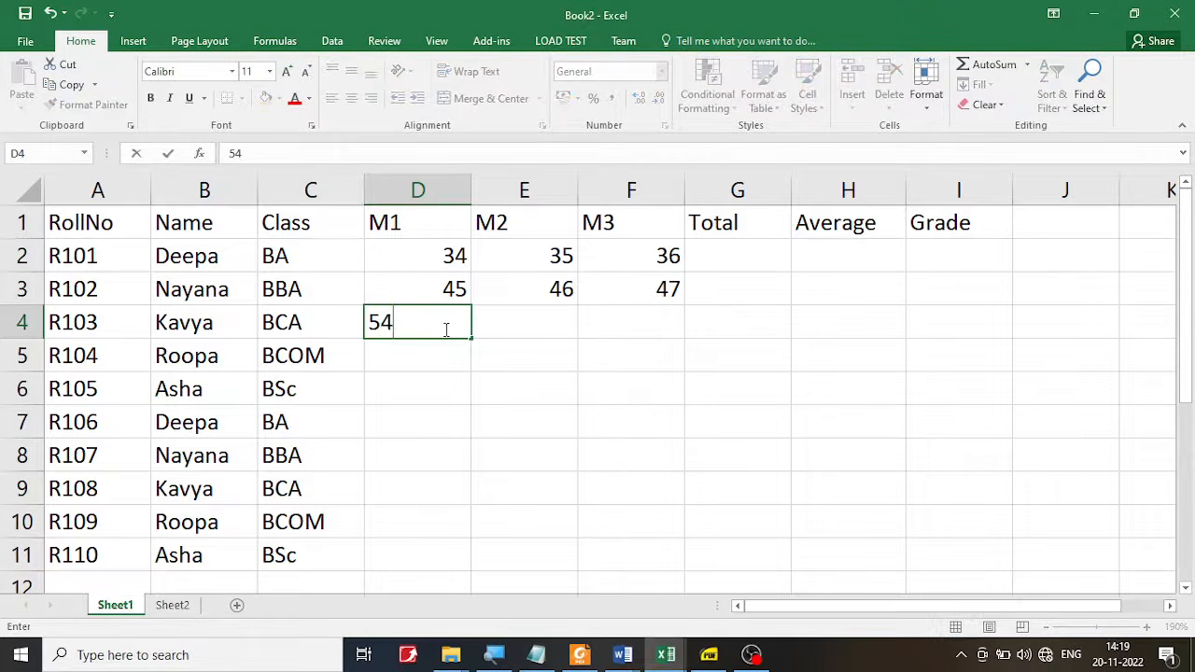
key("Tab")
type("57")
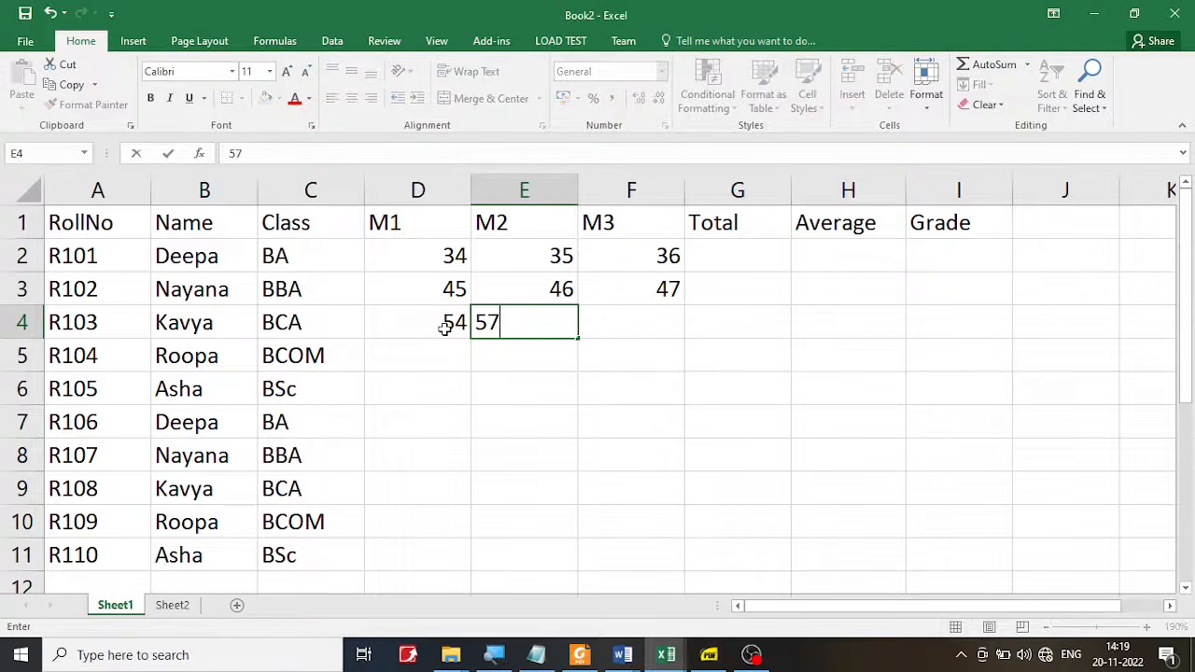
key("Tab")
type("59")
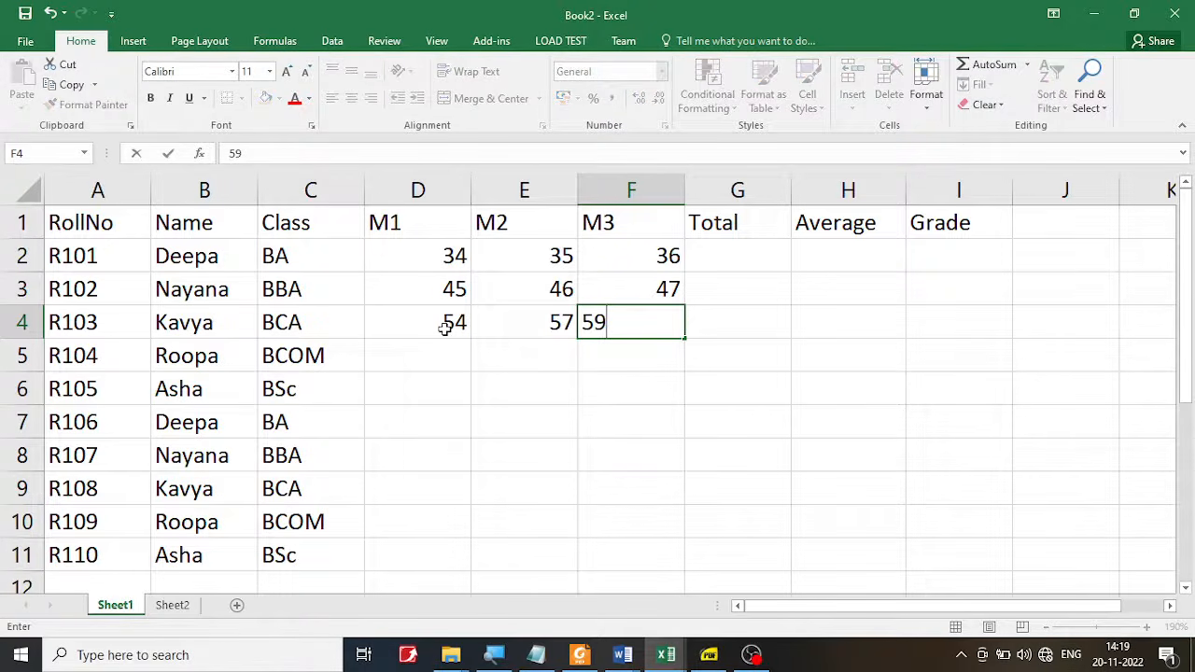
key("Return")
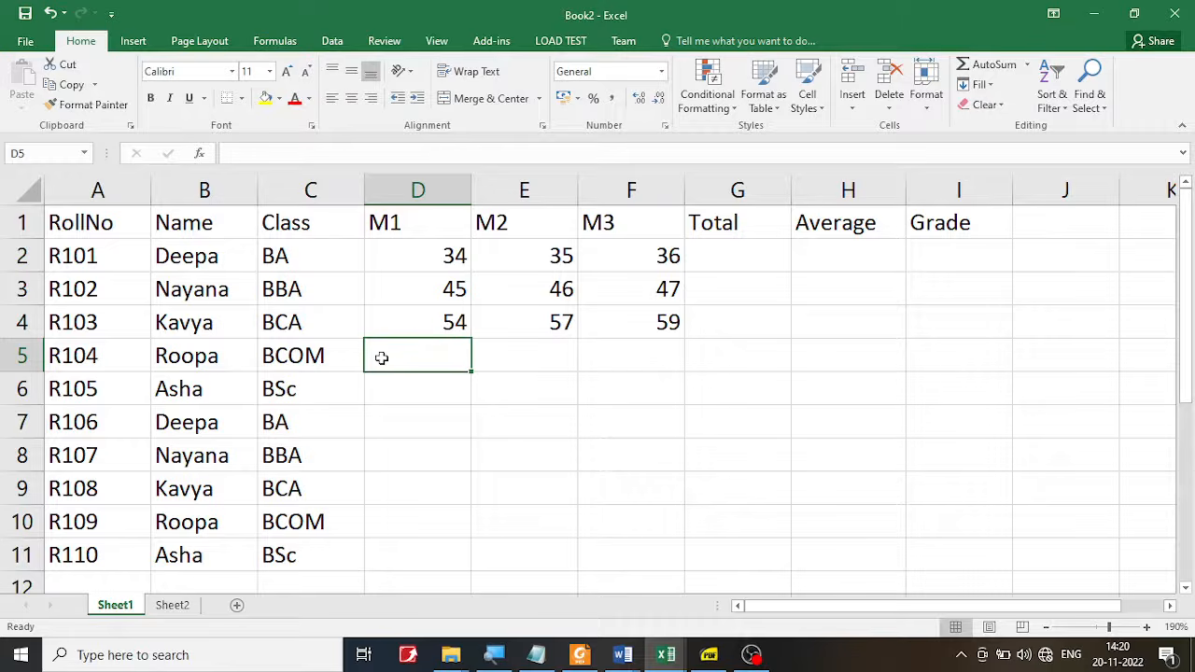
Step: Enter marks 66, 65 and 64 under M1, M2 and M3 for roll number R104
type("6")
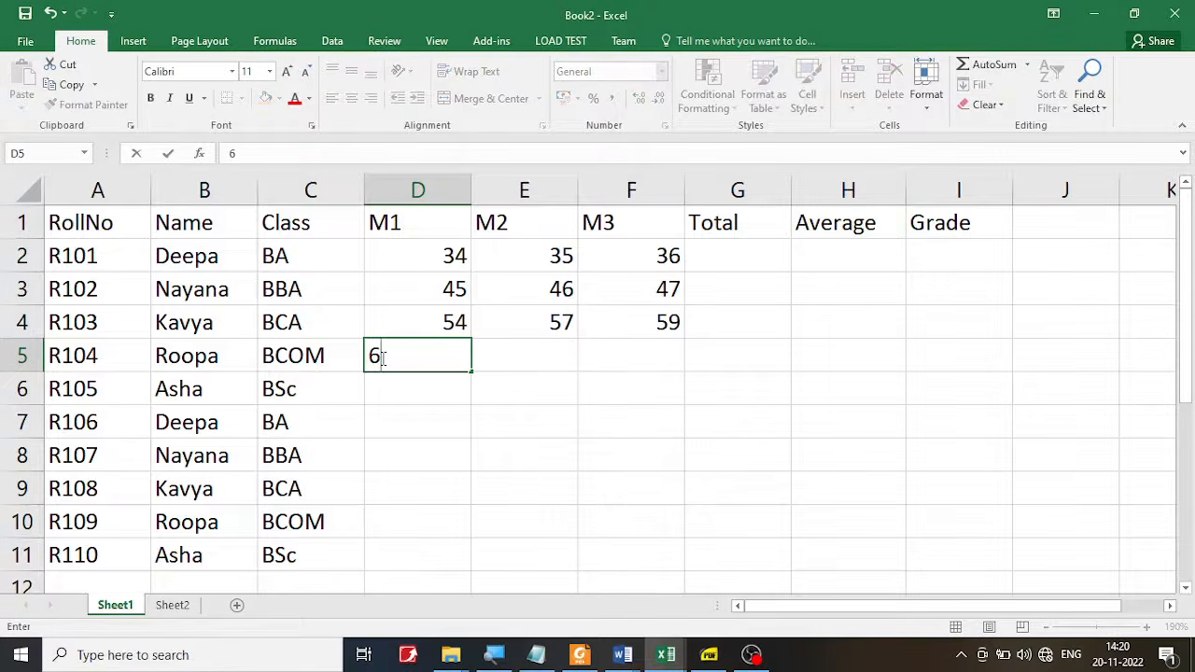
type("6")
key("Tab")
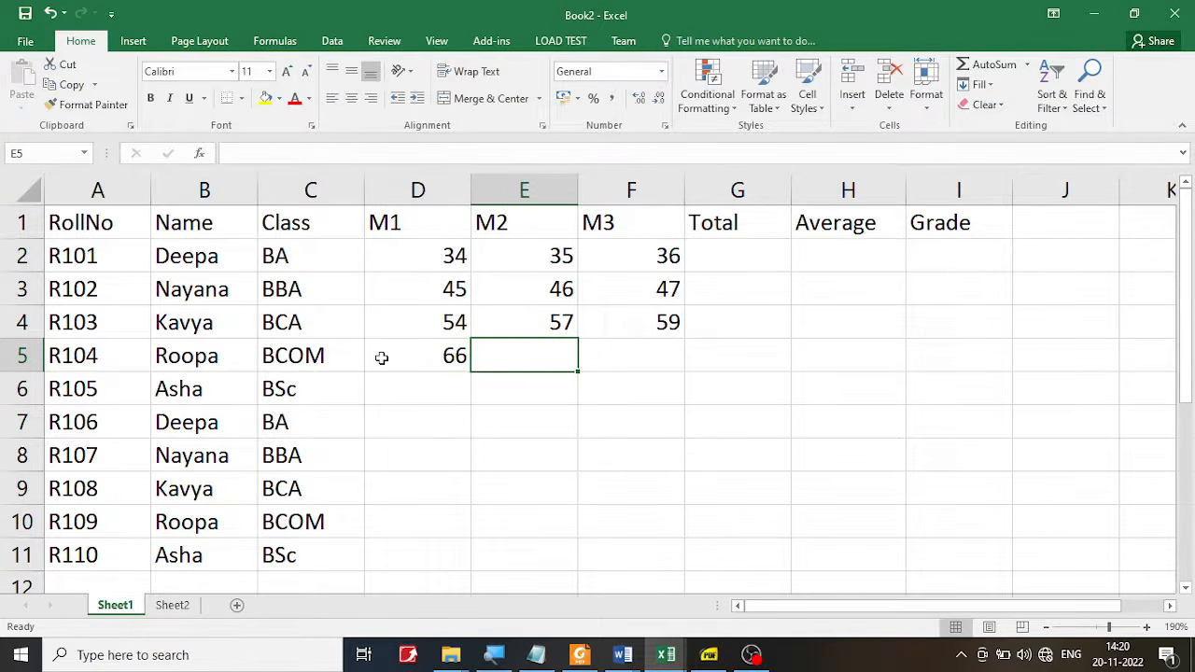
type("65")
key("Tab")
type("64")
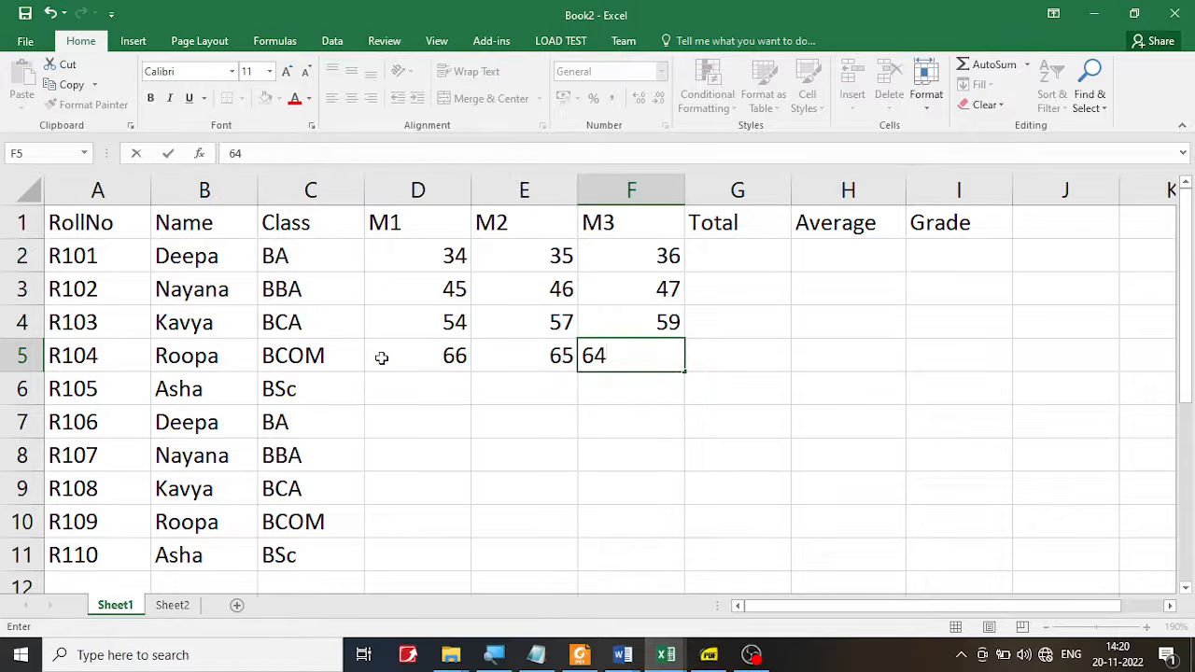
key("Return")
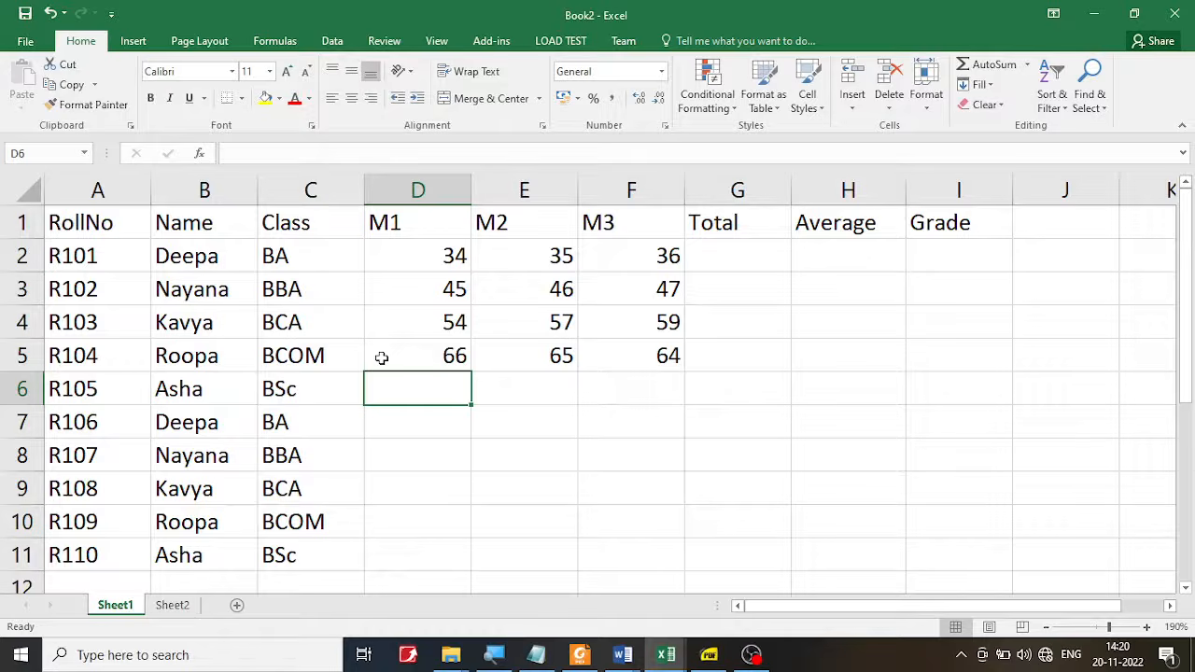
Step: Enter marks 76, 77 and 79 under M1, M2 and M3 for roll number R105
type("76")
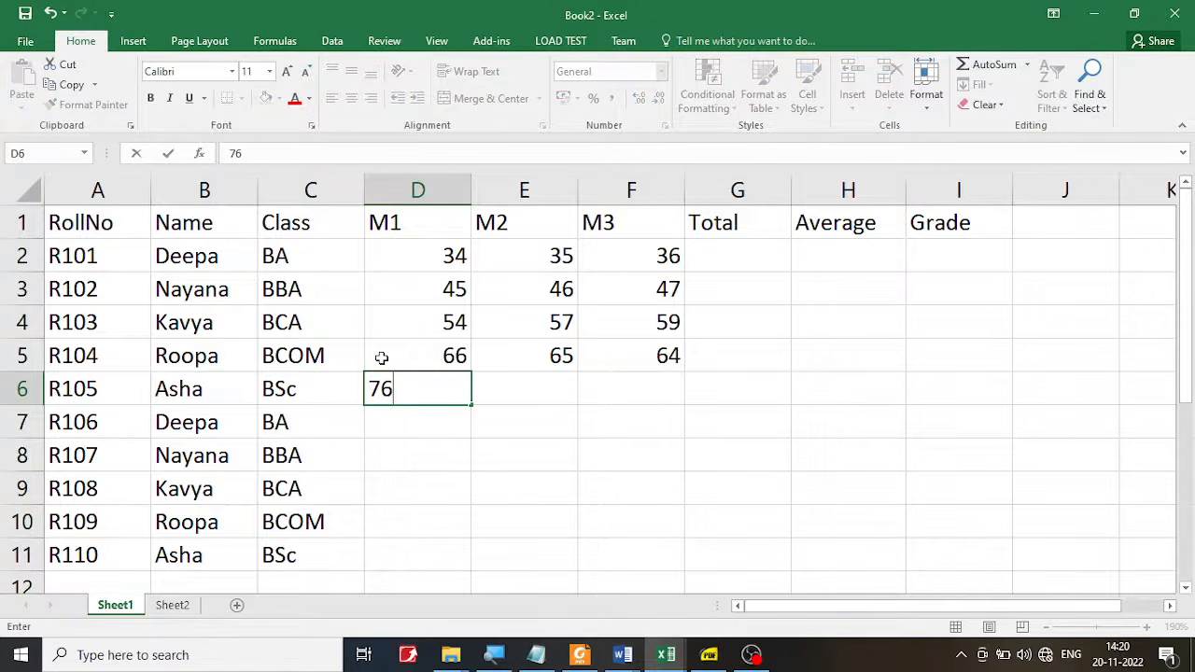
key("Tab")
type("77")
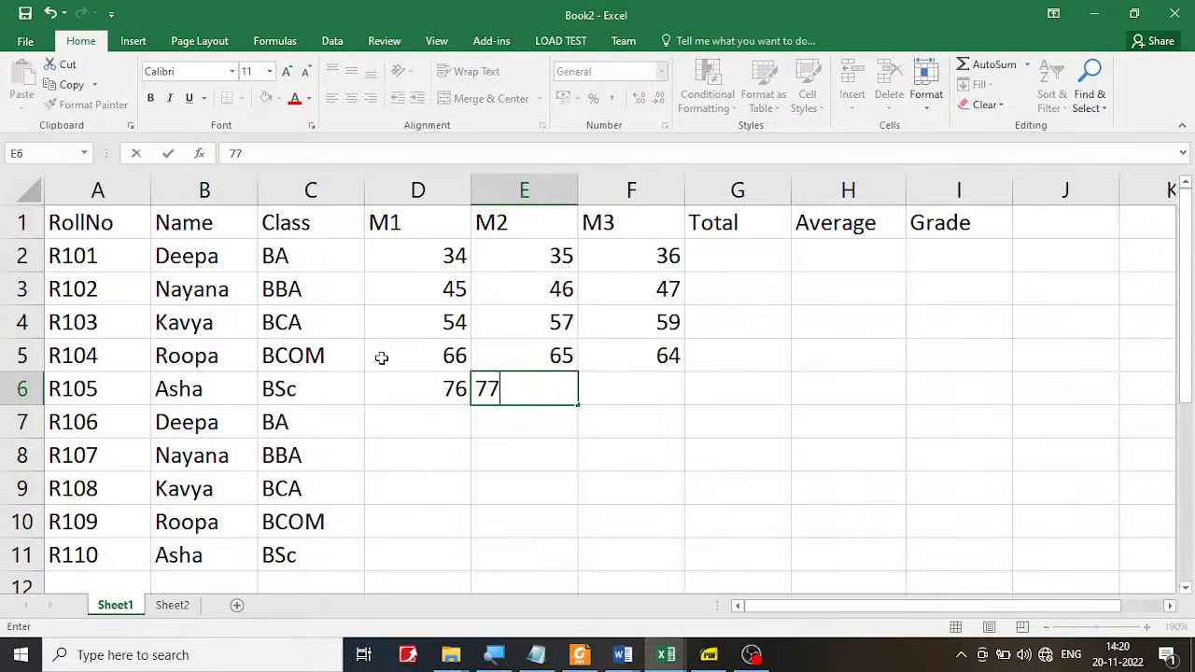
key("Tab")
type("79")
key("Return")
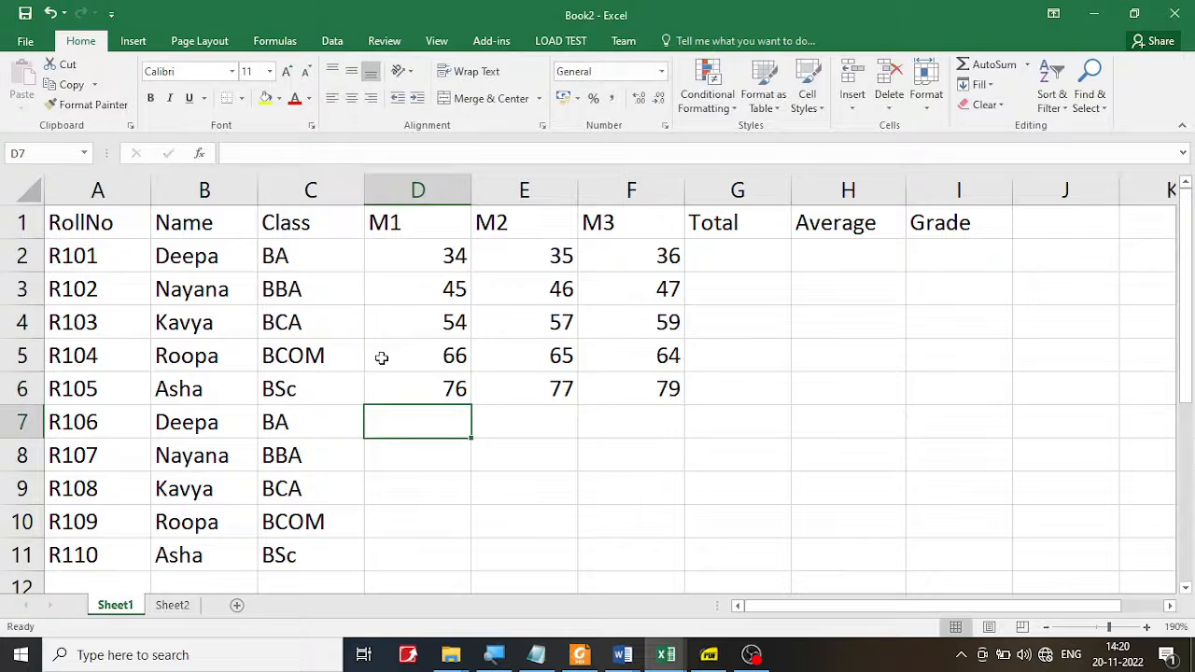
Step: Fill the M1 marks from D2:D6 down the column through D11
left_click(449, 256)
left_click_drag(499, 255, 682, 286)
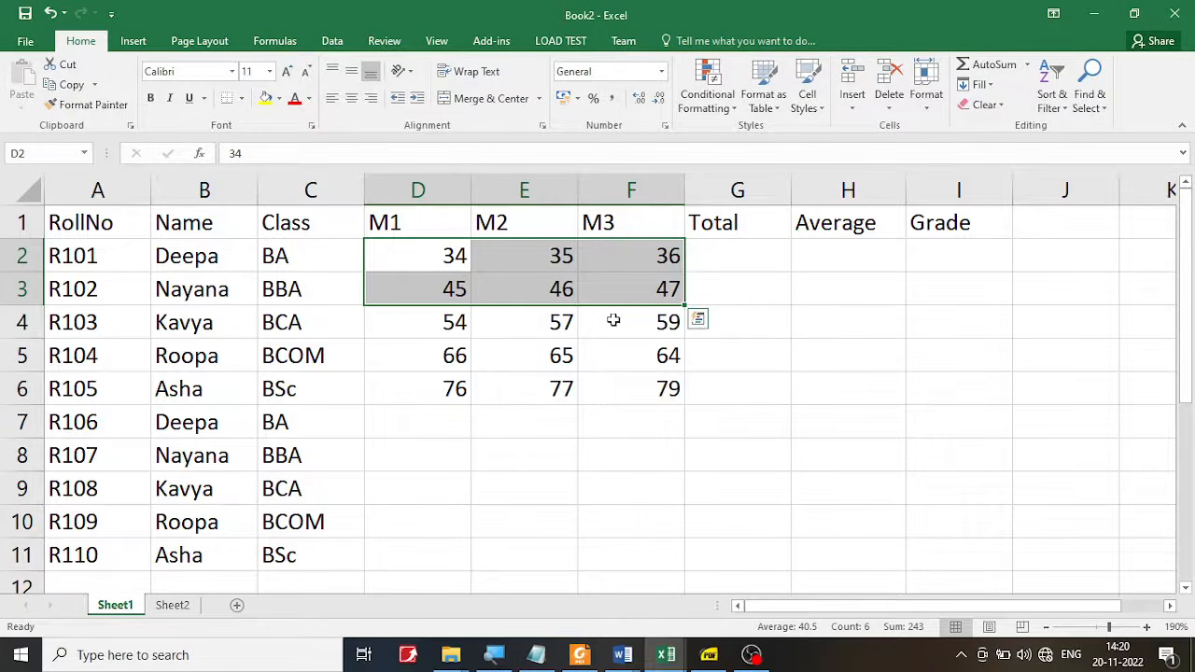
left_click(528, 262)
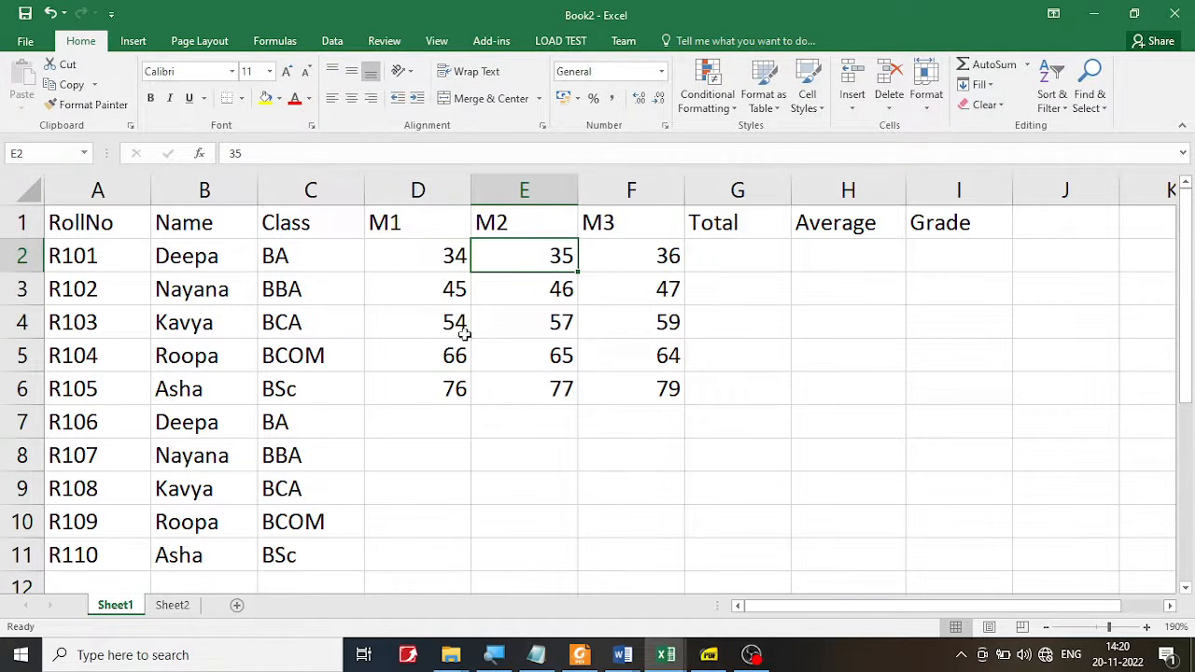
left_click_drag(454, 257, 473, 567)
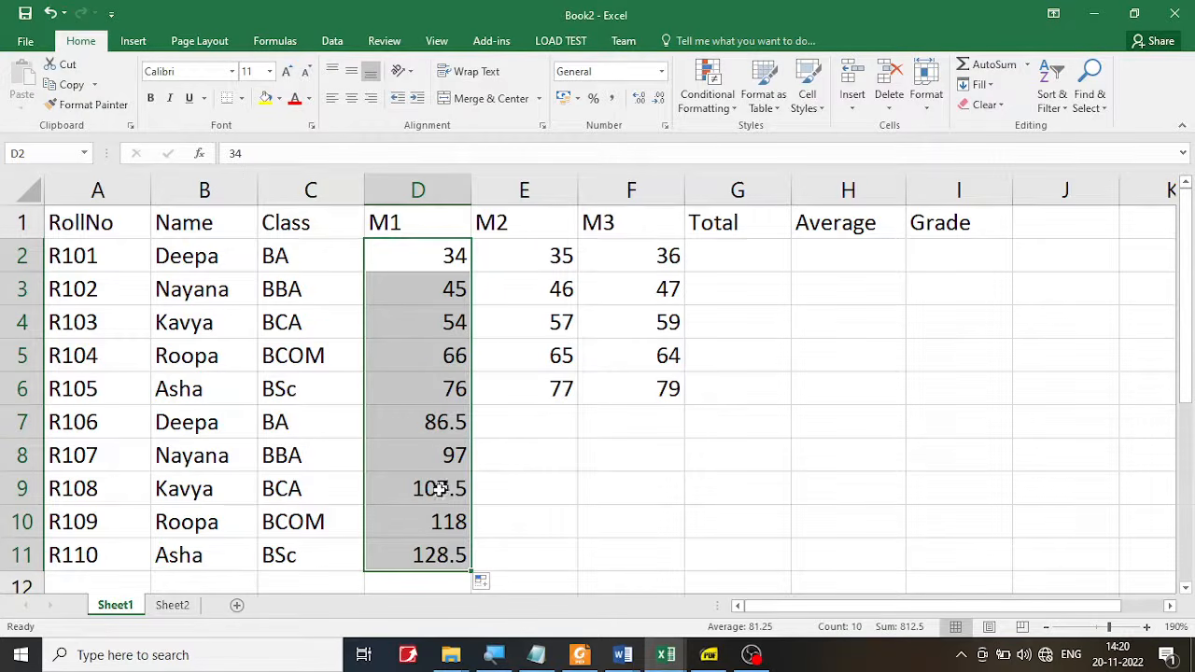
Step: Replace the filled M1 marks with 45 for roll number R106 and 34 for R108
left_click(457, 425)
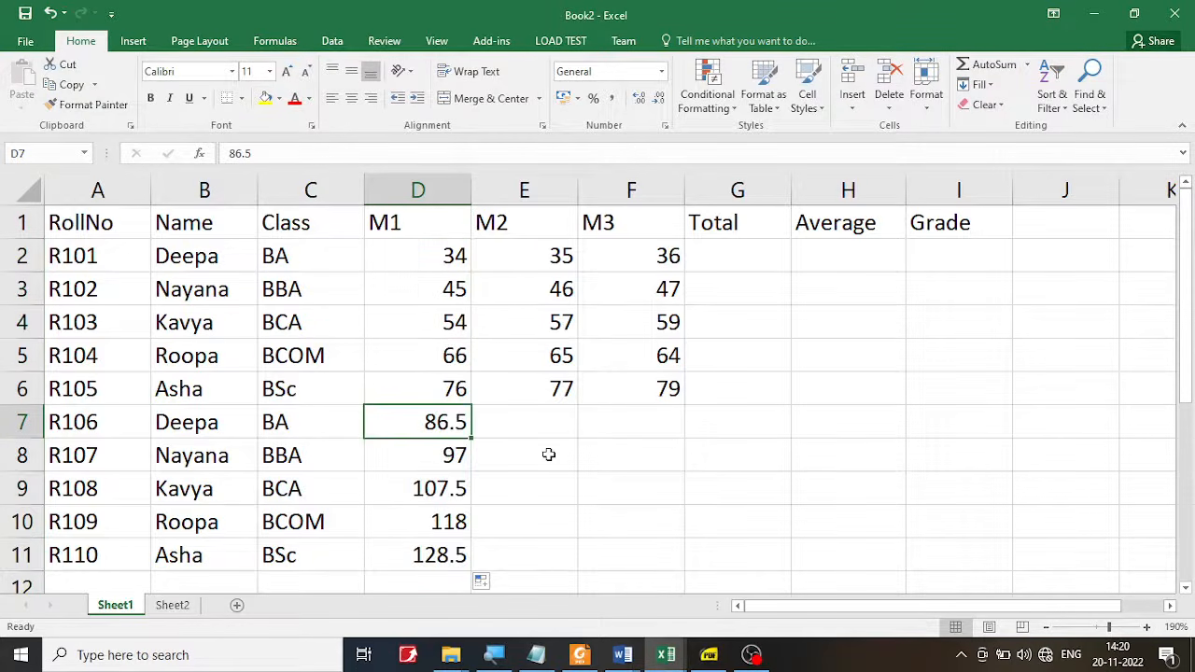
key("Delete")
type("45")
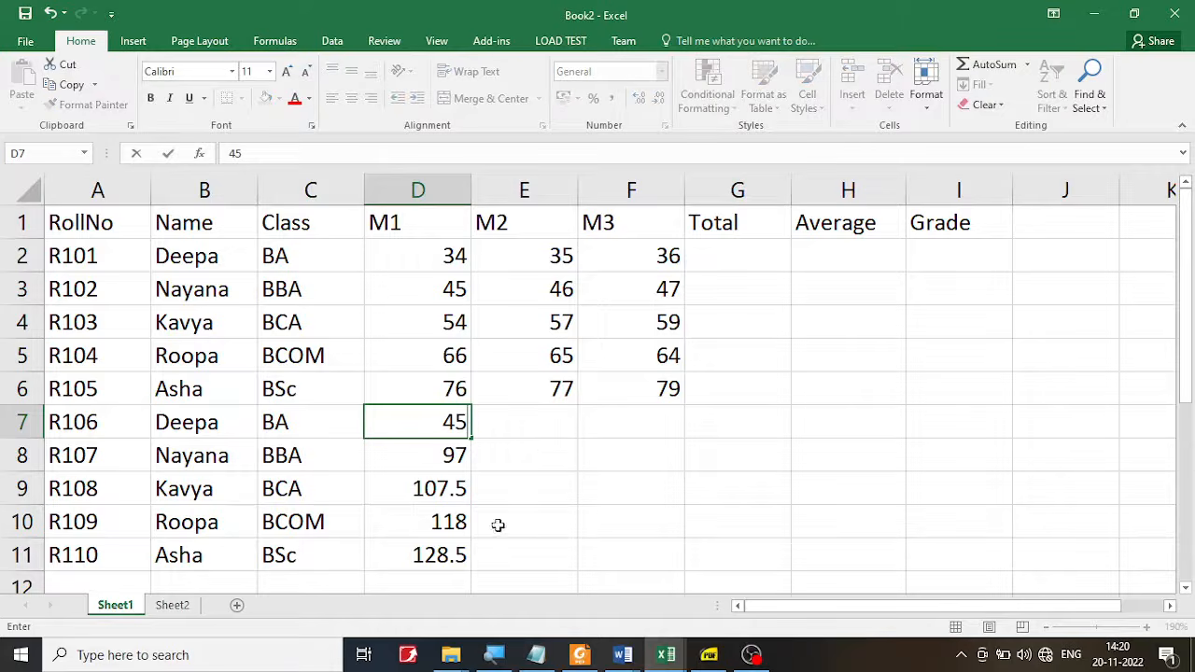
left_click(438, 495)
type("34")
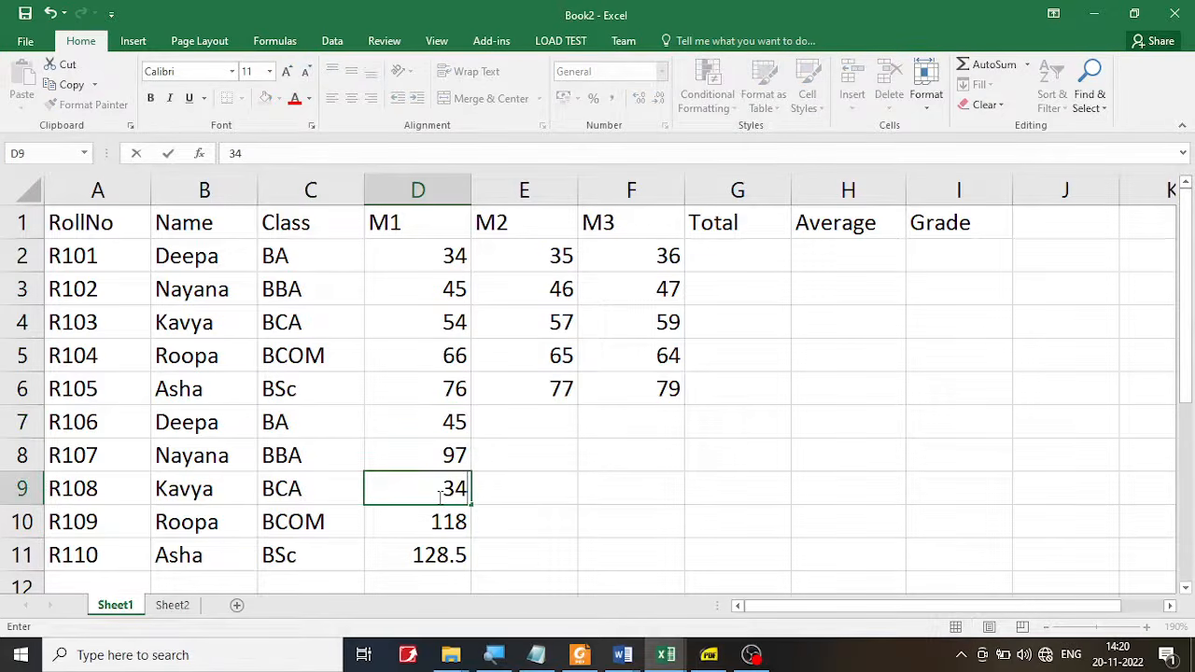
Step: Replace the filled M1 marks with 57 for roll number R109 and 34 for R110
left_click(446, 520)
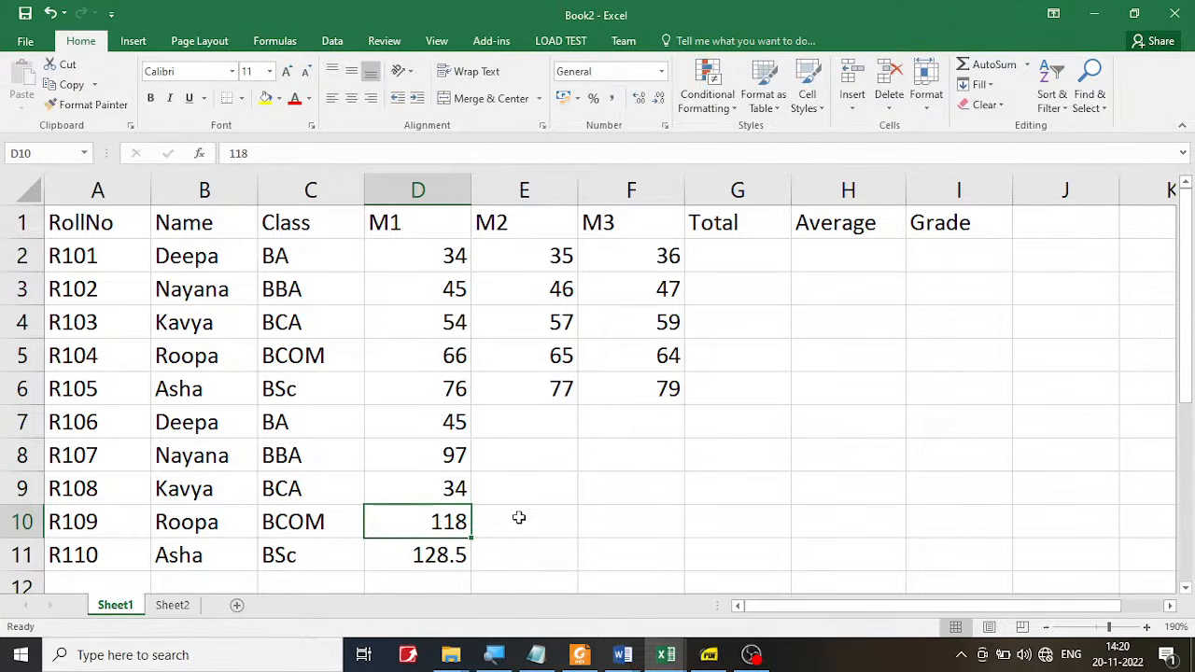
type("33")
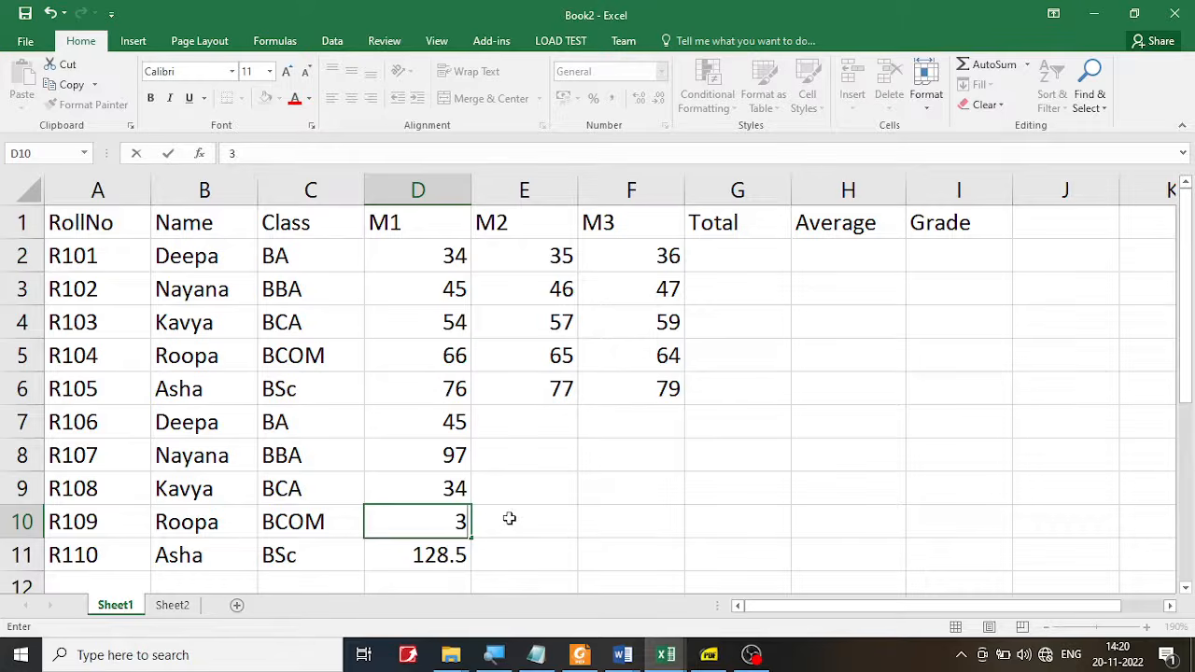
key("BackSpace")
type("57")
key("Return")
type("34")
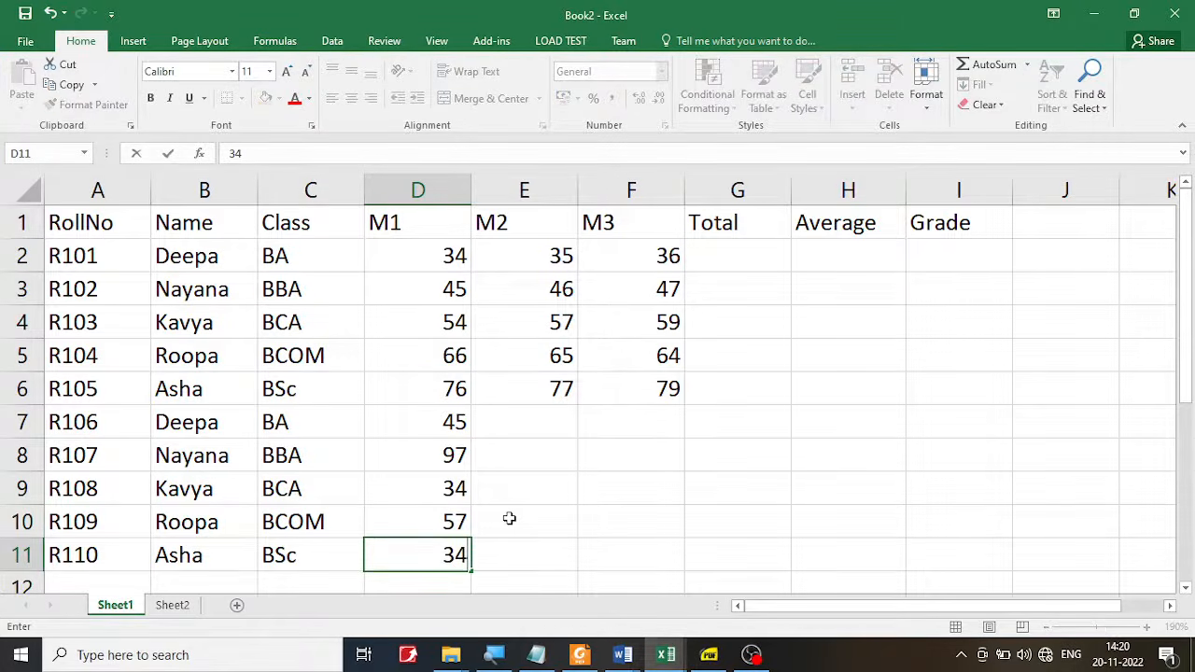
key("Return")
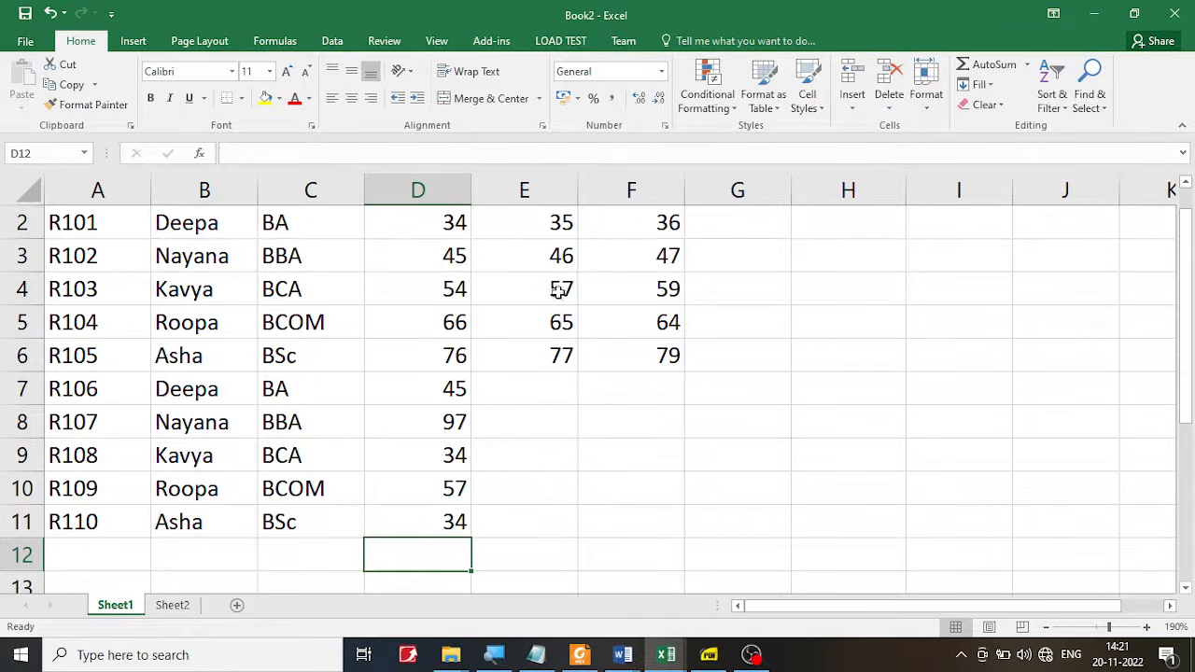
Step: Fill the M2 marks from E3:E6 down the column through E11
left_click_drag(550, 256, 546, 530)
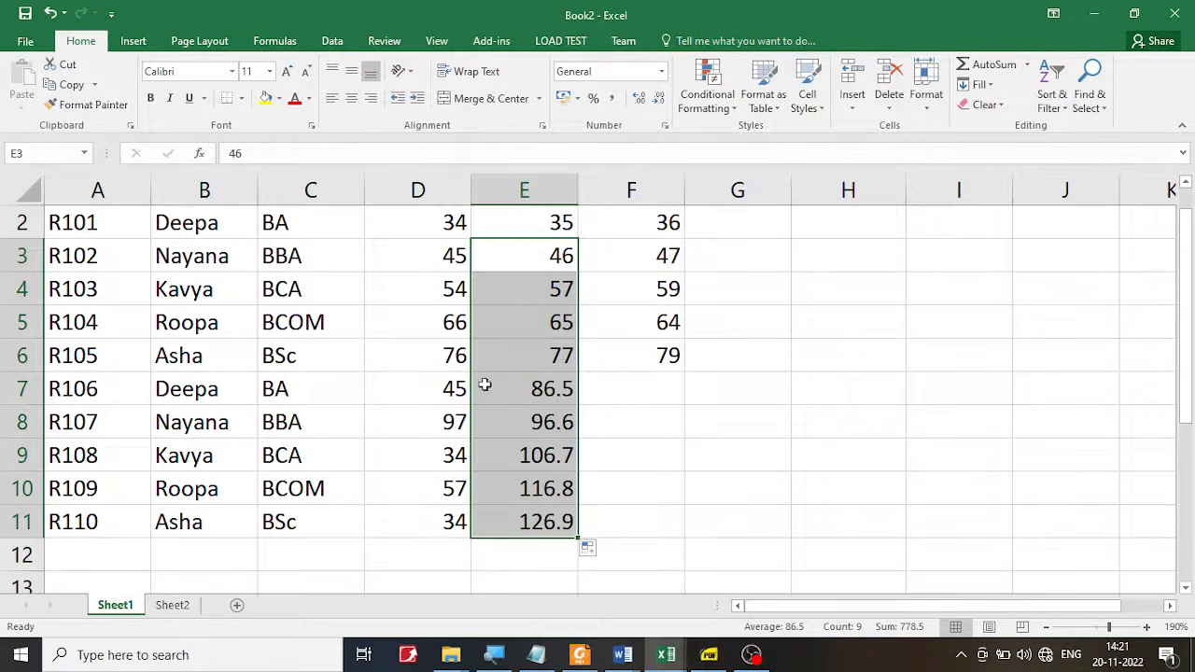
left_click_drag(454, 290, 415, 353)
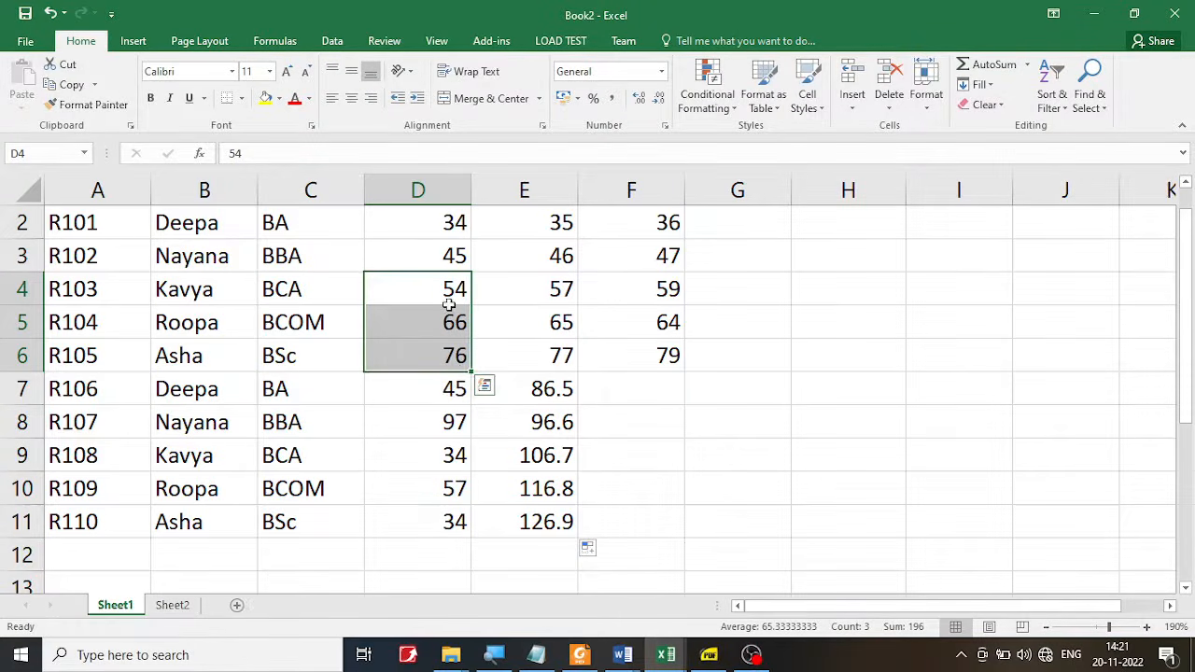
scroll(449, 304, "up", 1)
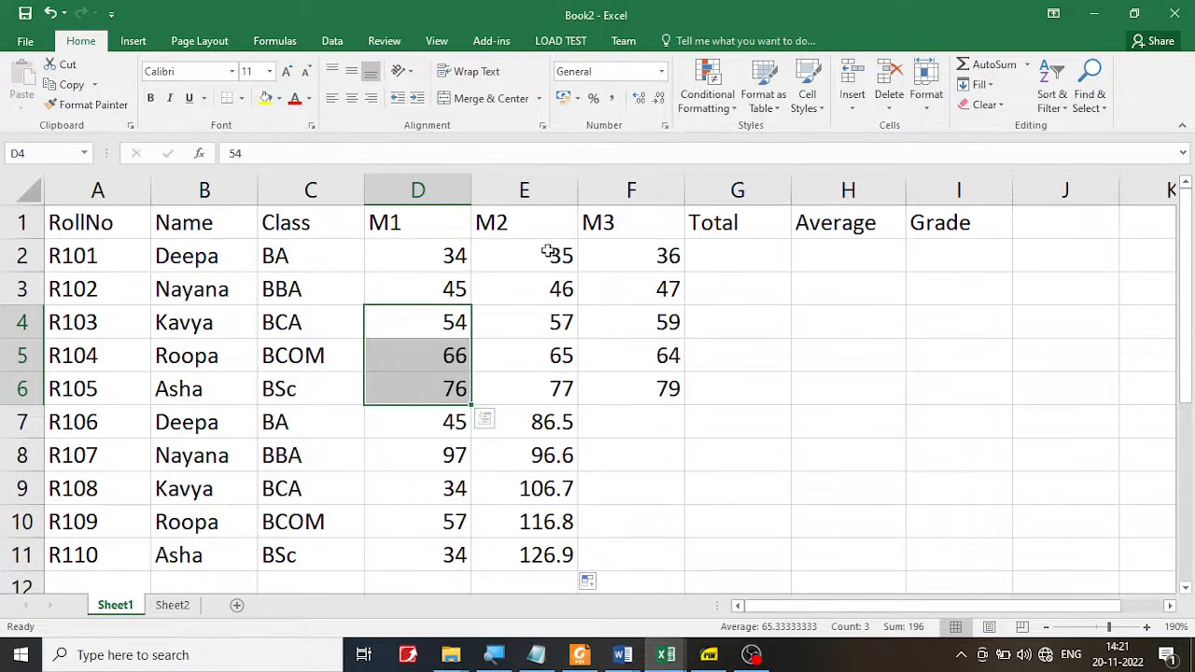
Step: Copy the five M2 marks in E2:E6 into the empty M3 cells F7:F11
left_click_drag(547, 250, 537, 385)
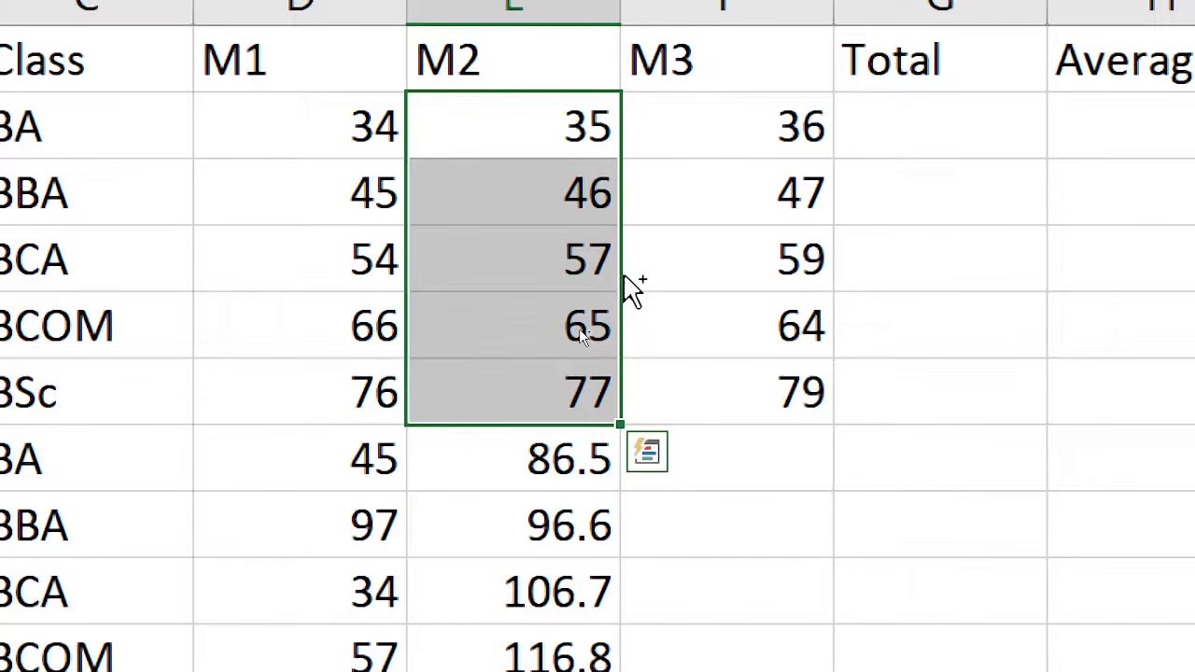
left_click_drag(632, 292, 771, 536)
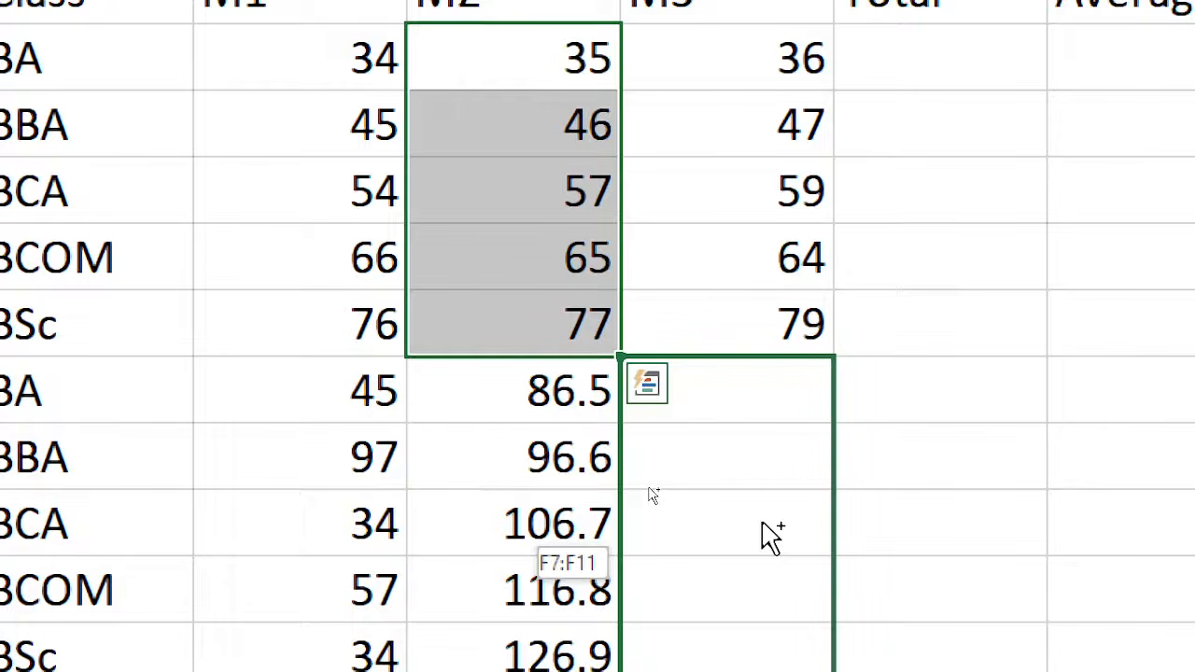
left_click_drag(771, 536, 762, 523)
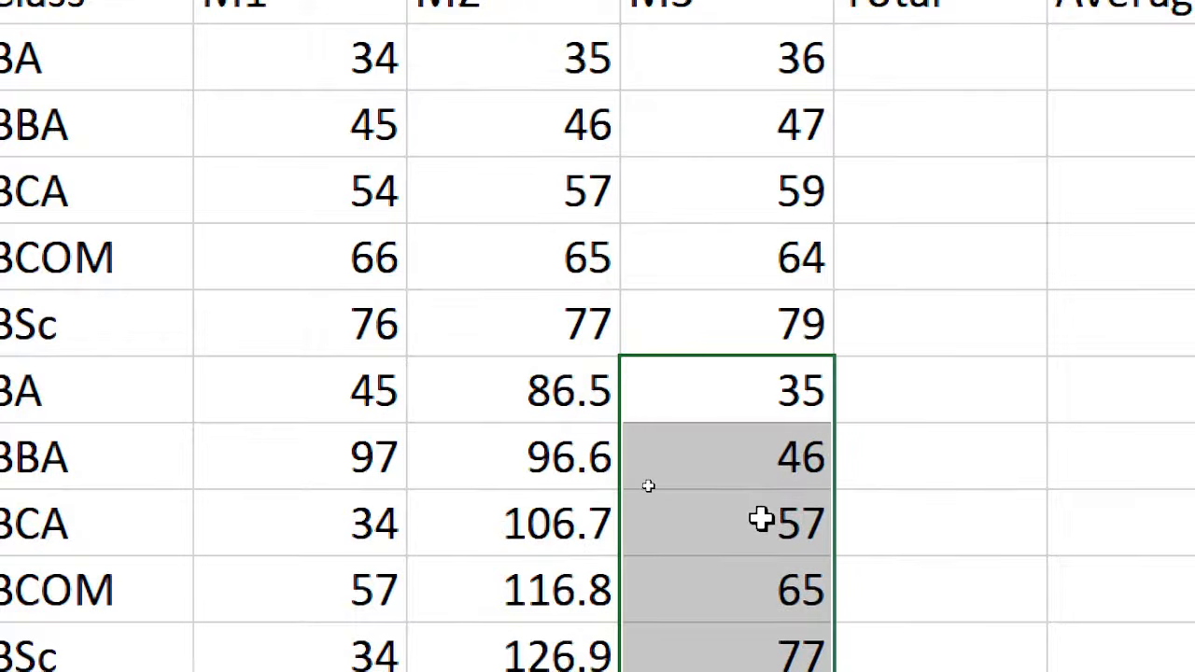
Step: Copy the M1 marks in D4:D6 over the filled M2 marks in E7:E9
scroll(763, 520, "down", 2)
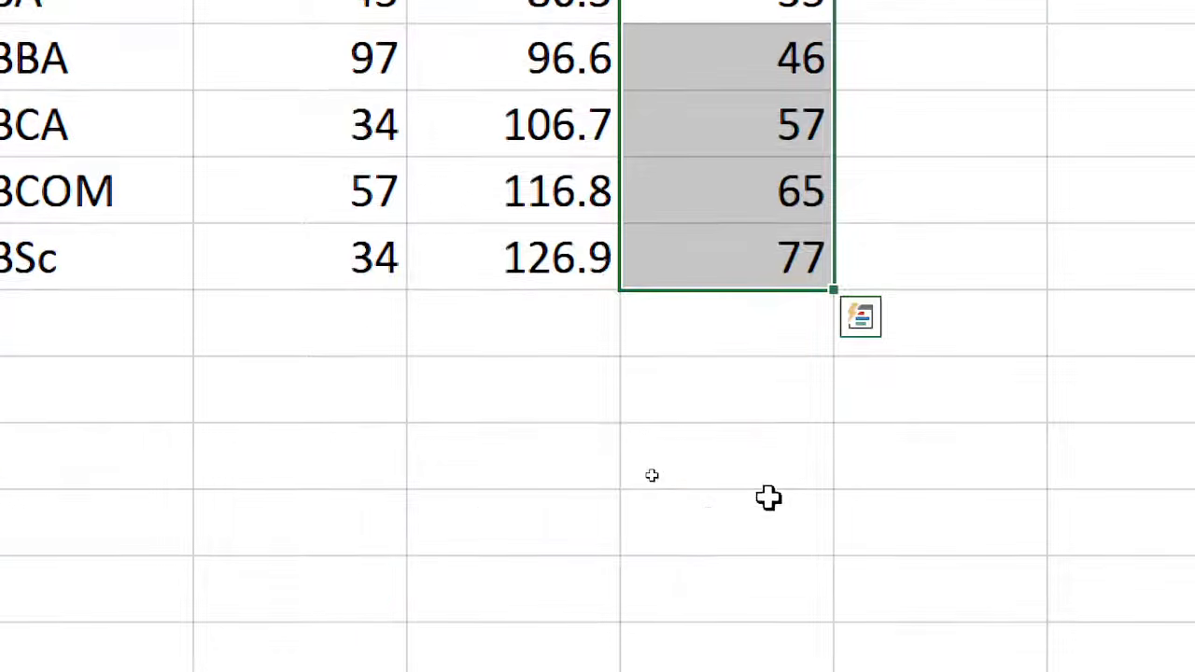
scroll(768, 499, "up", 2)
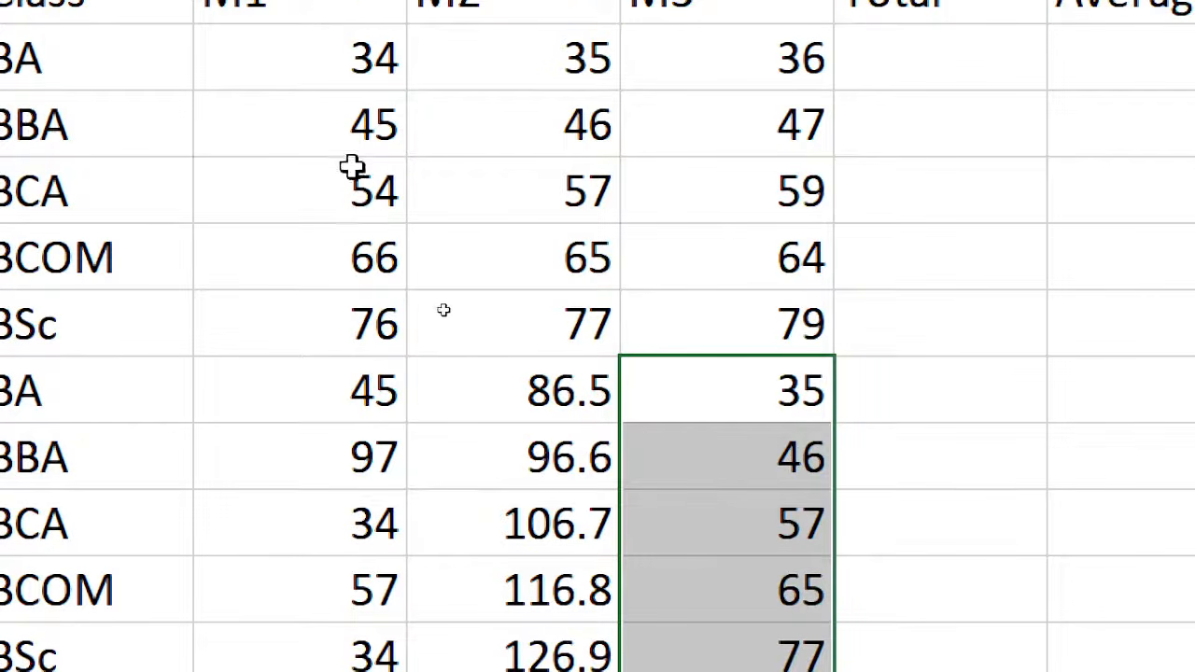
left_click_drag(350, 162, 360, 334)
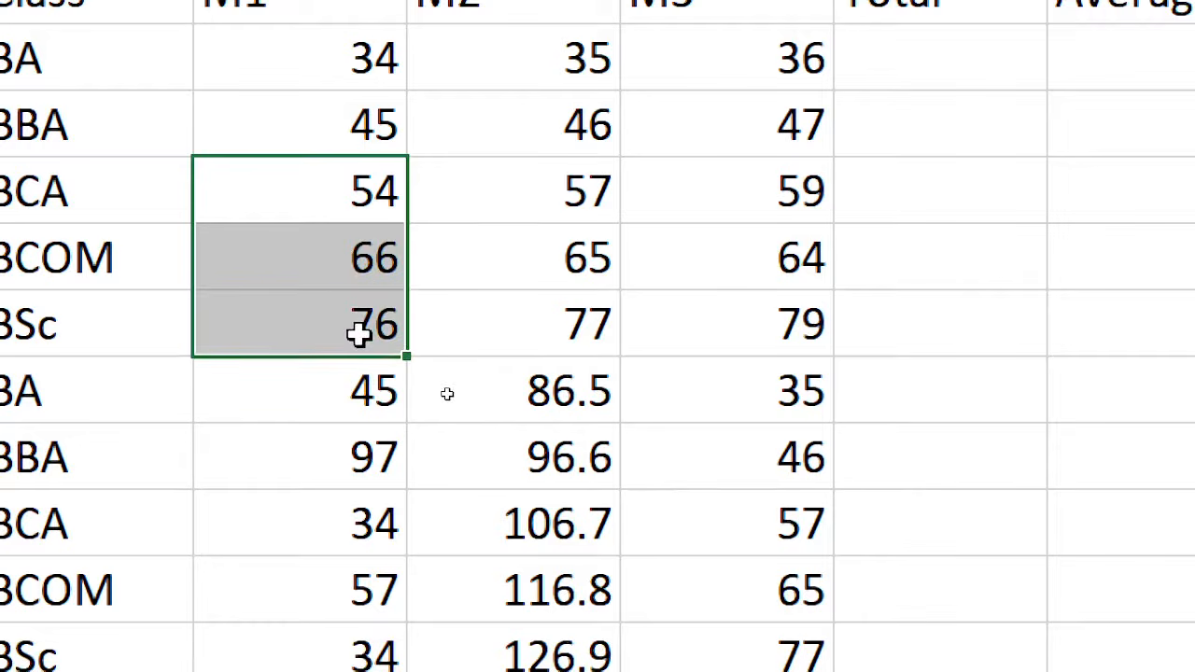
scroll(378, 527, "down", 1)
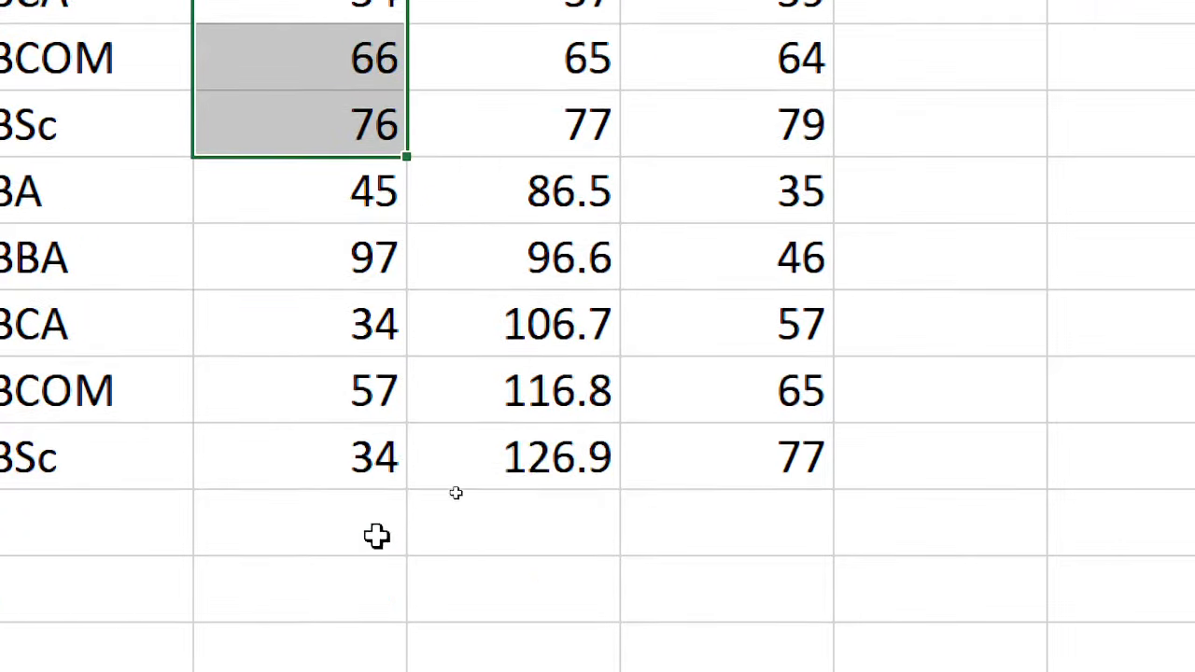
scroll(381, 532, "up", 1)
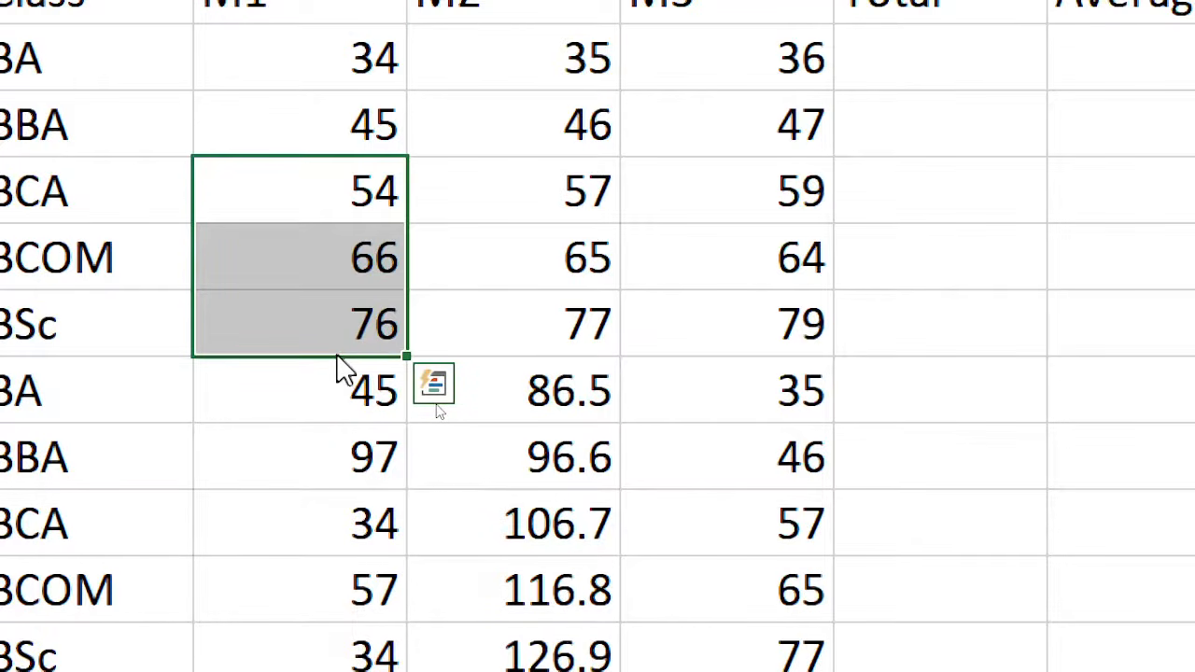
left_click_drag(341, 369, 547, 504)
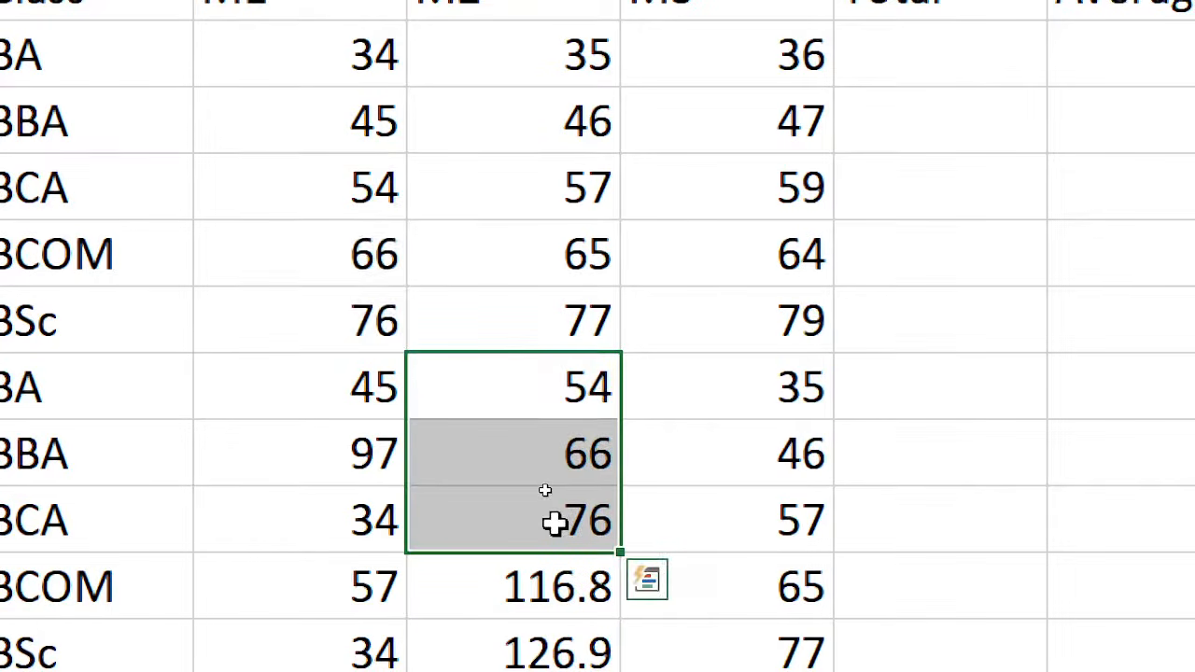
scroll(555, 521, "down", 3)
scroll(554, 521, "up", 3)
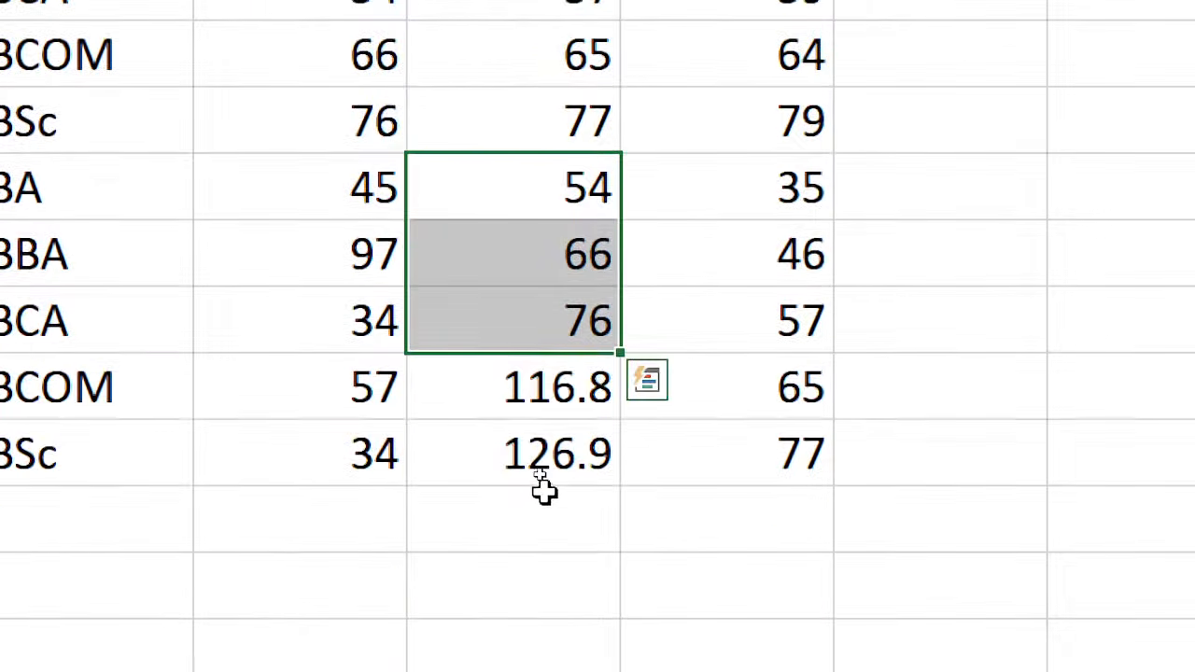
Step: Copy the M2 marks in E3:E4 over the filled decimal marks in E10:E11
left_click_drag(575, 112, 579, 171)
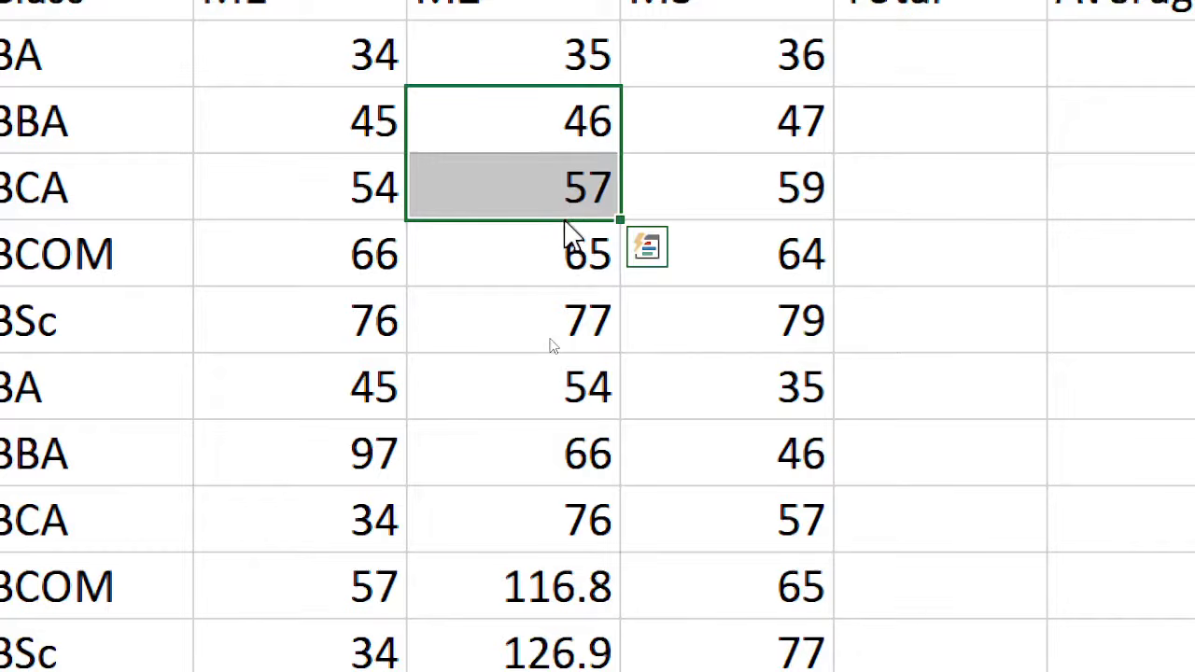
left_click_drag(565, 222, 592, 286)
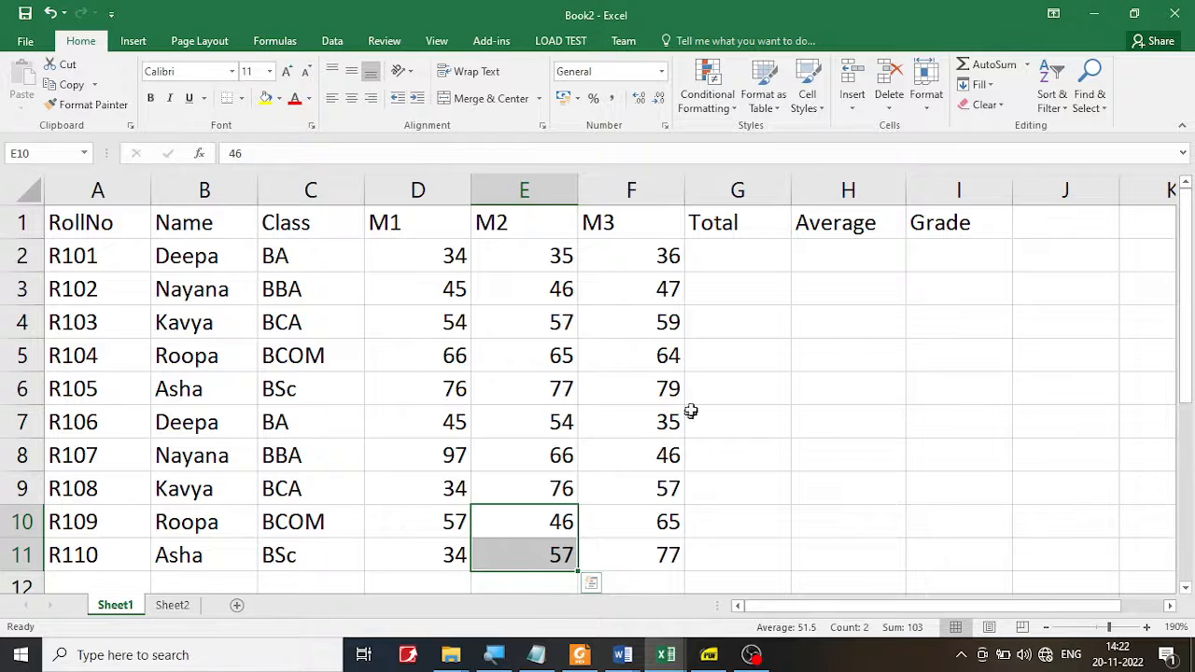
Step: Total M1 to M3 in G2 with =SUM(D2:F2) and fill the formula down the Total column through G11
left_click(733, 258)
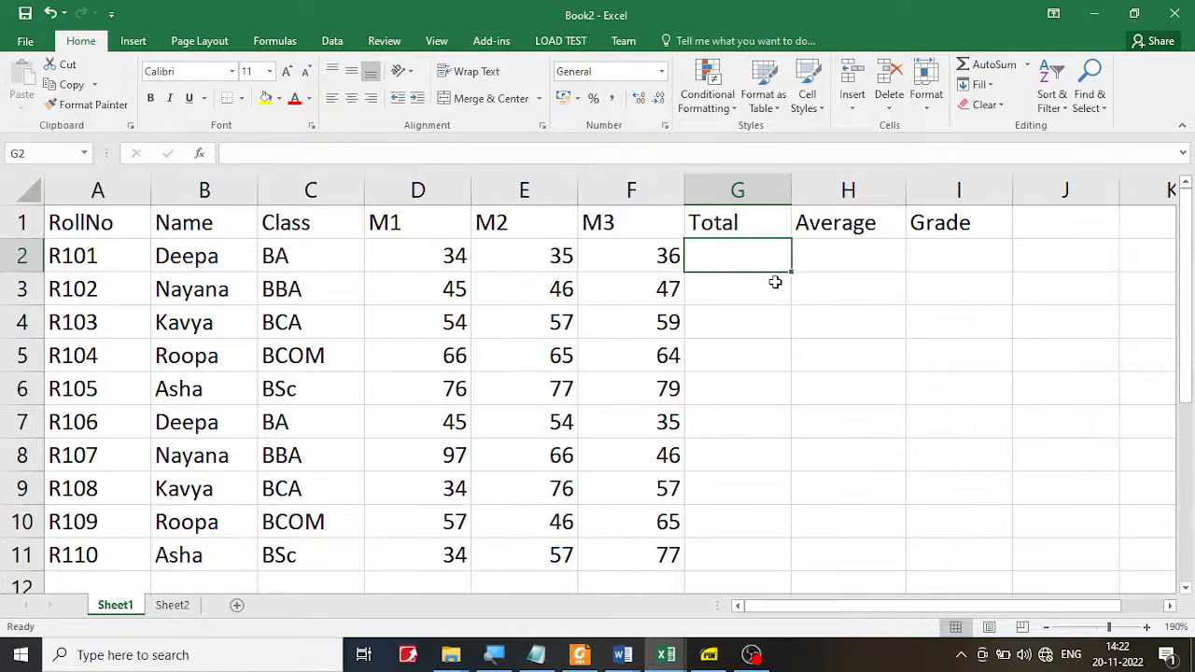
left_click_drag(419, 255, 644, 252)
left_click(728, 262)
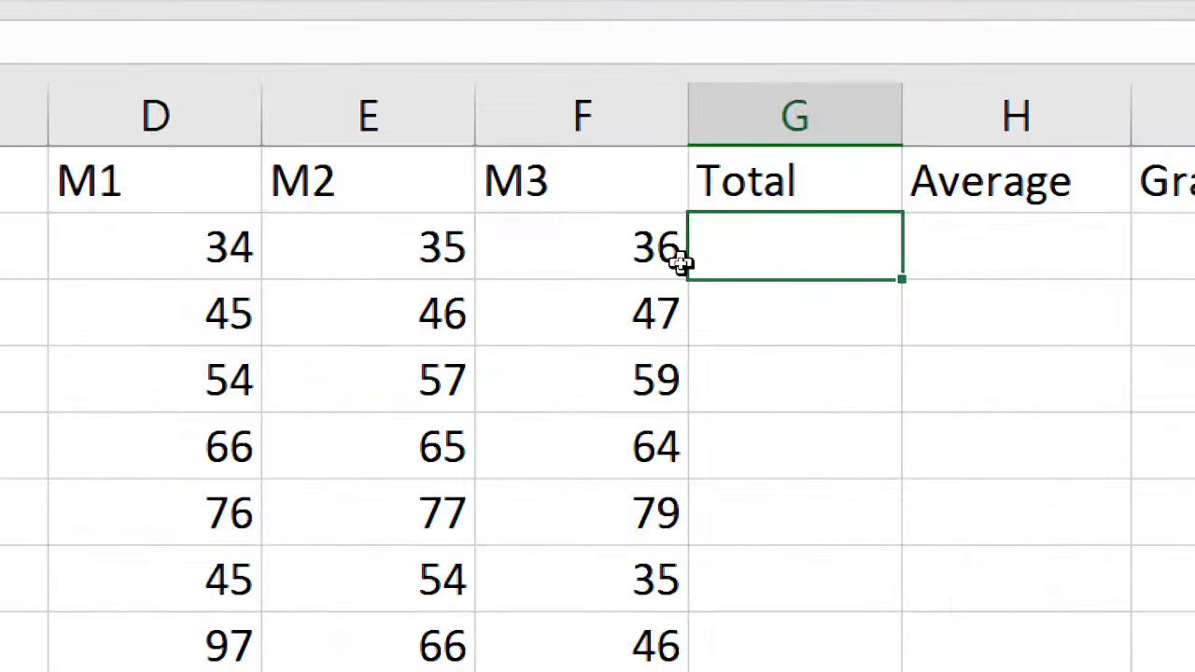
type("=SUM")
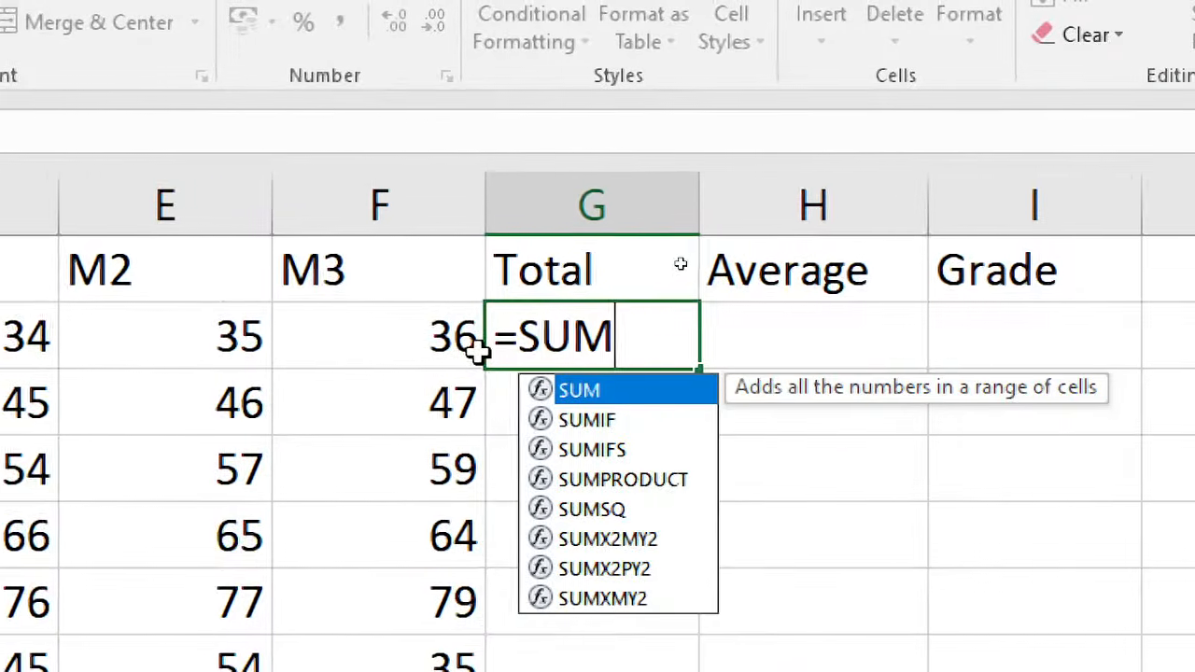
type("(")
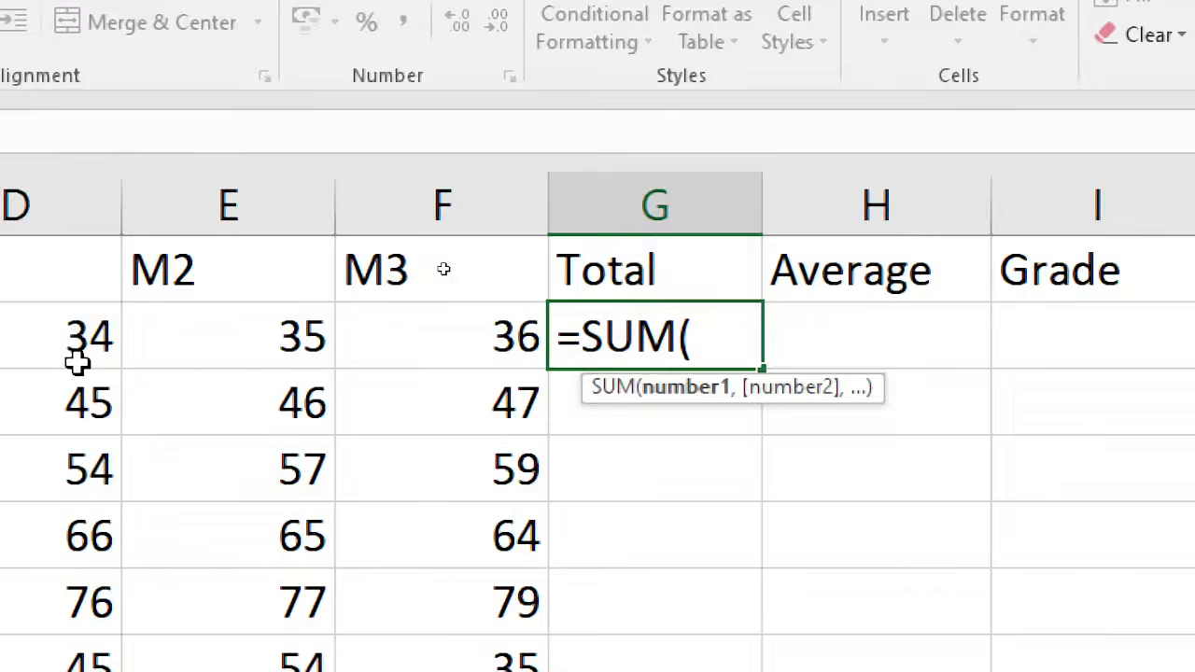
left_click(178, 329)
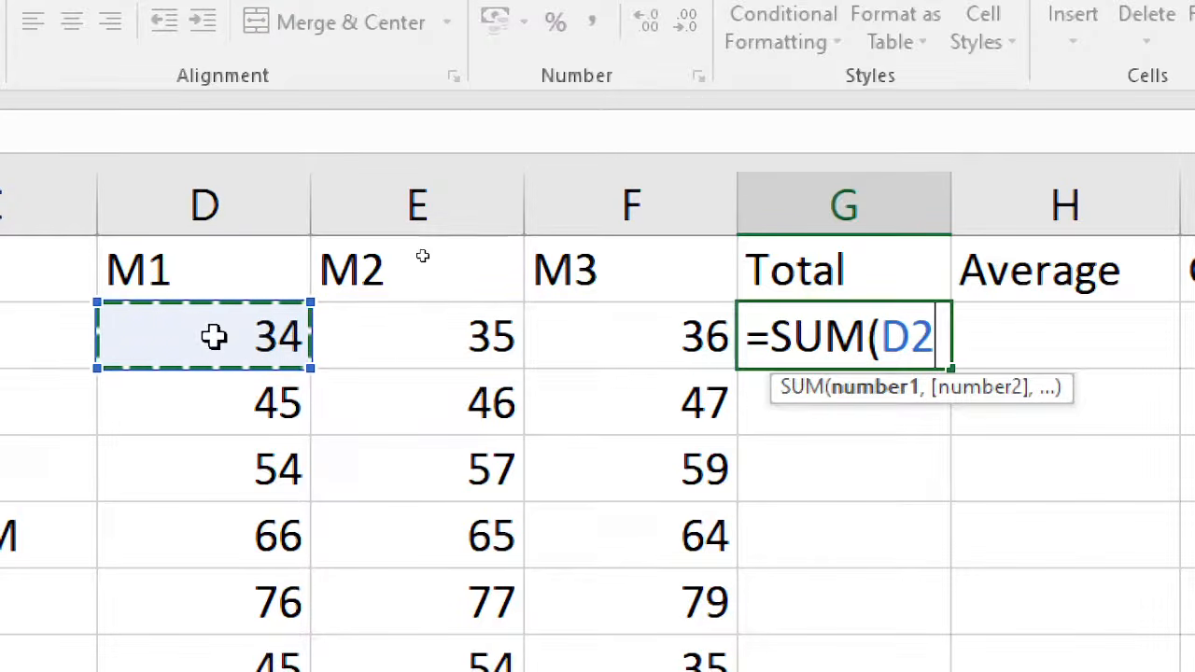
left_click_drag(214, 337, 635, 356)
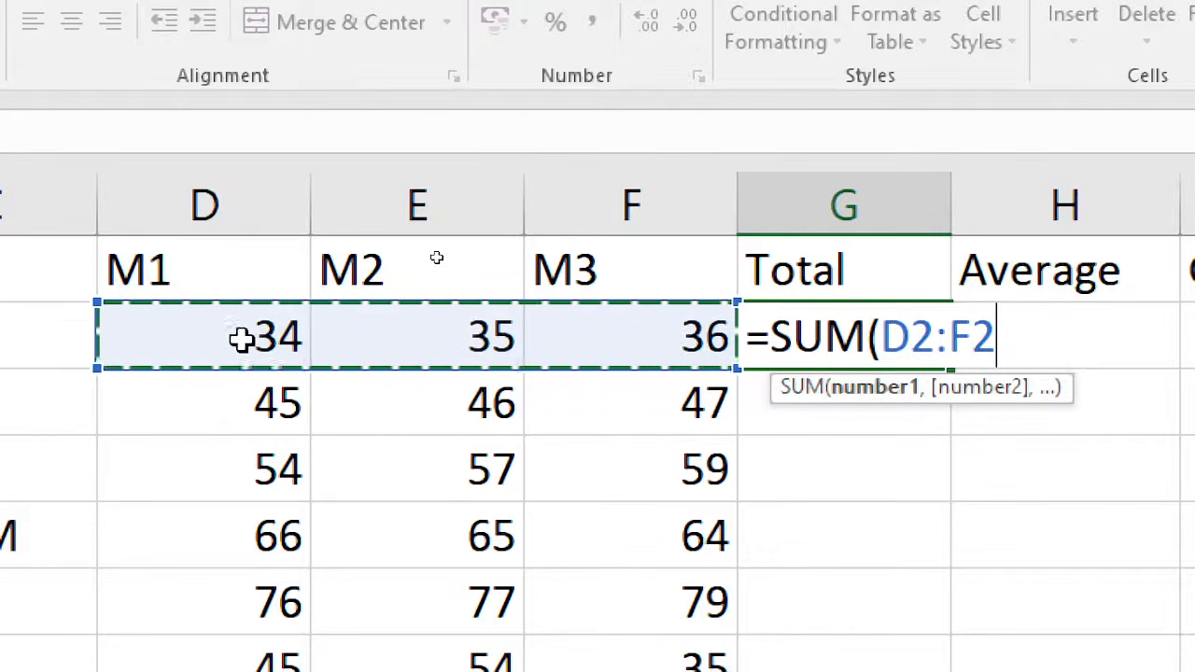
left_click_drag(241, 340, 700, 338)
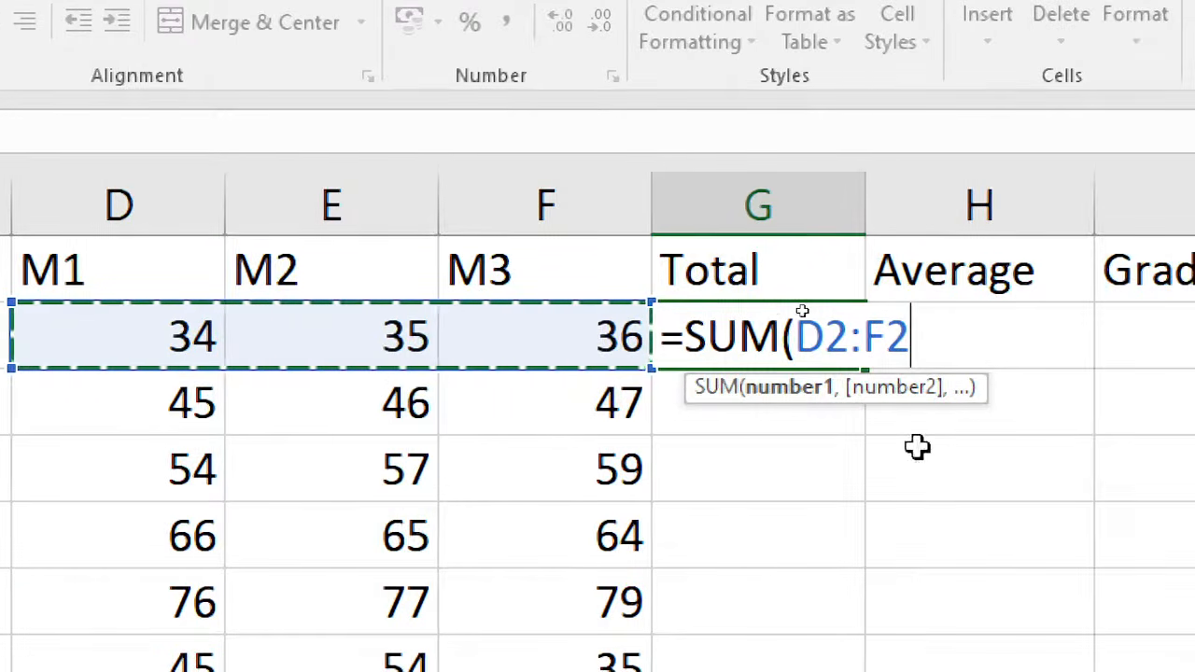
type(")")
key("Return")
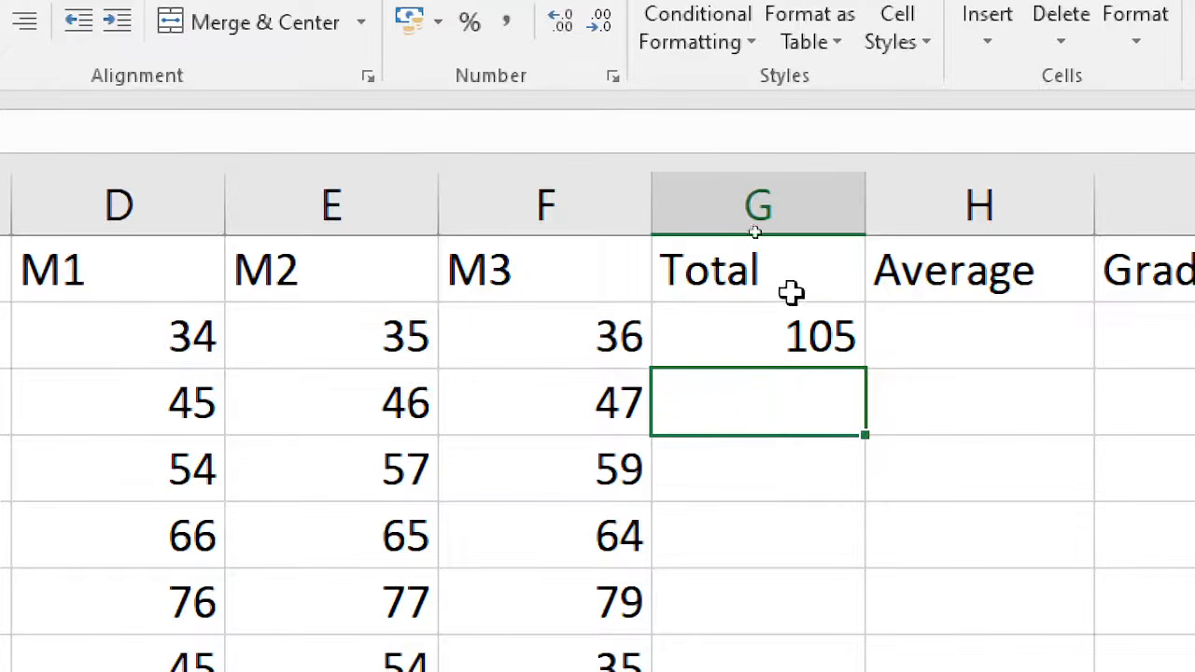
left_click(784, 329)
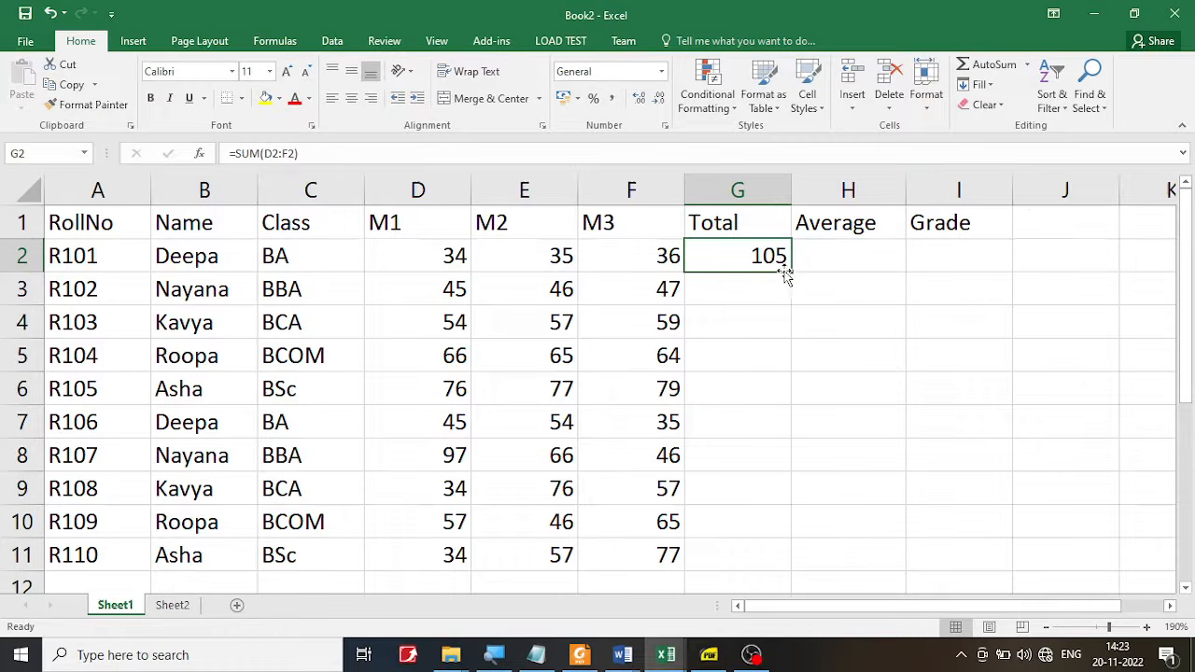
left_click_drag(793, 270, 759, 571)
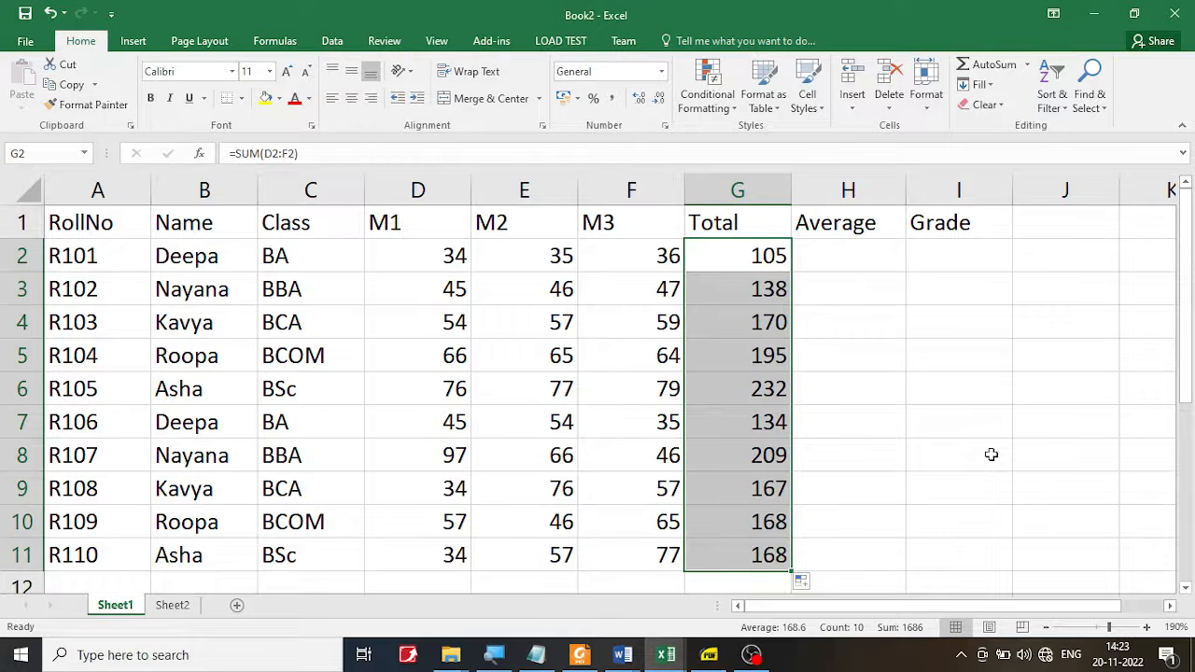
Step: Enter =AVERAGE(D2:F2) in H2 to average the first student's three marks
left_click(852, 257)
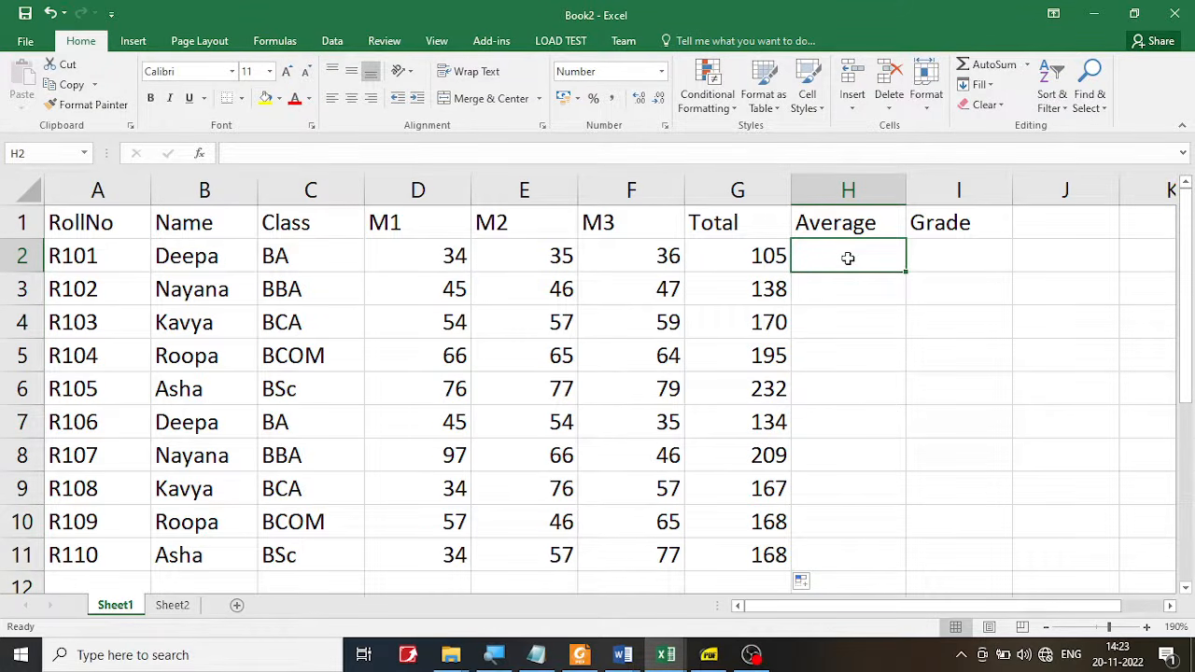
type("=aVER")
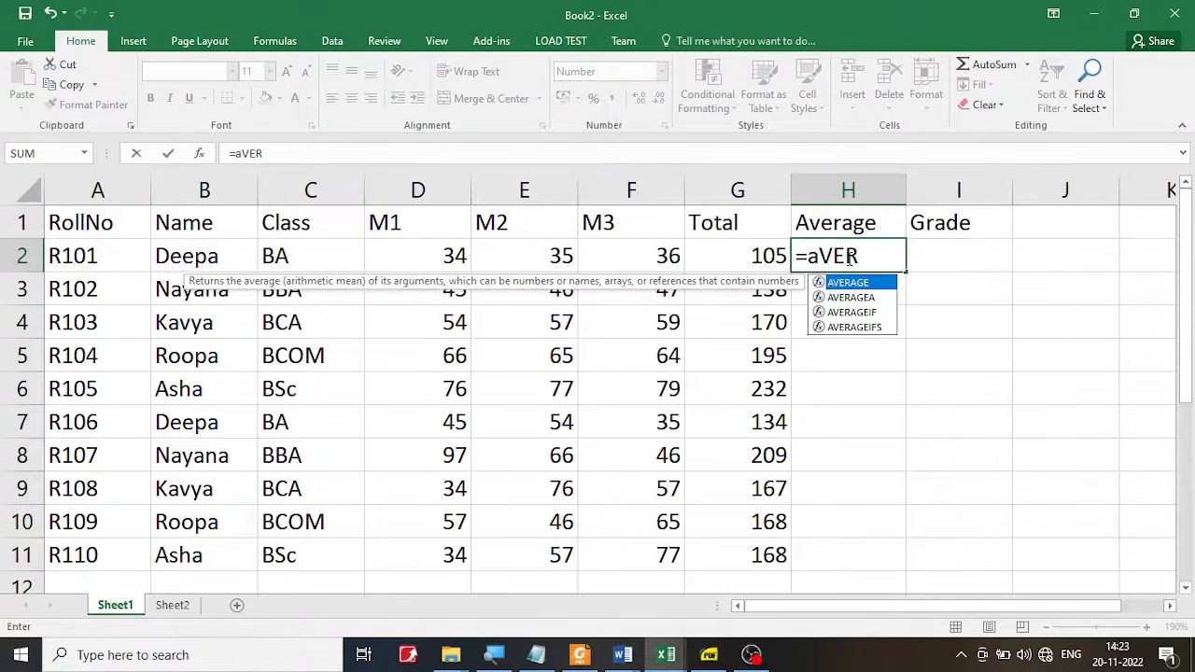
key("BackSpace")
key("BackSpace")
key("BackSpace")
key("BackSpace")
key("Tab")
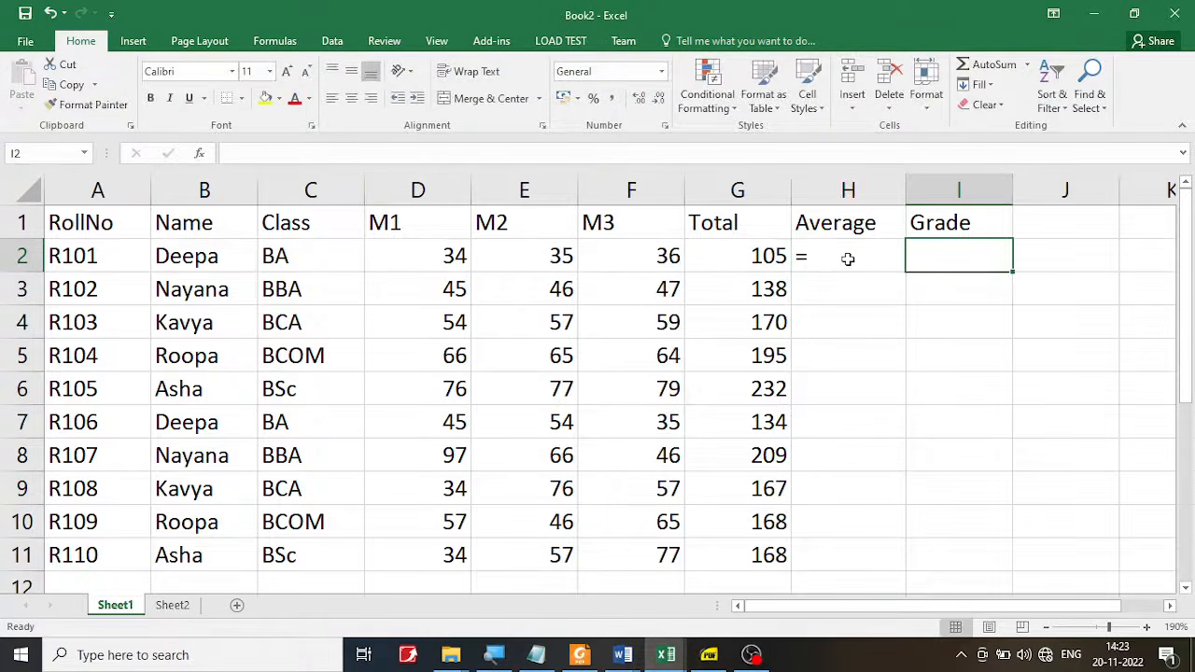
left_click(847, 258)
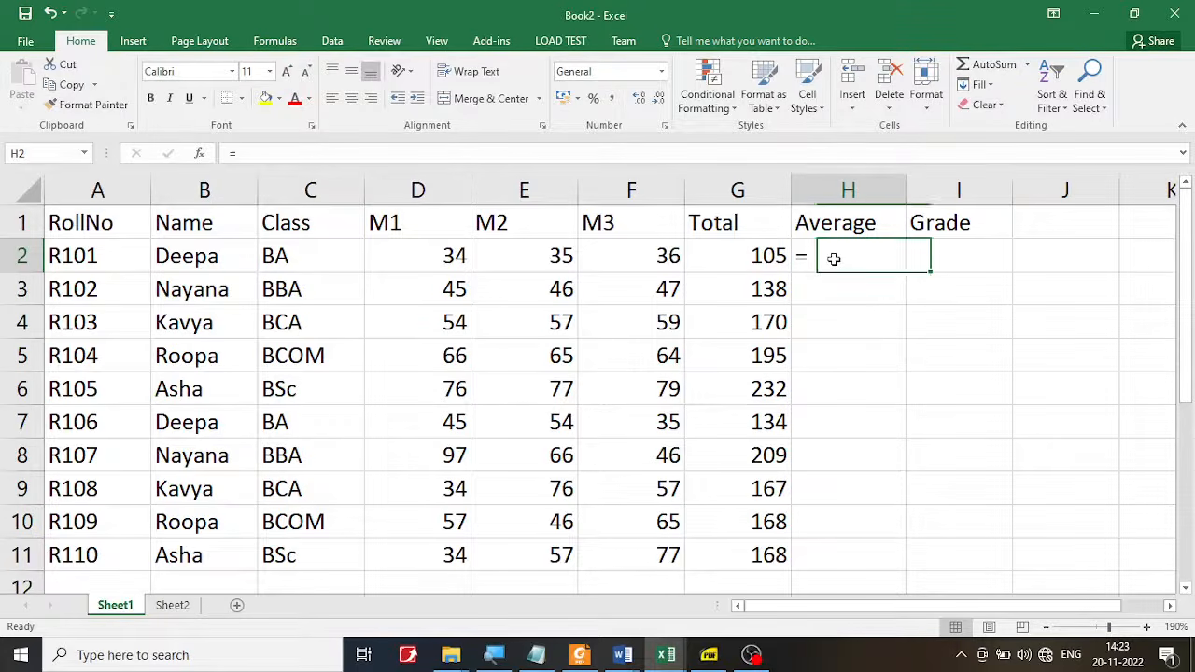
double_click(831, 259)
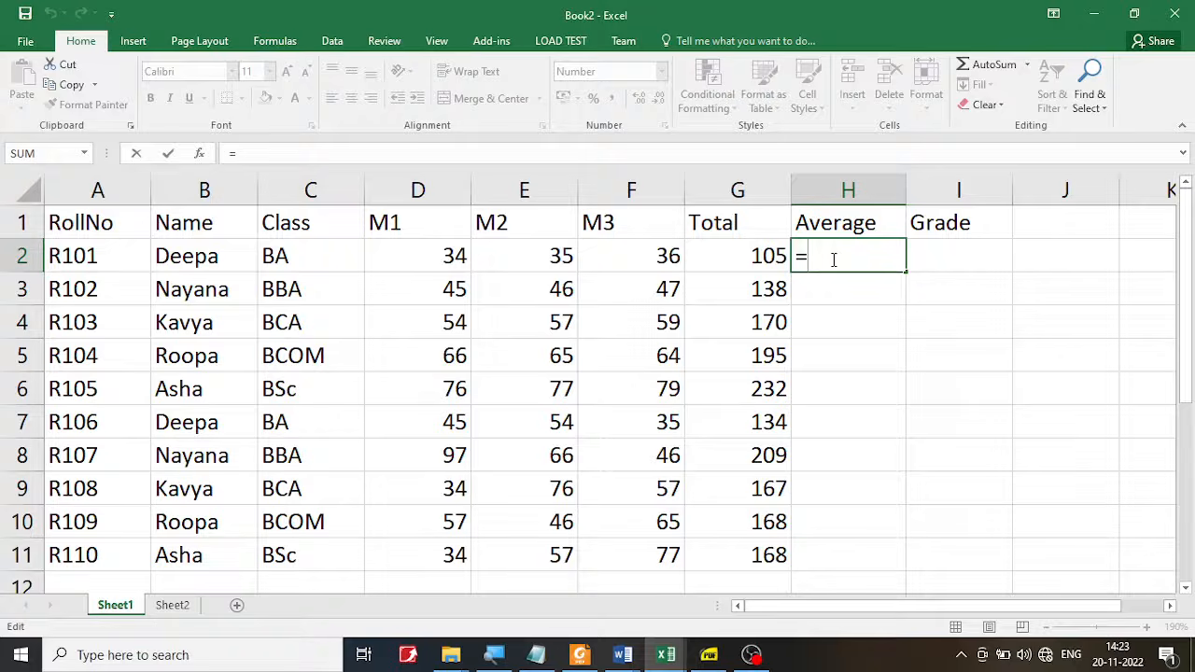
type("a")
key("BackSpace")
type("Avera")
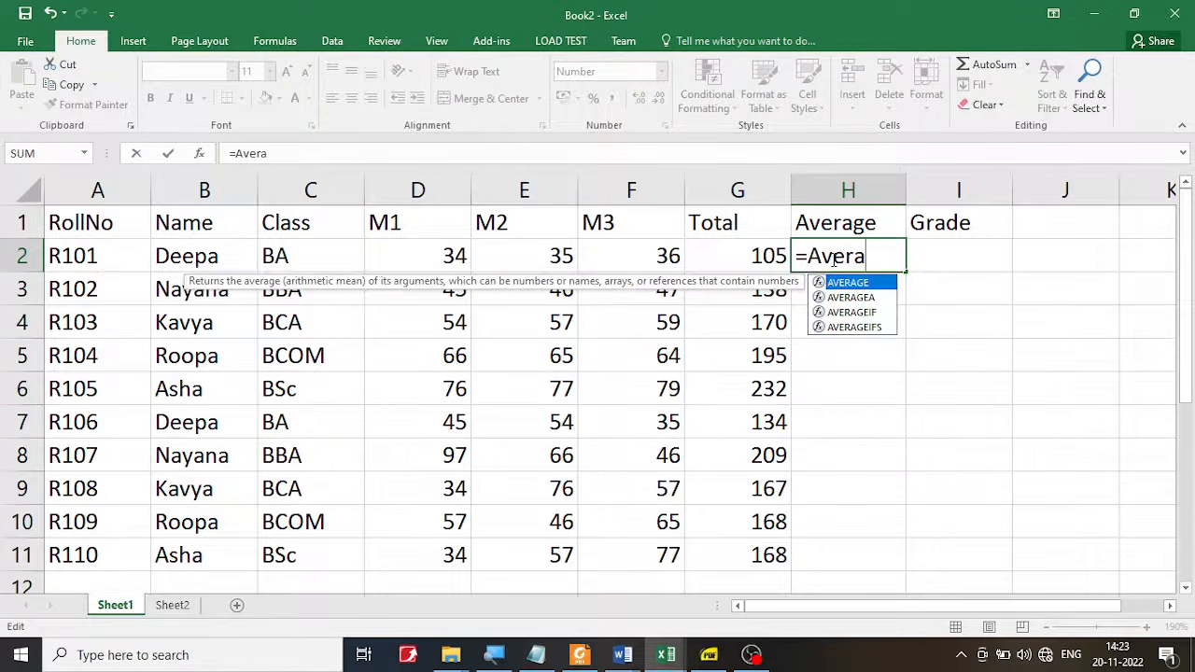
type("gag")
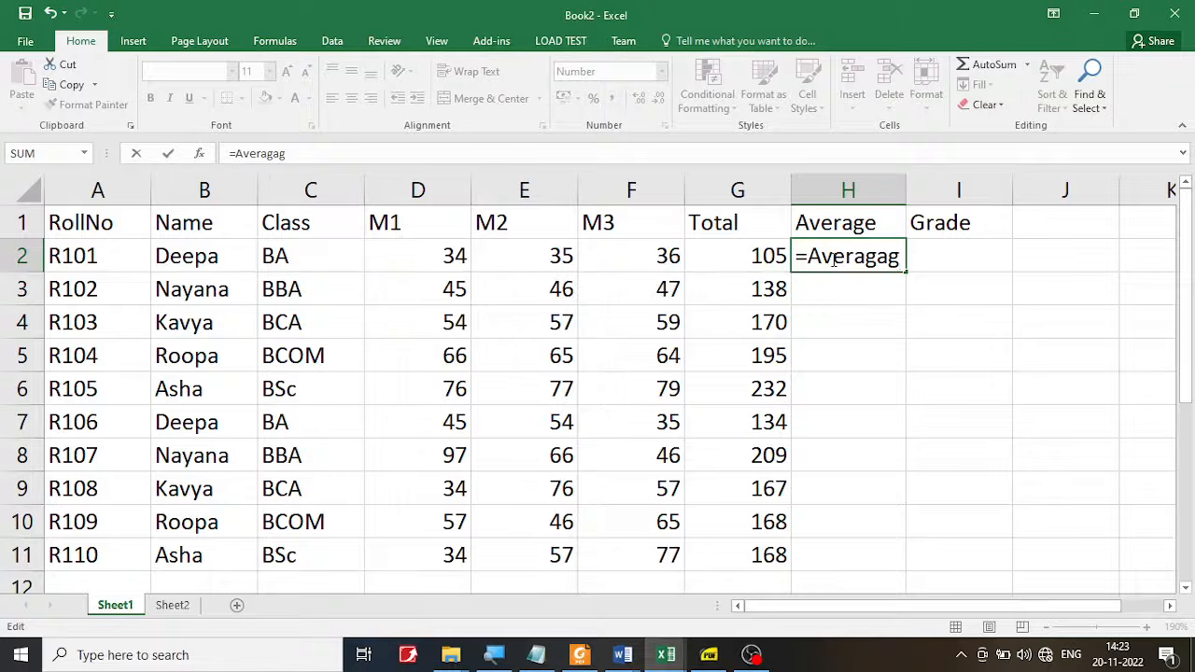
key("BackSpace")
key("BackSpace")
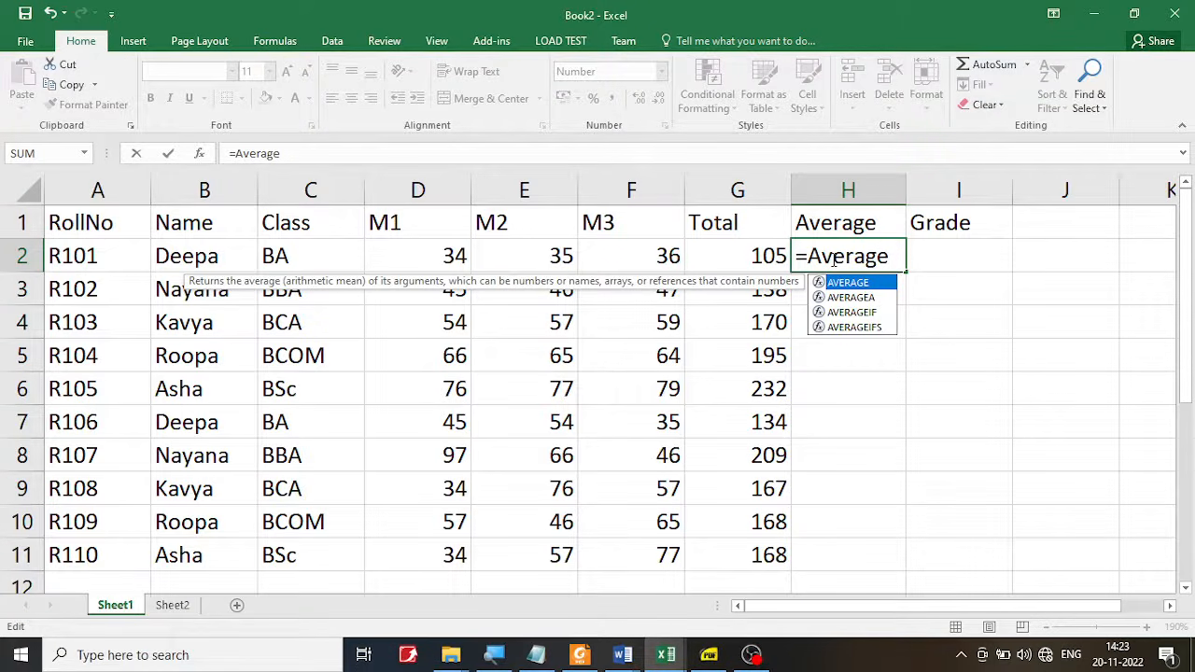
type("e(")
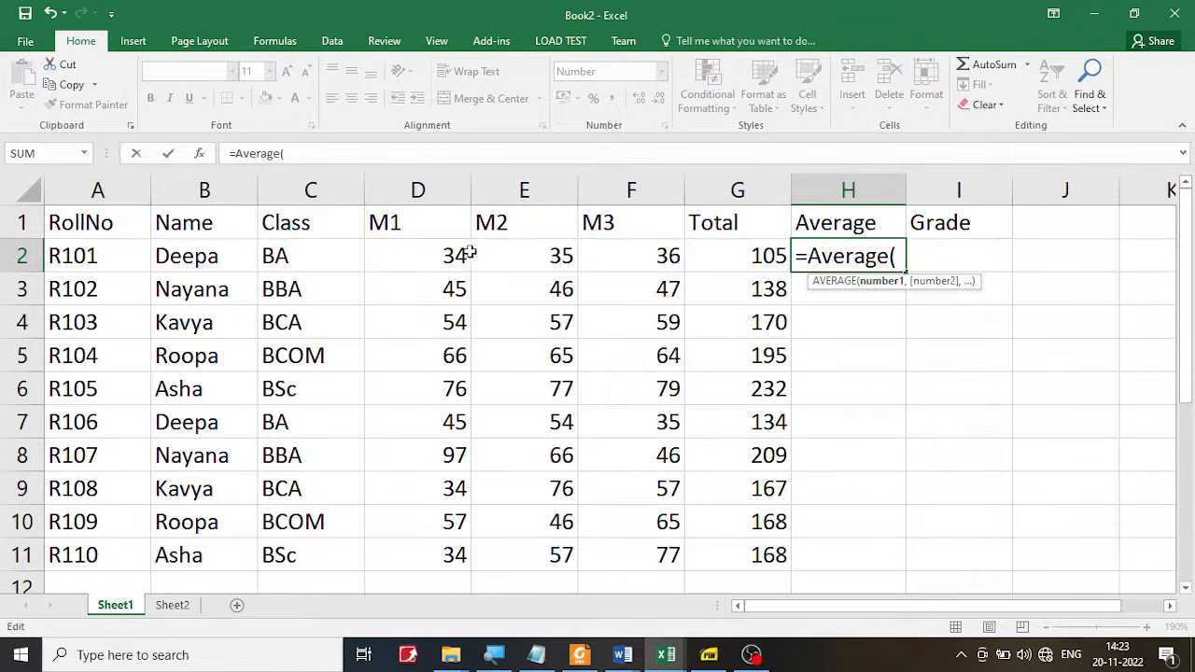
left_click_drag(439, 257, 591, 256)
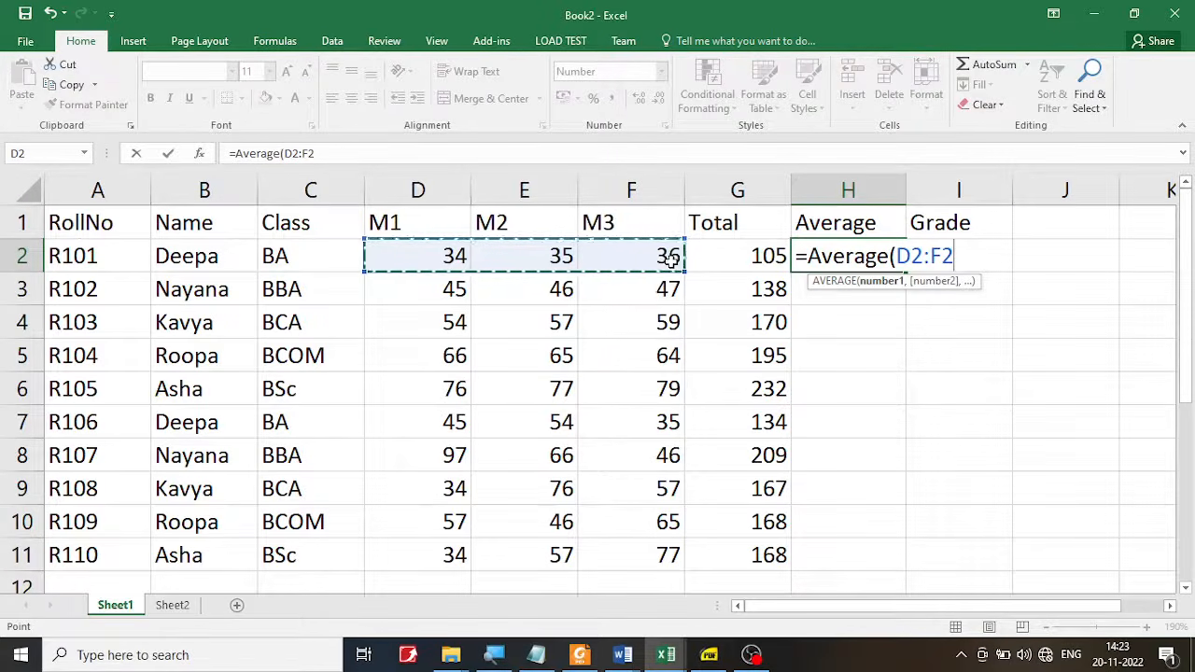
type(")")
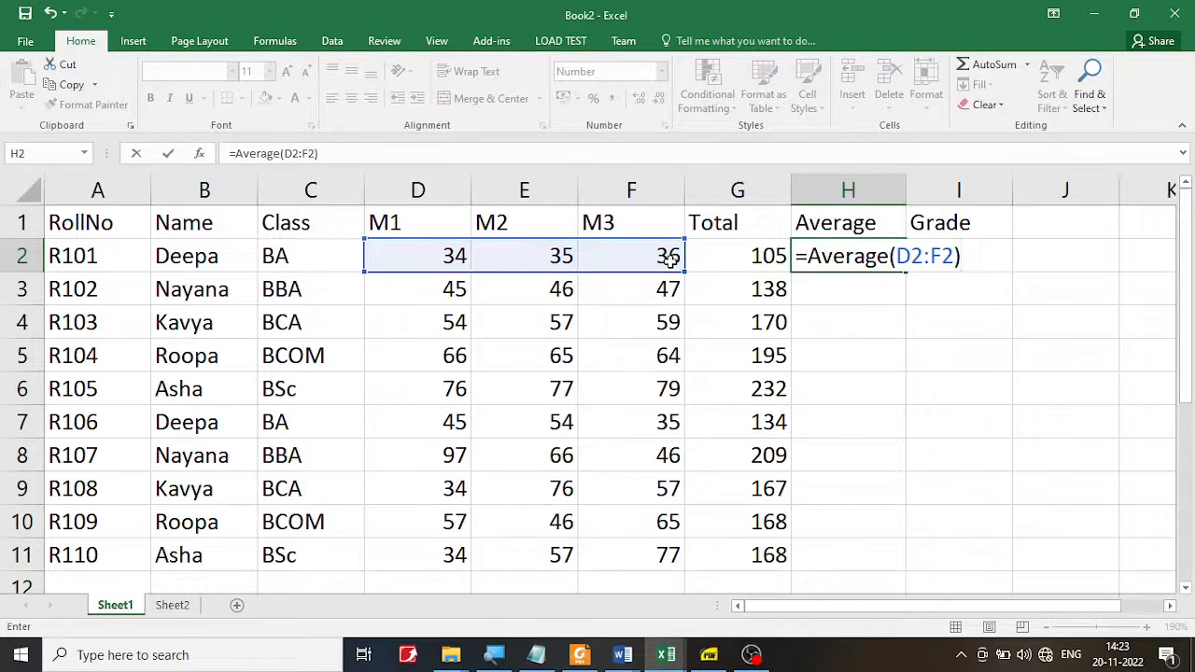
key("Return")
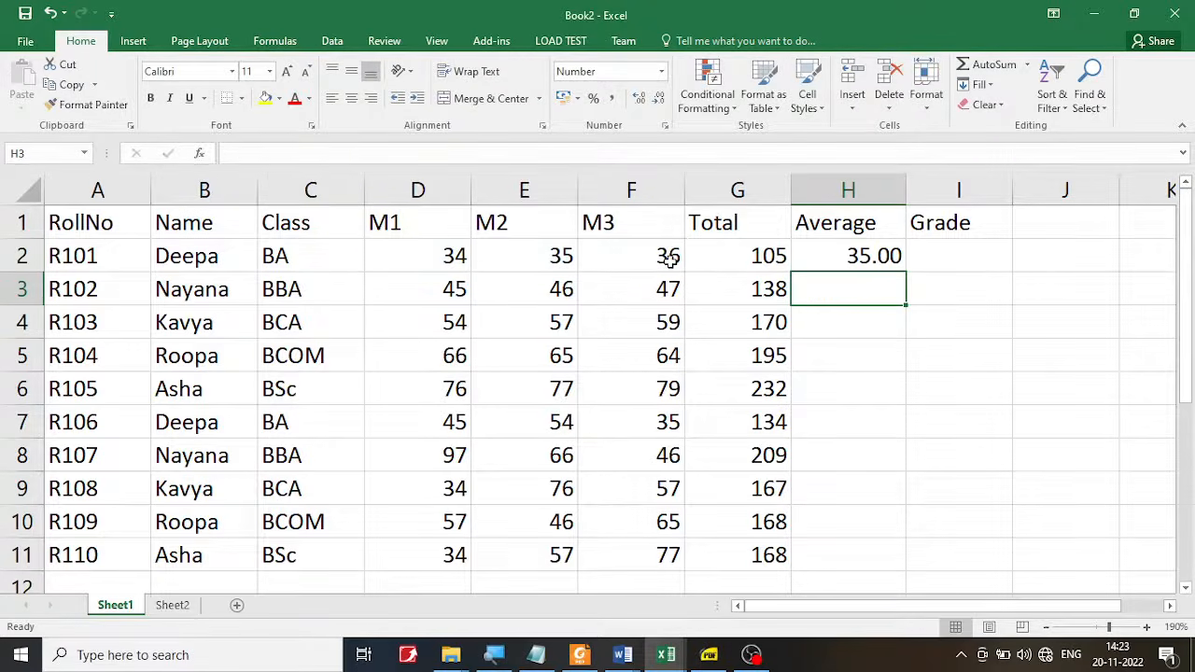
Step: Fill the average formula from H2 down the Average column through H11
left_click(859, 258)
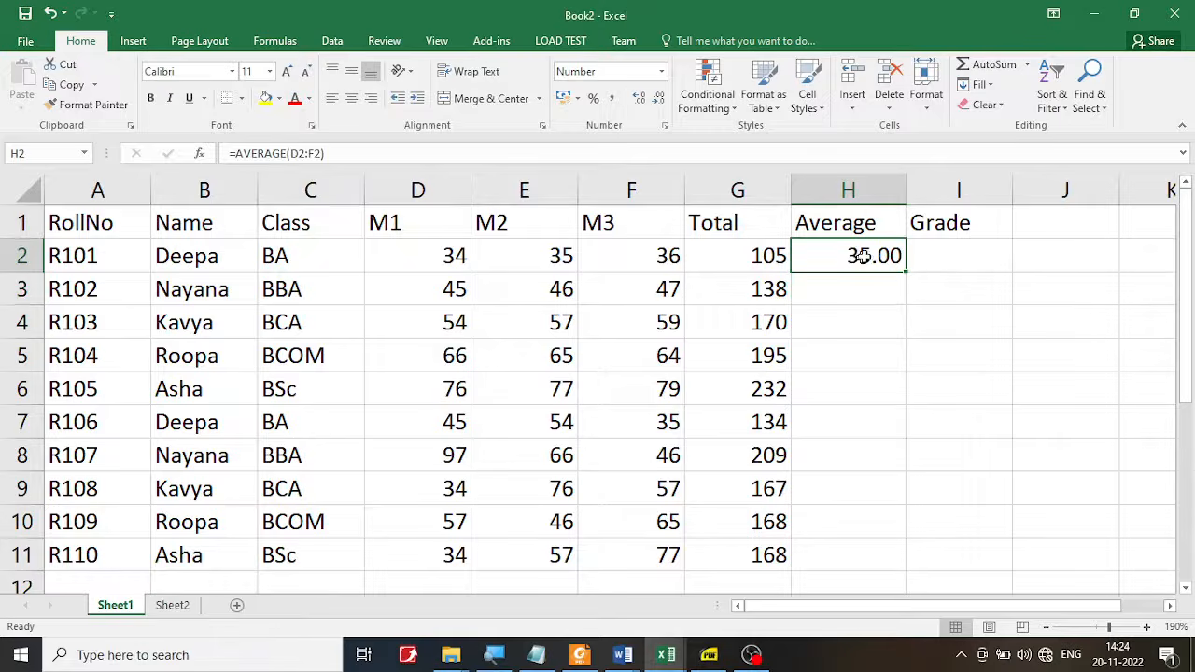
left_click_drag(906, 270, 894, 572)
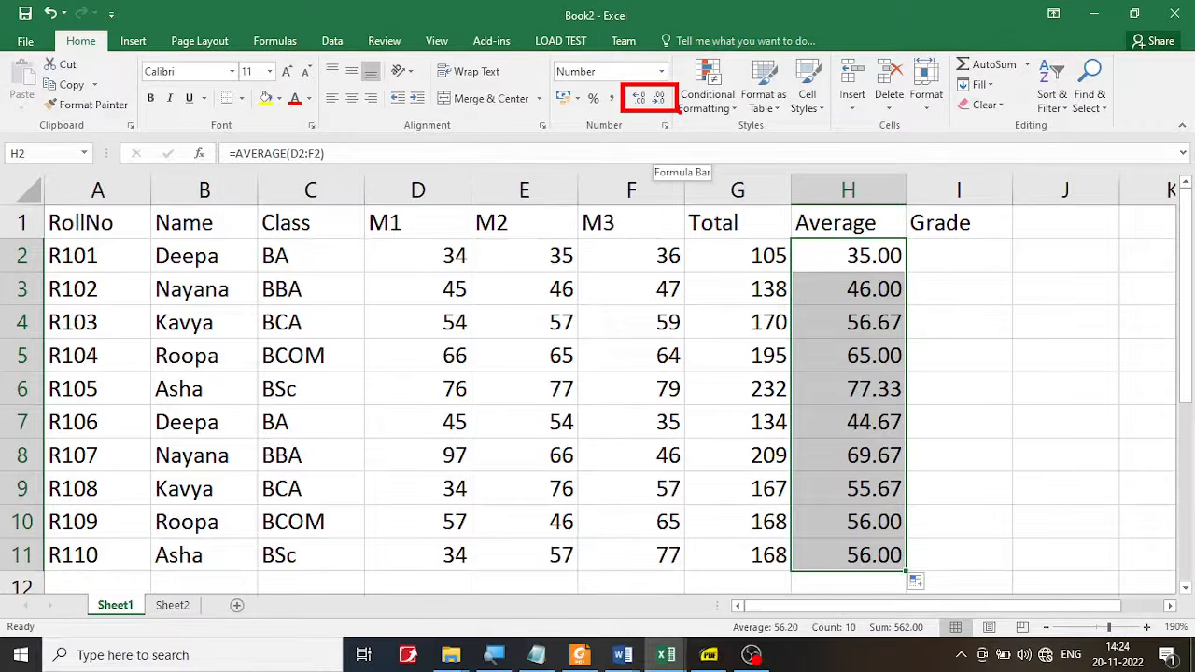
Step: Try the averages in H2:H11 with four decimal places and with none, ending at two decimals
left_click(640, 100)
left_click(640, 101)
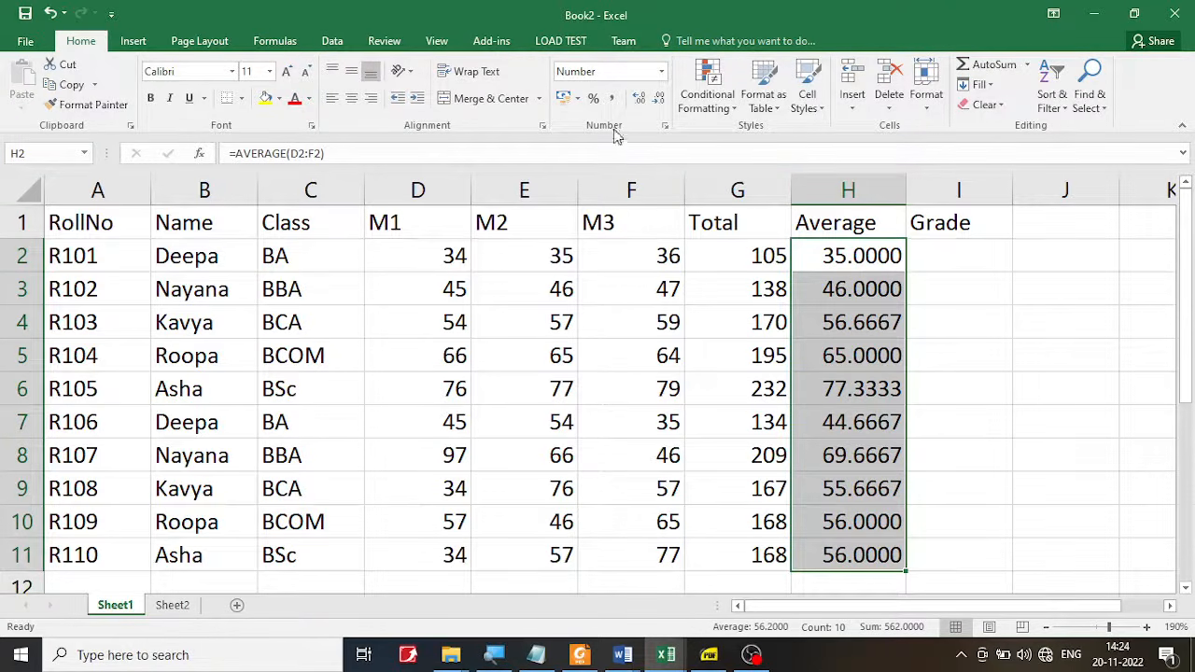
left_click(658, 101)
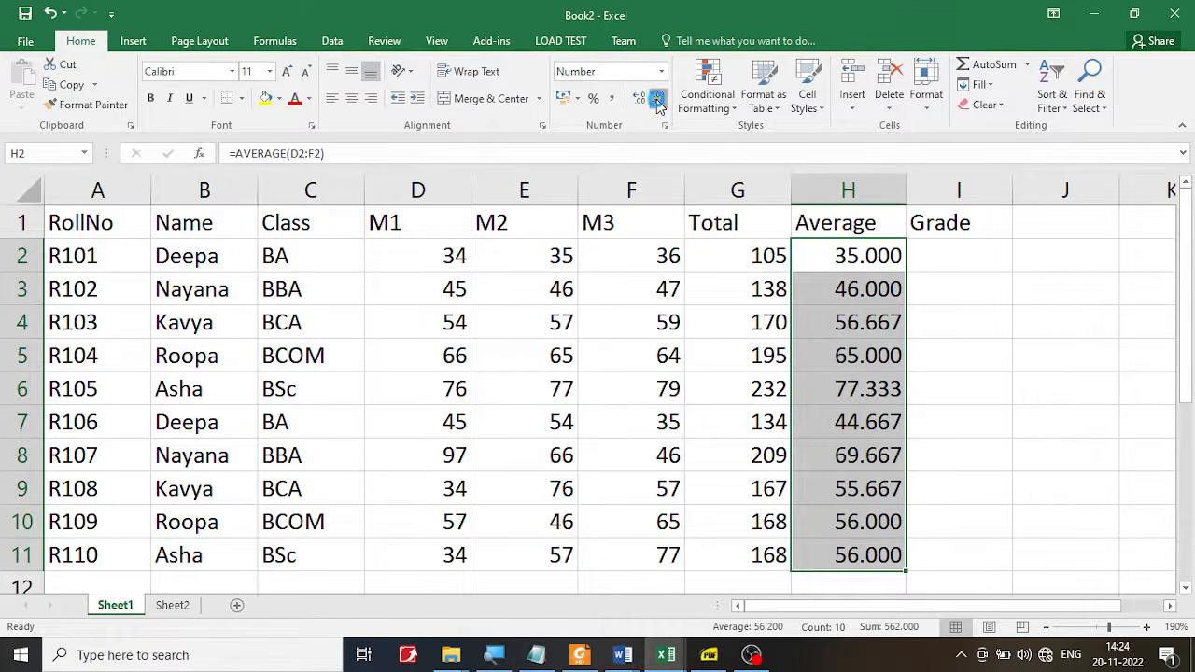
left_click(658, 101)
left_click(658, 101)
left_click(658, 100)
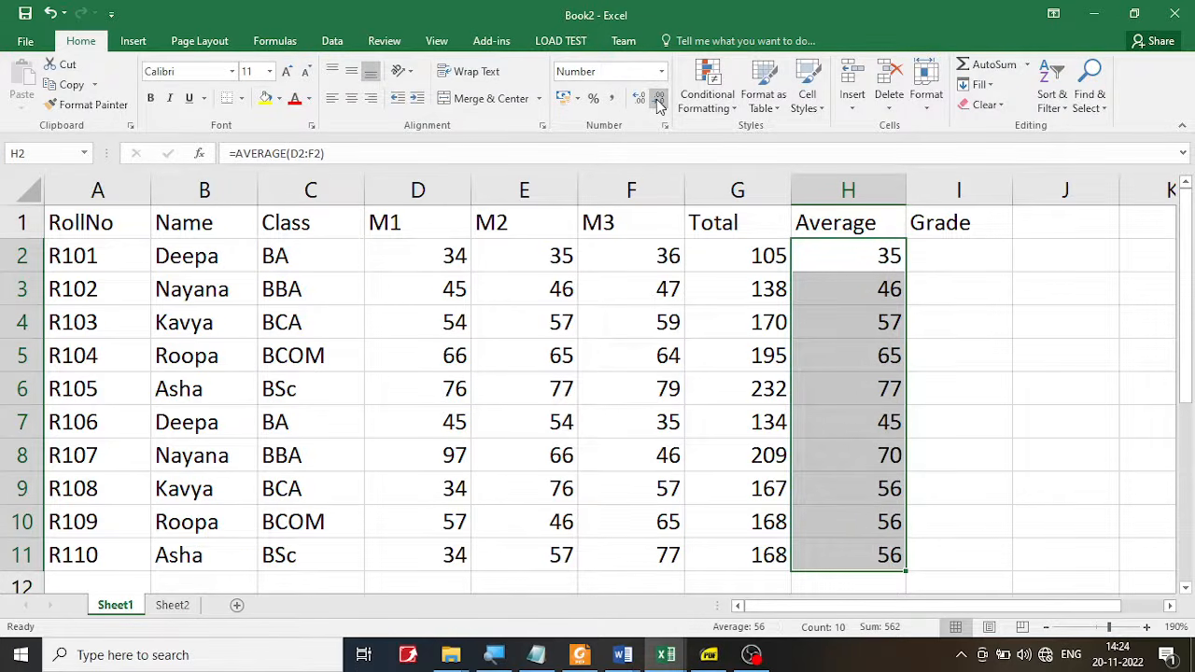
left_click(640, 101)
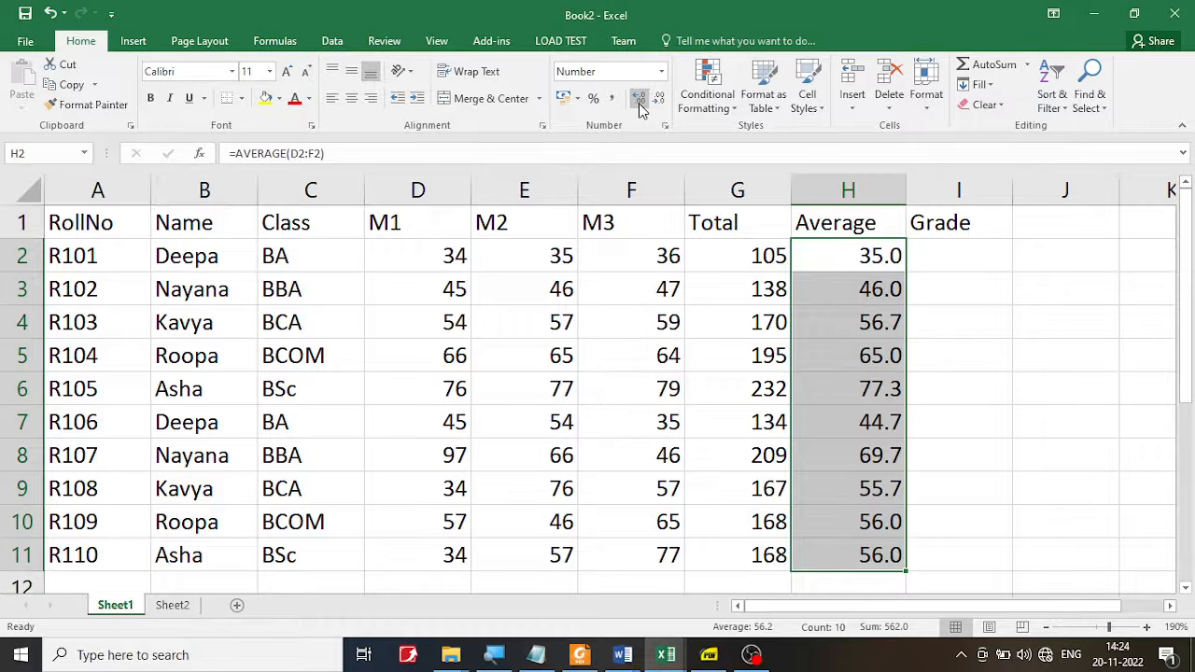
left_click(639, 101)
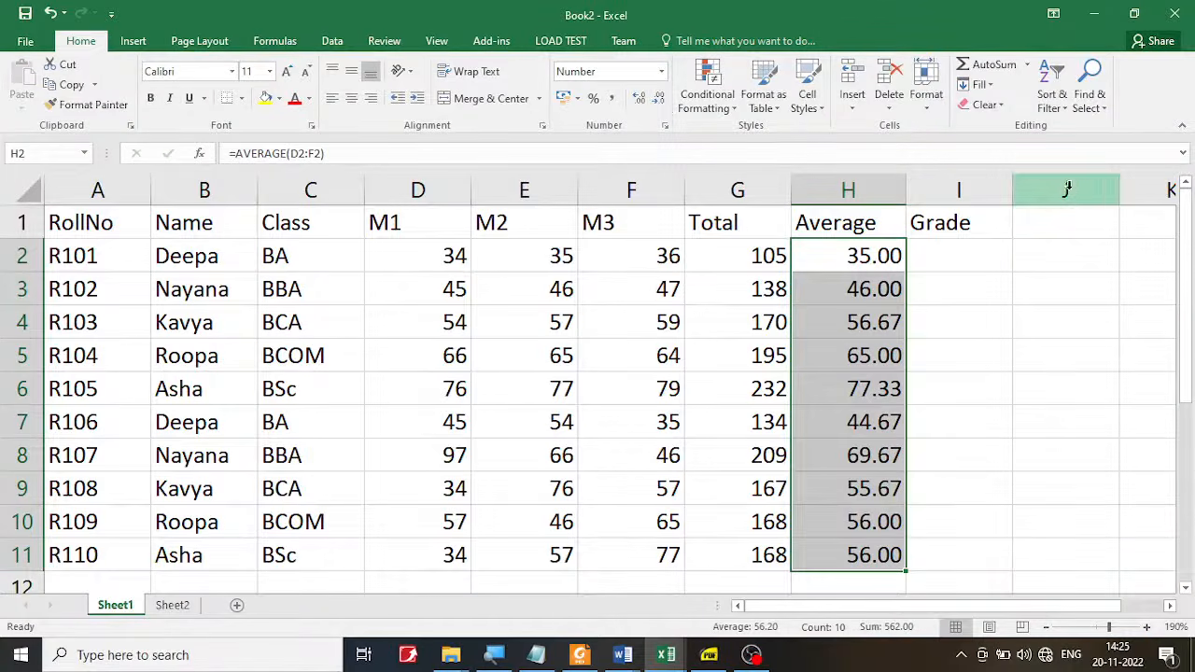
Step: Start the first student's grade formula in I2 as =if( or(D2<35, to test the M1 mark
left_click(981, 256)
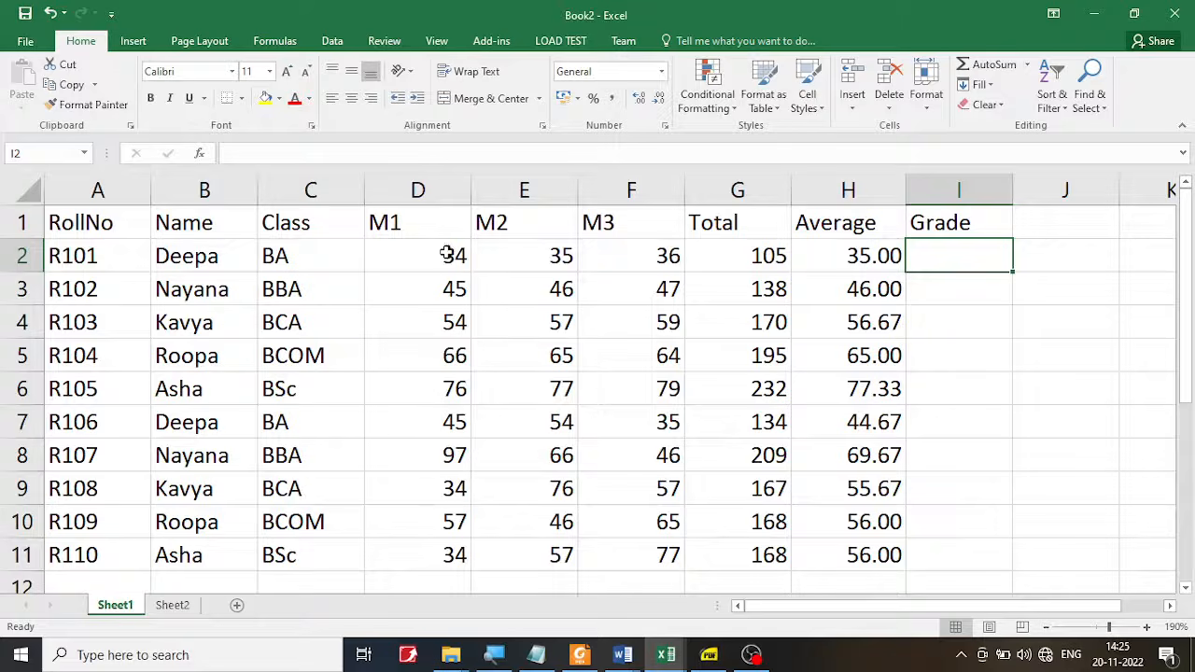
left_click_drag(448, 254, 653, 264)
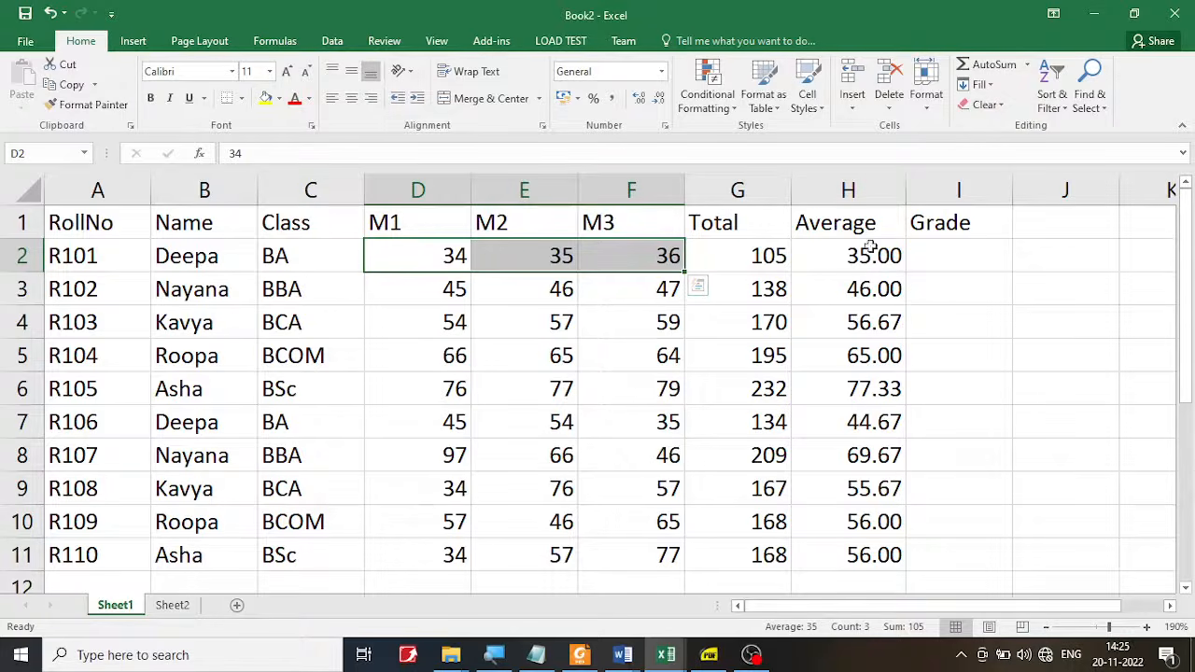
left_click(928, 260)
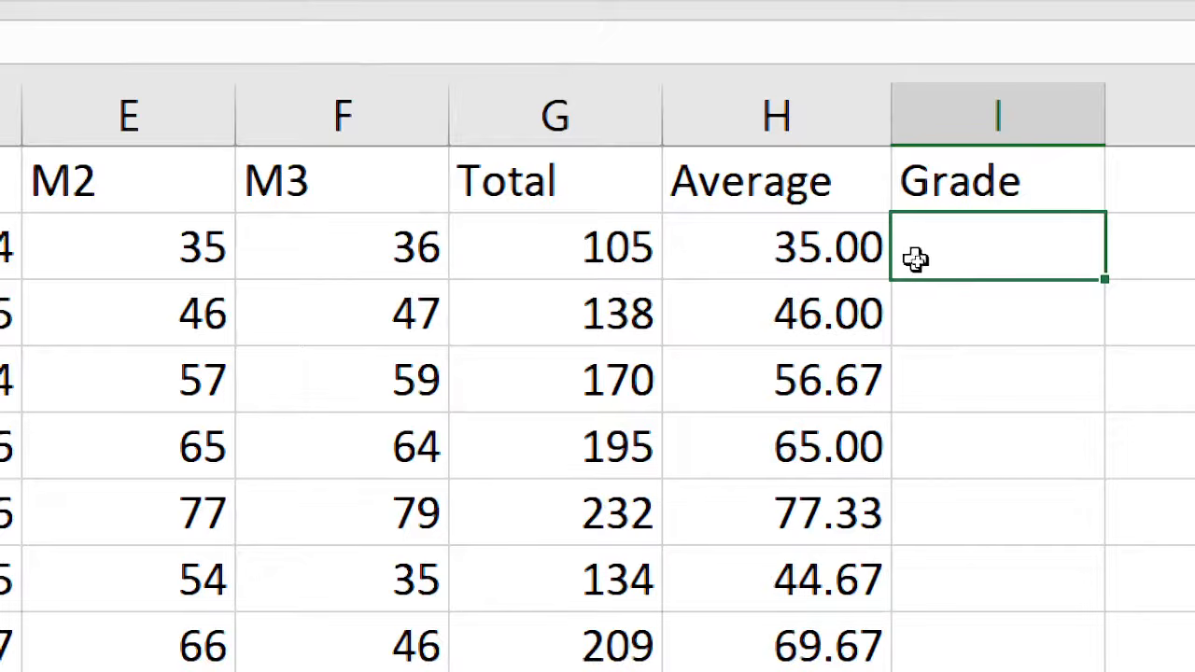
type("=if")
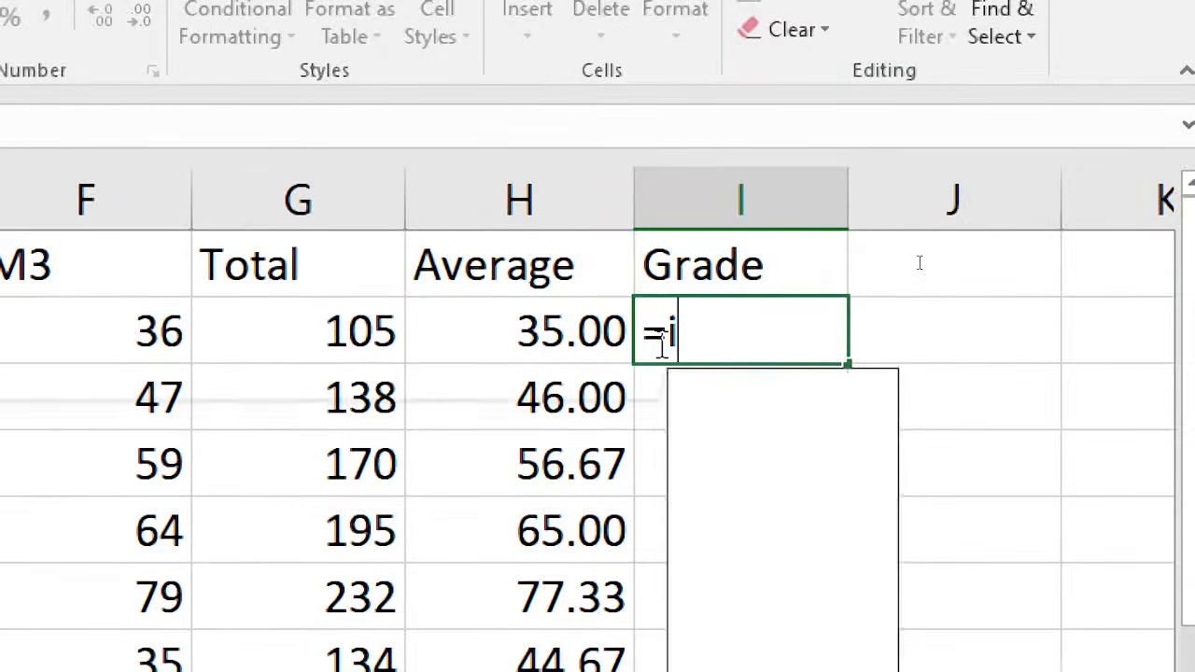
type("(")
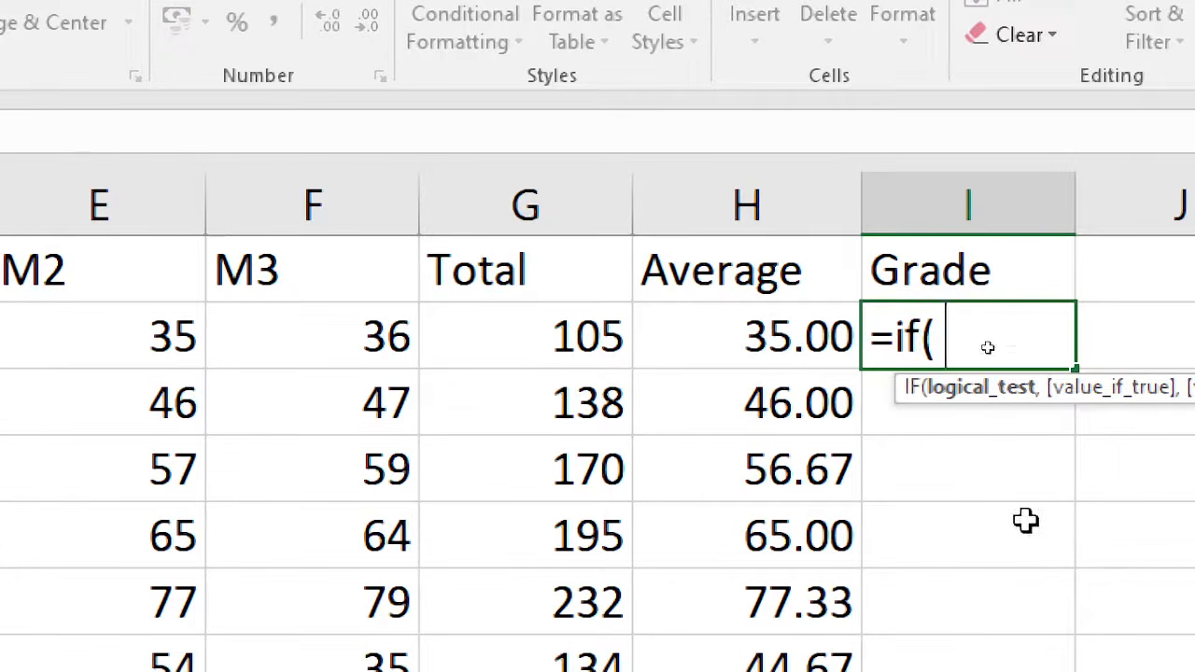
type("or")
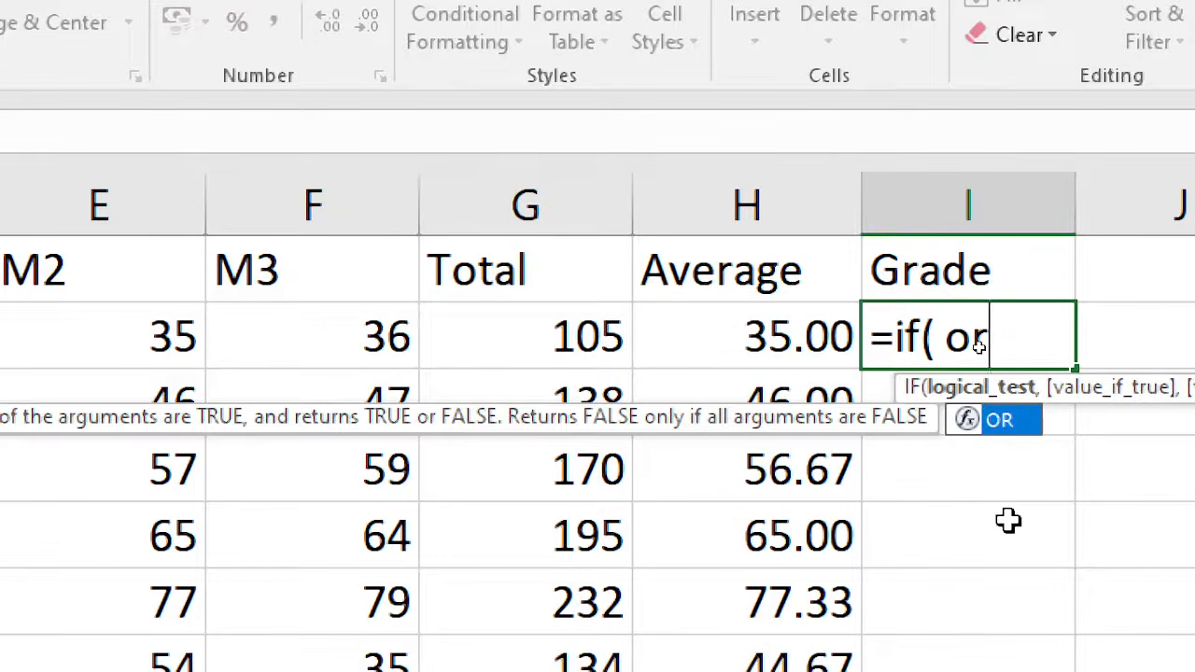
type("(")
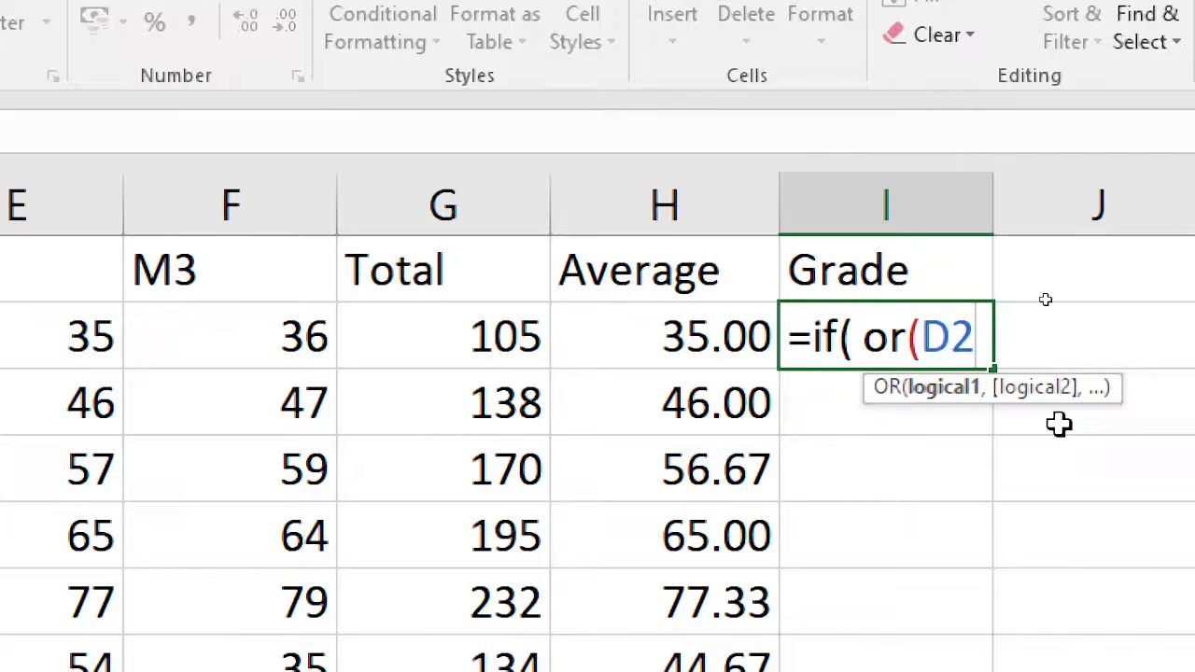
type("<35")
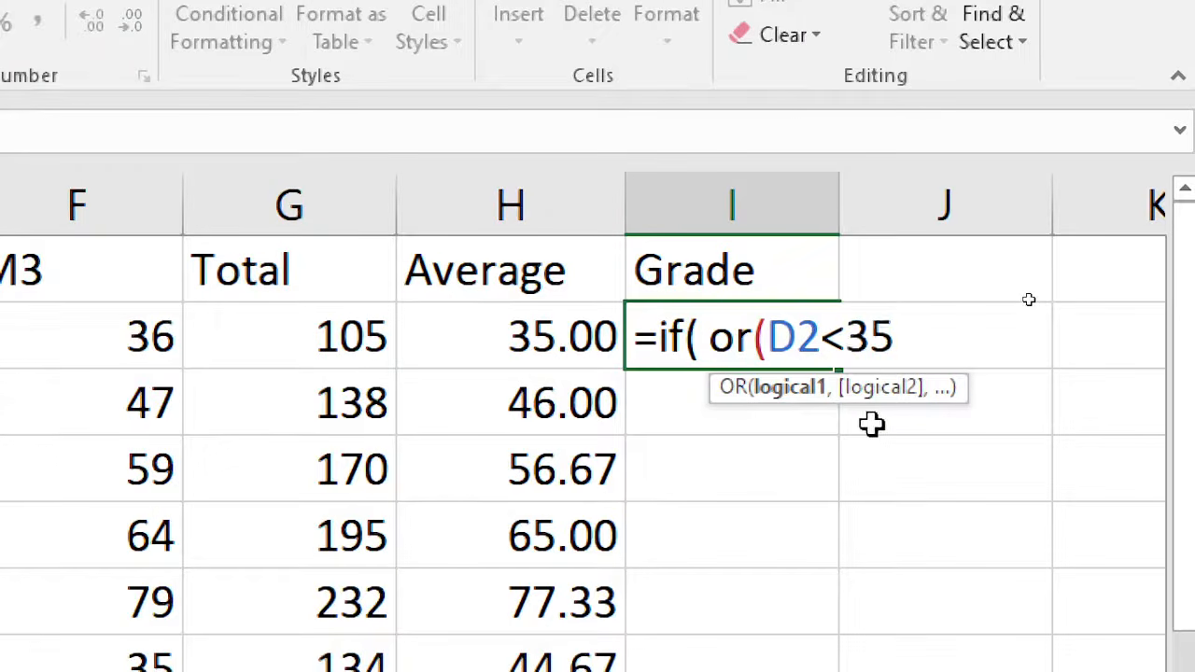
type(",")
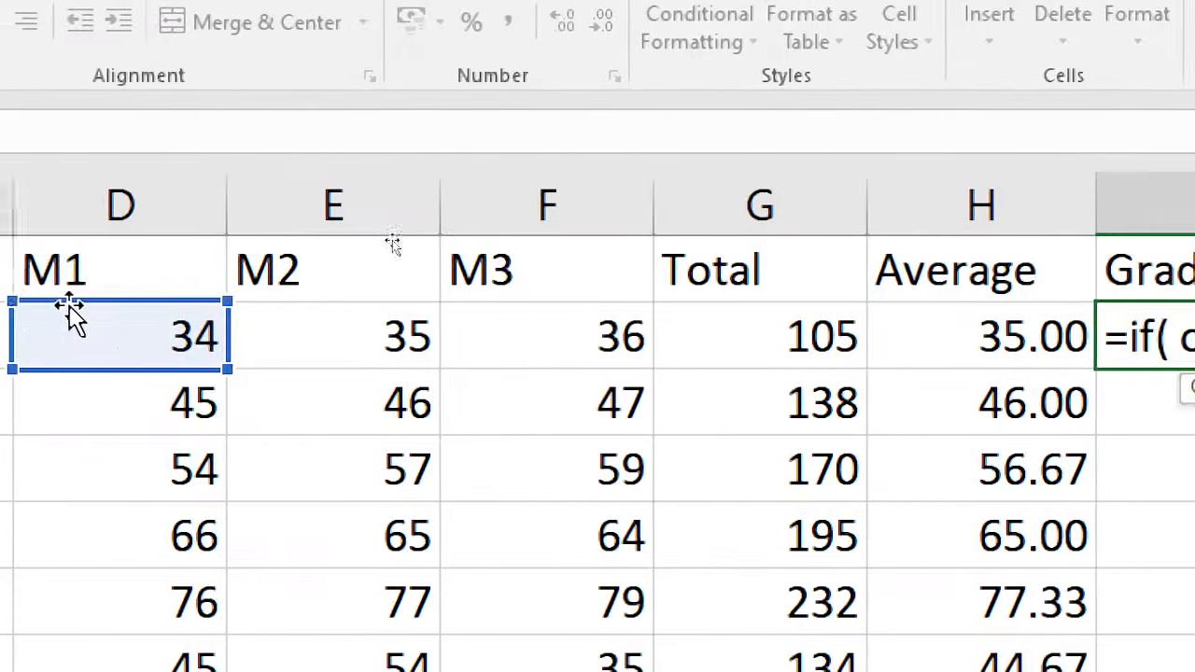
Step: Add the M2 and M3 conditions E2<35 and F2<35 to the OR test in I2 and close its bracket
left_click(421, 336)
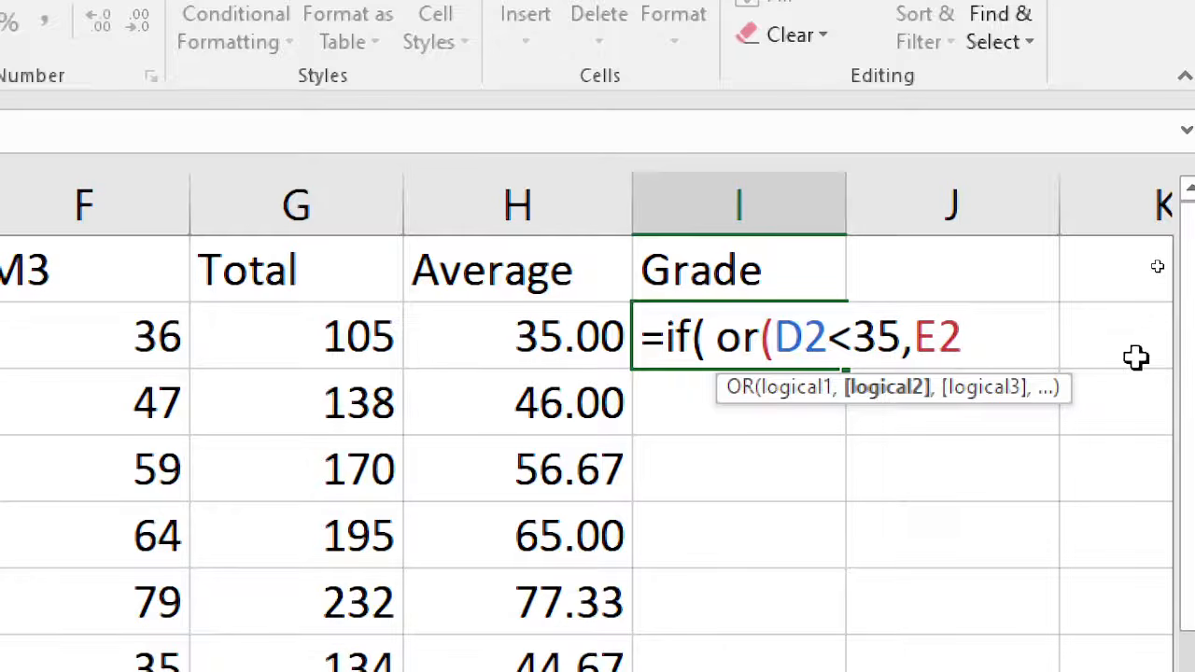
type("<35,")
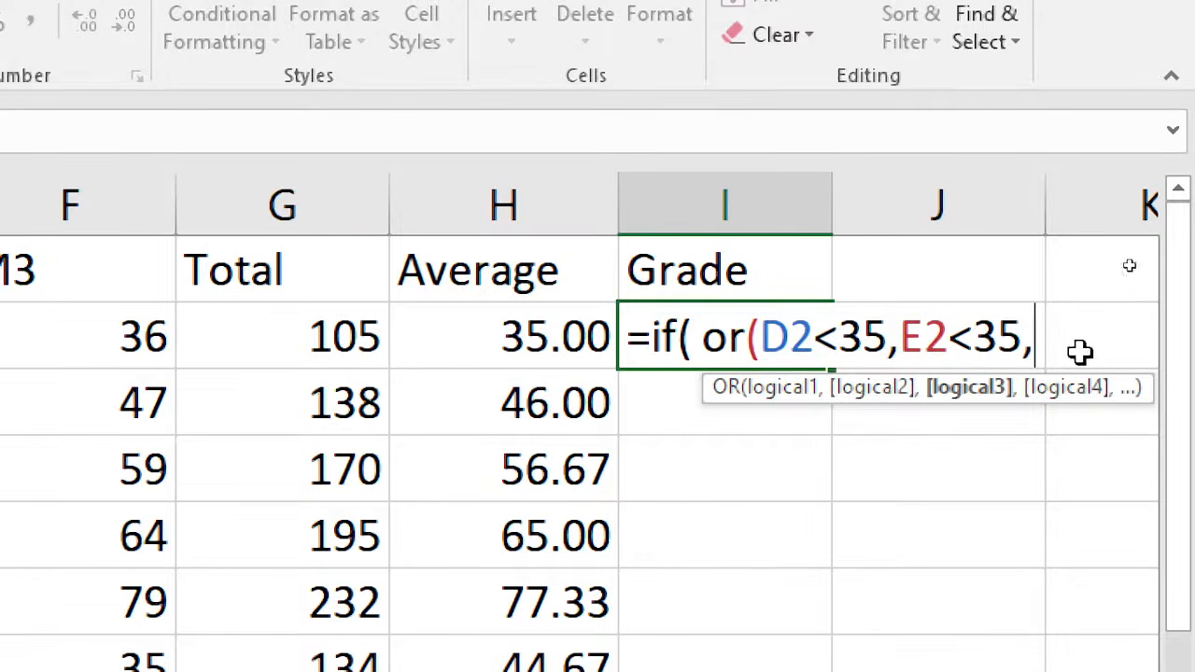
left_click(98, 341)
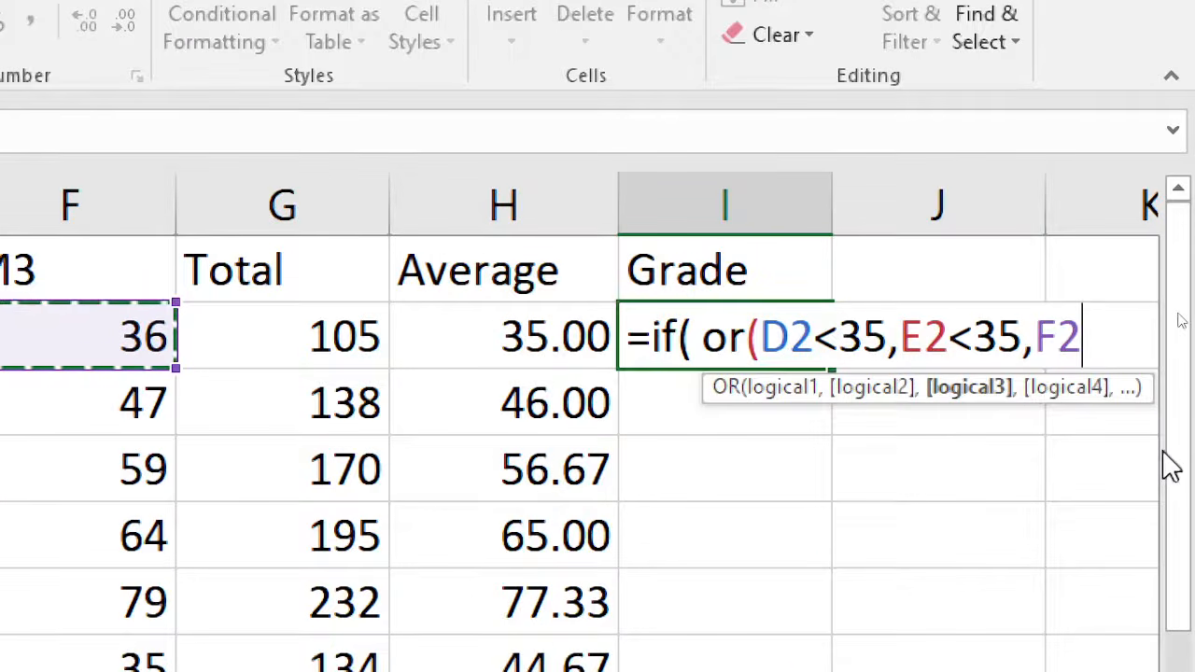
type("<35")
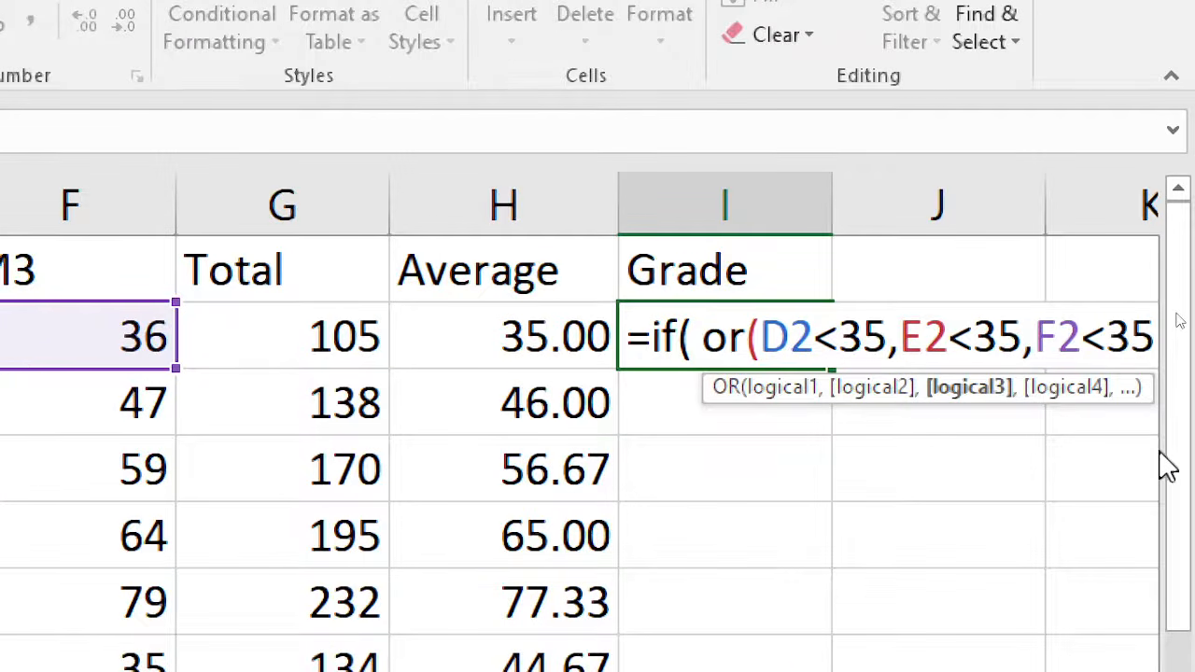
type(")")
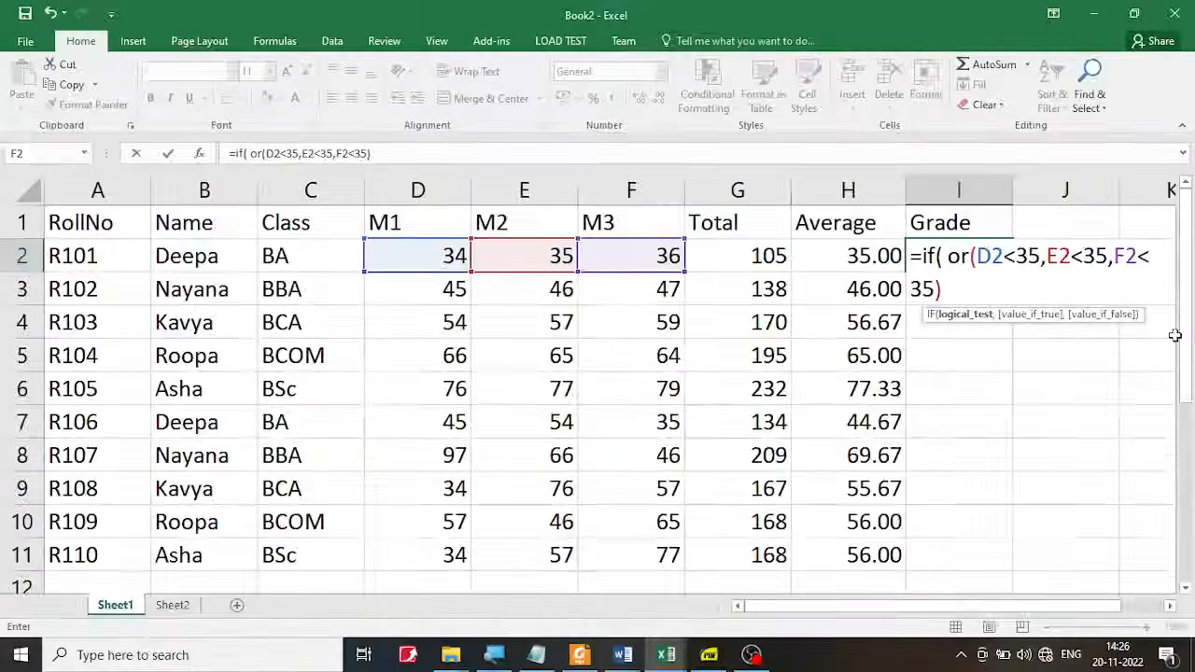
Step: Enter "Fail" as the value if the OR test in the I2 formula is true
left_click(1172, 605)
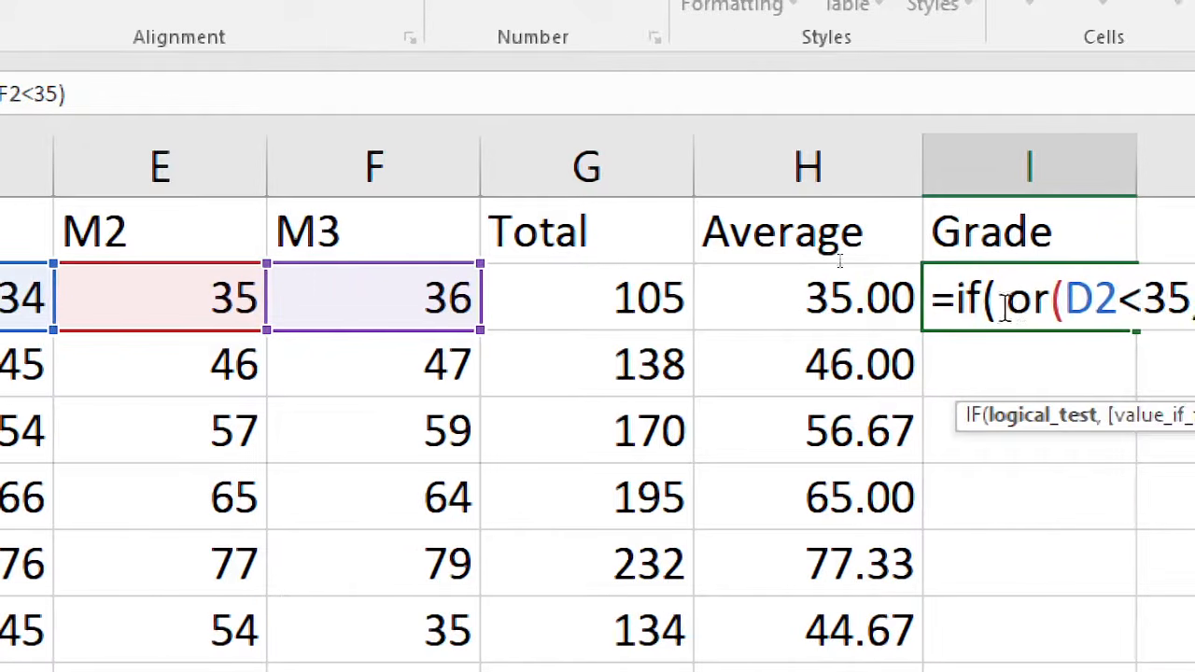
left_click(1006, 308)
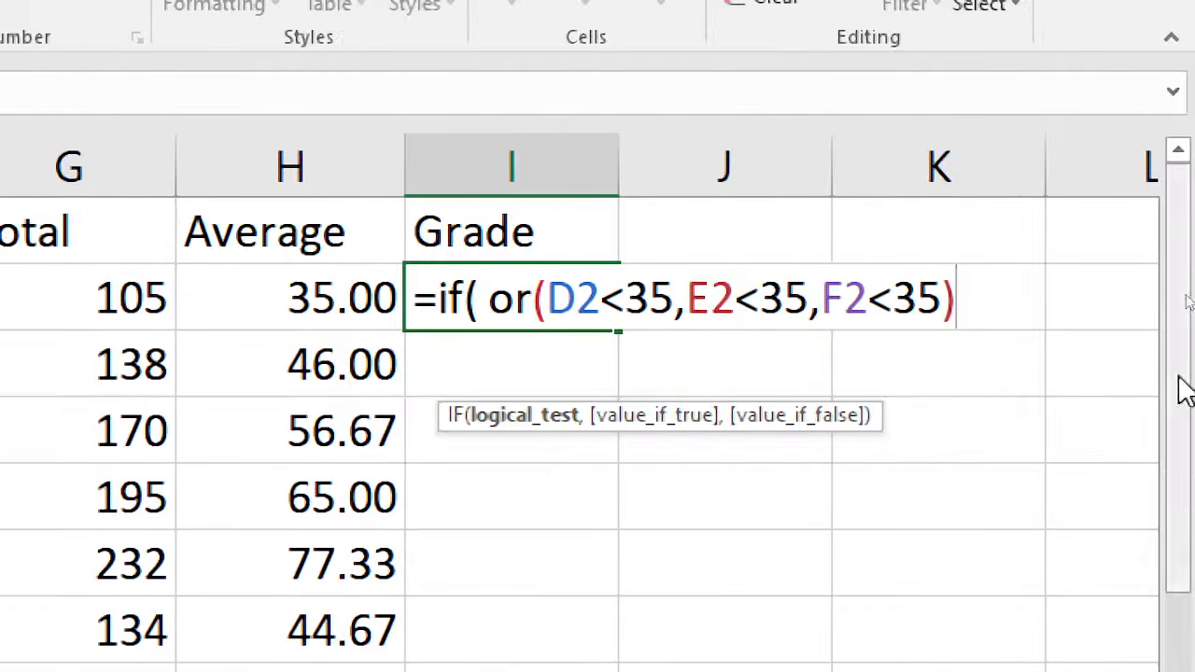
type(",\"")
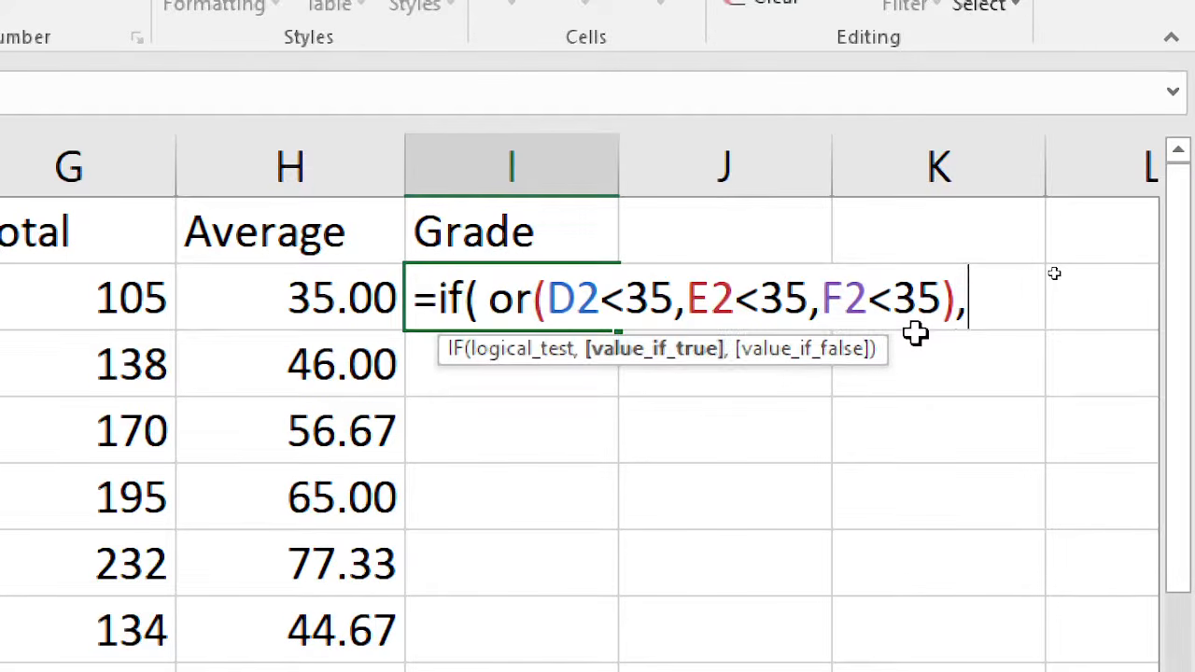
type("Fa")
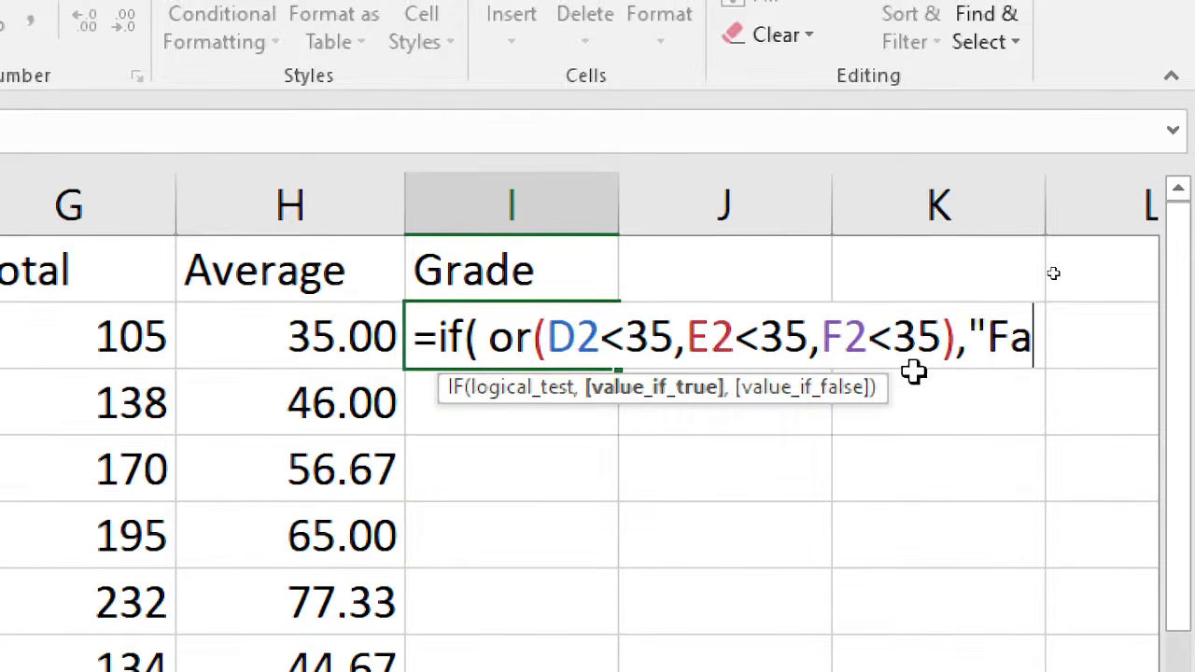
type("il\"")
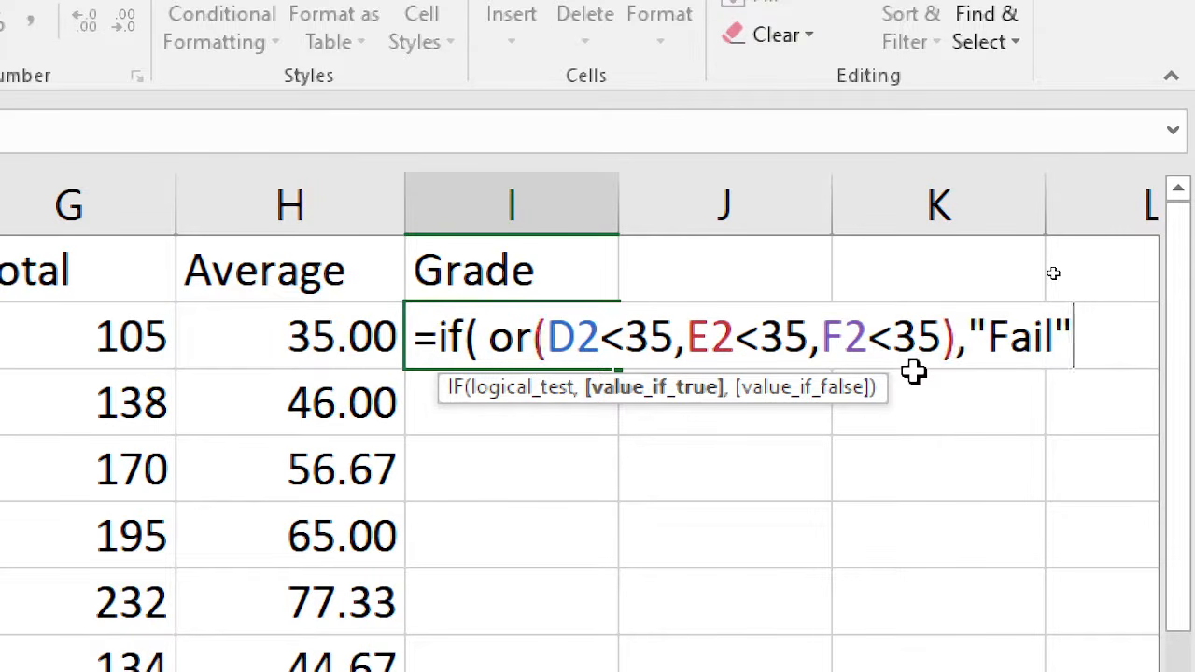
type(",")
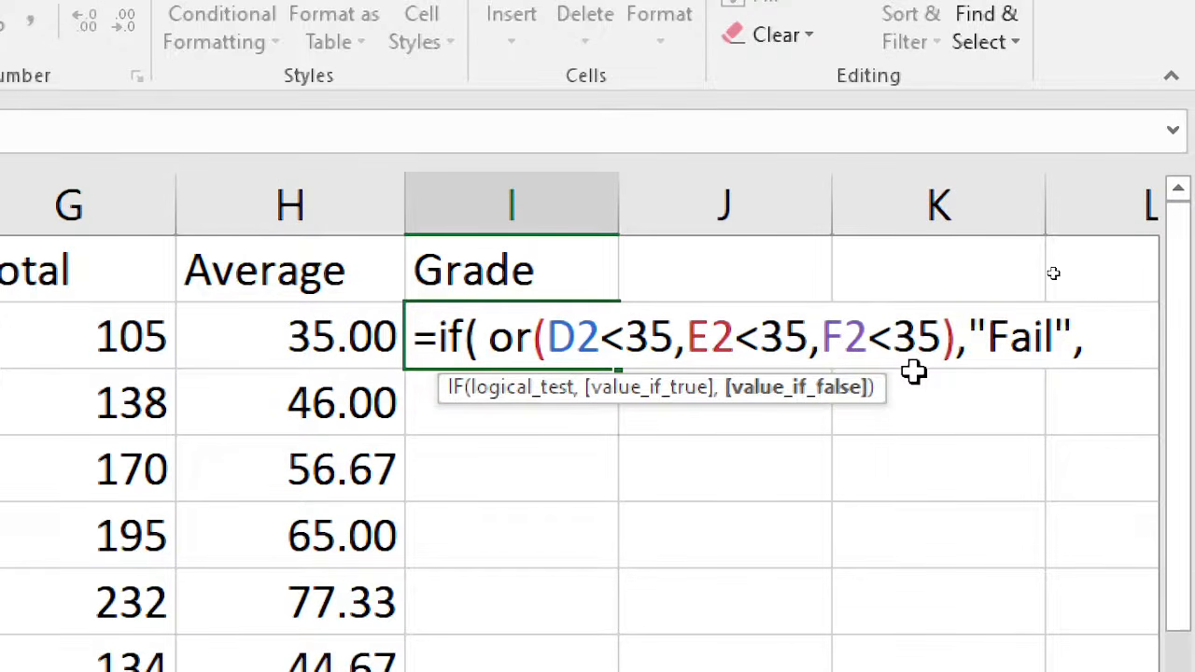
Step: Nest a second IF in the I2 formula that returns "Pass" when H2<50
type("if")
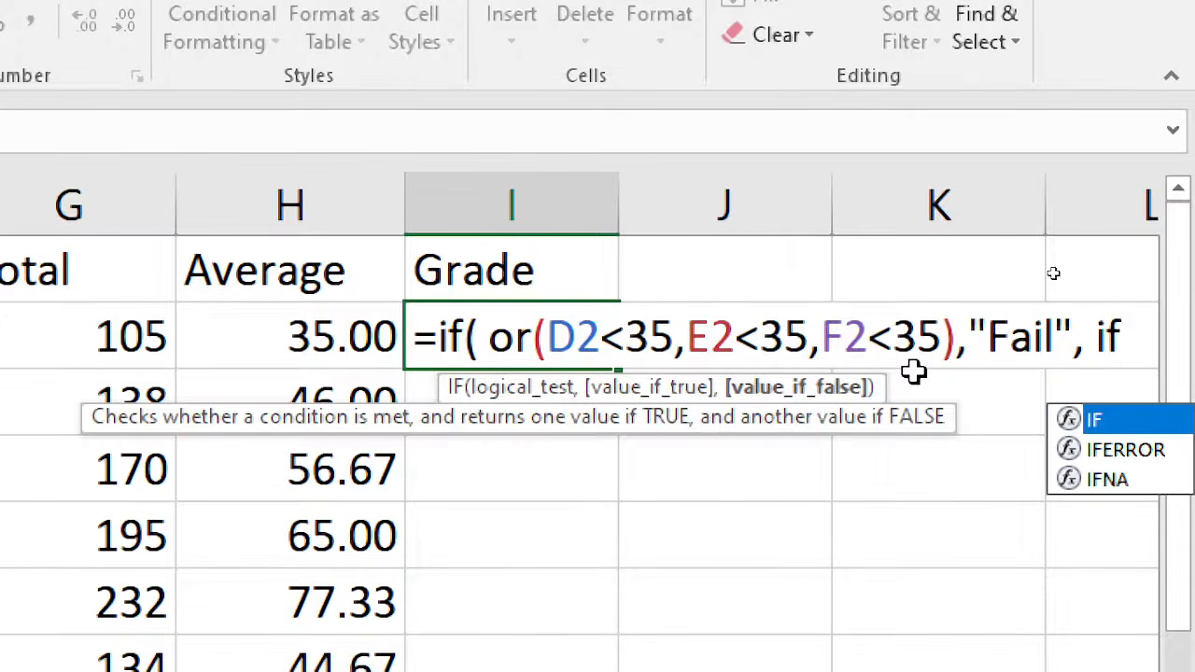
type("(")
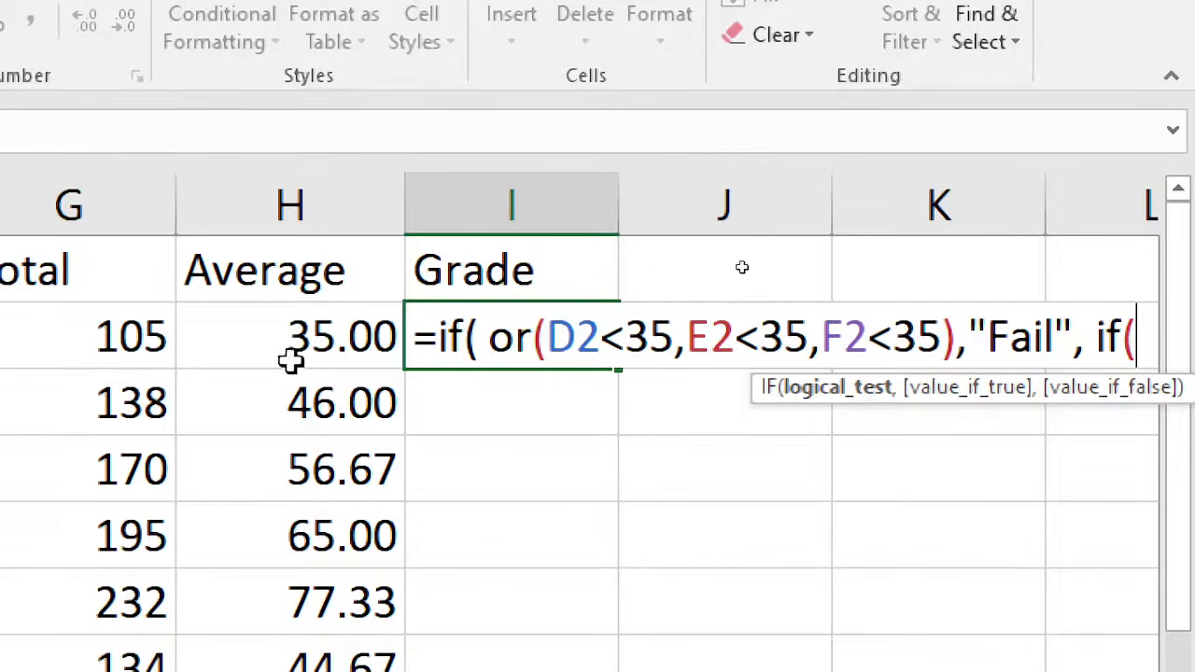
left_click(318, 339)
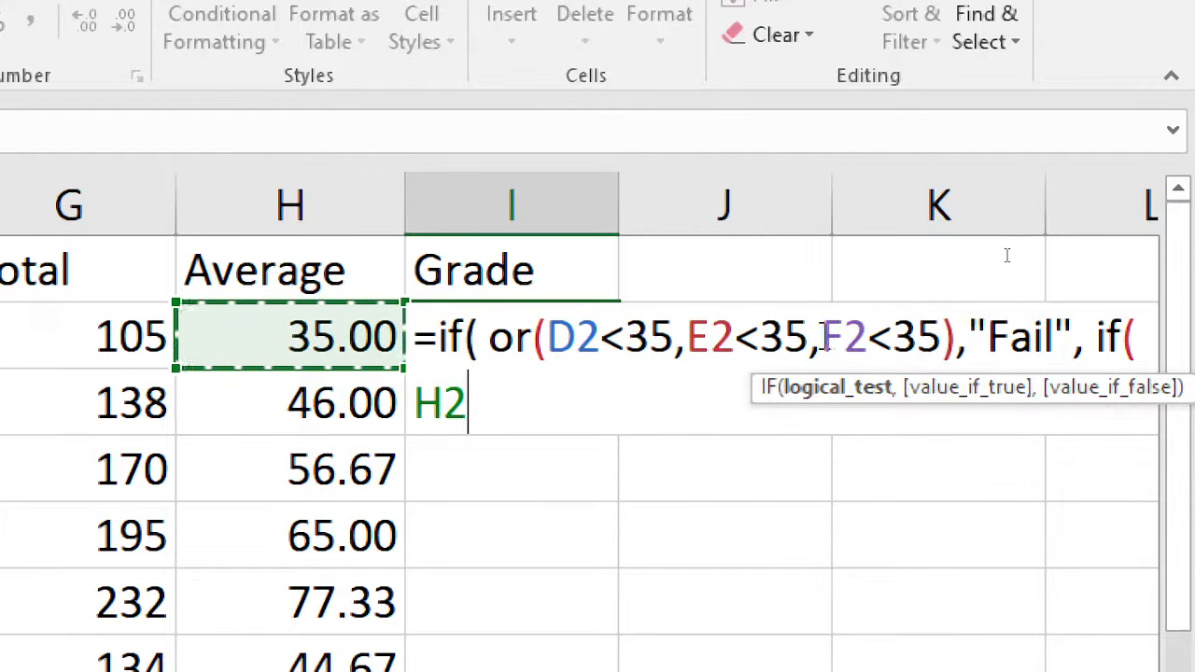
type("<")
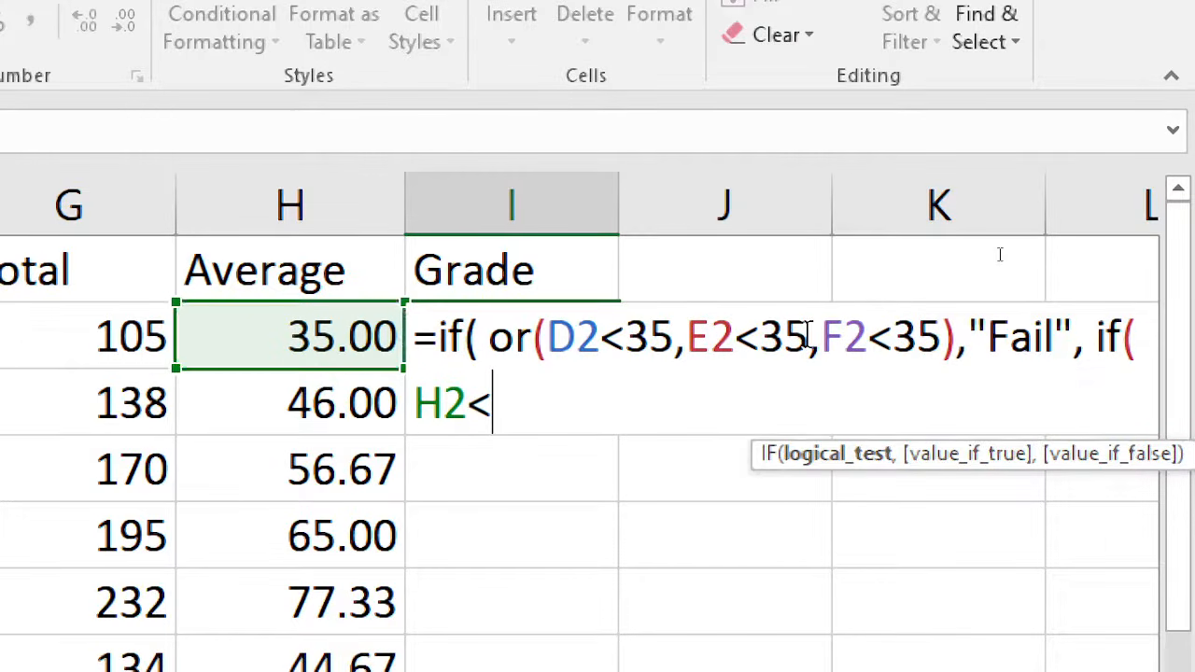
type("50")
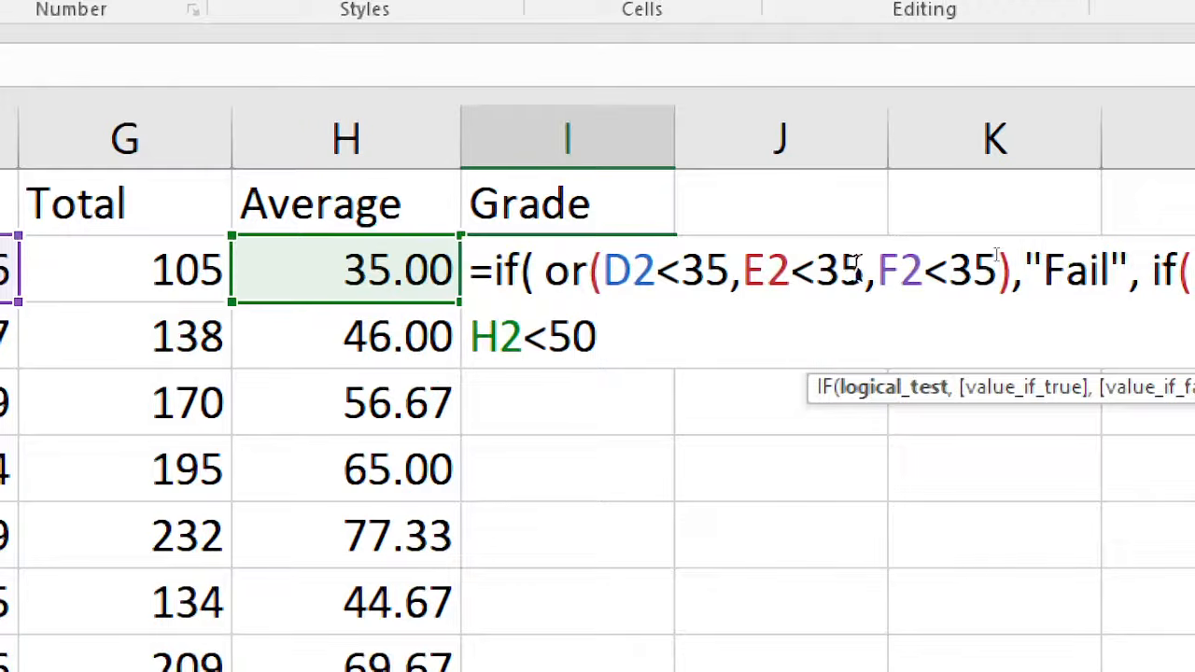
type(", ")
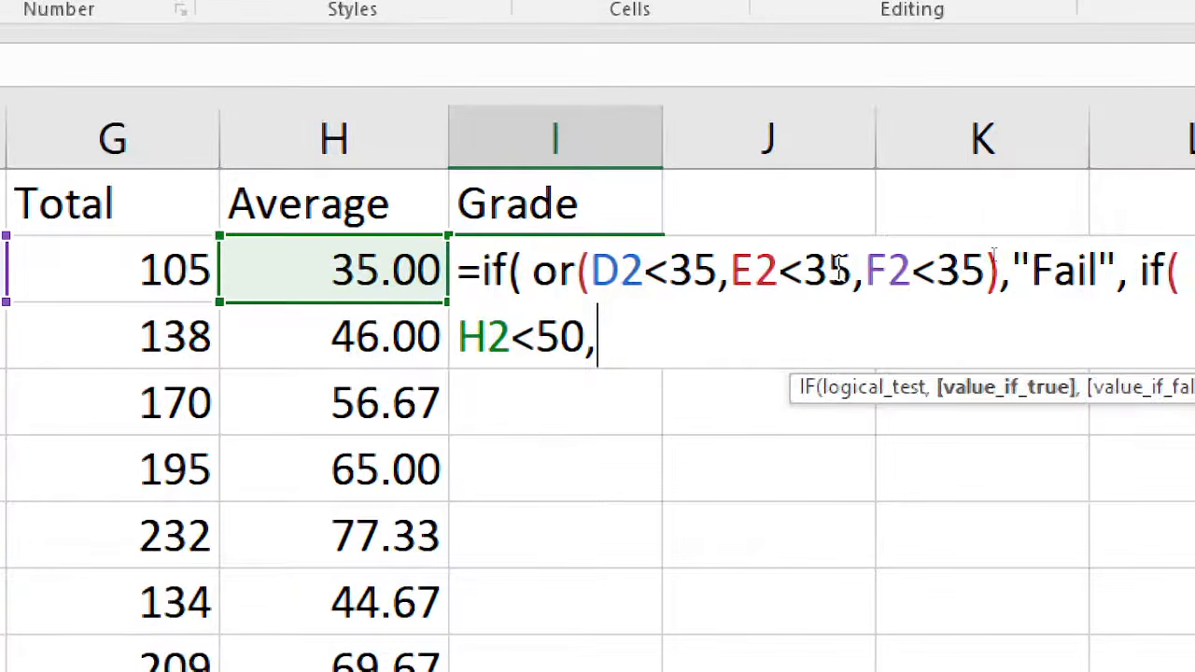
type("\"Pass\"")
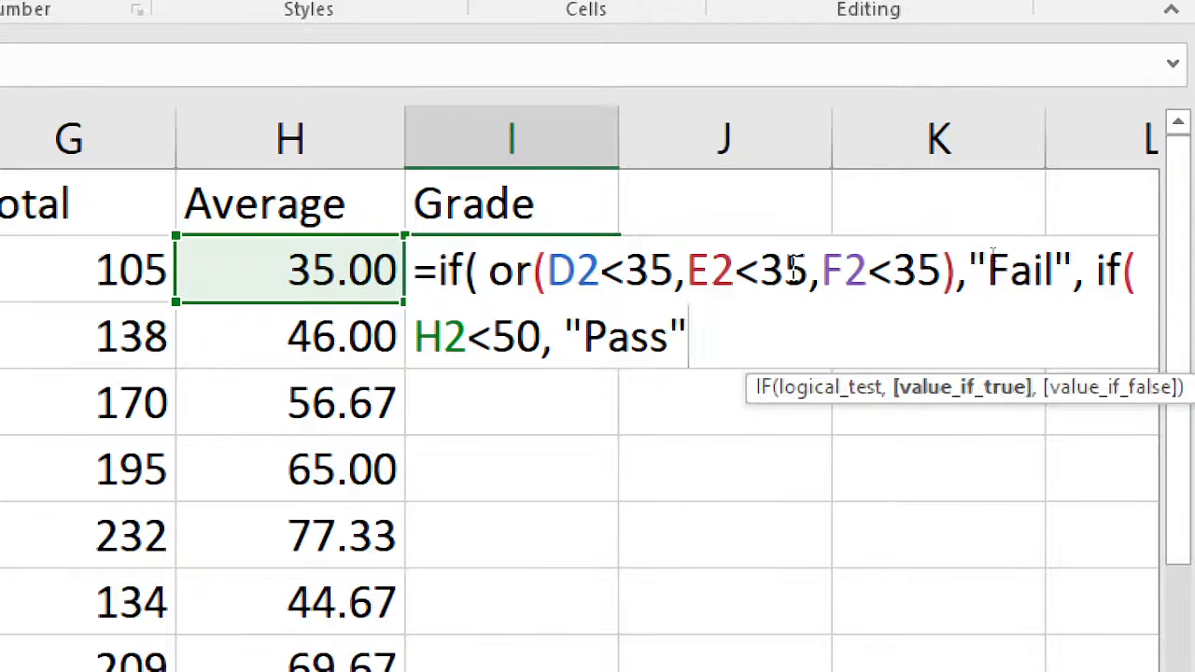
type(",")
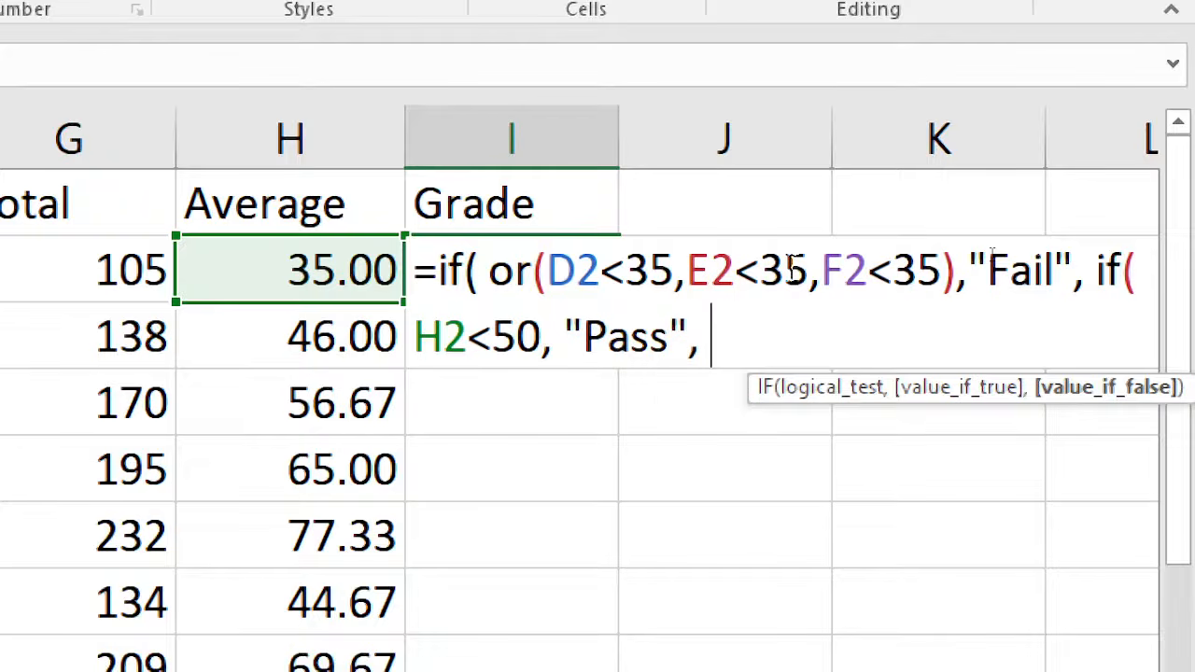
Step: Nest a third IF in the I2 formula with the logical test H2<60
type("if")
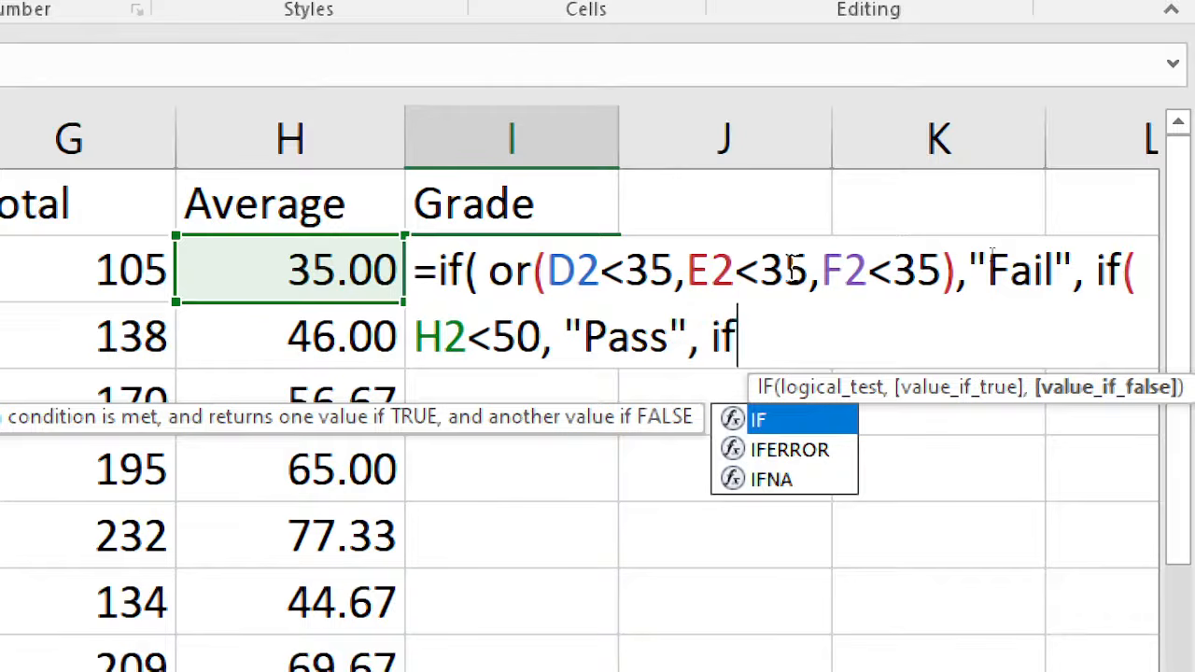
type("(")
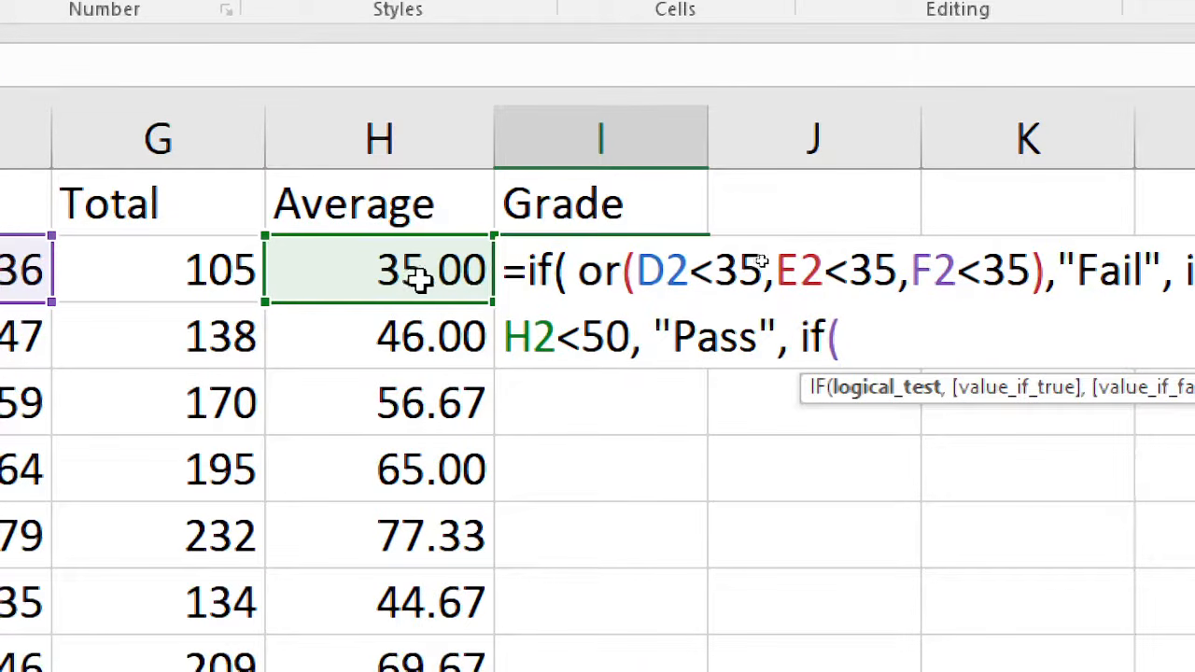
left_click(425, 278)
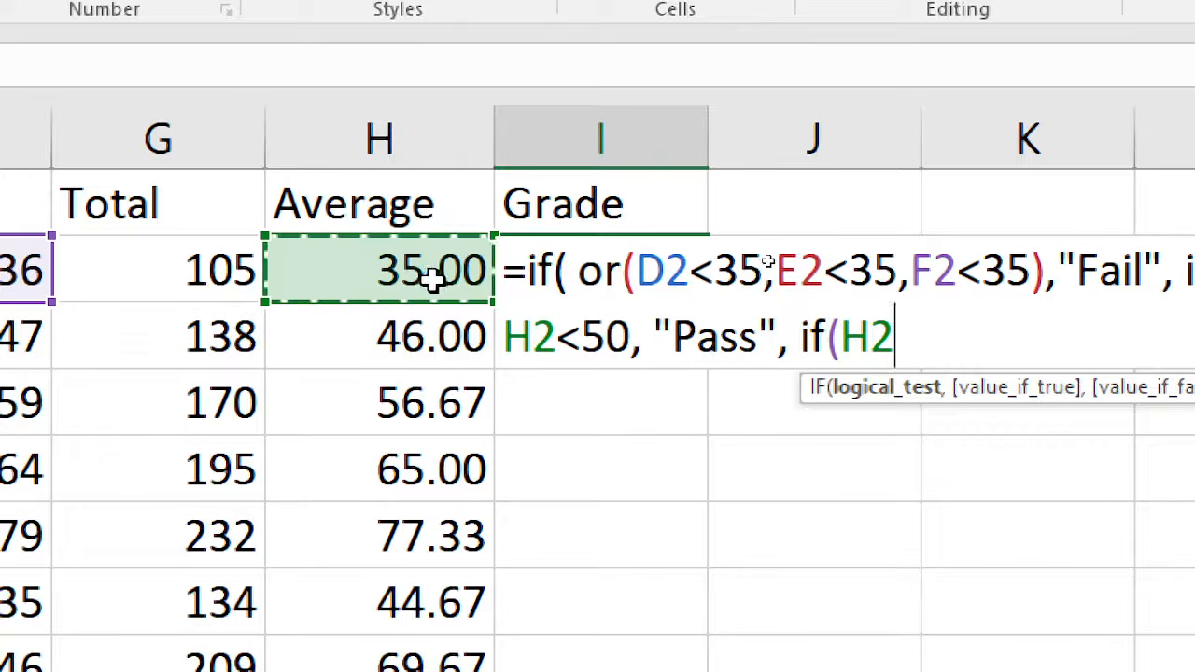
type("<")
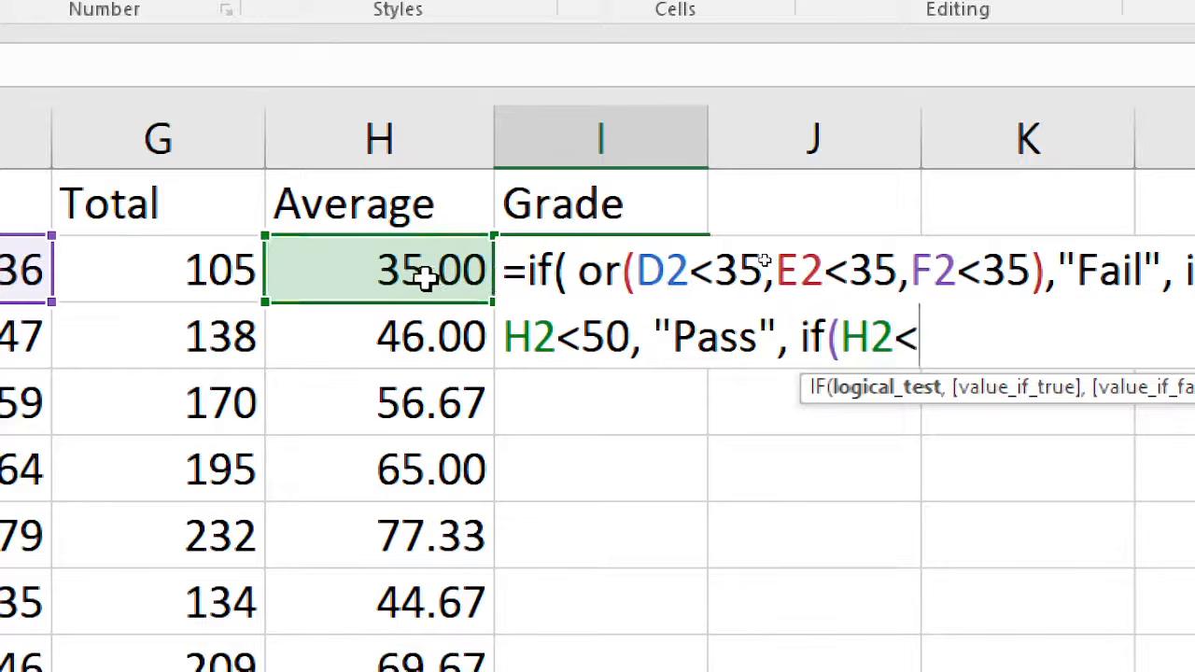
type("6")
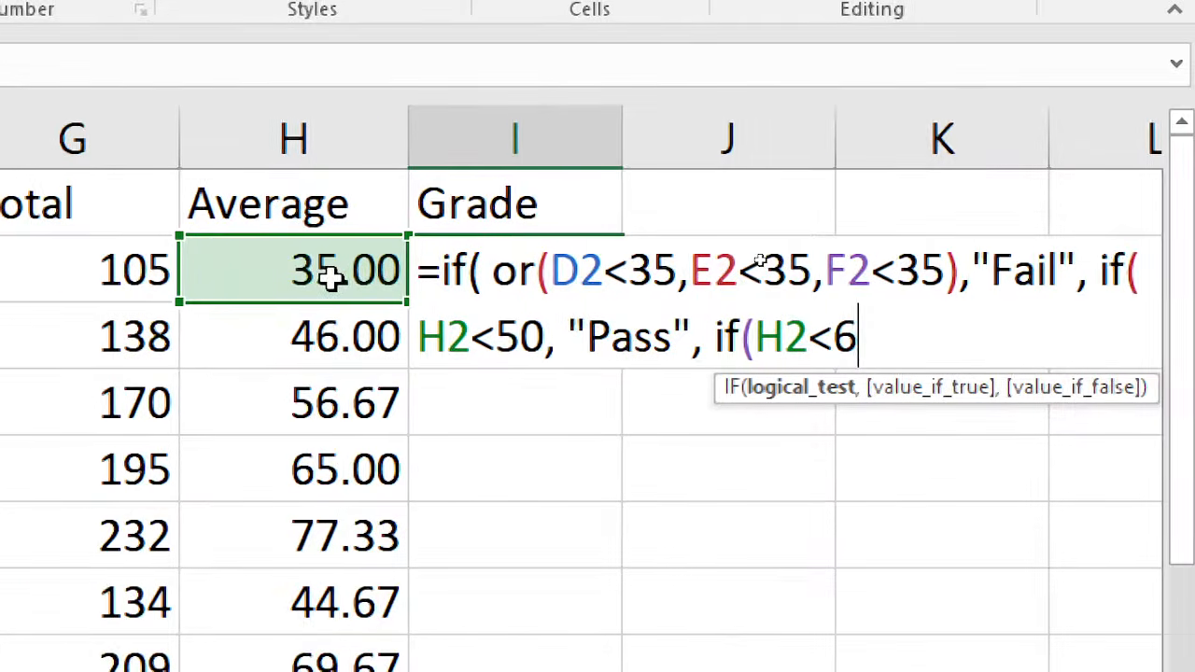
type("0")
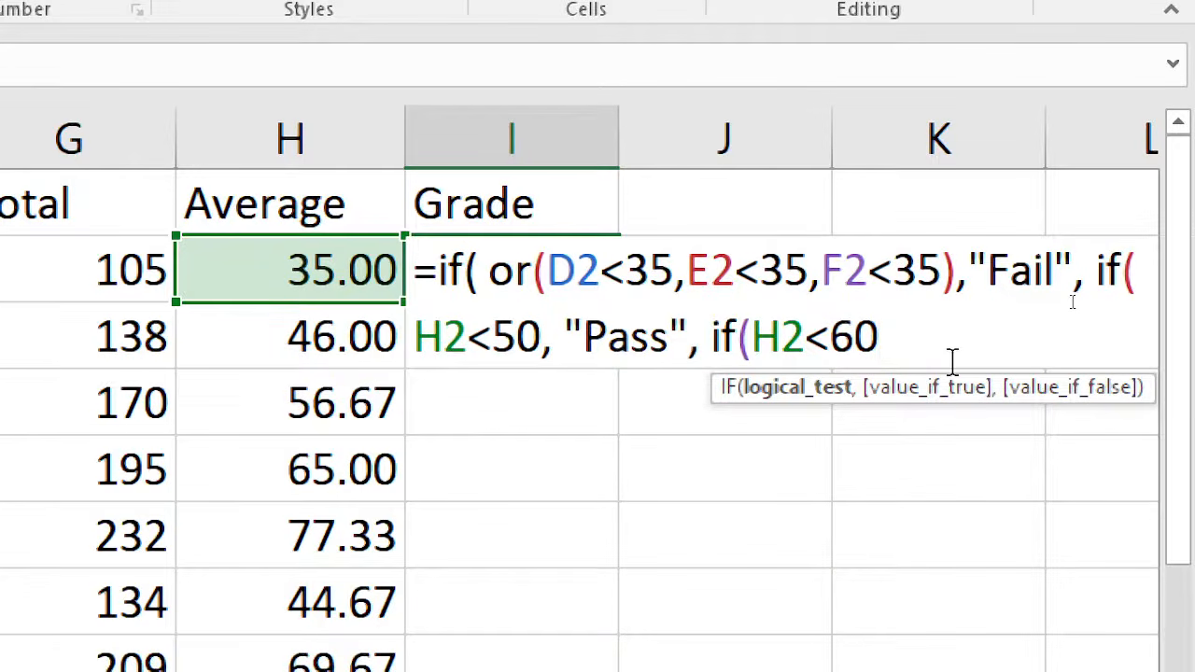
Step: Enter "Second Class" as the value if the H2<60 test in the I2 formula is true
type(",")
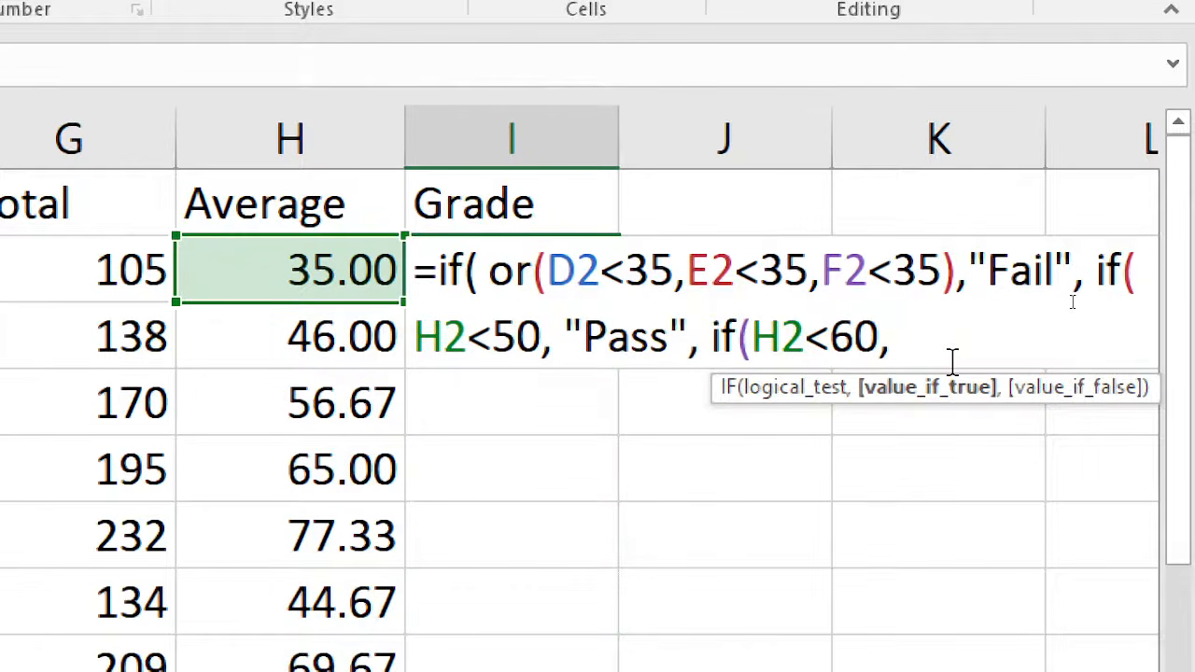
type("\"Sec")
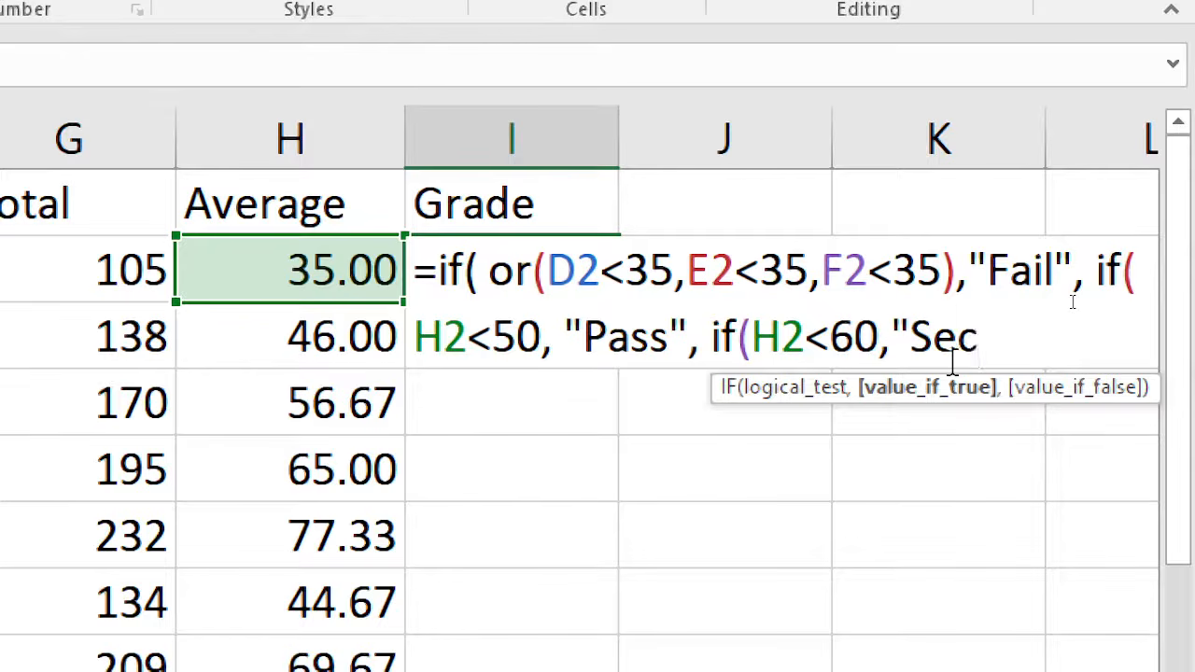
type("ond ")
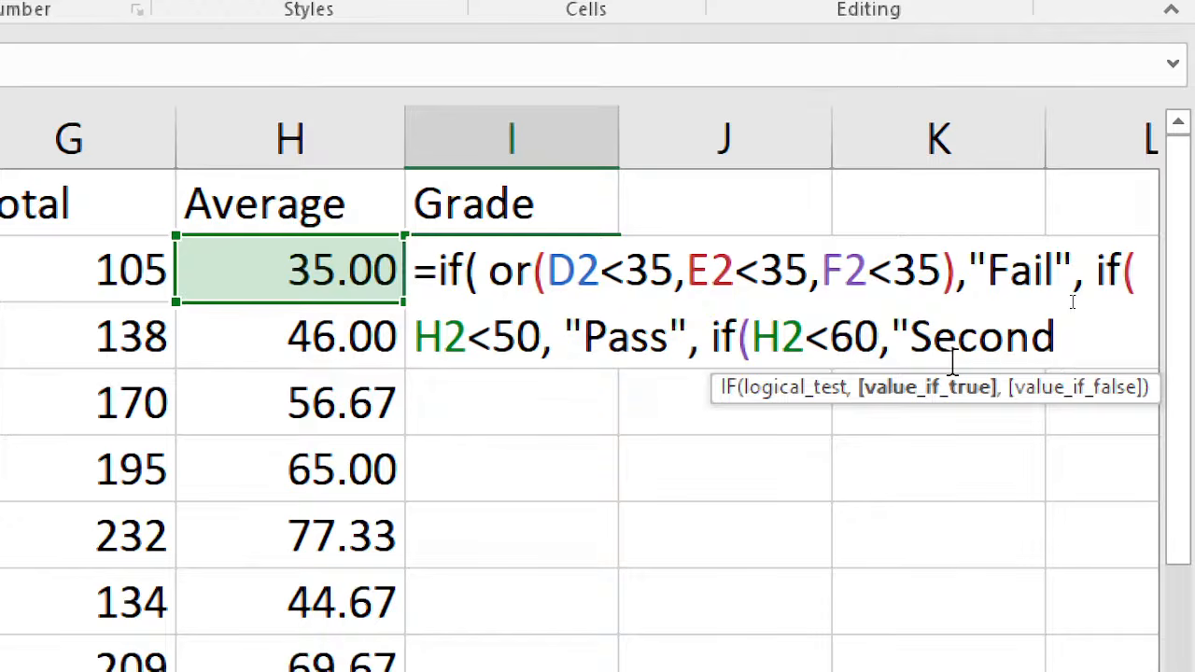
type("Class")
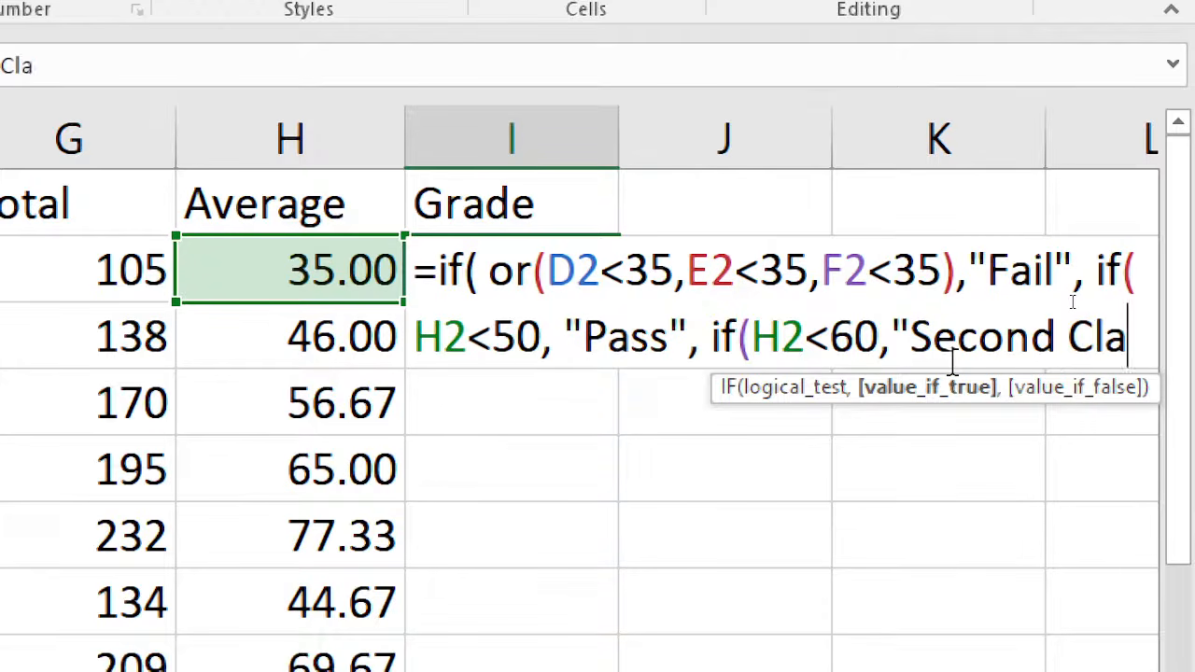
type("\"")
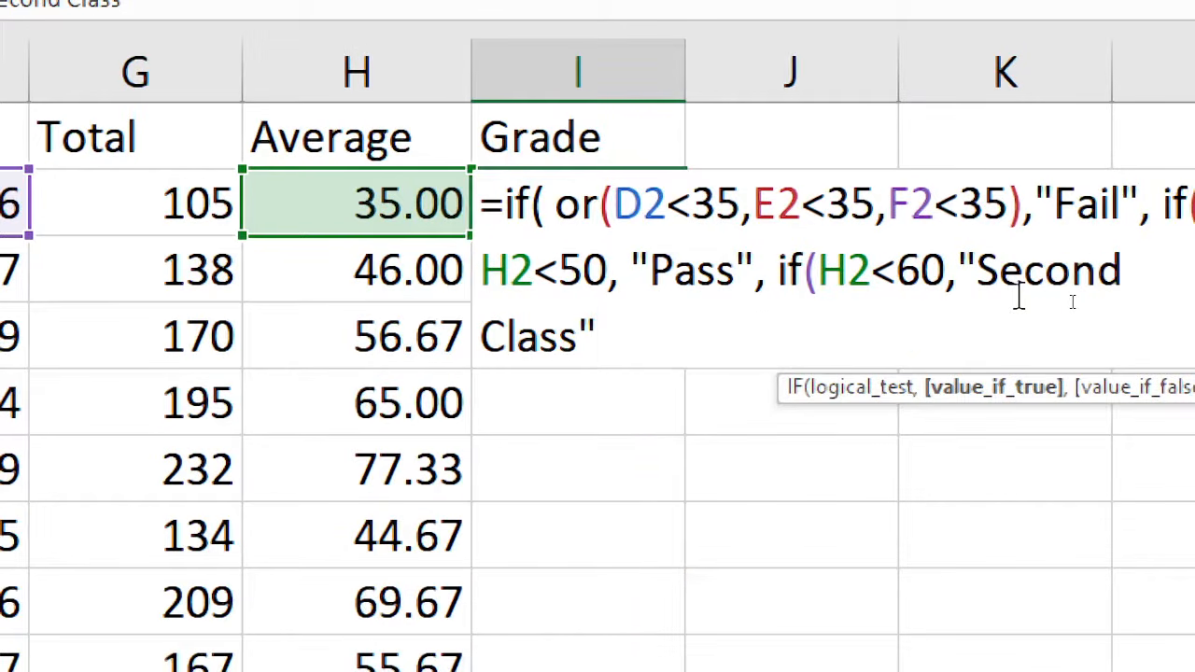
type(", ")
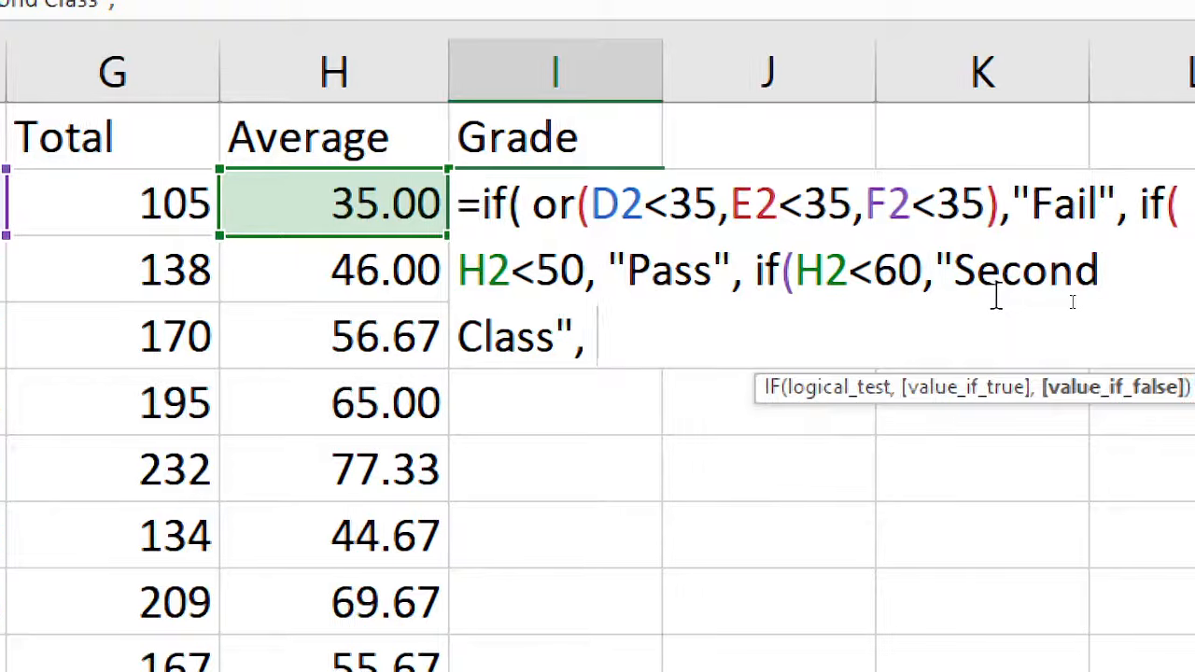
Step: Nest a fourth IF in the I2 formula with the logical test H2<75
type("if")
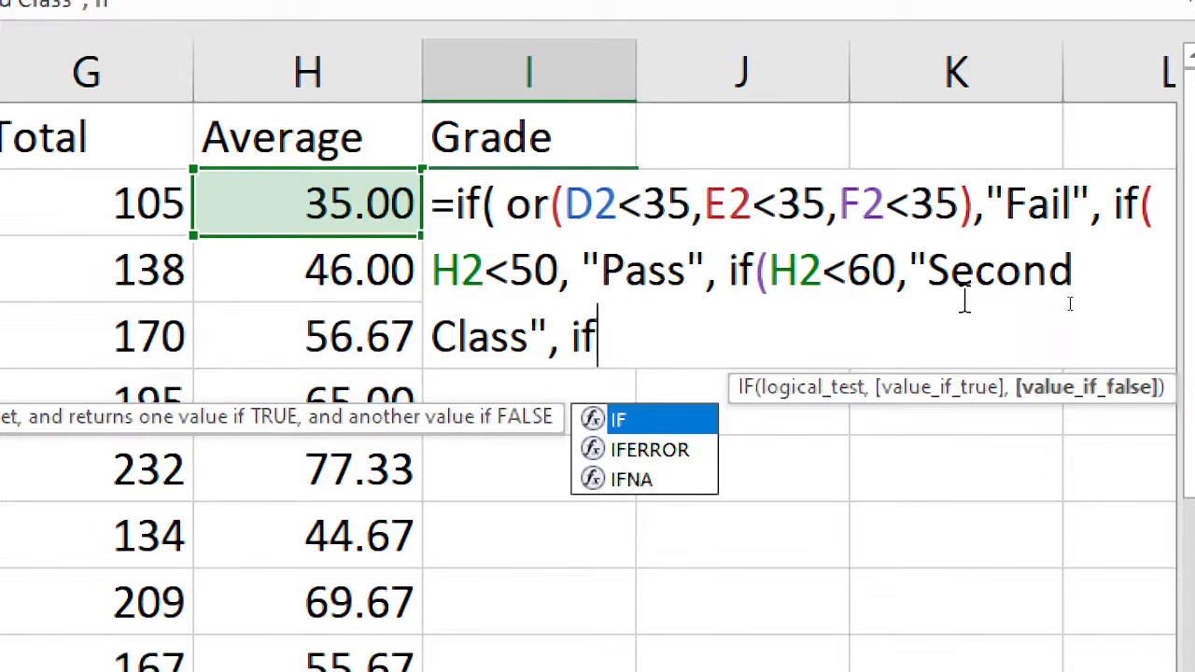
type("(")
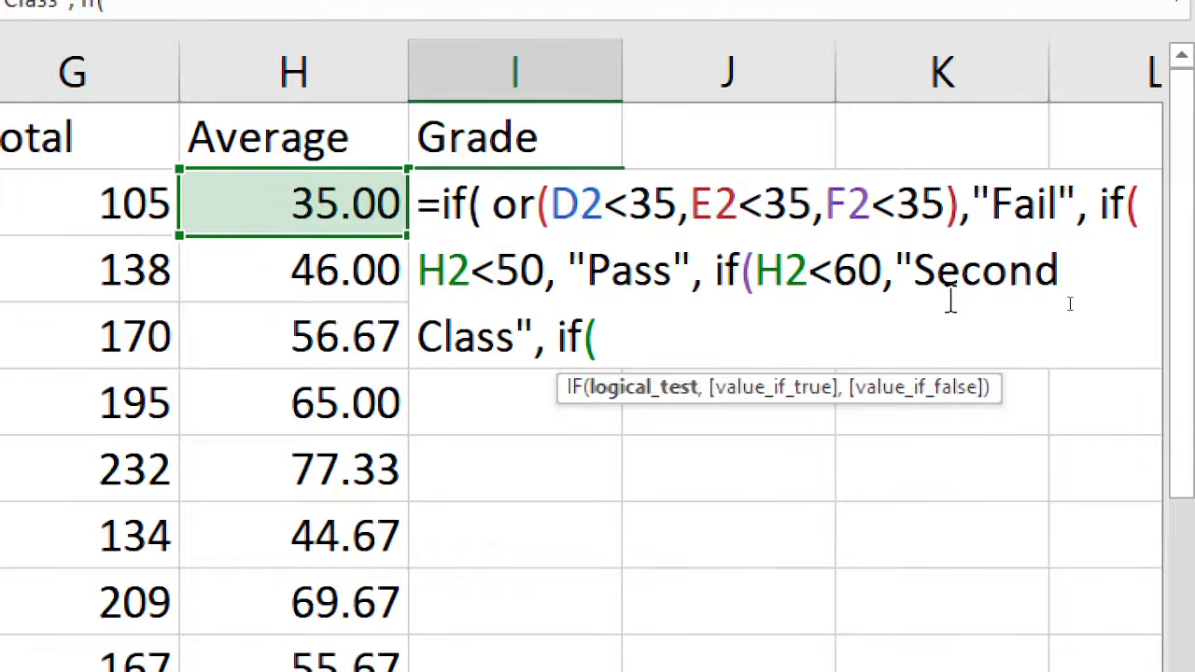
left_click(261, 196)
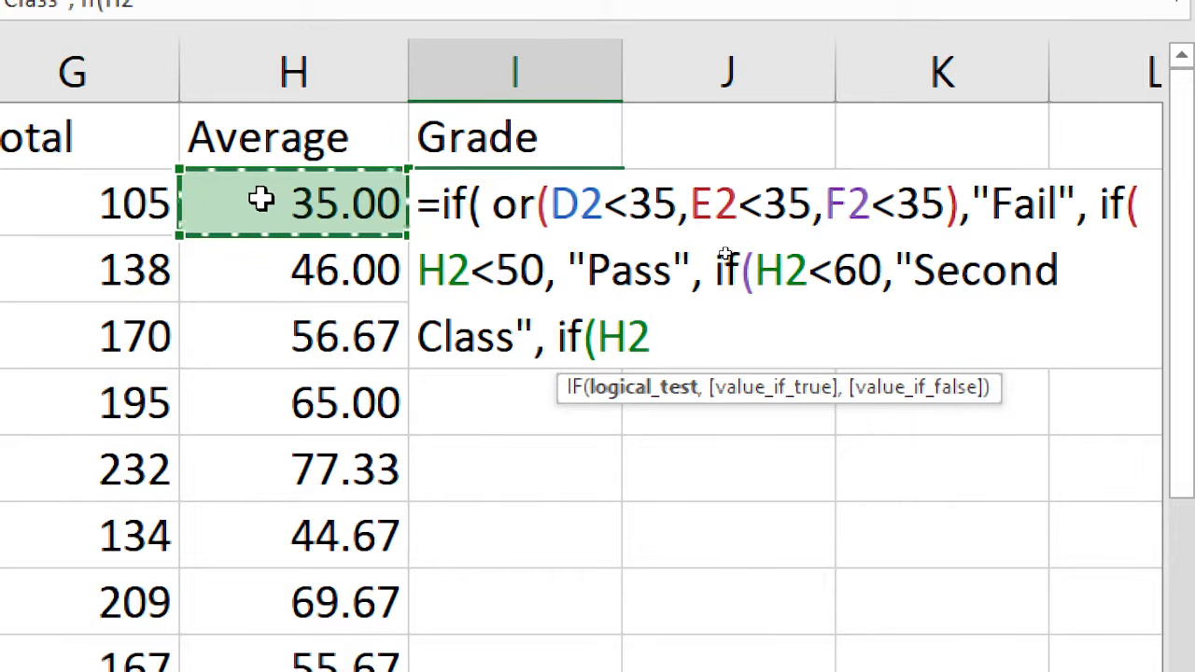
type("<")
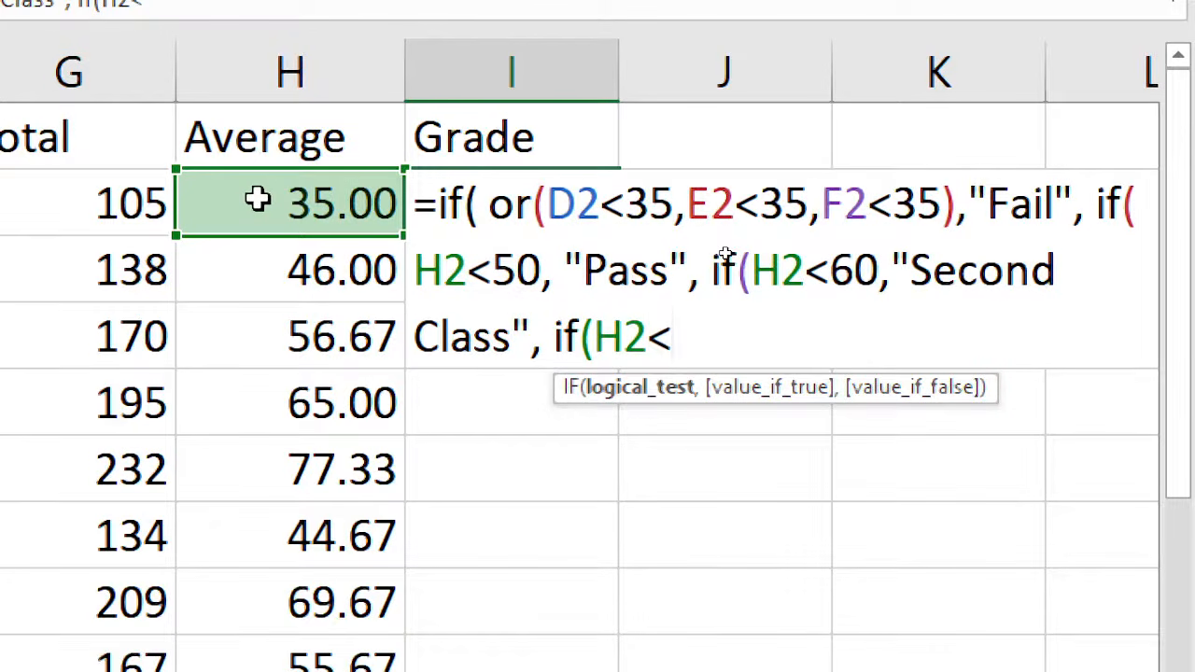
type("75")
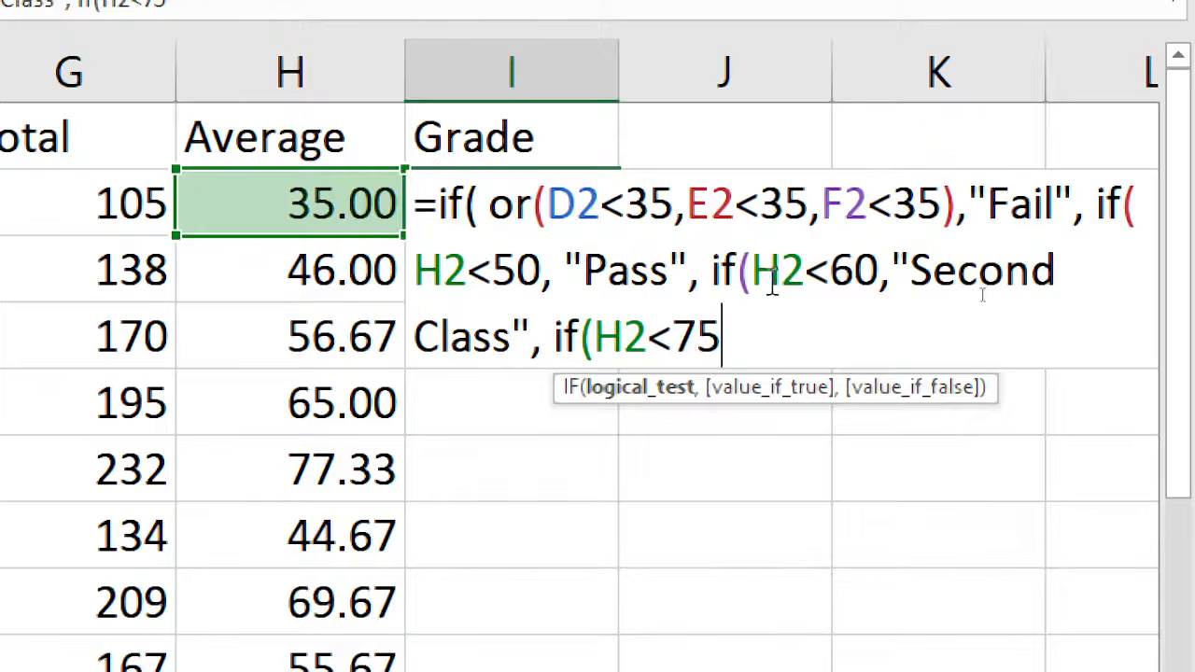
Step: Enter "First Class" as the value if the H2<75 test in the I2 formula is true
type(",")
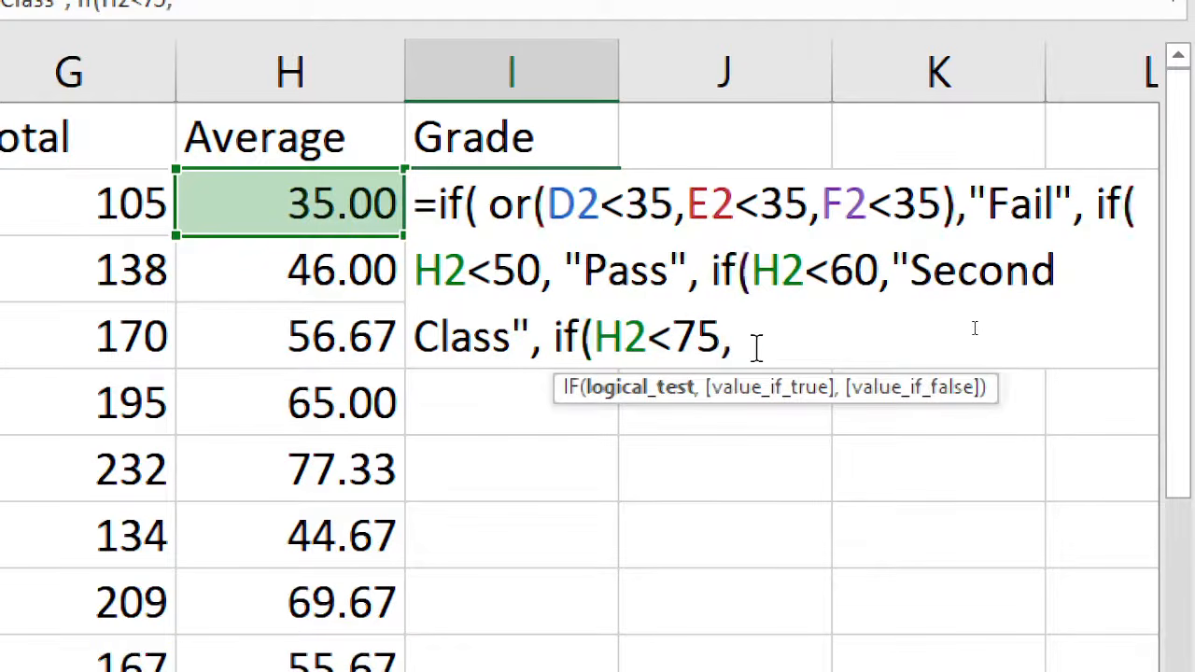
type("\"")
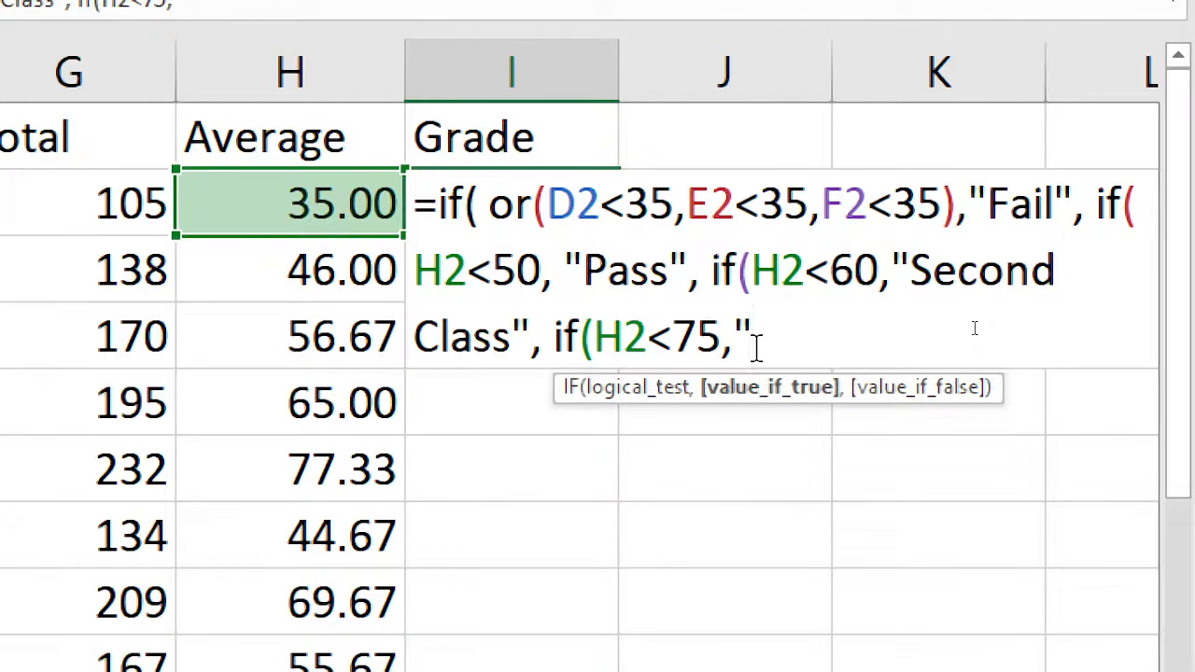
type("First")
type(" Cl")
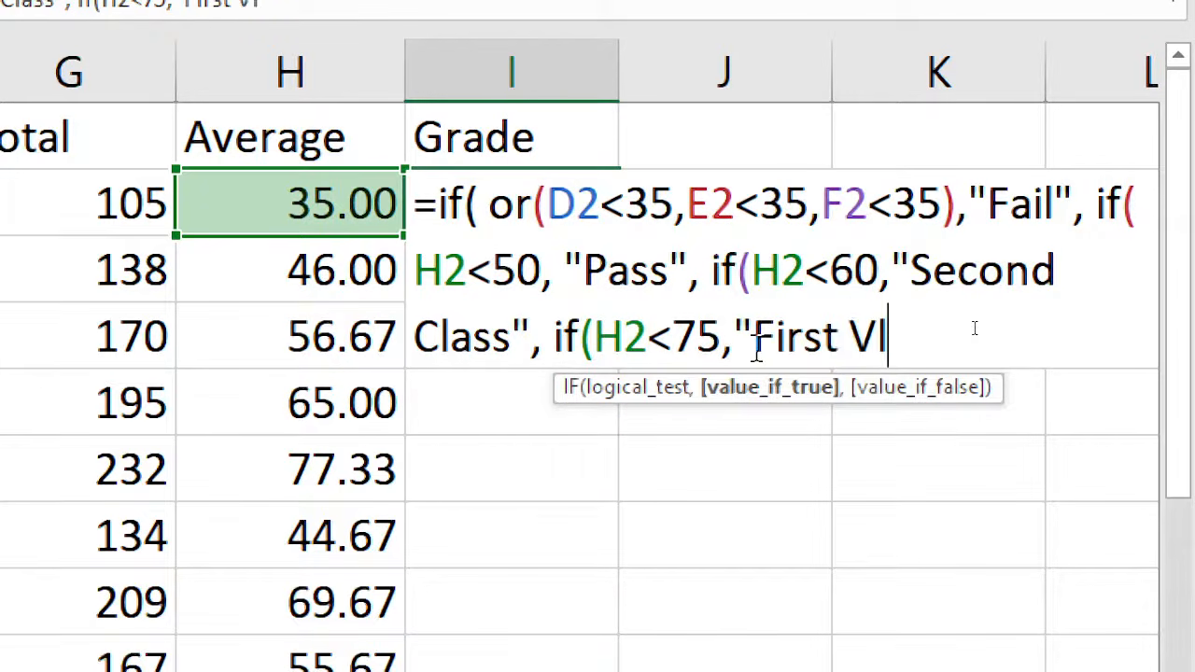
key("BackSpace")
key("BackSpace")
type("Class\"")
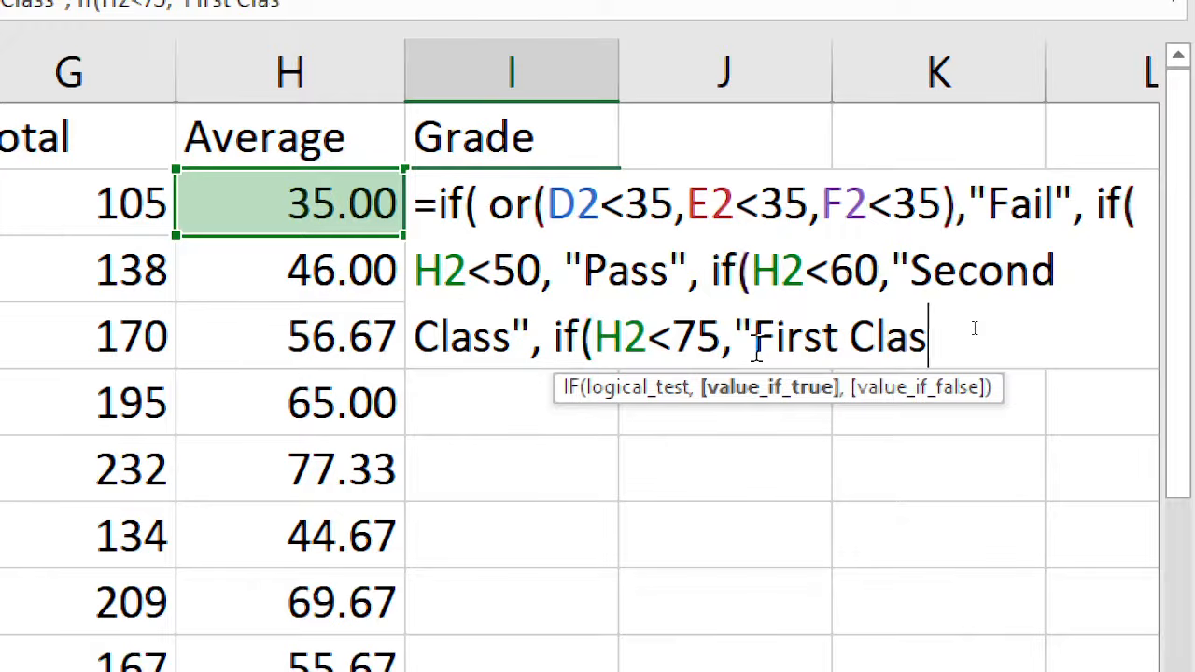
type(", ")
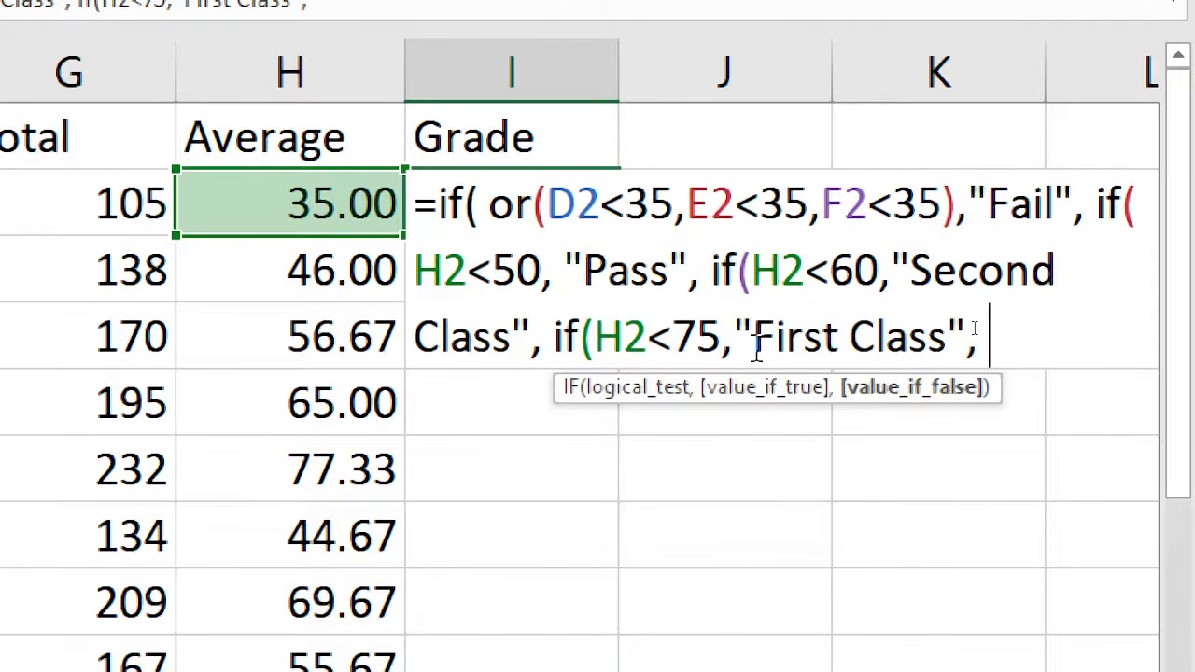
Step: Enter "Distinction" as the value if the H2<75 test in the I2 formula is false
type("\"")
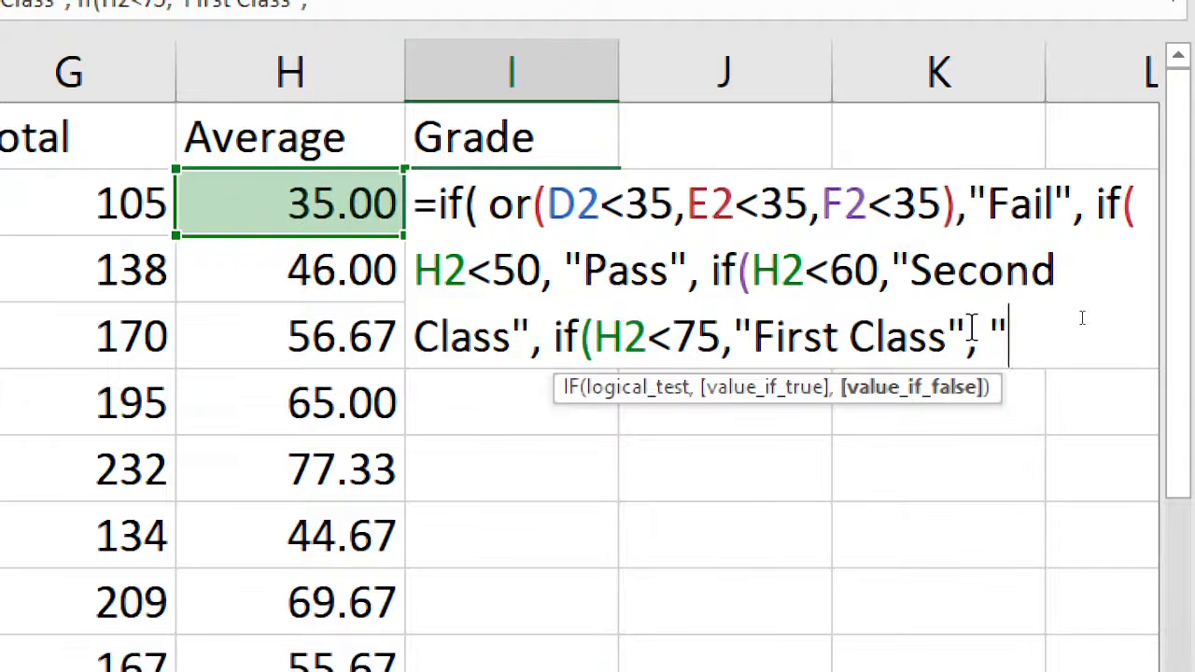
type("Dis")
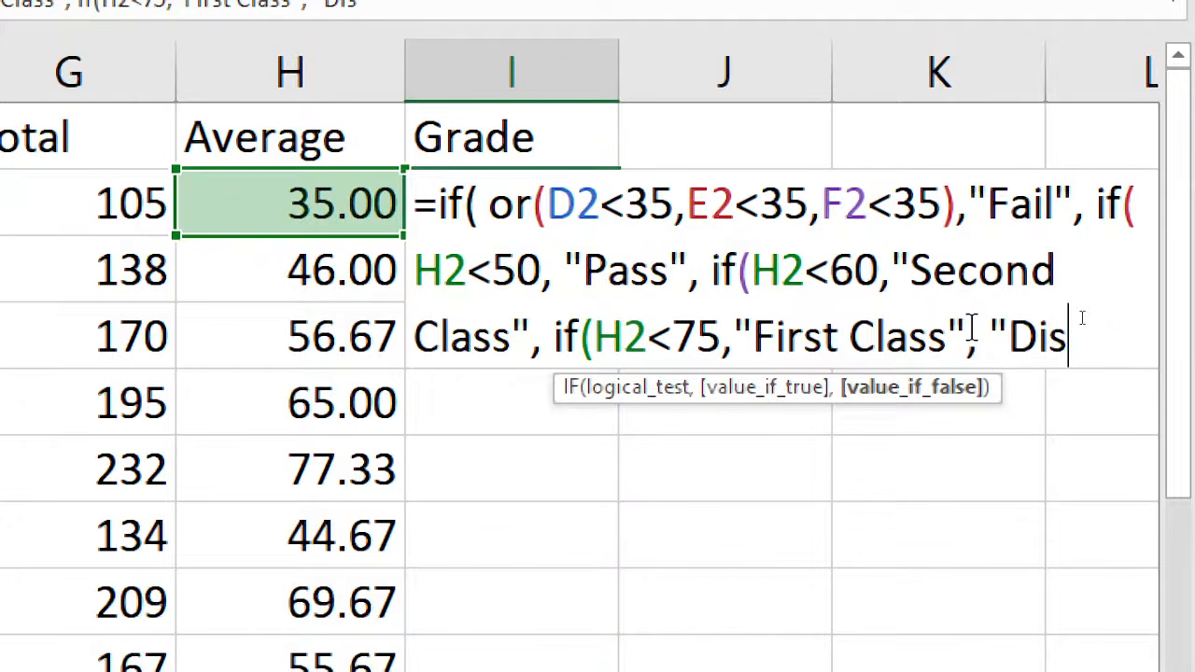
type("tio")
key("BackSpace")
type("nct")
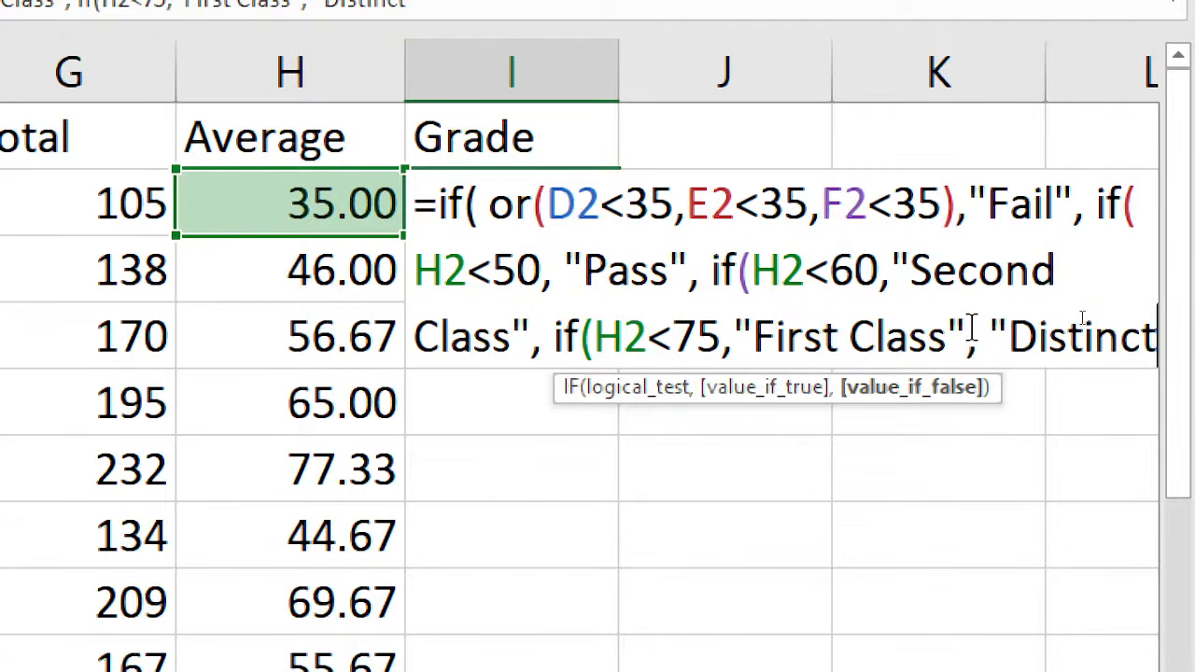
type("ion\"Distinction")
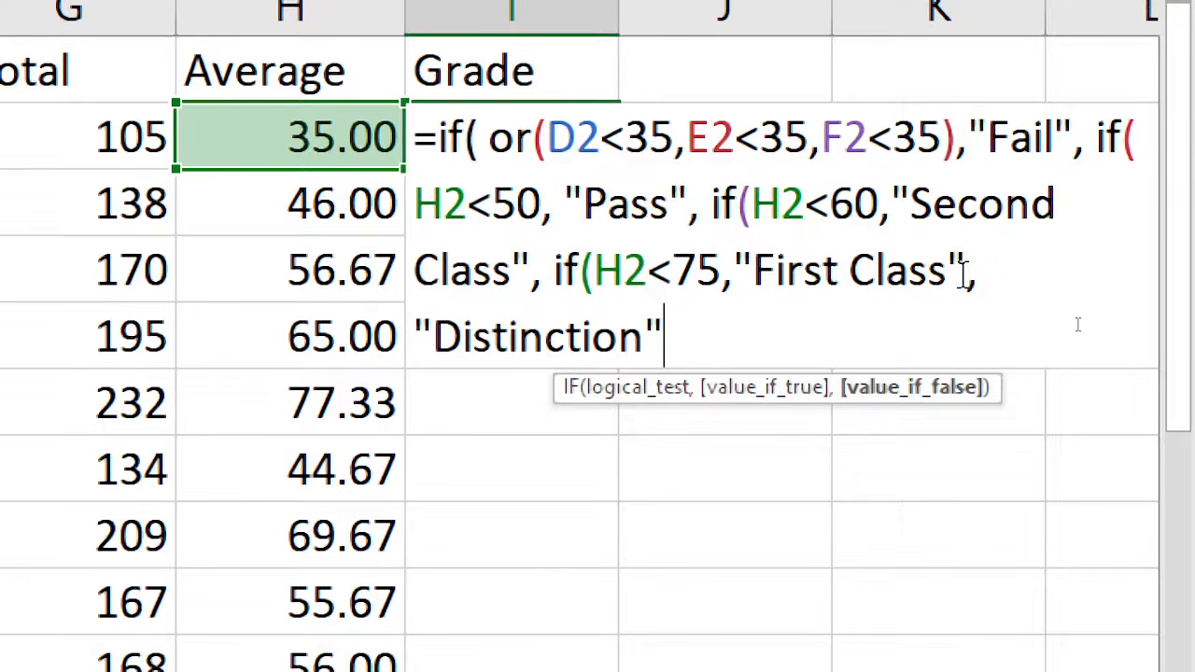
Step: Close all four IF brackets of the grade formula in I2 and commit it
type(")")
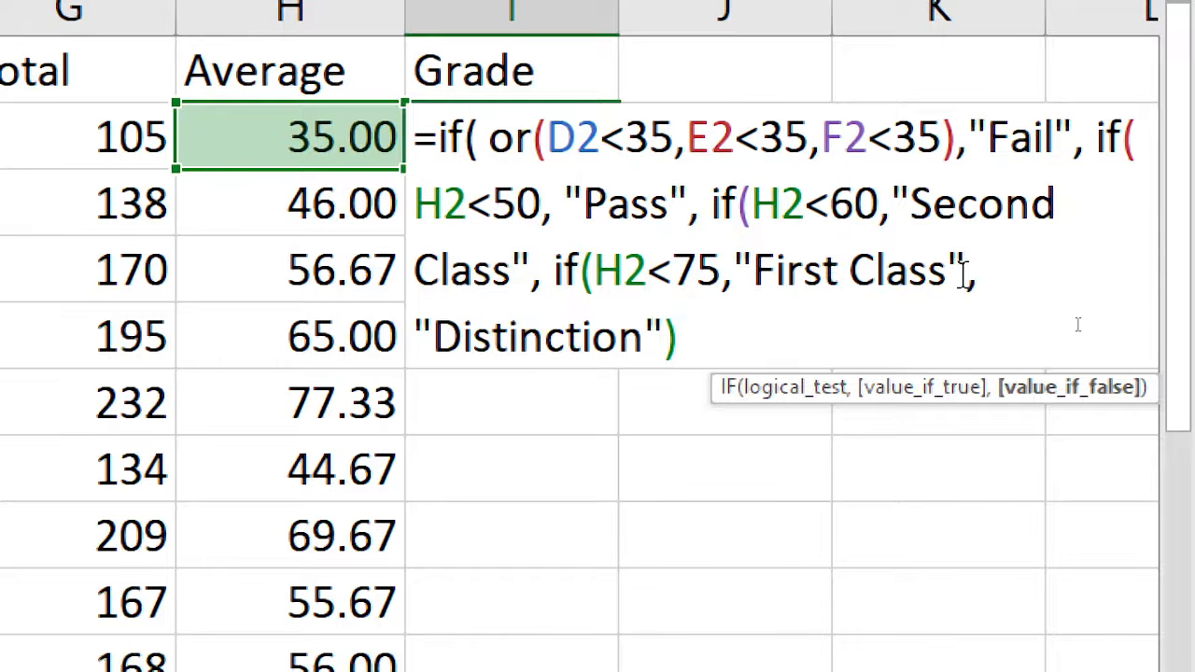
type(")")
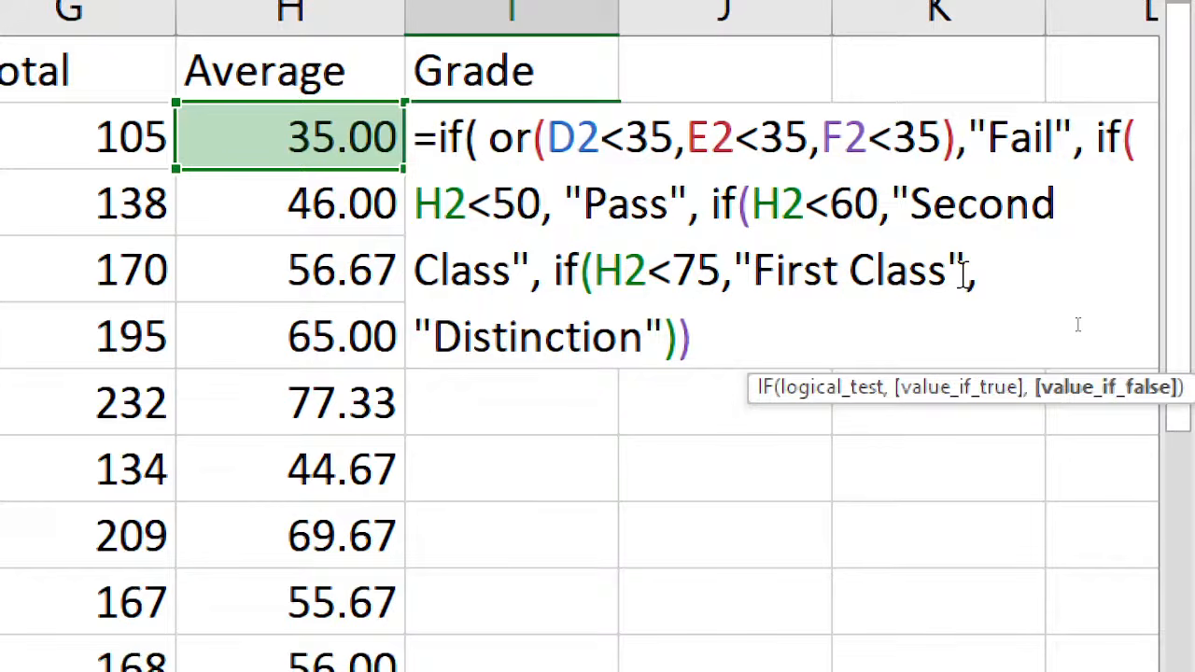
type(")")
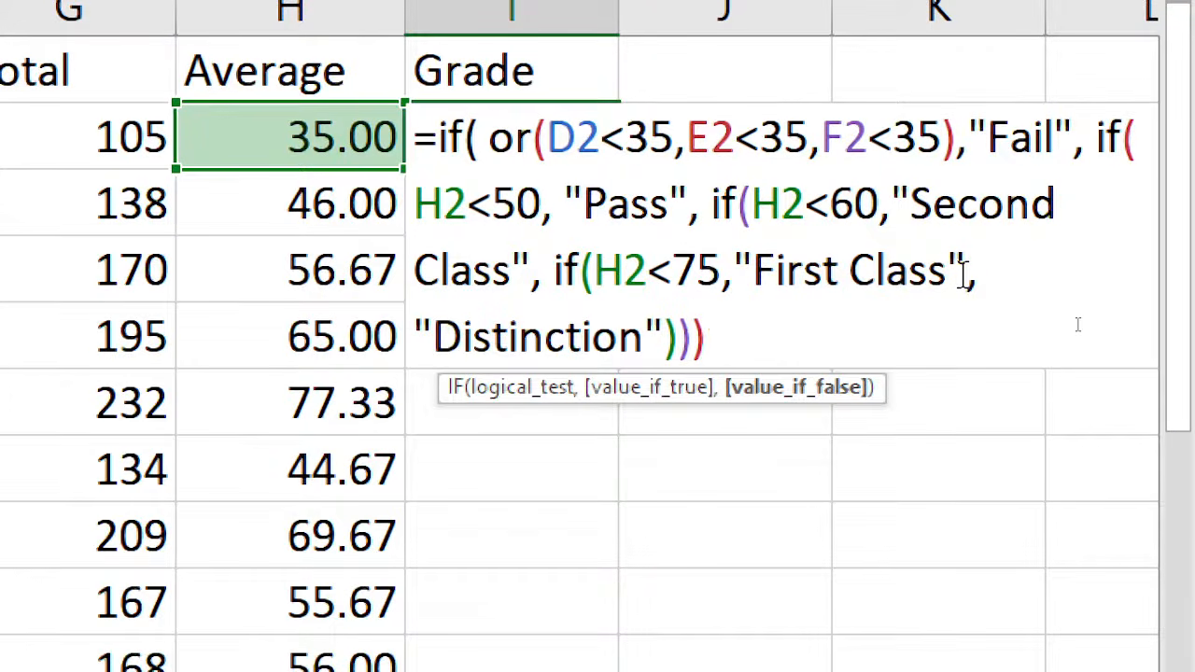
type(")")
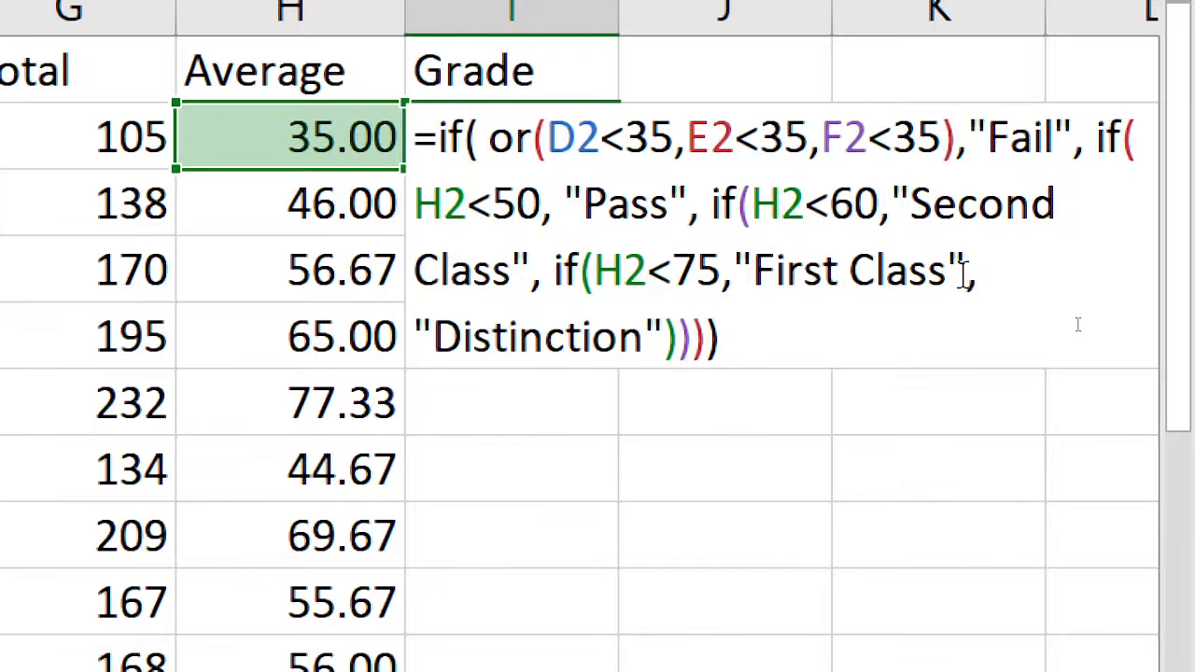
key("Return")
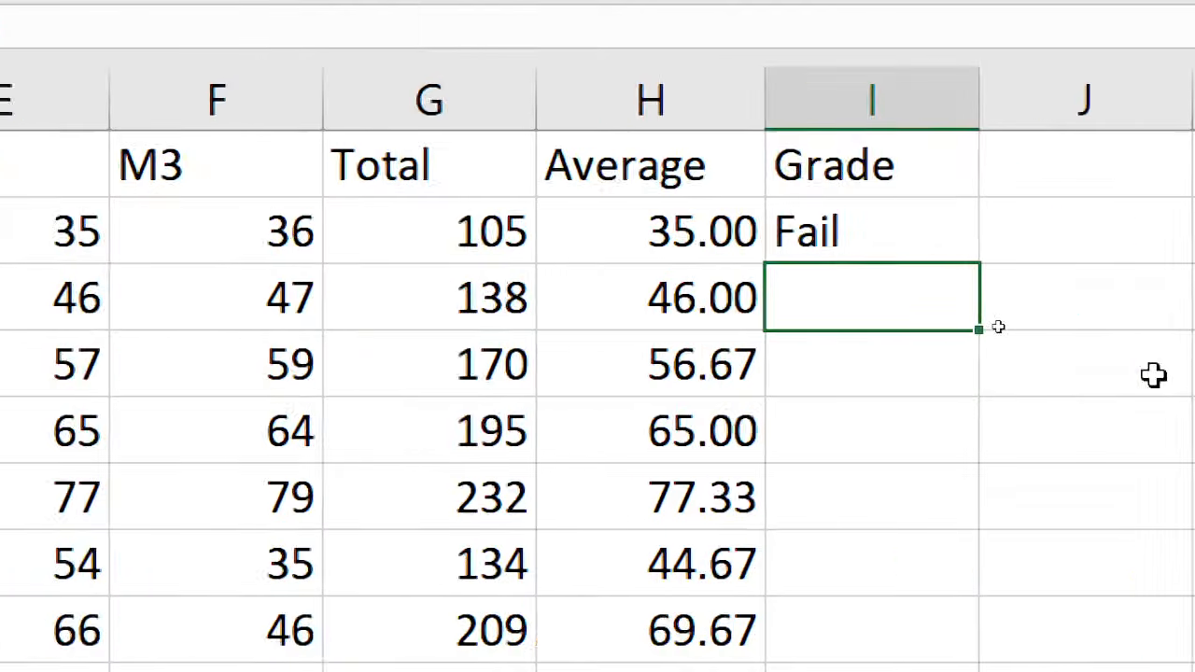
Step: Fill the I2 grade formula down the Grade column to the tenth student, and select that student's M1 mark to check the grade
left_click(853, 240)
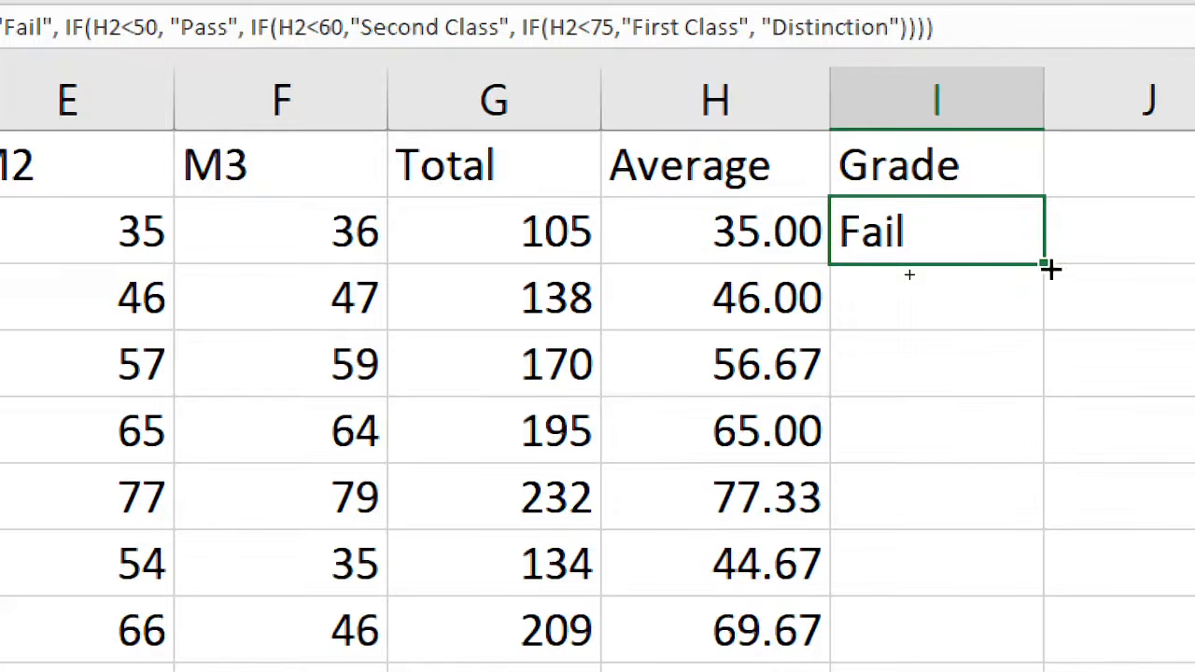
left_click_drag(1045, 267, 1034, 671)
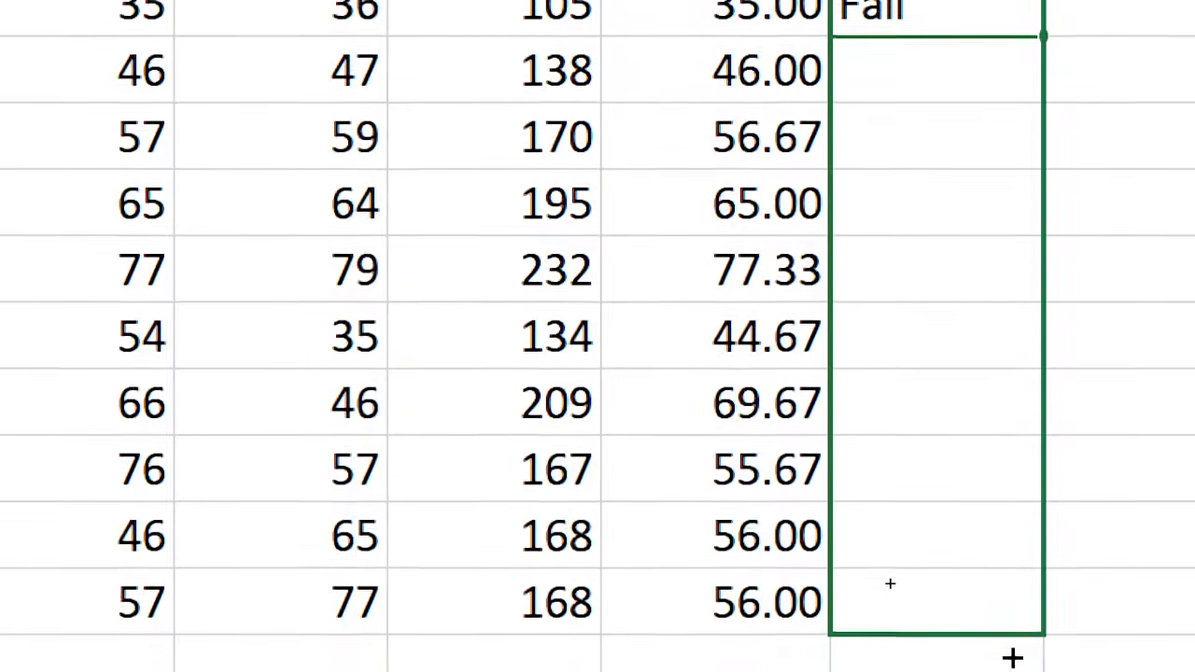
left_click_drag(1033, 609, 1036, 609)
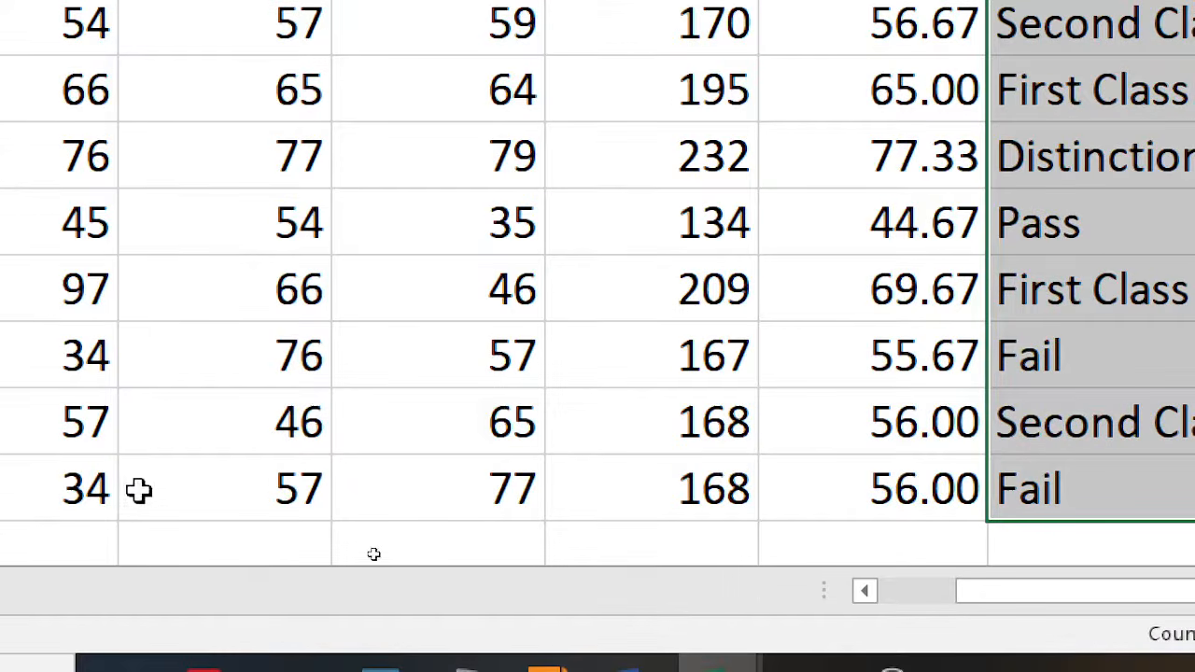
left_click(86, 489)
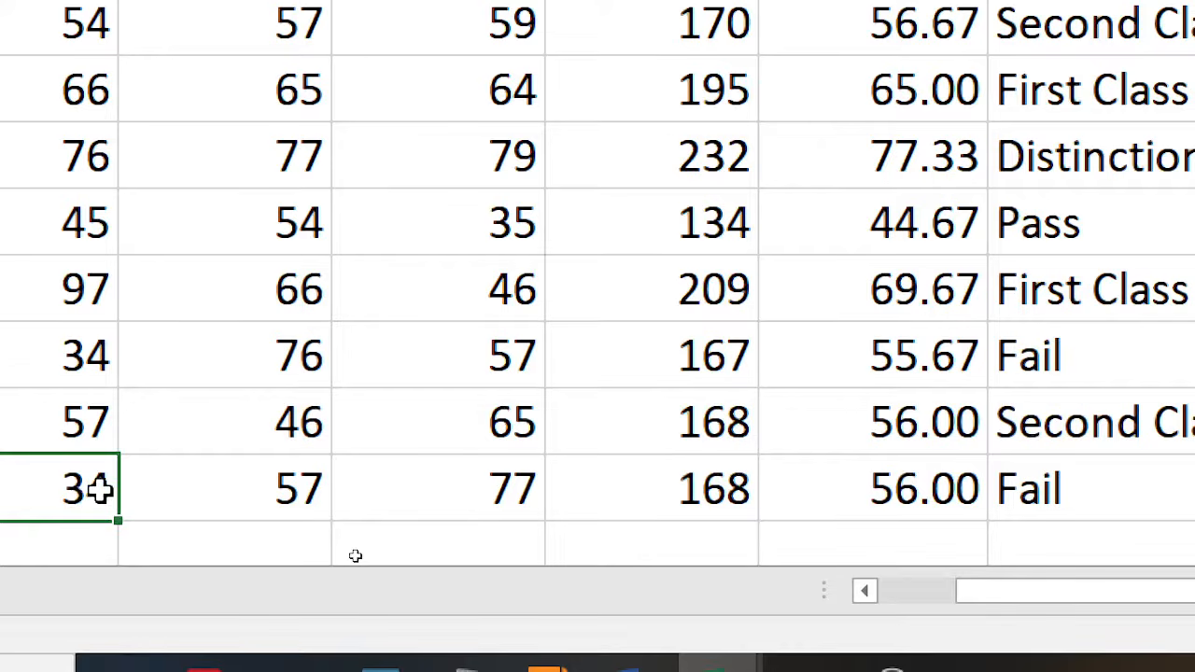
Step: Set the tenth student's M1 mark to 78 and M2 mark to 79, and select that student's grade to check it
type("78")
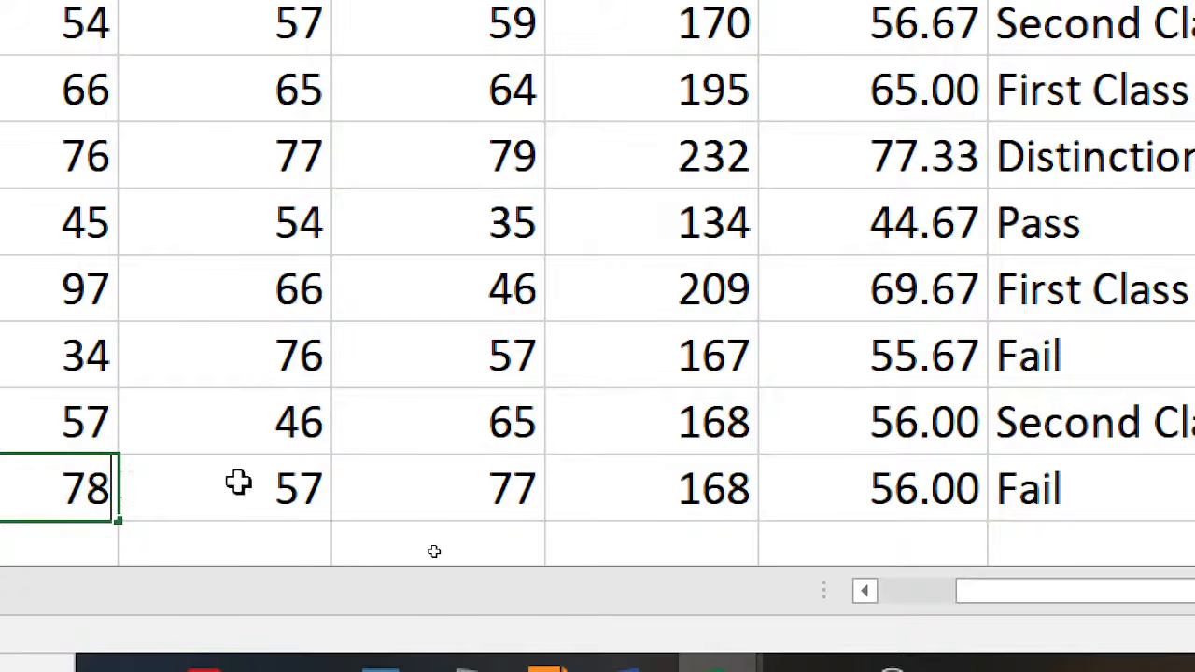
left_click(282, 490)
type("79")
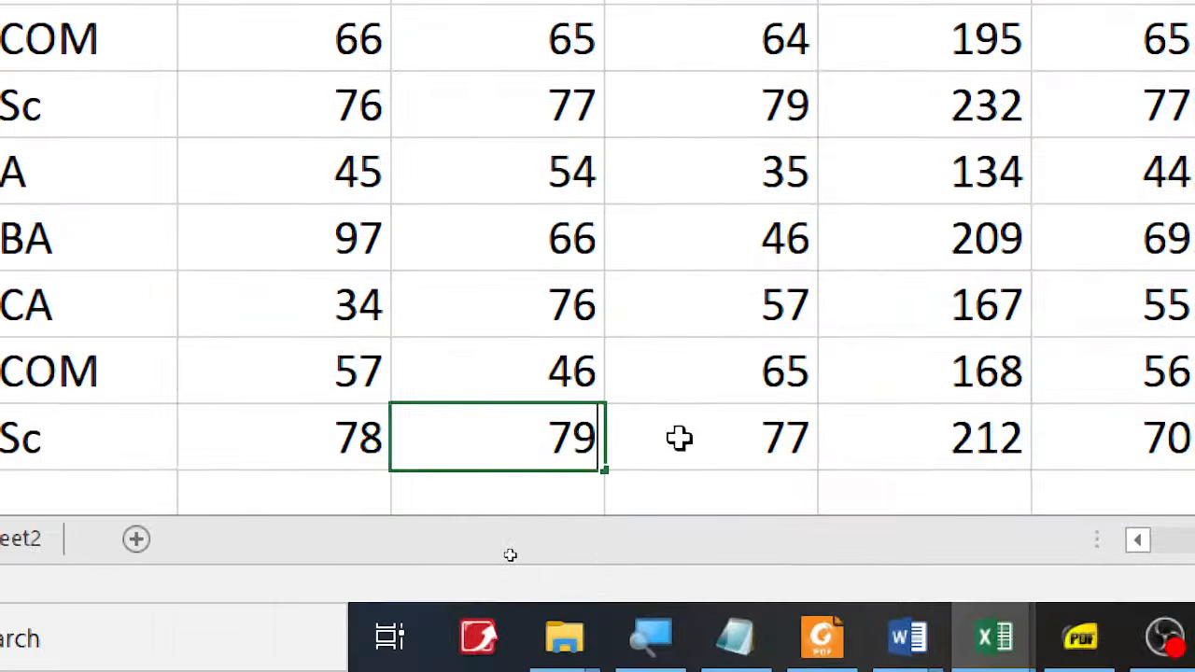
left_click(559, 492)
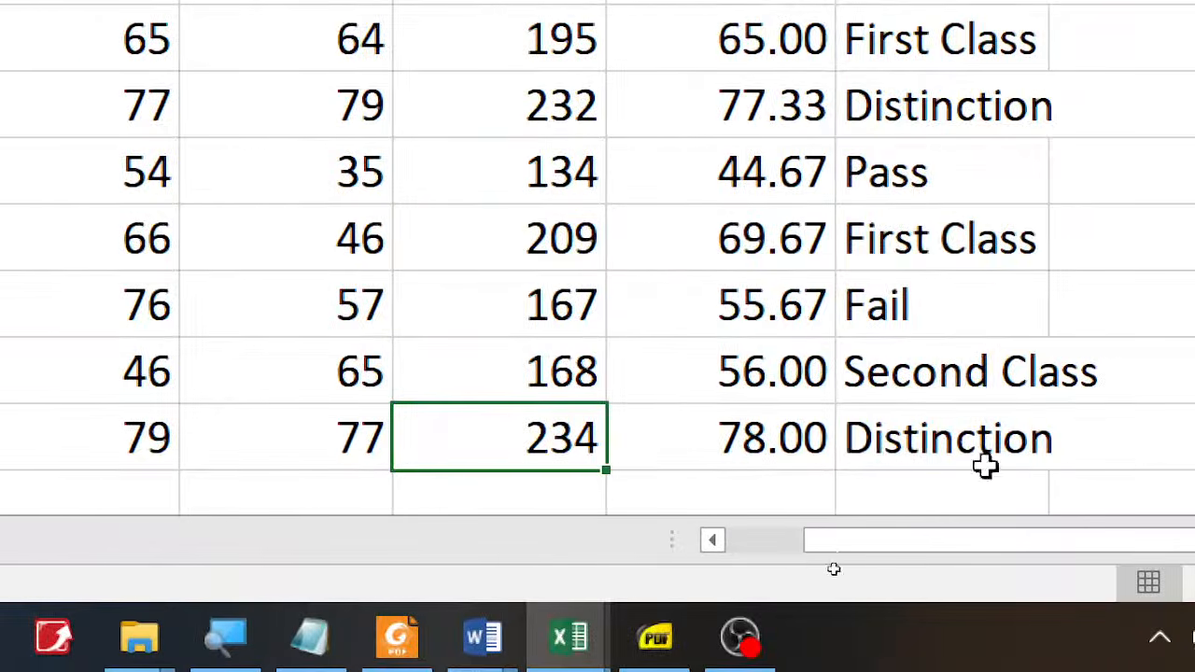
left_click(869, 450)
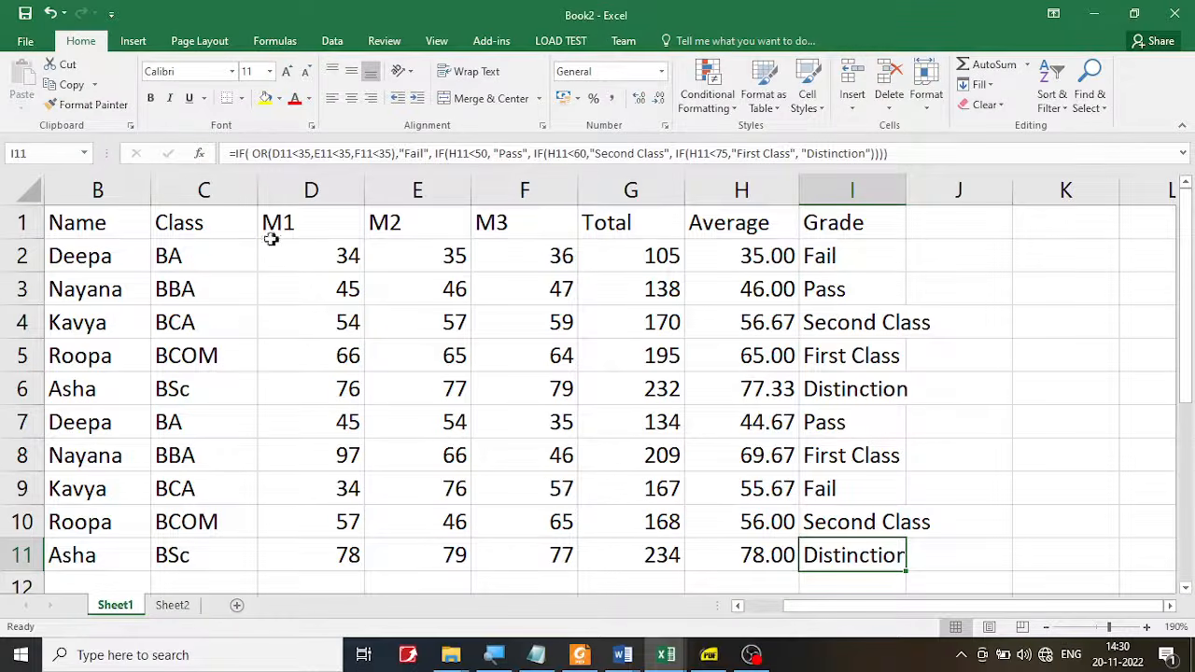
Step: Switch to the lab exercise PDF to read the custom sort instruction for the marks worksheet, and return to Excel
left_click(709, 654)
left_click(678, 368)
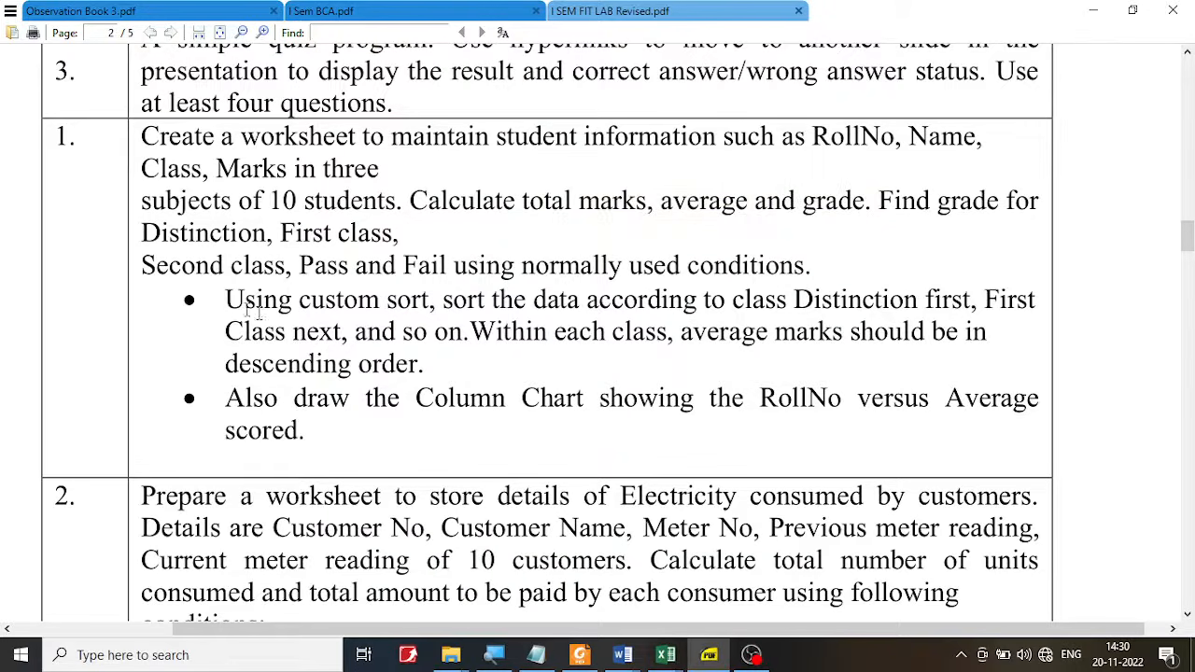
left_click_drag(229, 300, 871, 298)
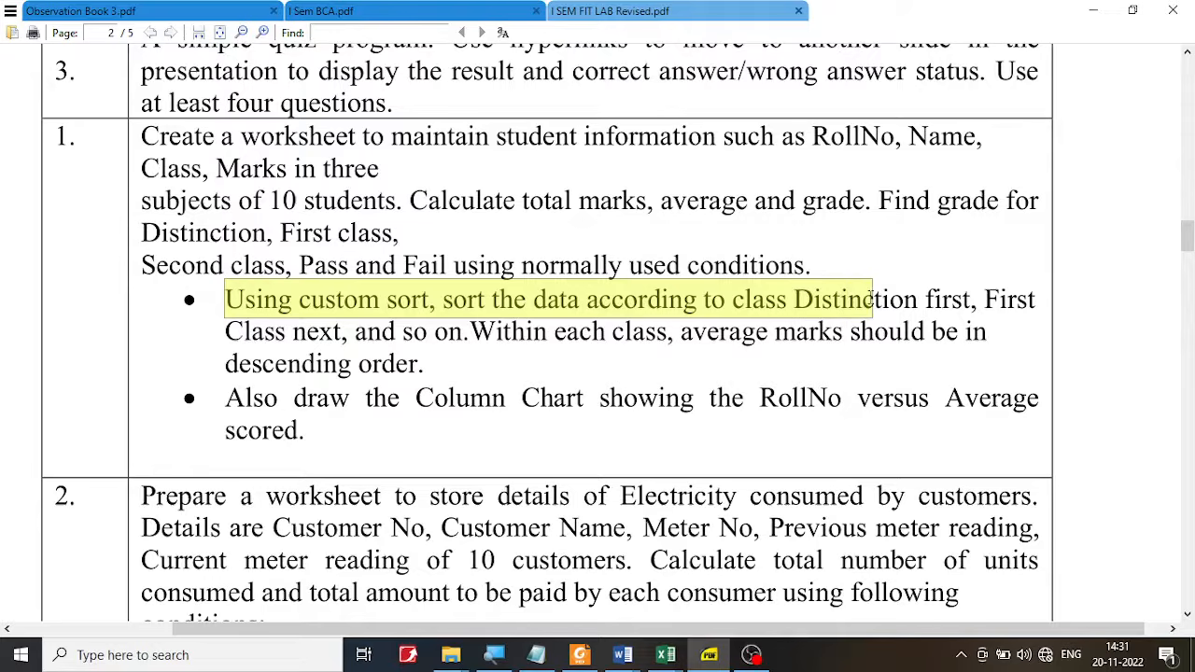
left_click(893, 347)
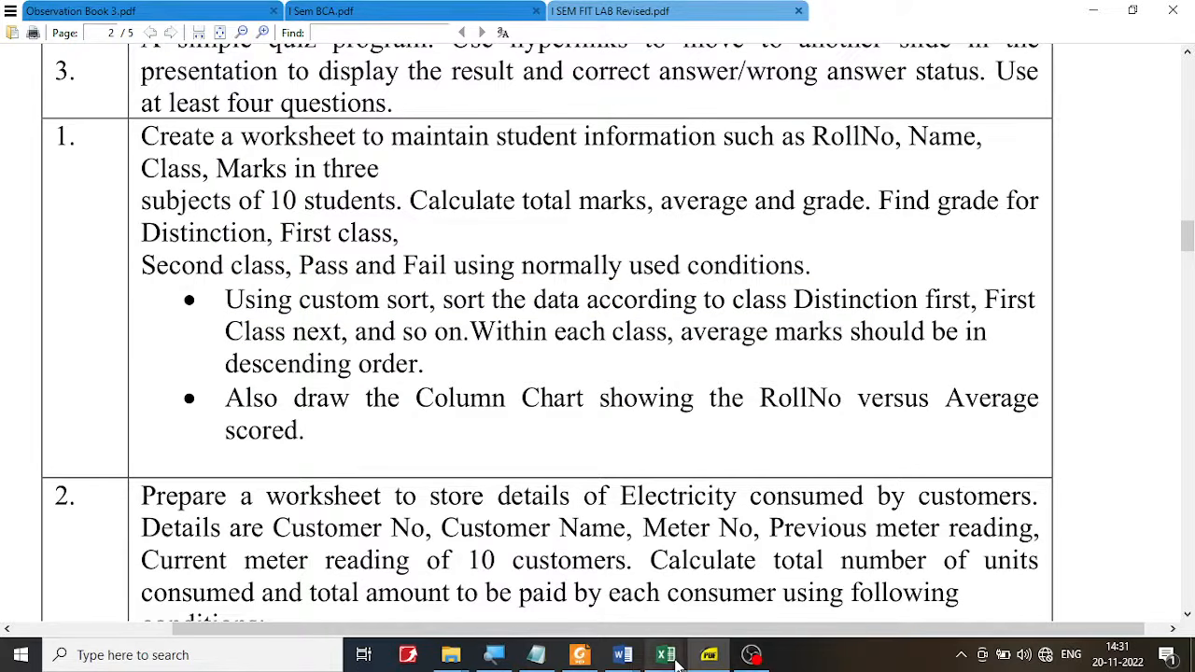
mouse_move(678, 661)
left_click(793, 588)
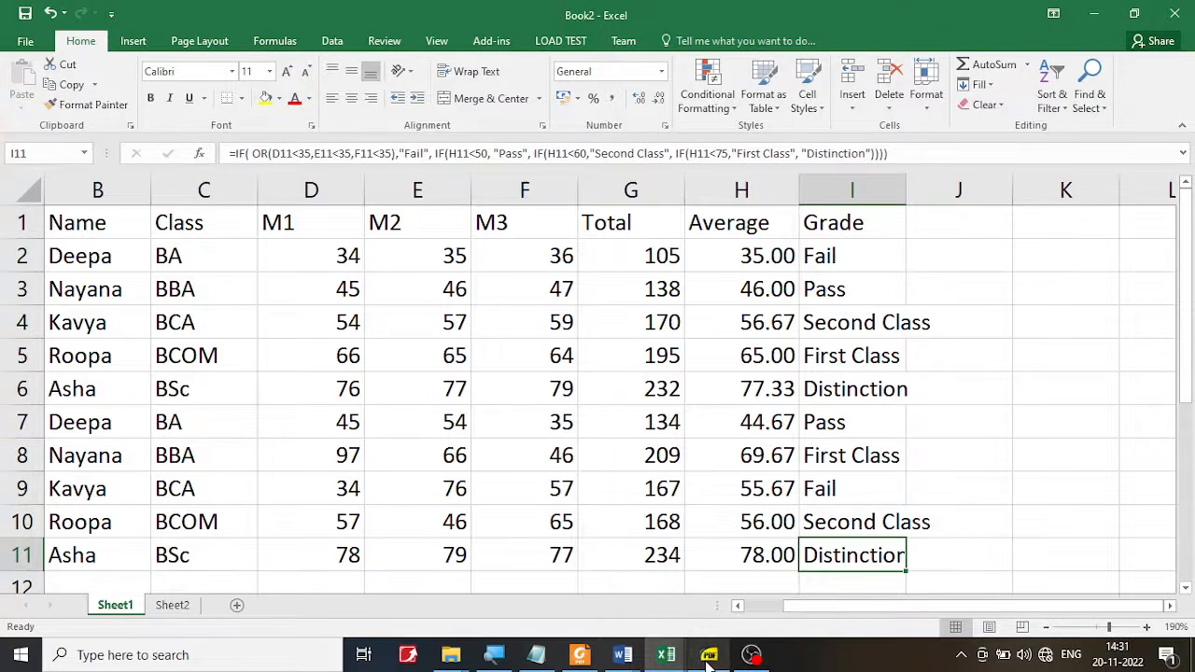
mouse_move(669, 657)
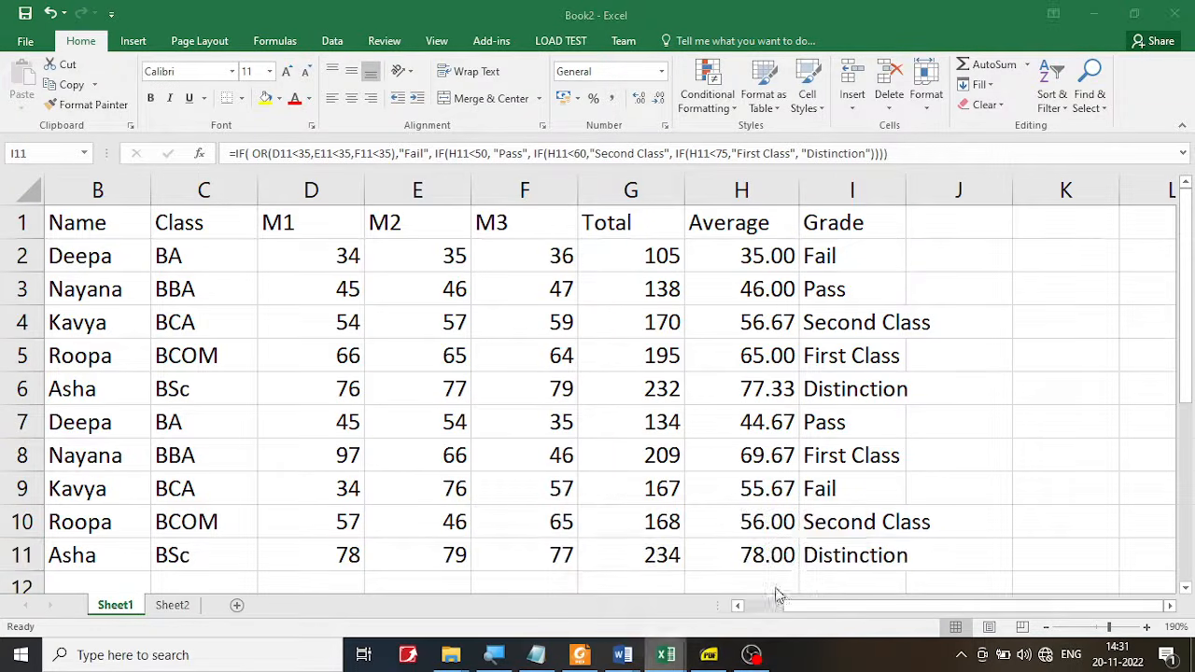
left_click(349, 327)
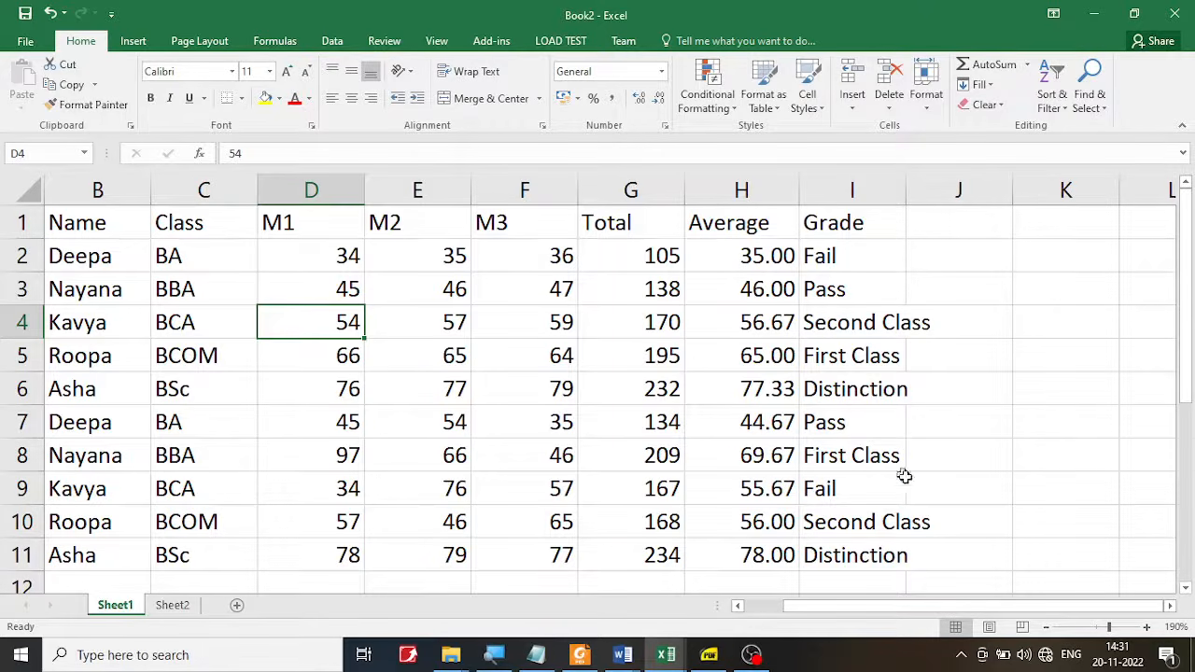
left_click(548, 392)
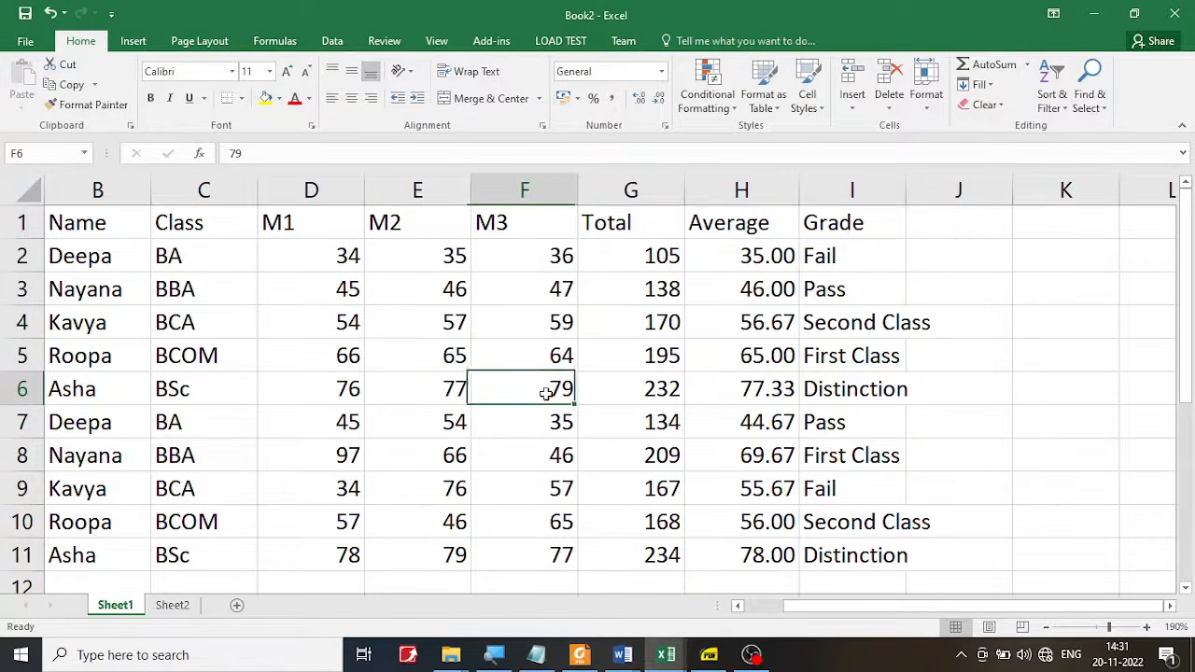
left_click(194, 329)
left_click(134, 284)
left_click(104, 256)
Step: Open Custom Sort from cell E2 of the marks table and delete the existing Grade and Average sort levels
left_click(432, 264)
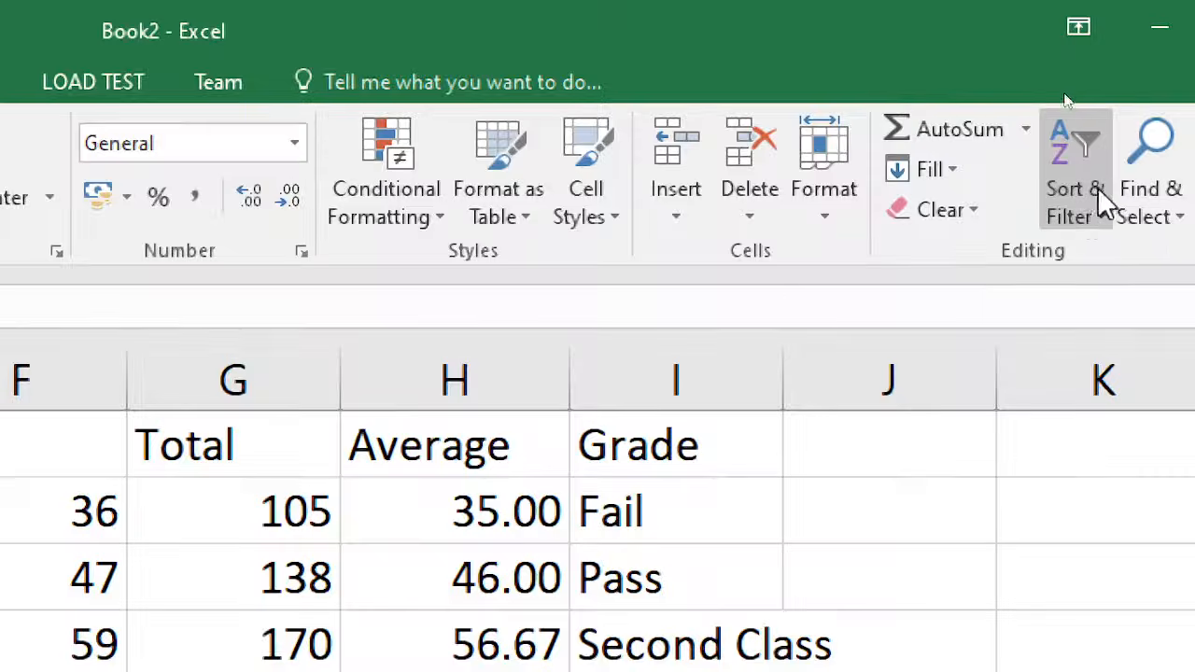
left_click(971, 432)
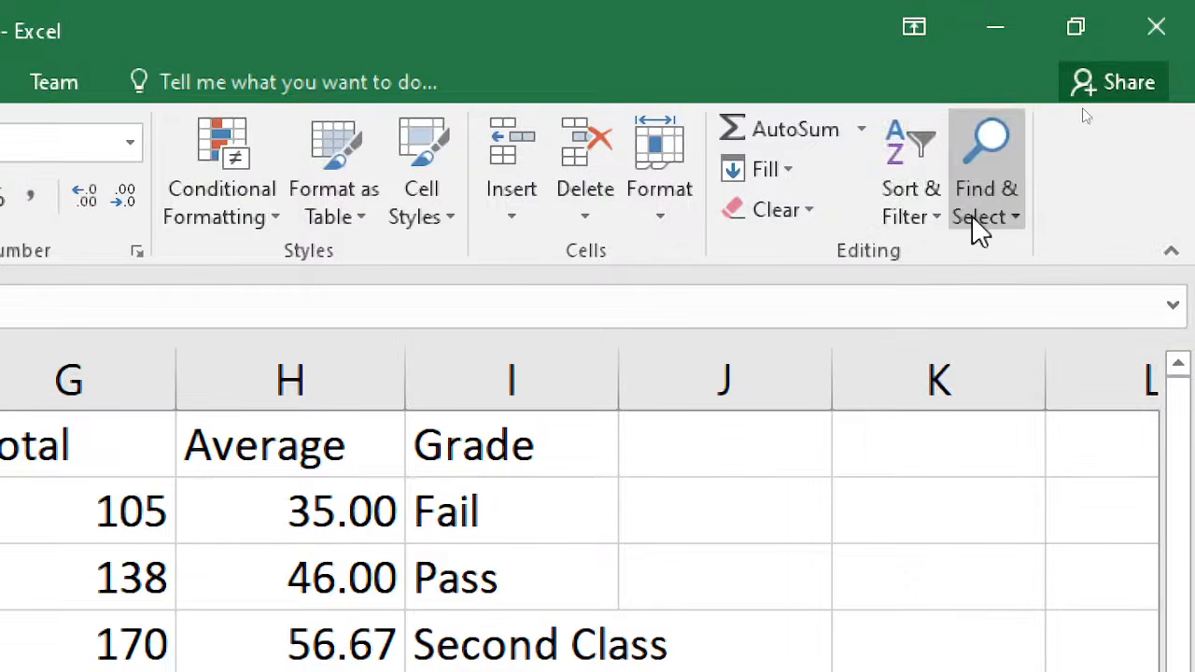
left_click(906, 217)
left_click(966, 339)
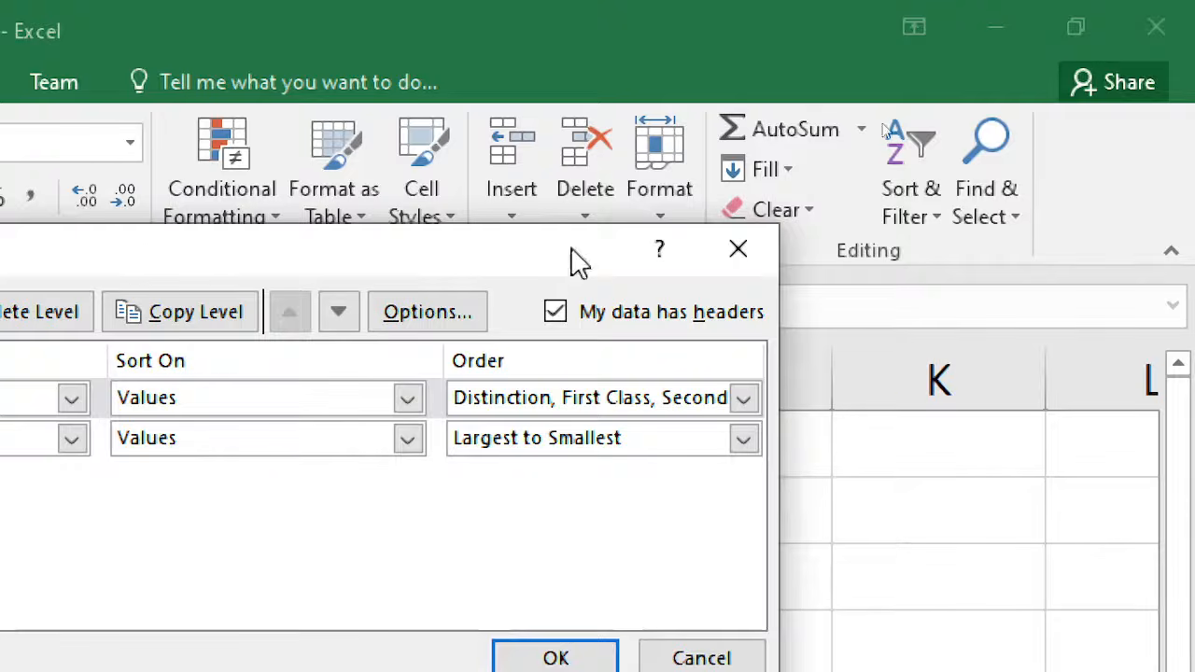
left_click_drag(560, 234, 1014, 224)
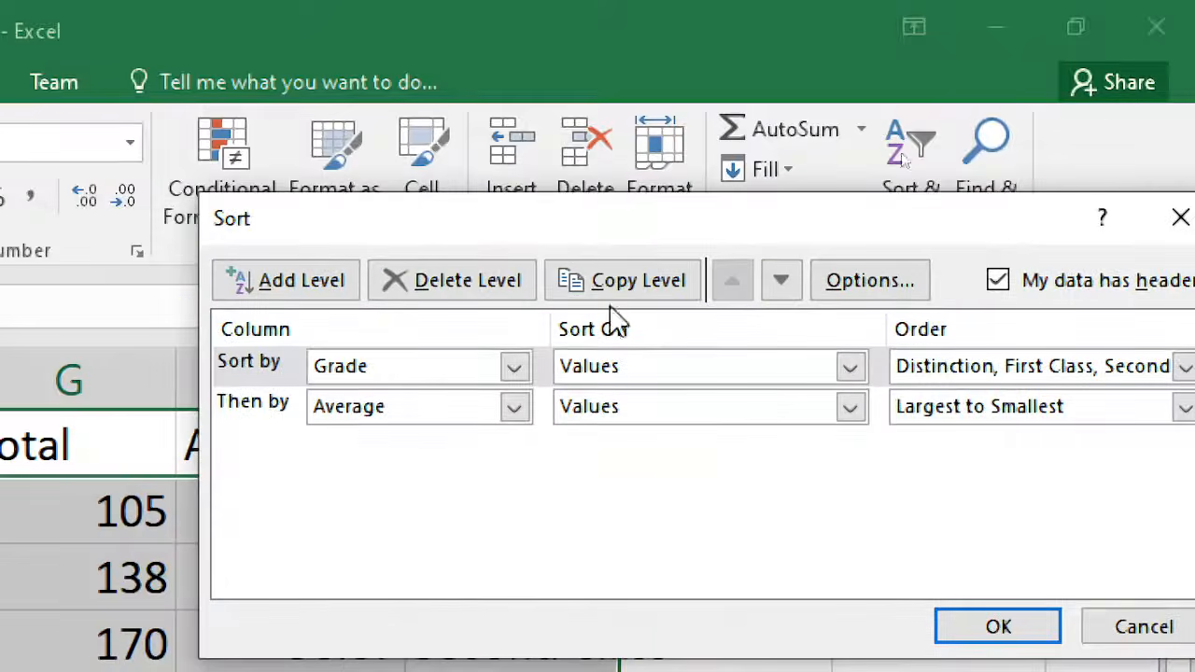
left_click(482, 280)
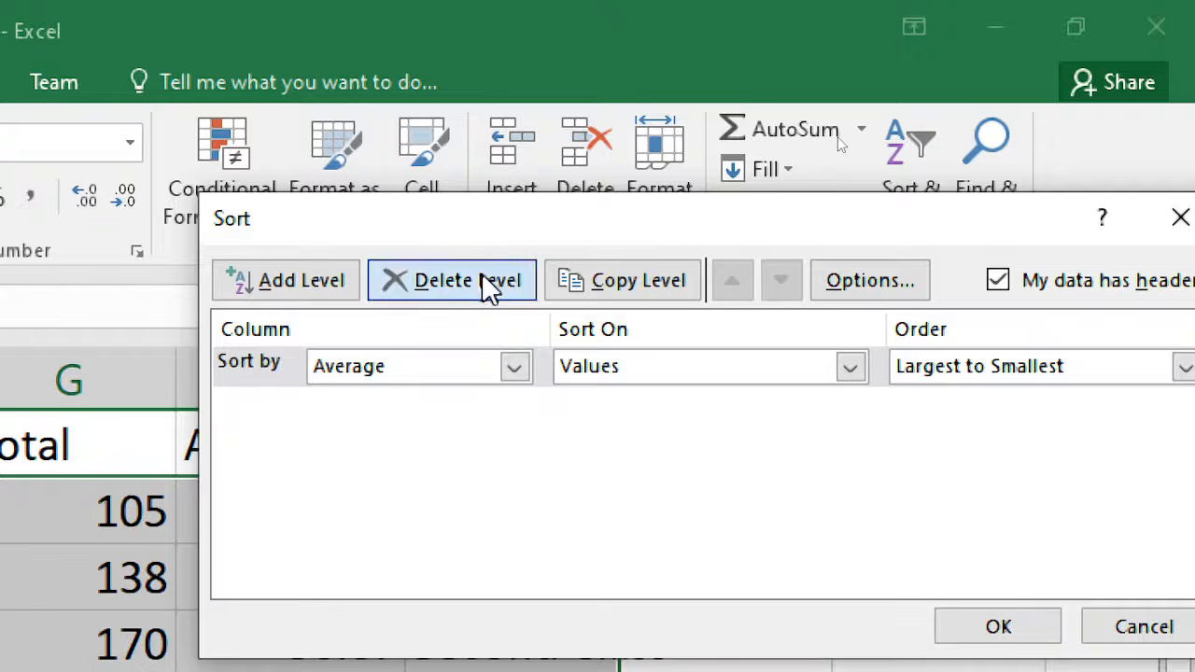
left_click(483, 280)
left_click(244, 280)
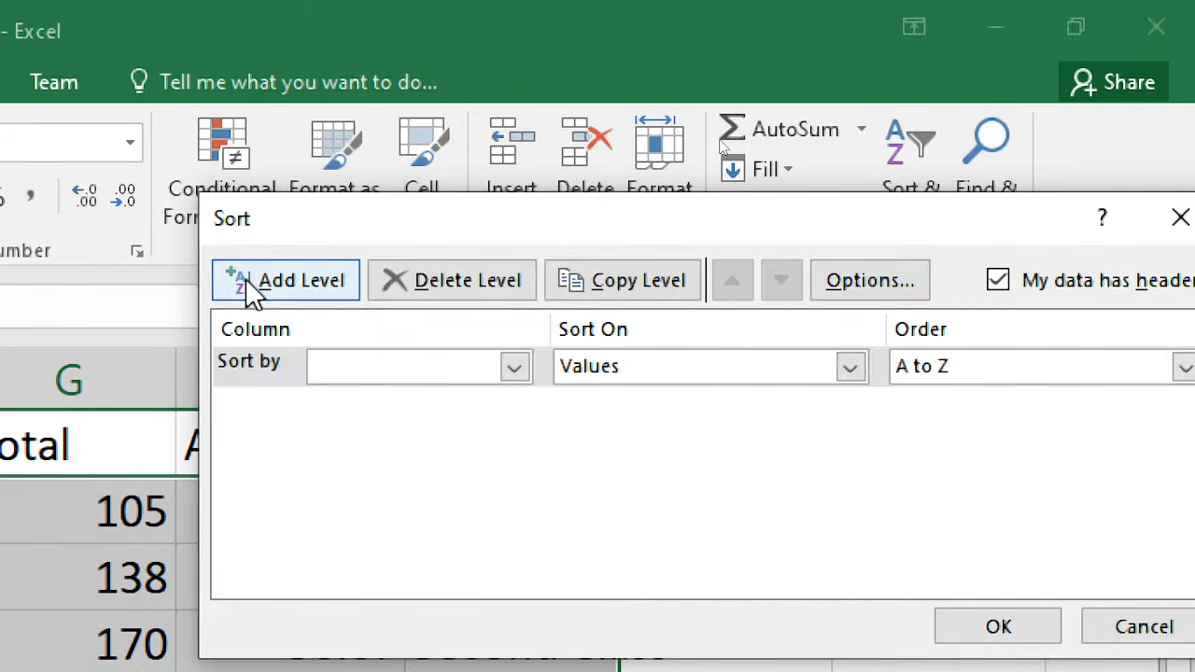
left_click_drag(882, 244, 819, 141)
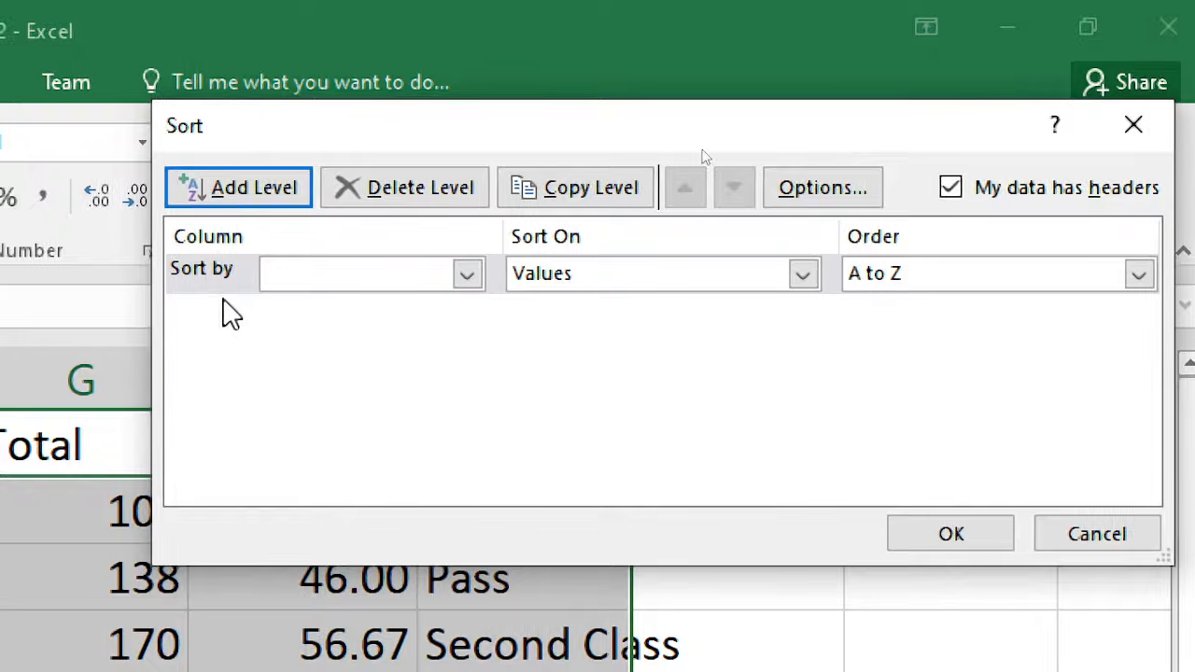
left_click(216, 188)
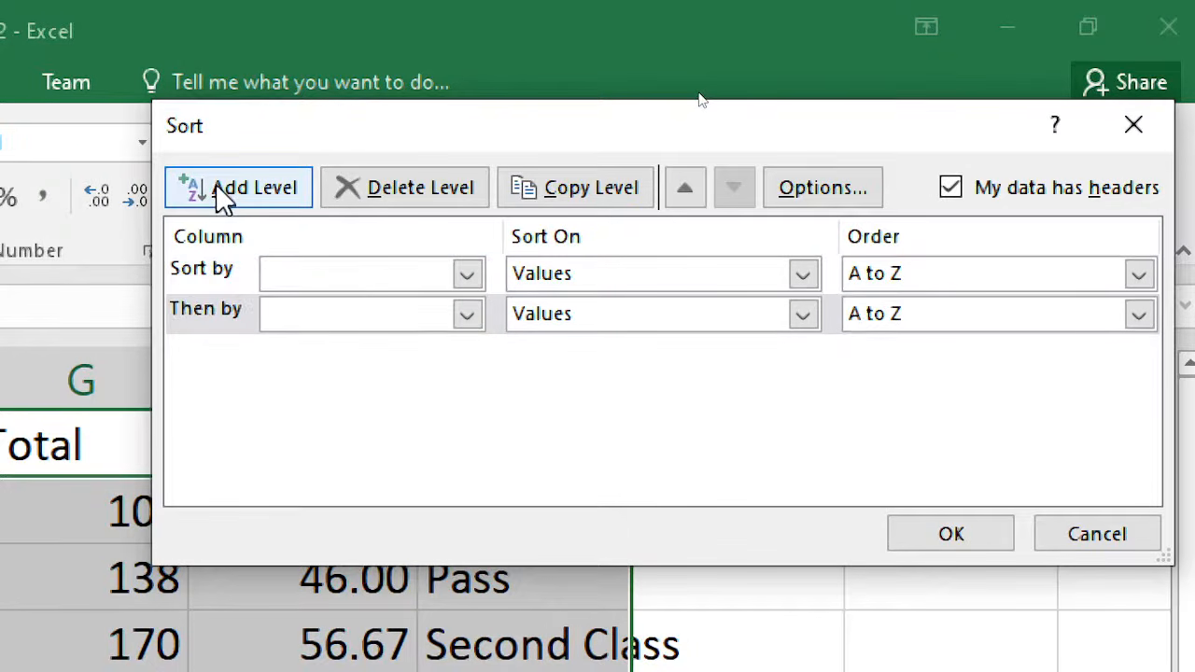
left_click(433, 188)
left_click(433, 188)
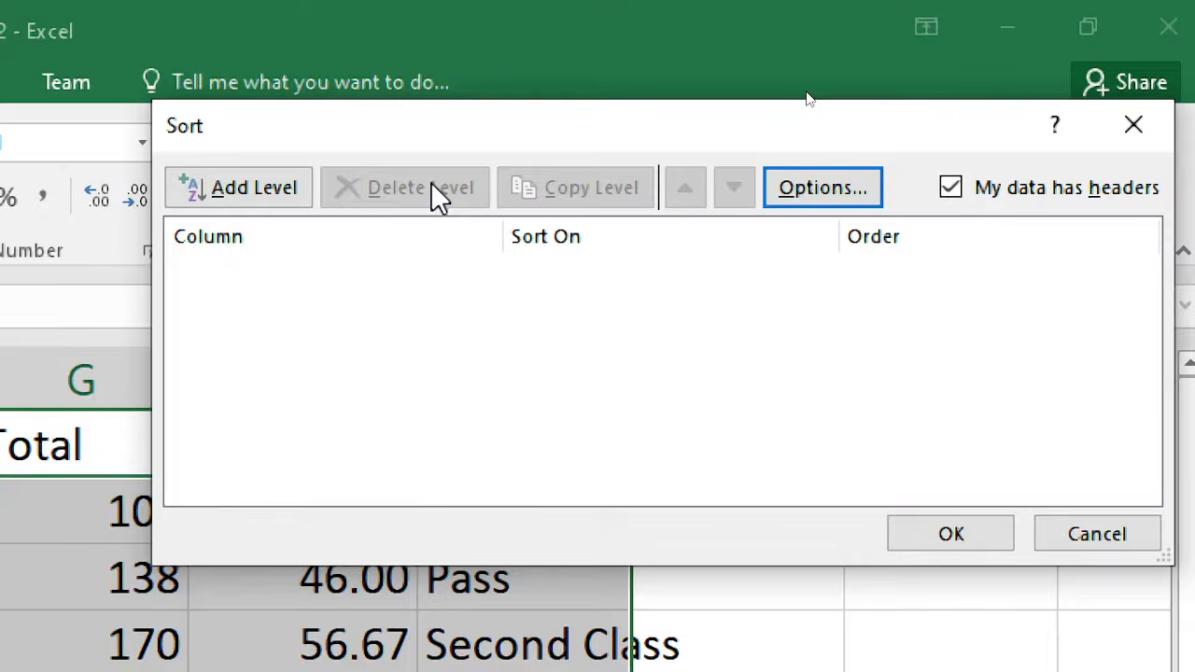
Step: Add a new sort level to the custom sort and sort it by the Grade column
left_click(233, 189)
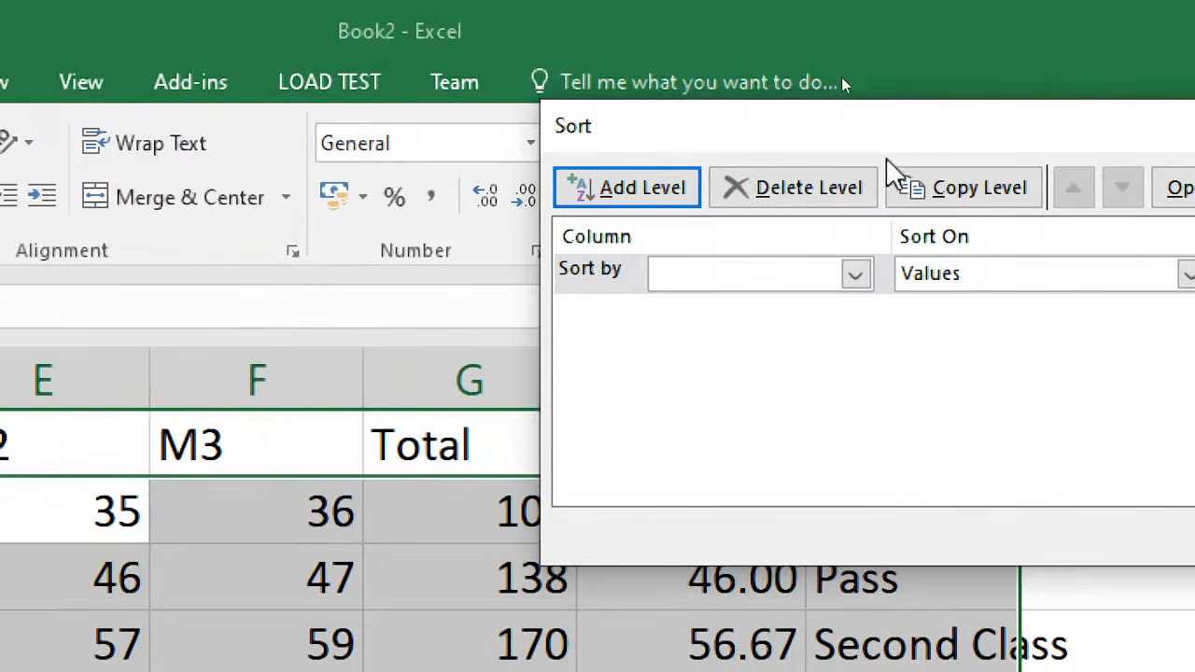
left_click_drag(911, 130, 731, 168)
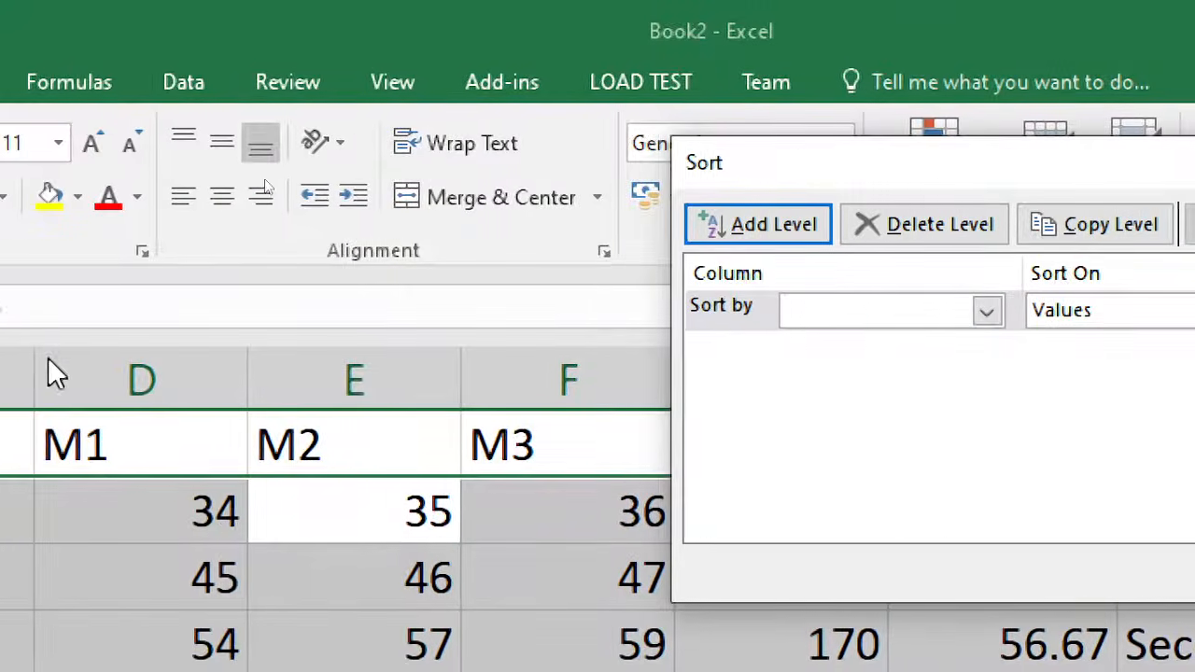
left_click(987, 312)
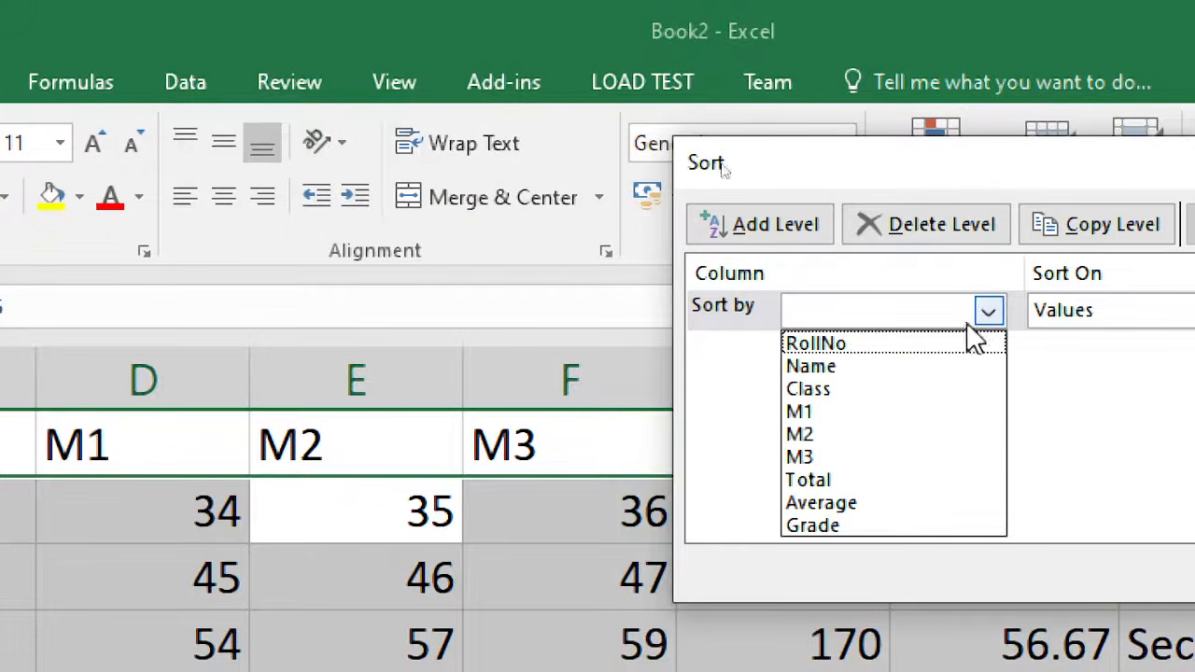
left_click(836, 526)
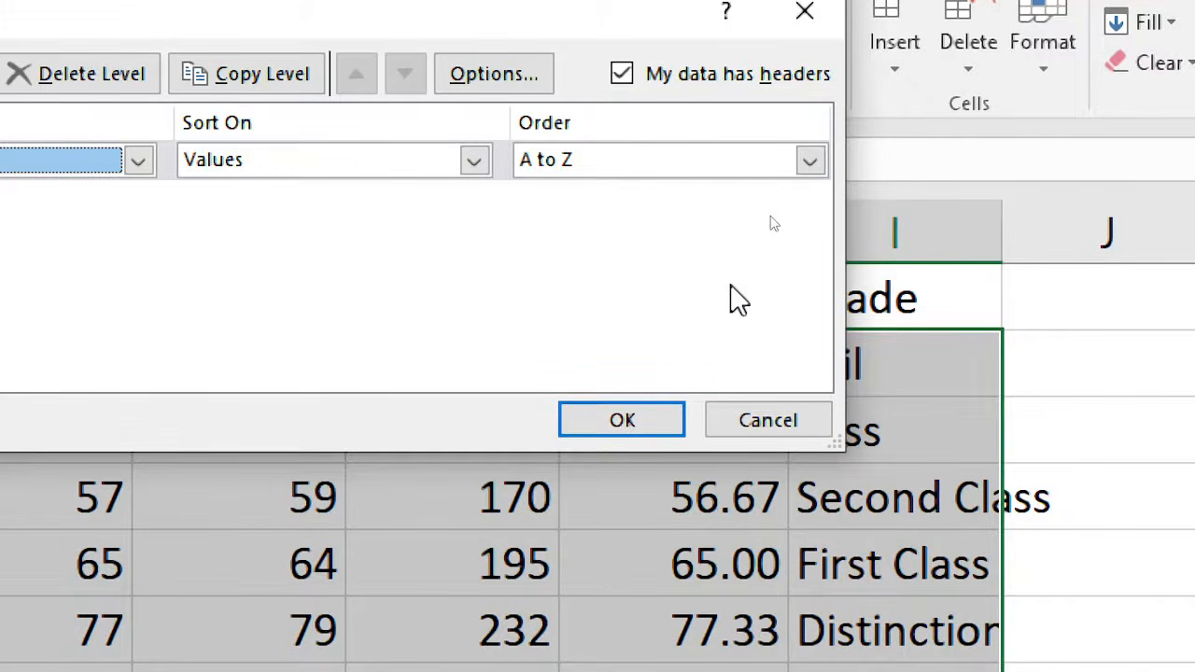
Step: Choose a custom list as the sort order of the Grade level
left_click(807, 161)
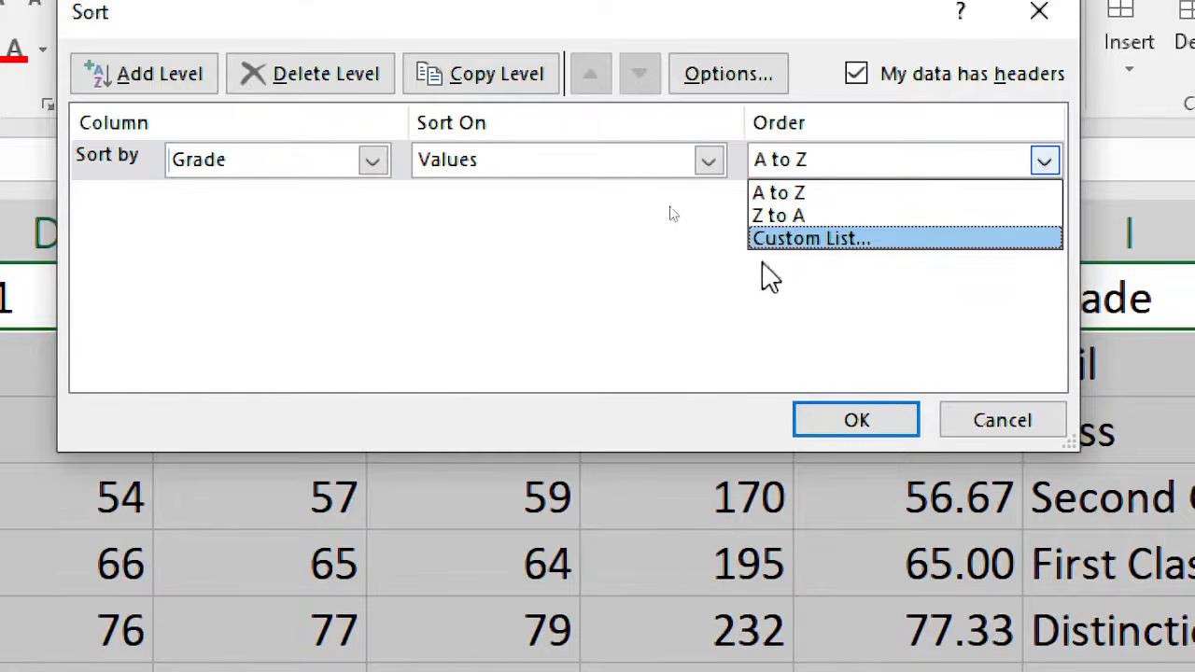
left_click(353, 252)
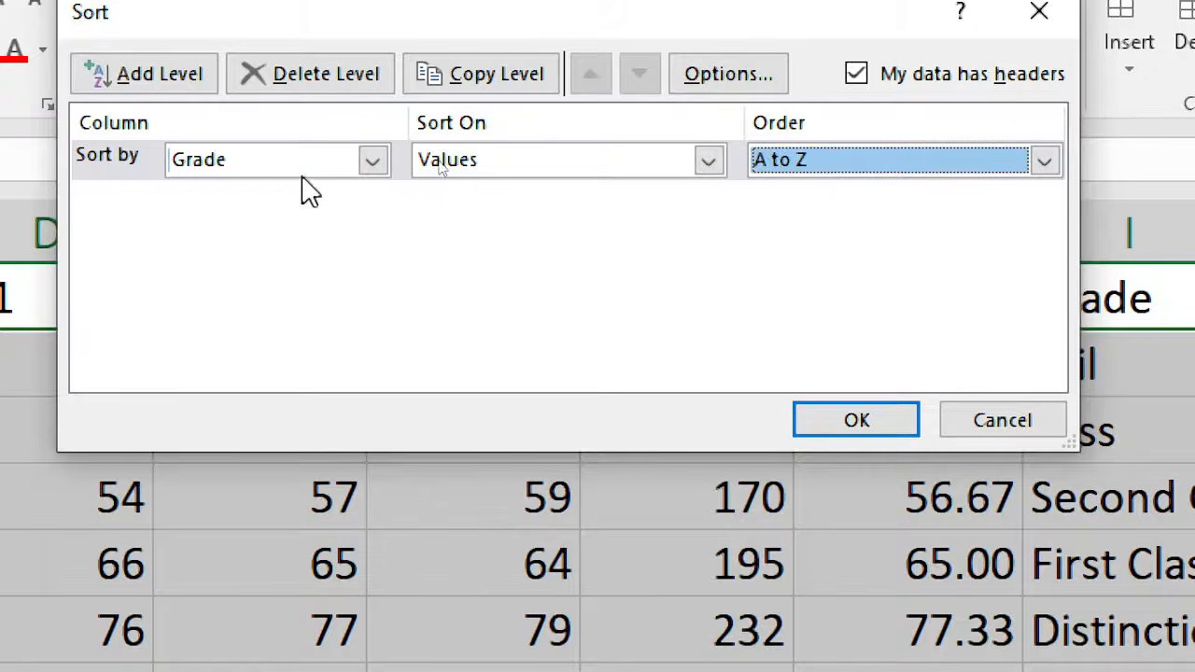
left_click(906, 154)
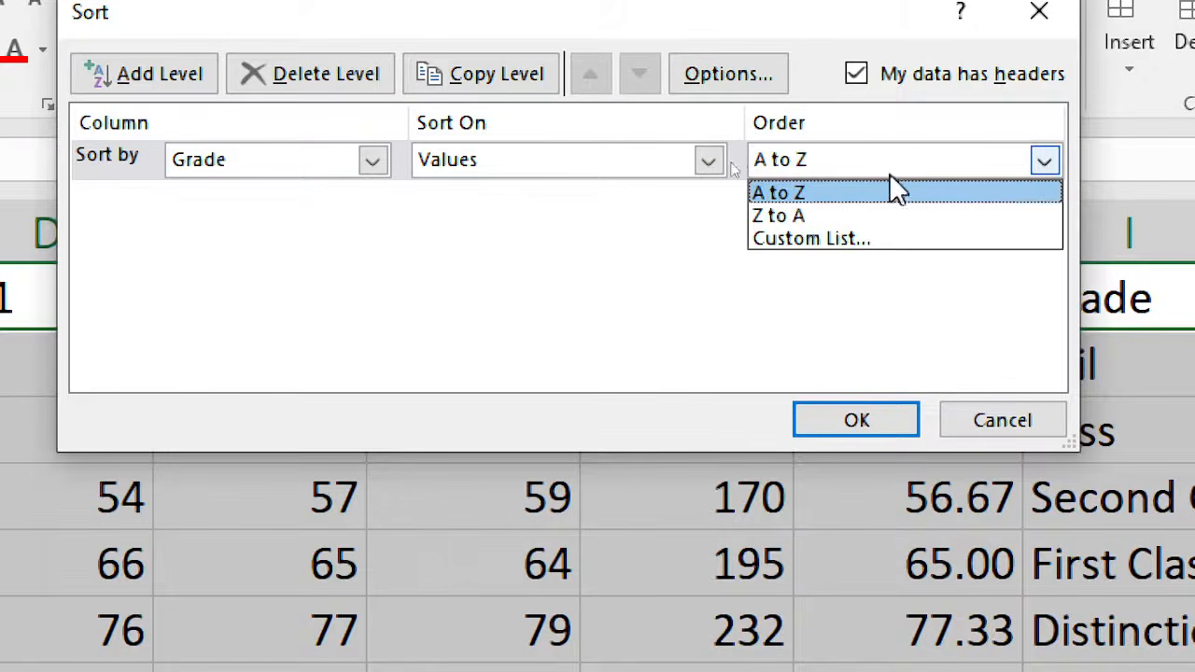
left_click(814, 235)
Step: Permanently delete the existing custom list containing Distinction, First Class, Second Class, Third Class and Fail
left_click(521, 328)
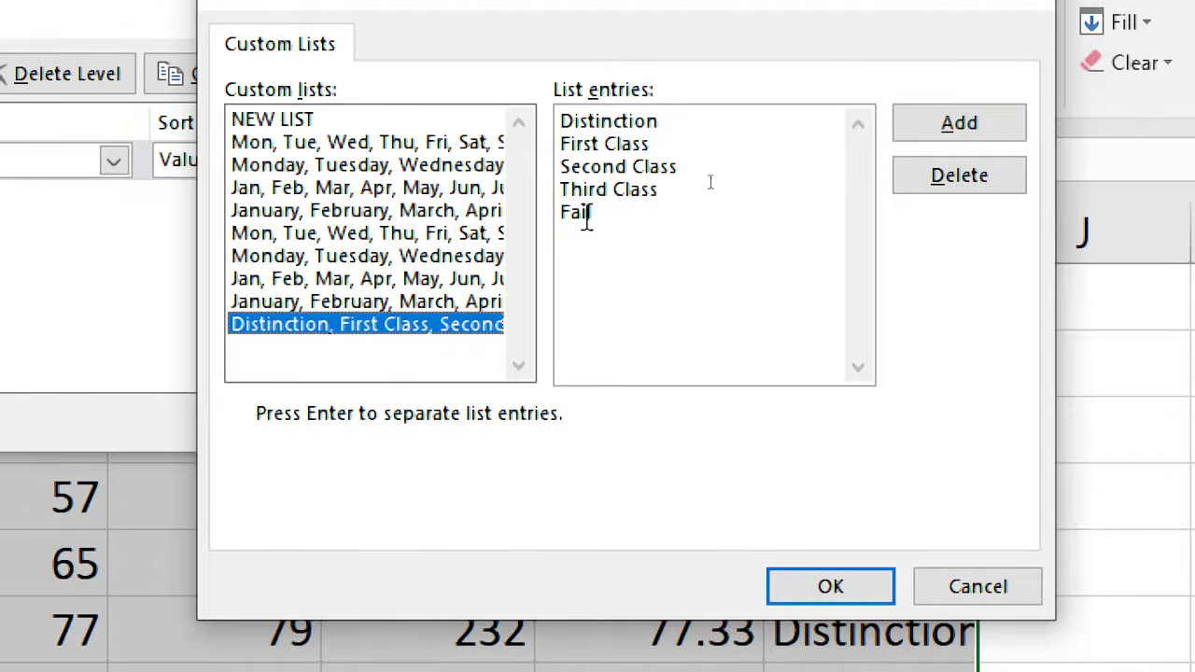
left_click_drag(566, 190, 659, 190)
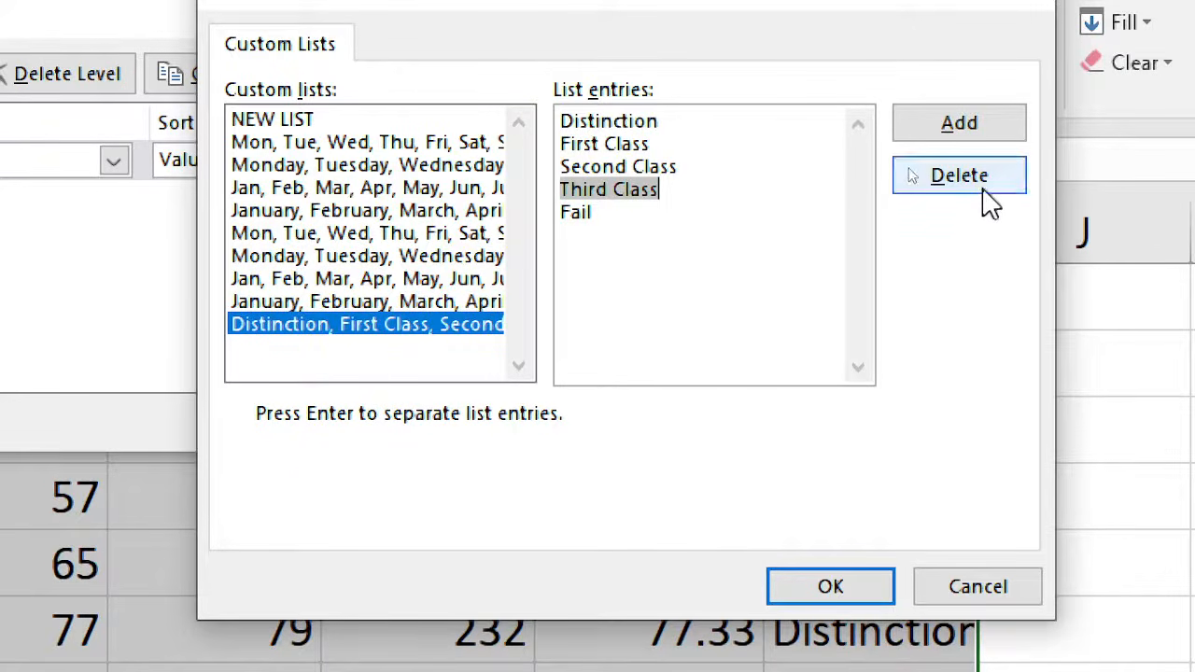
left_click(374, 145)
left_click(373, 168)
left_click(381, 213)
left_click(397, 301)
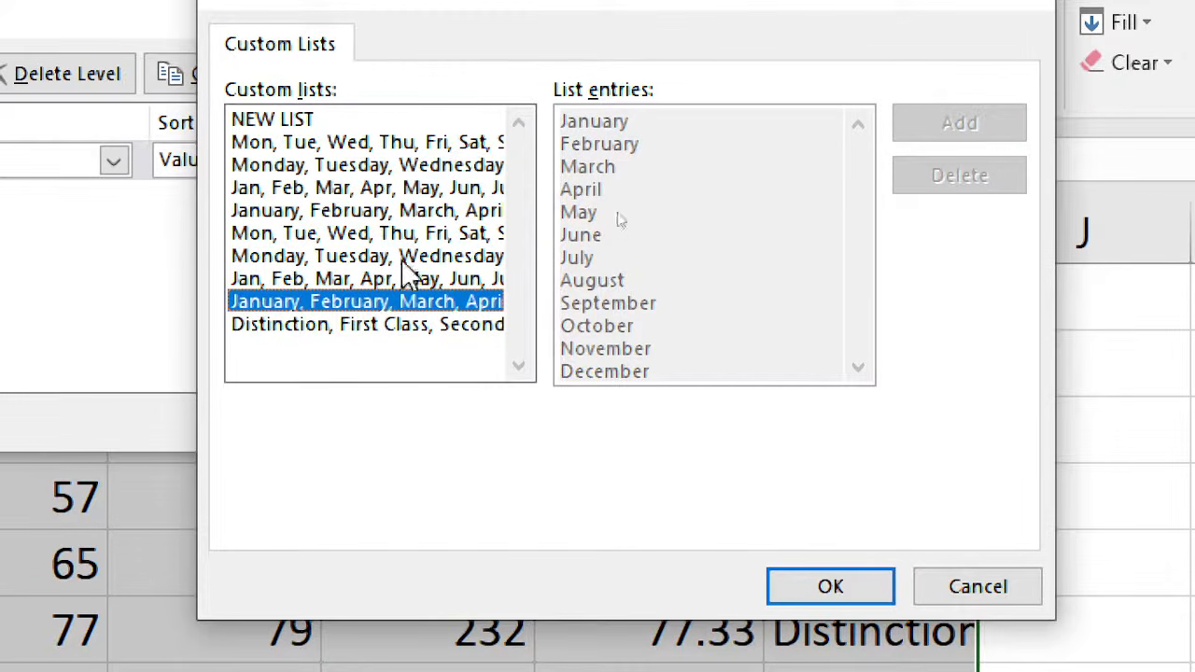
left_click(411, 326)
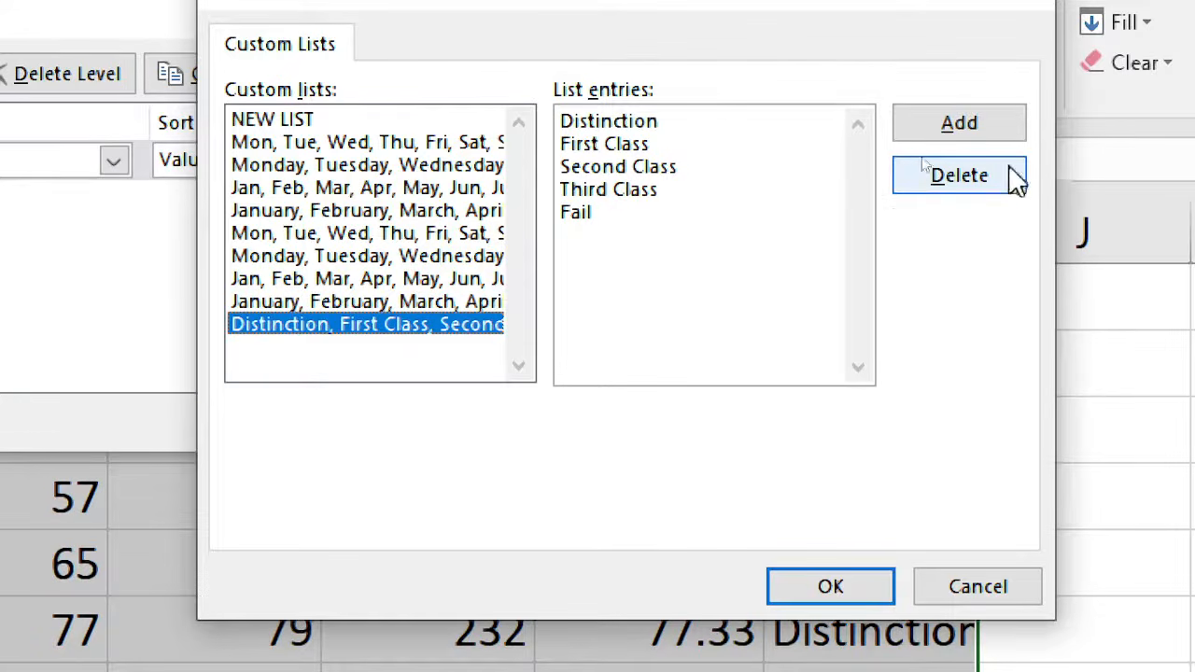
left_click(973, 176)
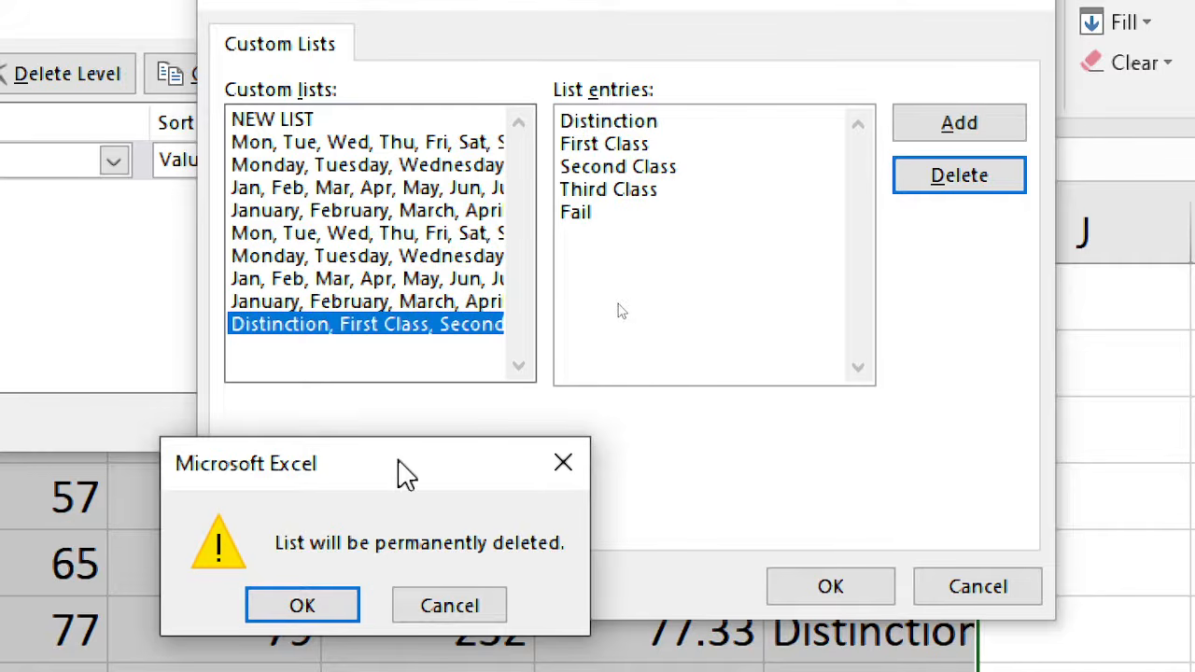
left_click_drag(405, 475, 981, 228)
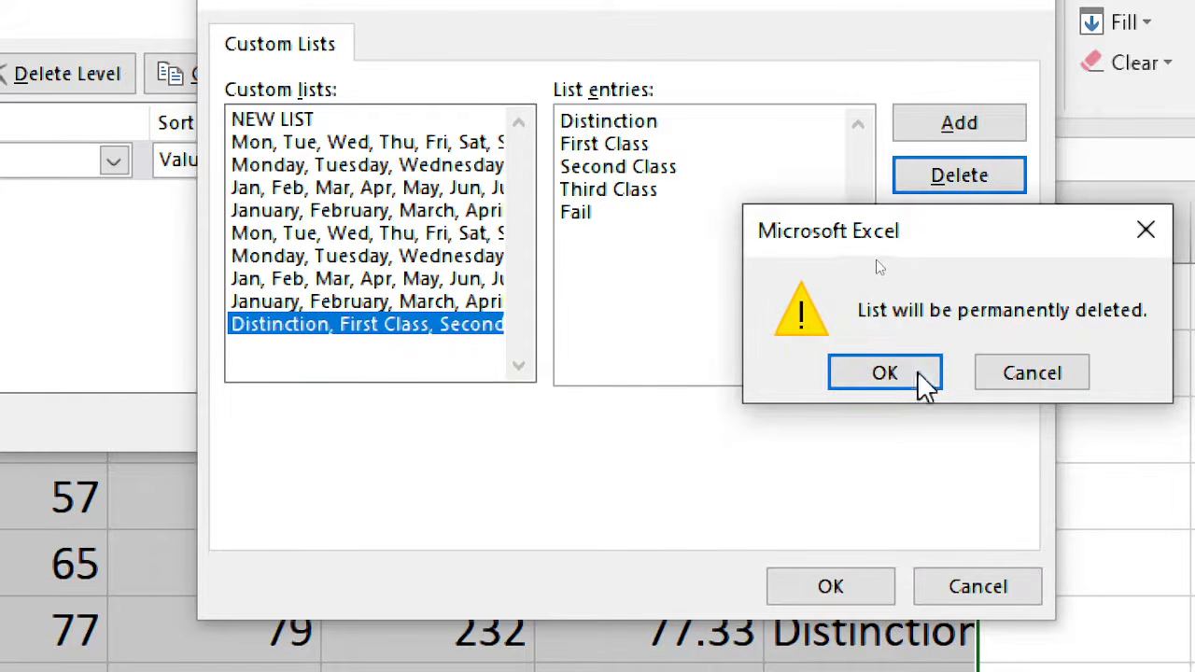
left_click(885, 373)
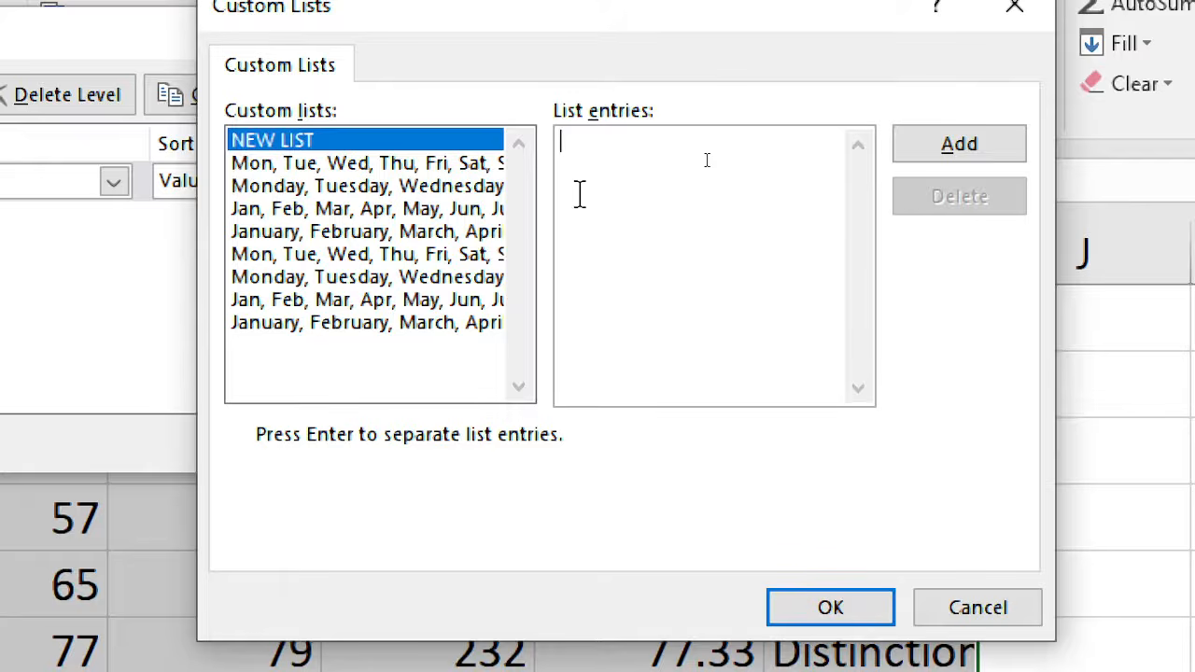
Step: Start a new custom list with Distinction and First Class as its first two entries
type("ist")
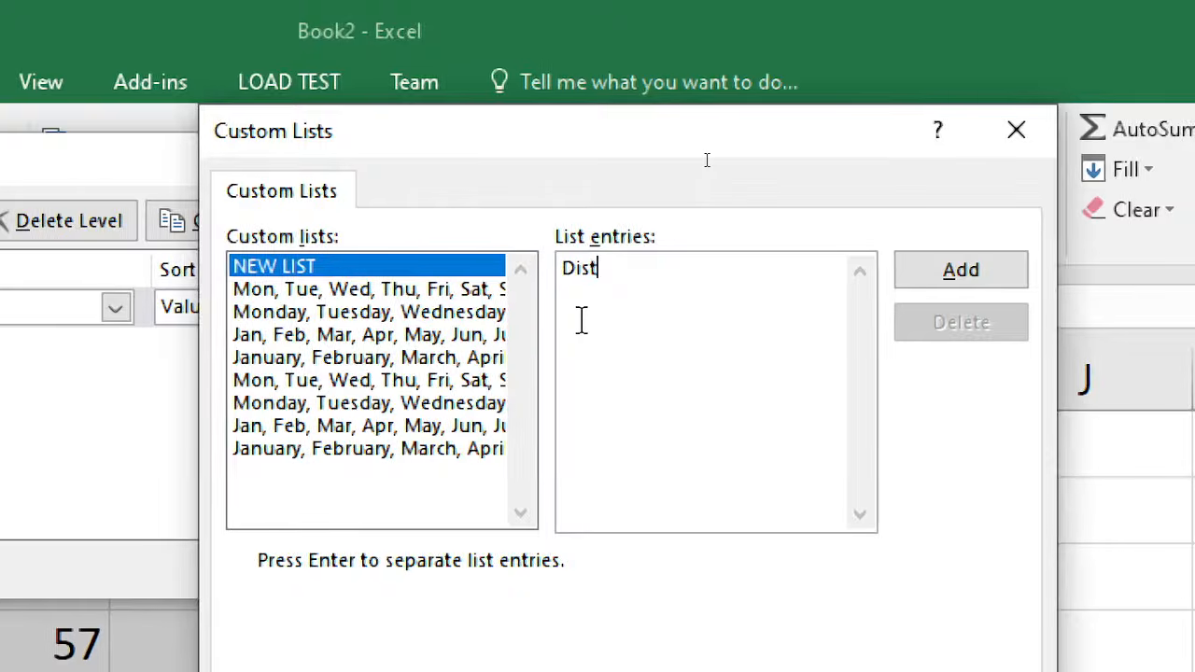
type("i")
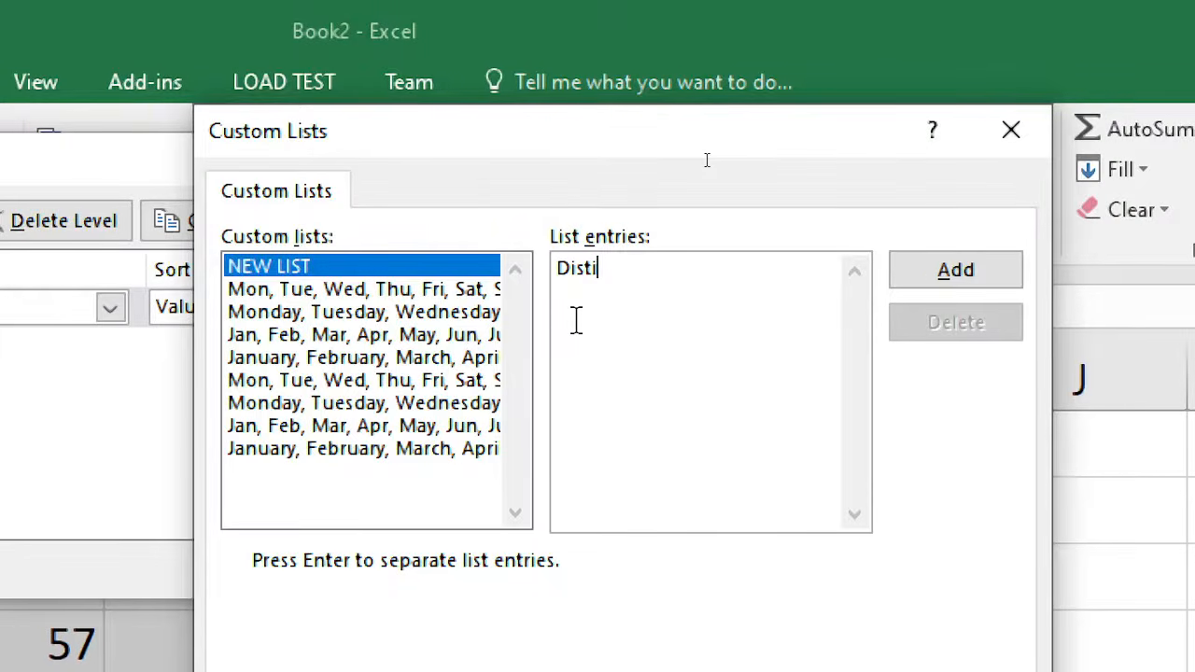
type("nct")
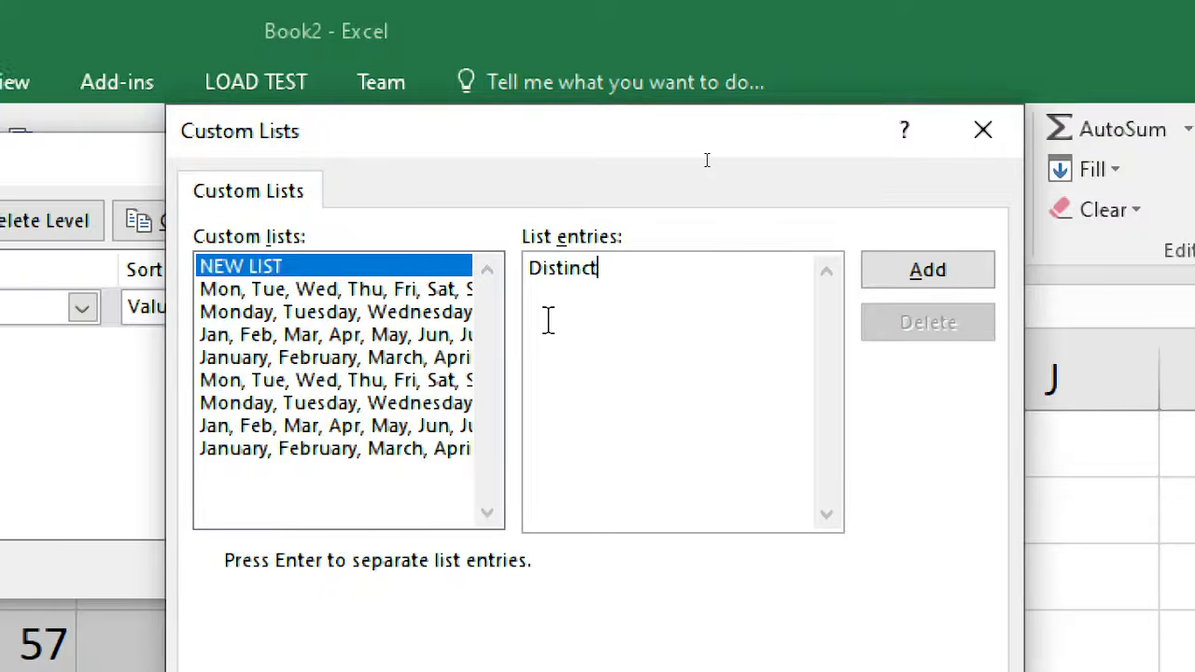
type("ion")
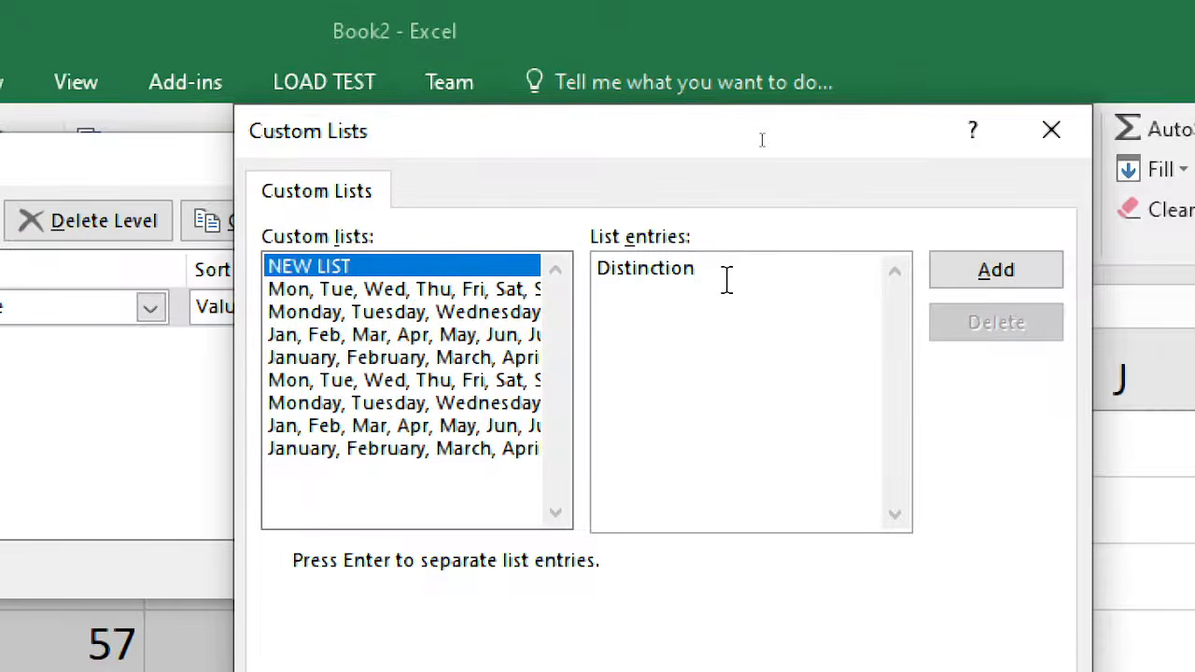
key("Return")
type("Fir")
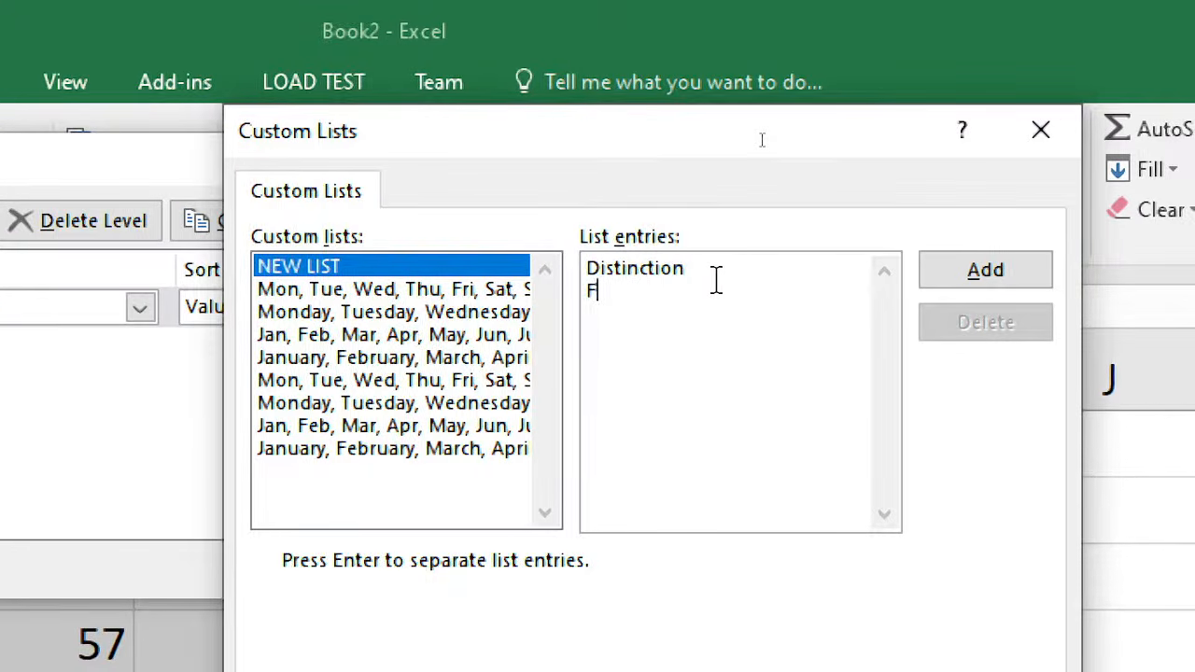
type("st C")
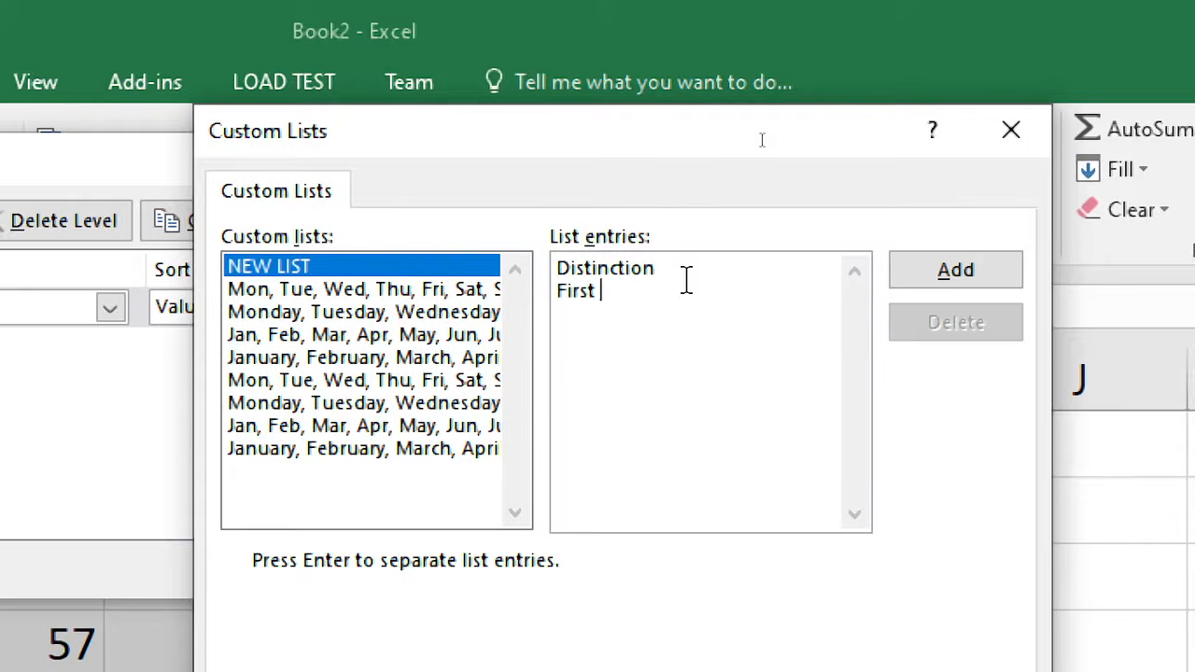
type("lass")
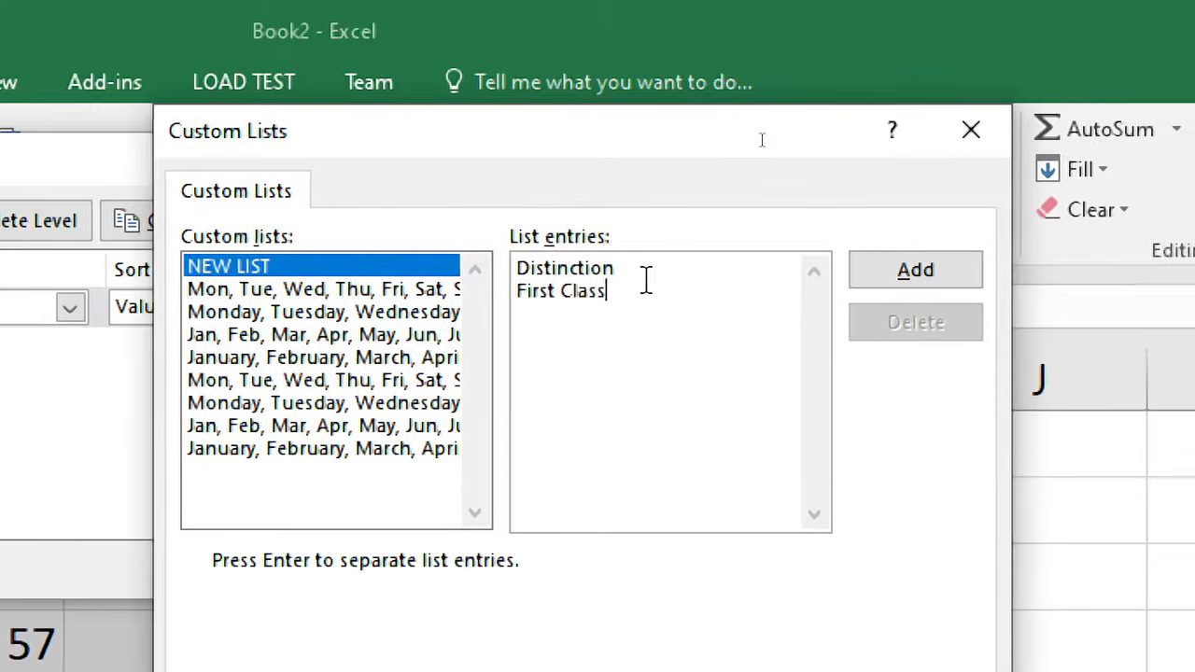
key("Return")
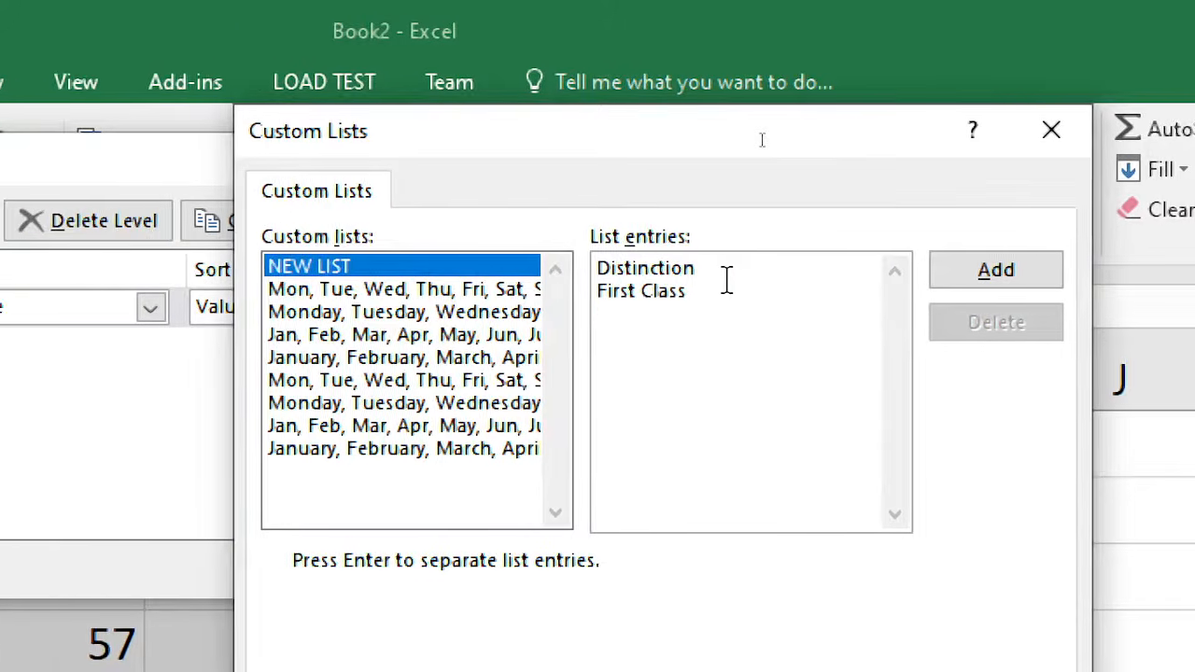
Step: Complete the custom list entries with Second Class, Pass and Fail, each on its own line
type("Second C")
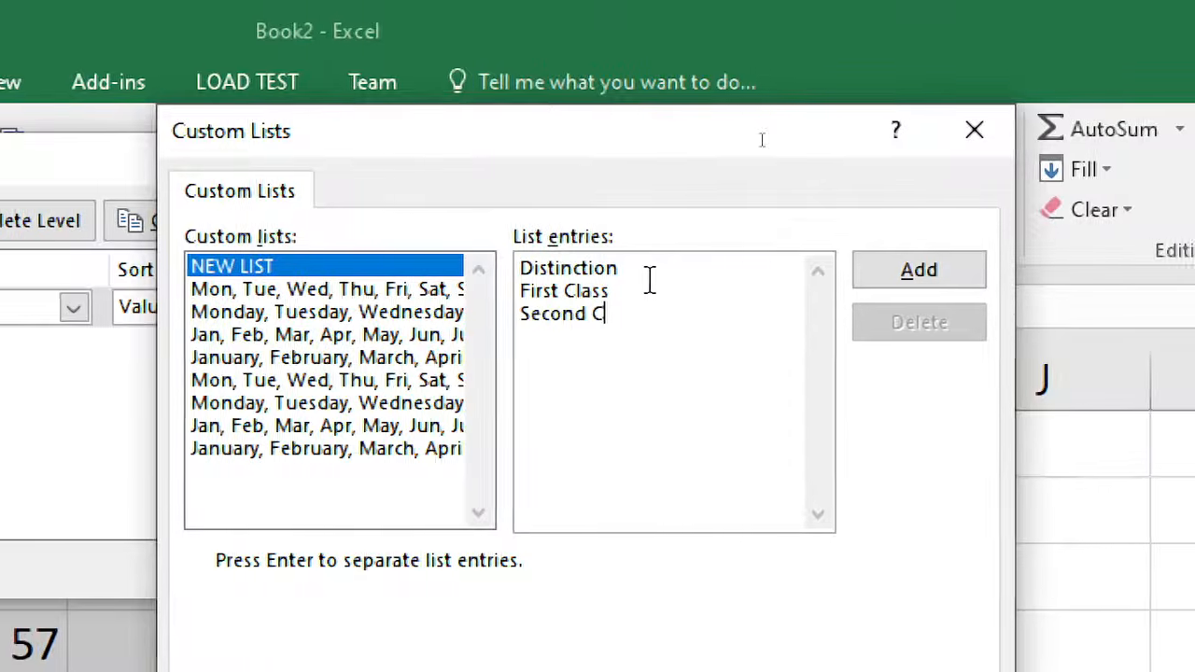
type("lass")
key("Return")
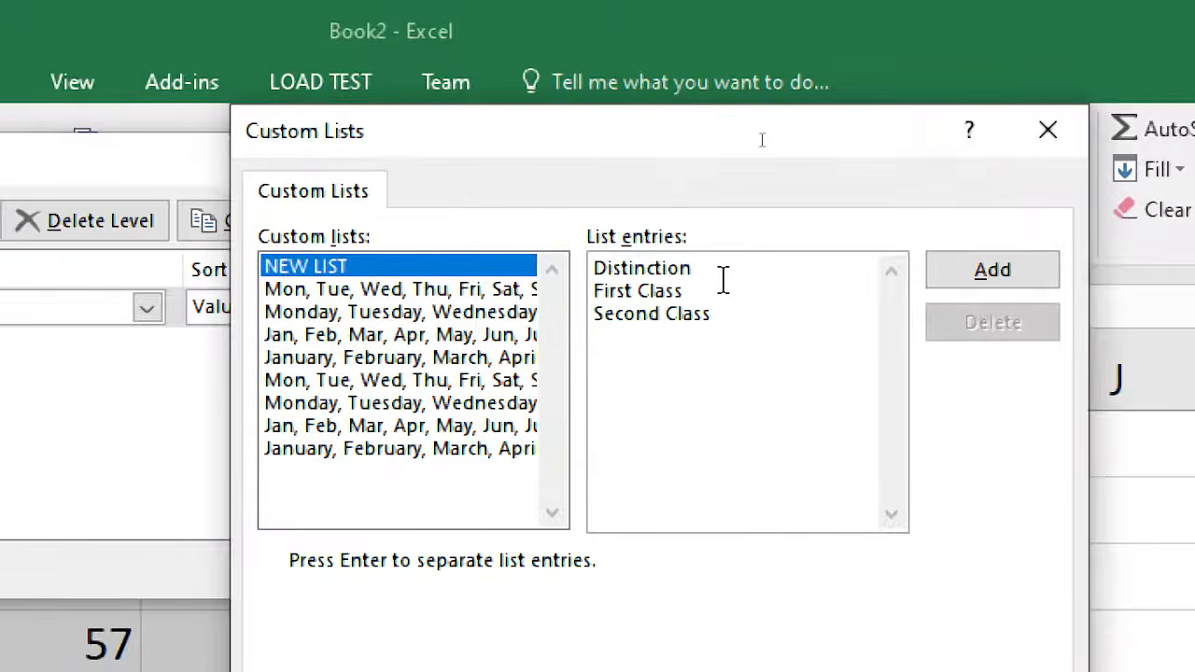
type("Pass")
key("Return")
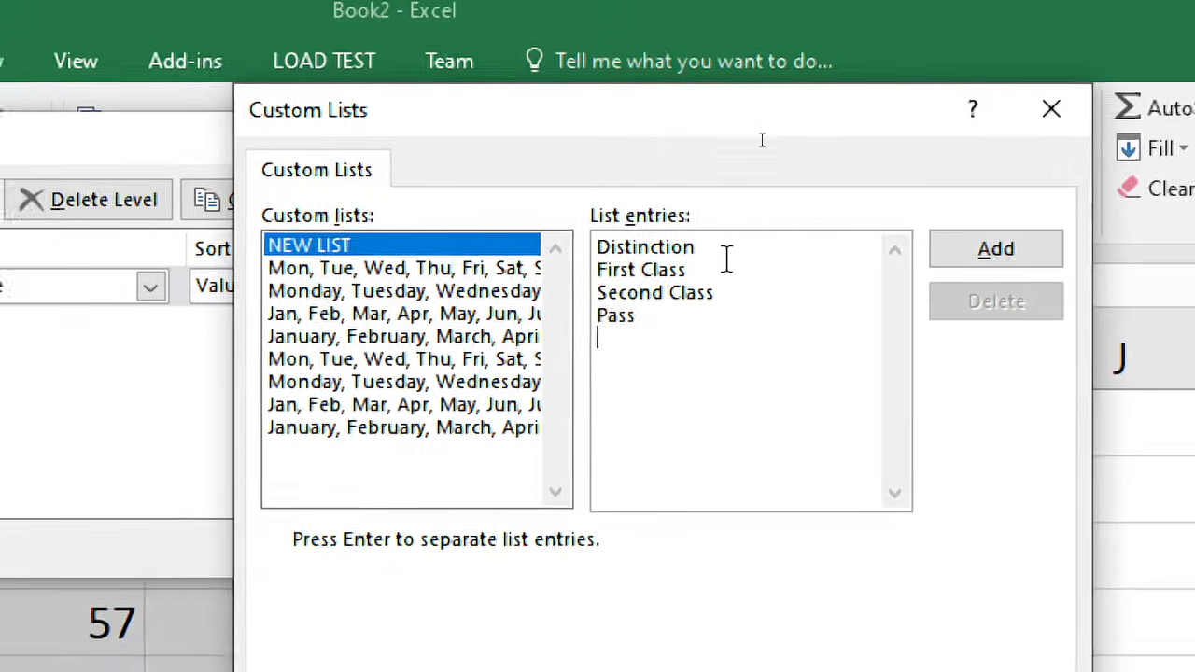
type("Fail")
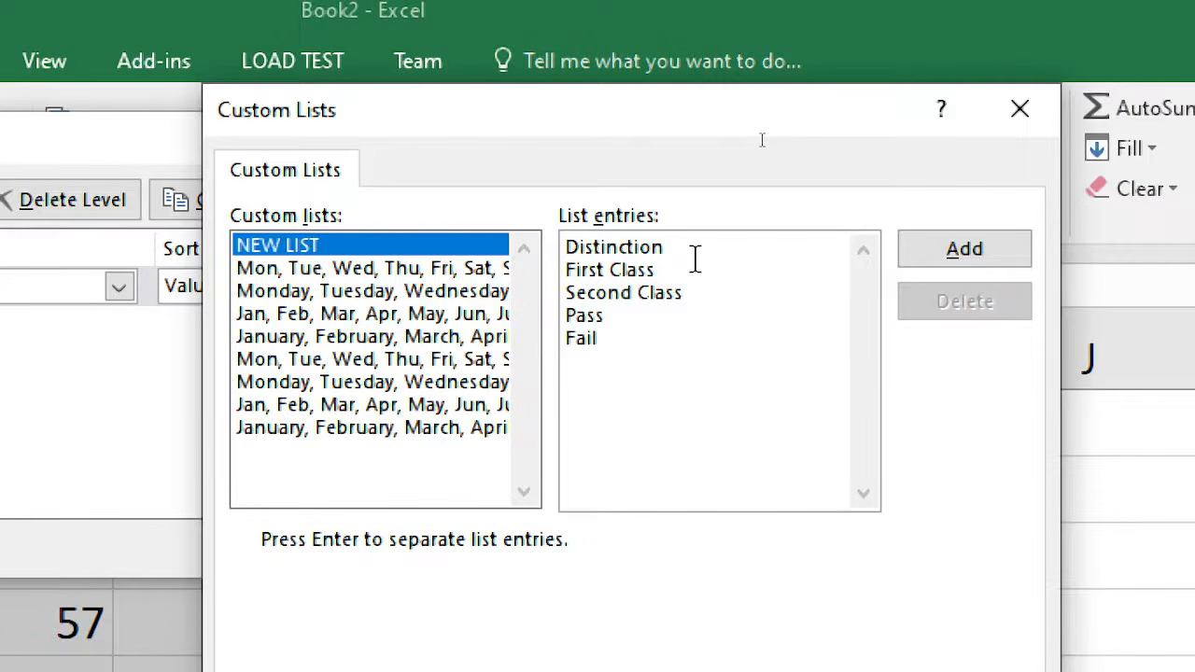
Step: Add the five-grade list to the custom lists and apply it as the Grade level's sort order
left_click_drag(696, 257, 565, 247)
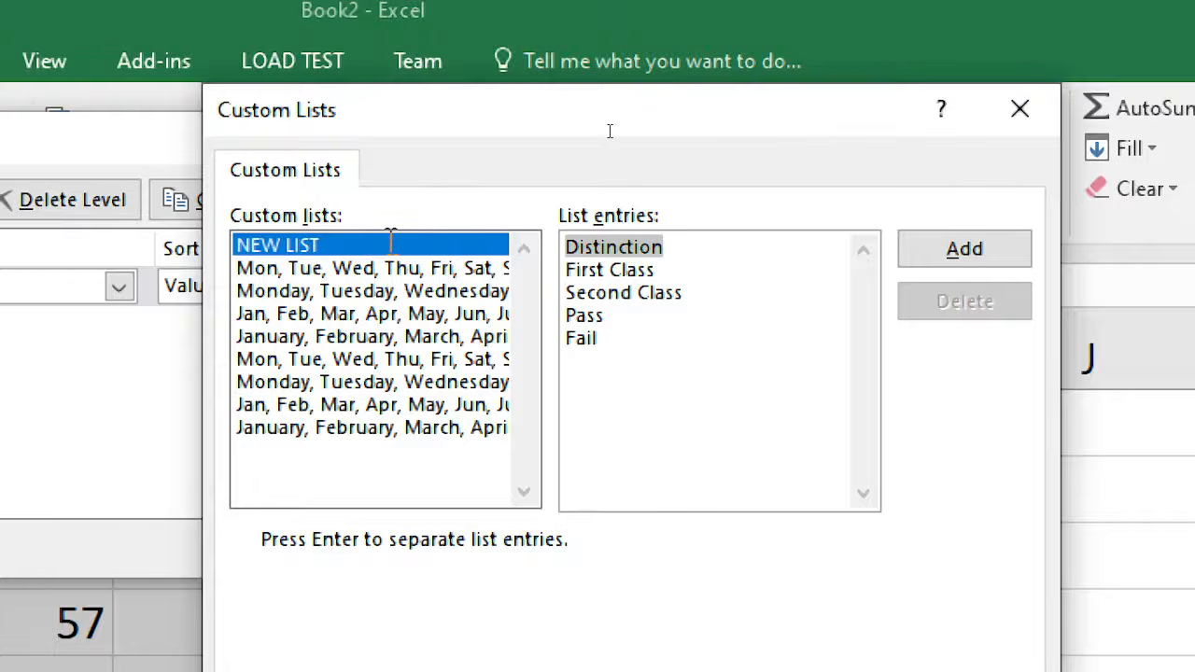
left_click(680, 259)
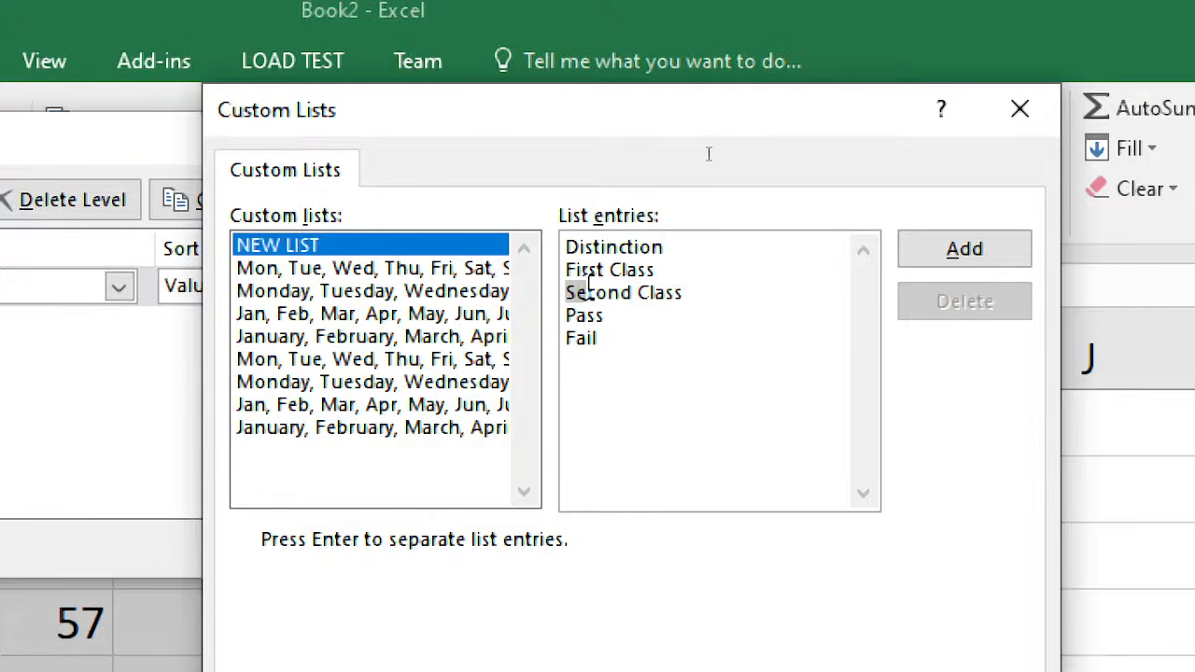
left_click_drag(657, 271, 541, 262)
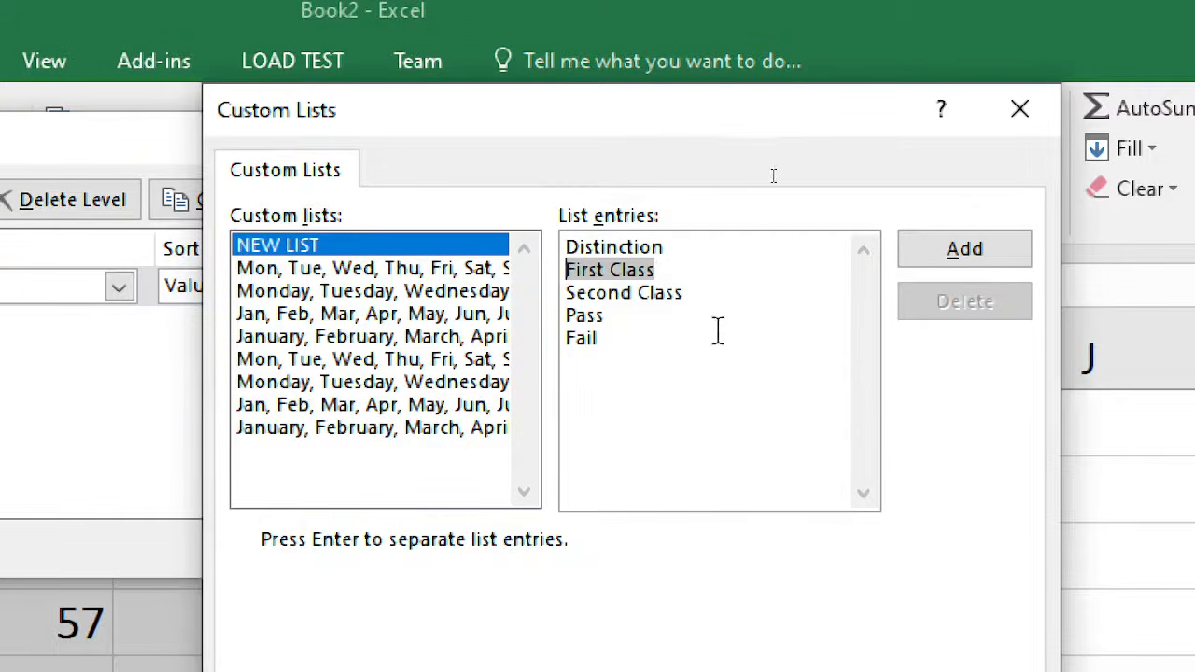
left_click_drag(699, 306, 567, 291)
left_click(620, 317)
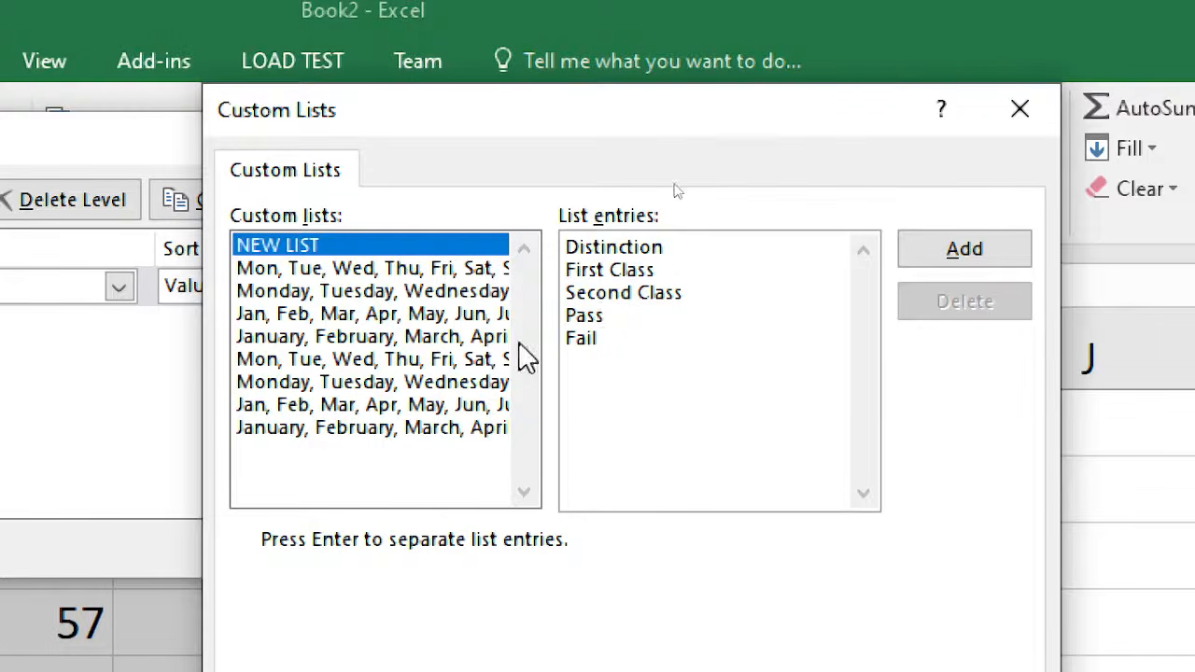
left_click(993, 250)
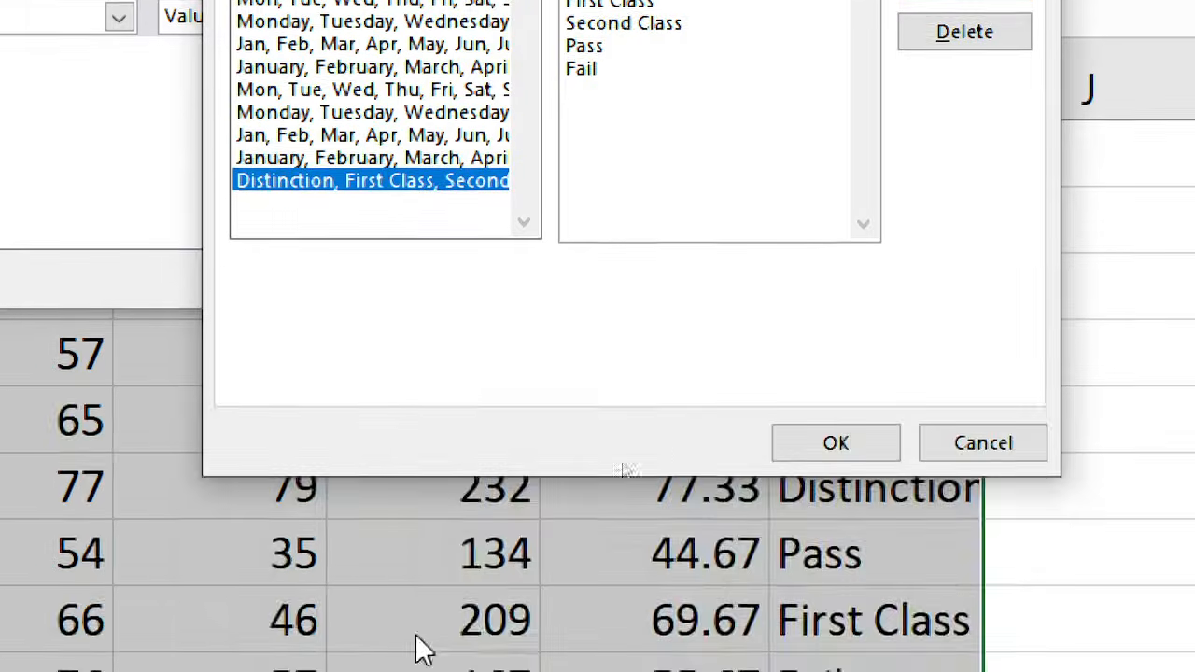
left_click(836, 443)
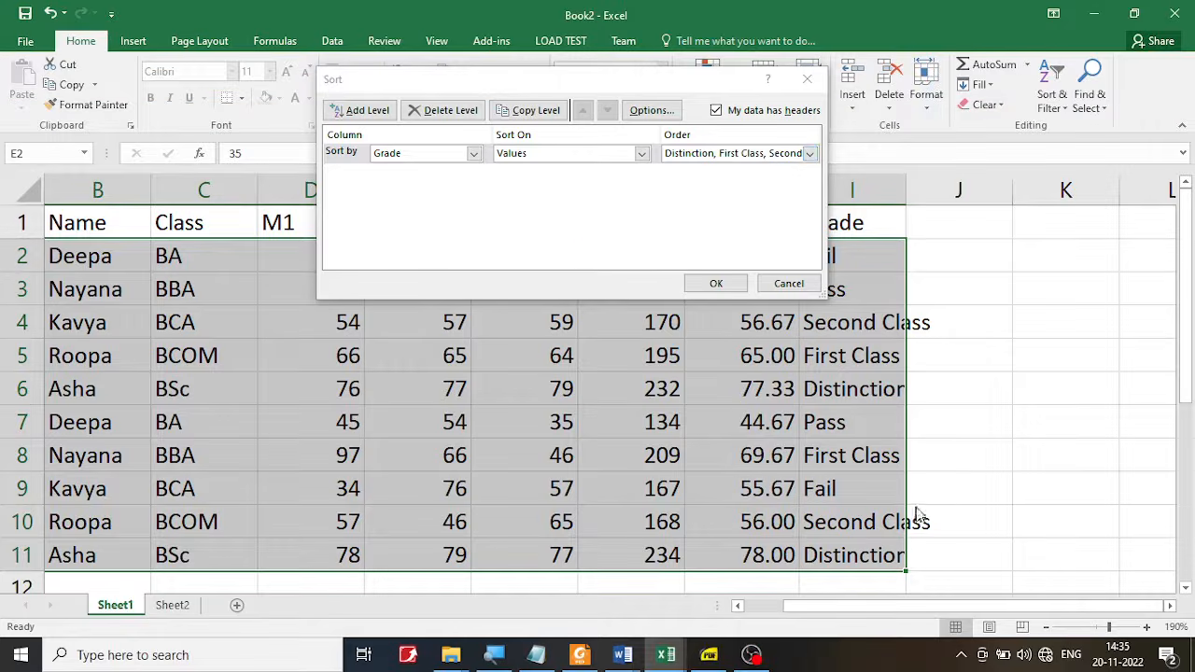
Step: Switch to I SEM FIT LAB Revised.pdf, review the class order and average sorting requirements, and return to the Book2 workbook
left_click(709, 654)
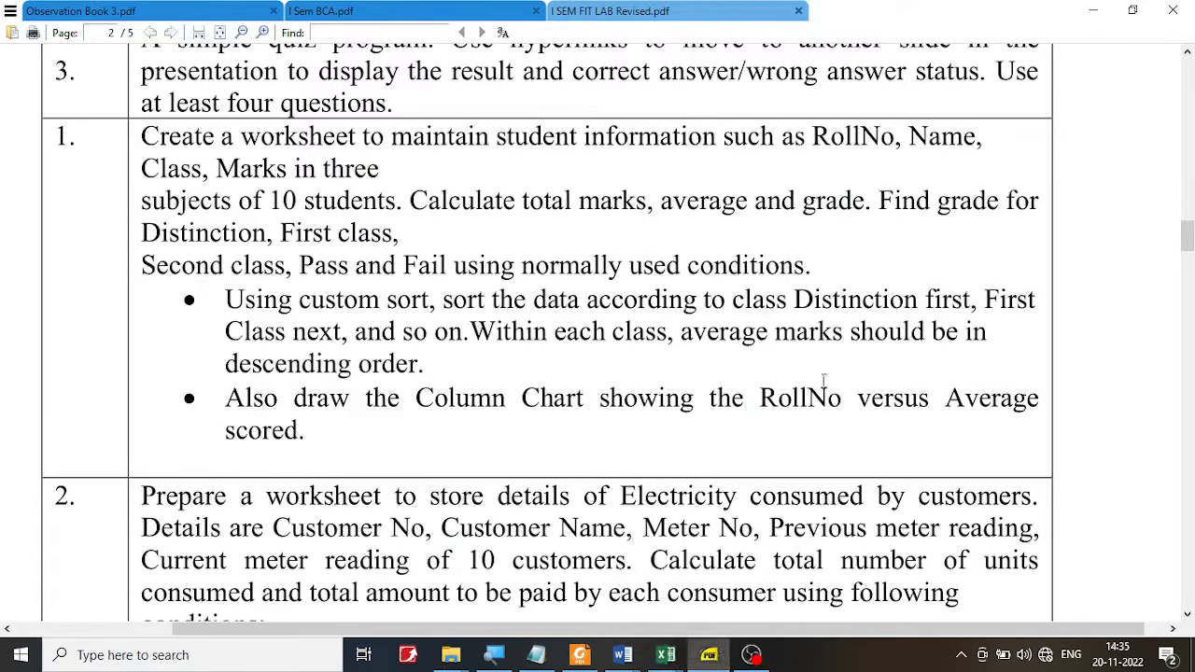
left_click_drag(822, 300, 978, 291)
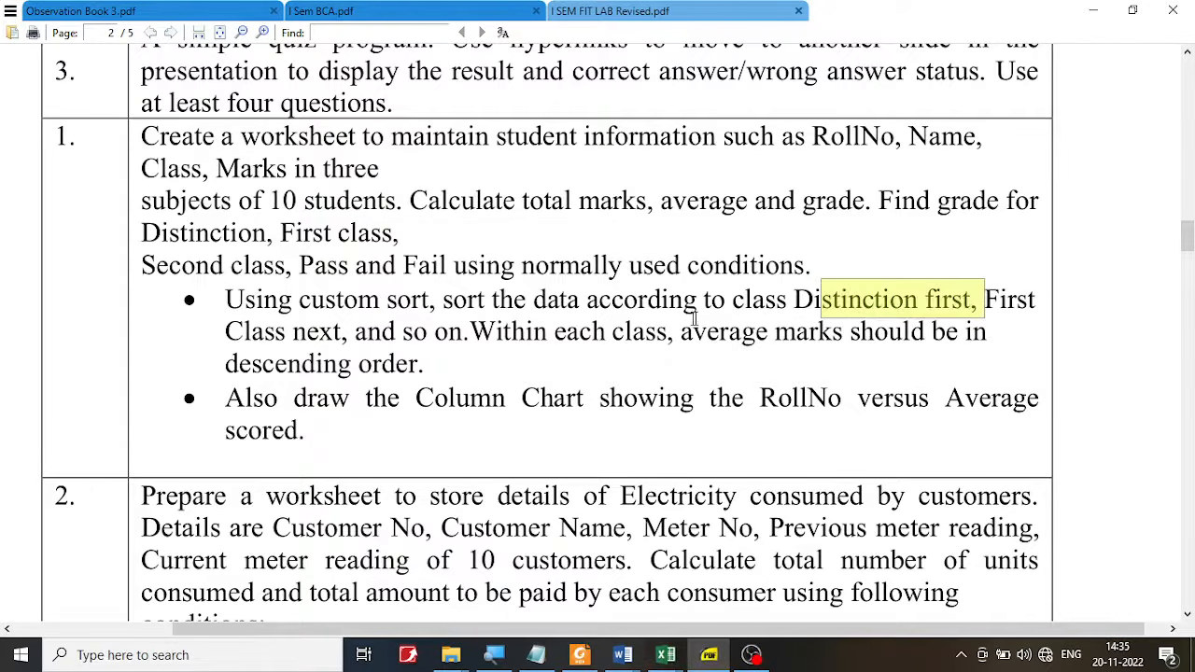
left_click_drag(694, 331, 861, 332)
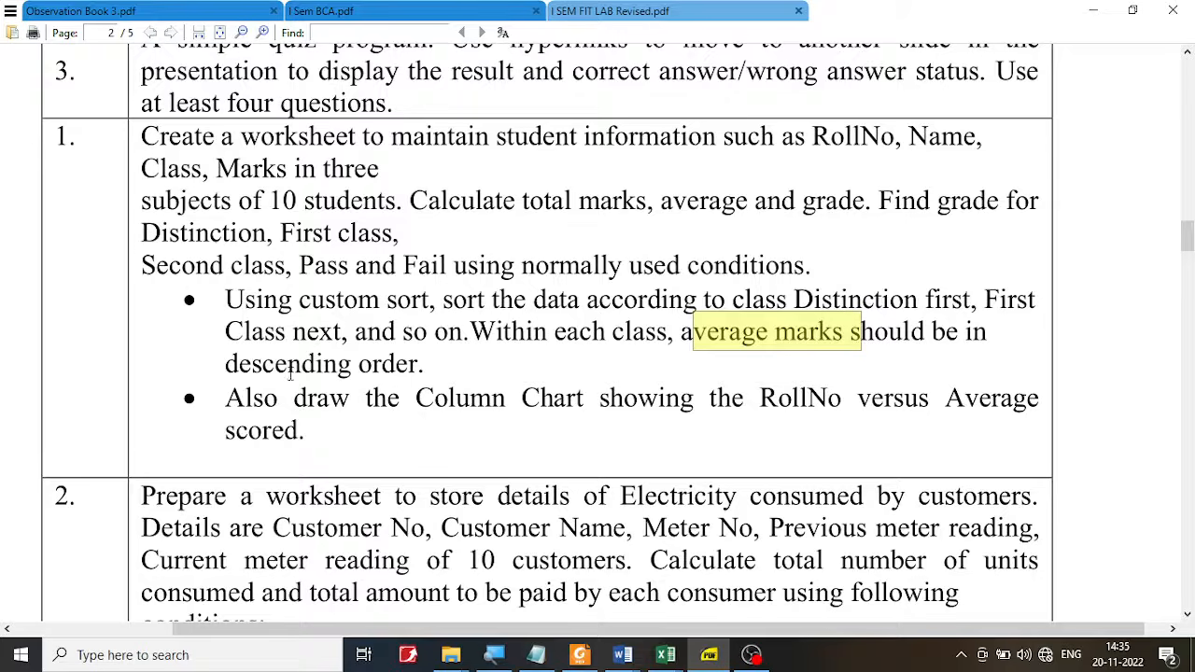
left_click_drag(217, 374, 393, 369)
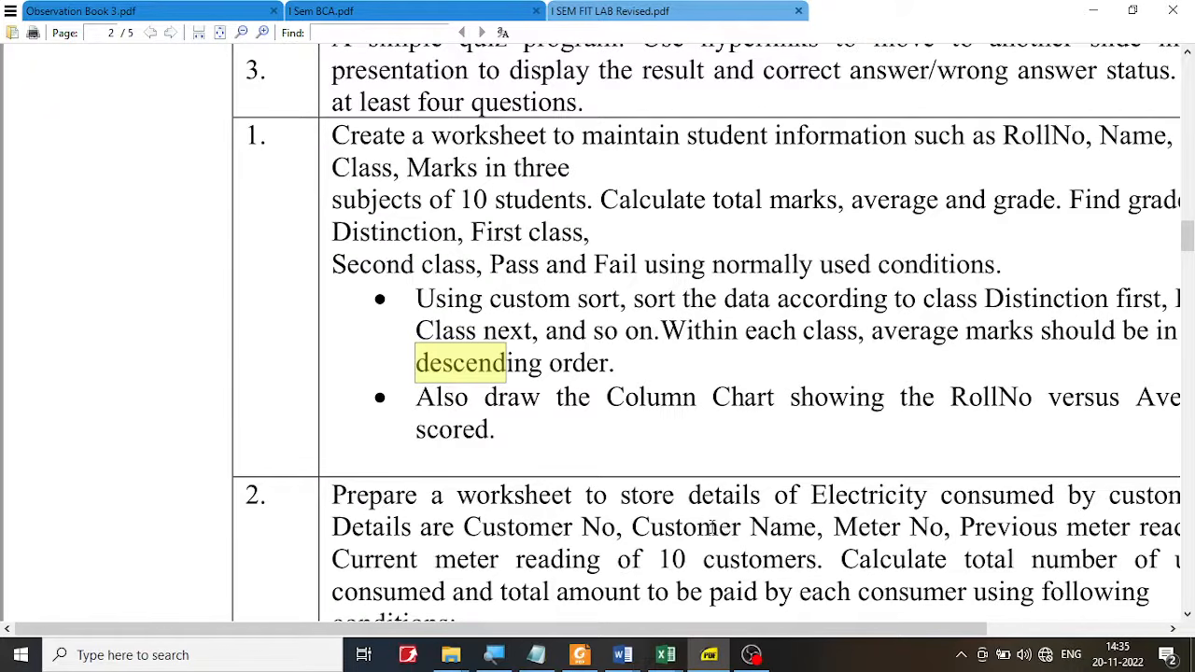
left_click(663, 659)
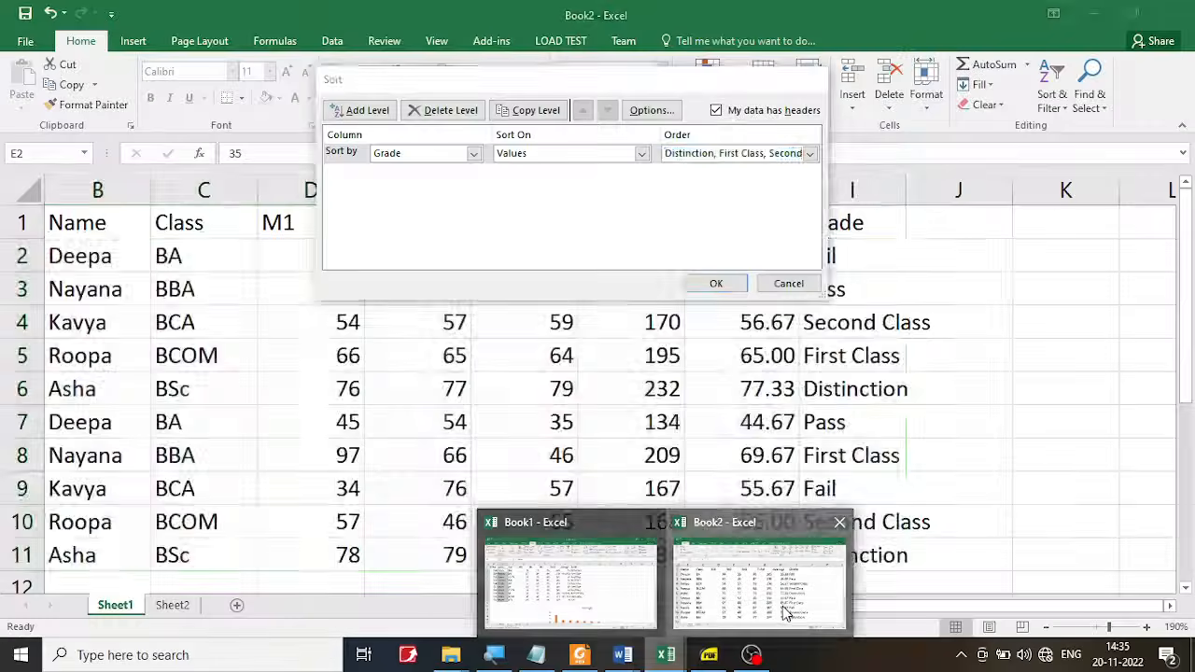
left_click(782, 605)
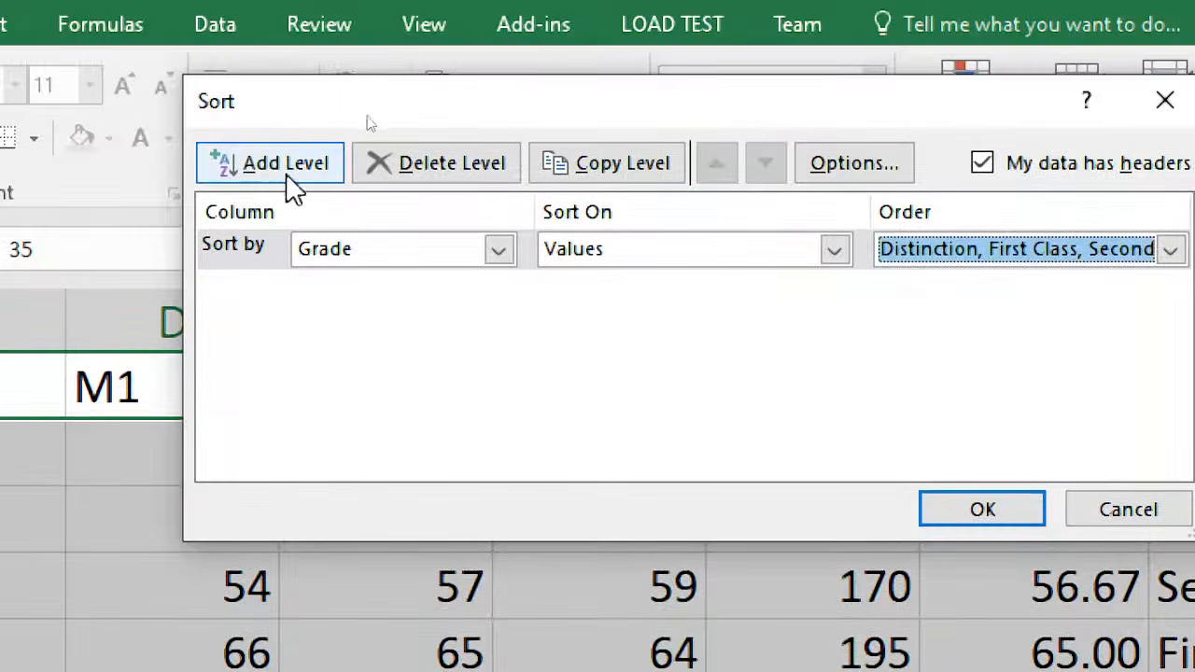
Step: Add a second sort level below Grade and sort it by the Average column
left_click(285, 168)
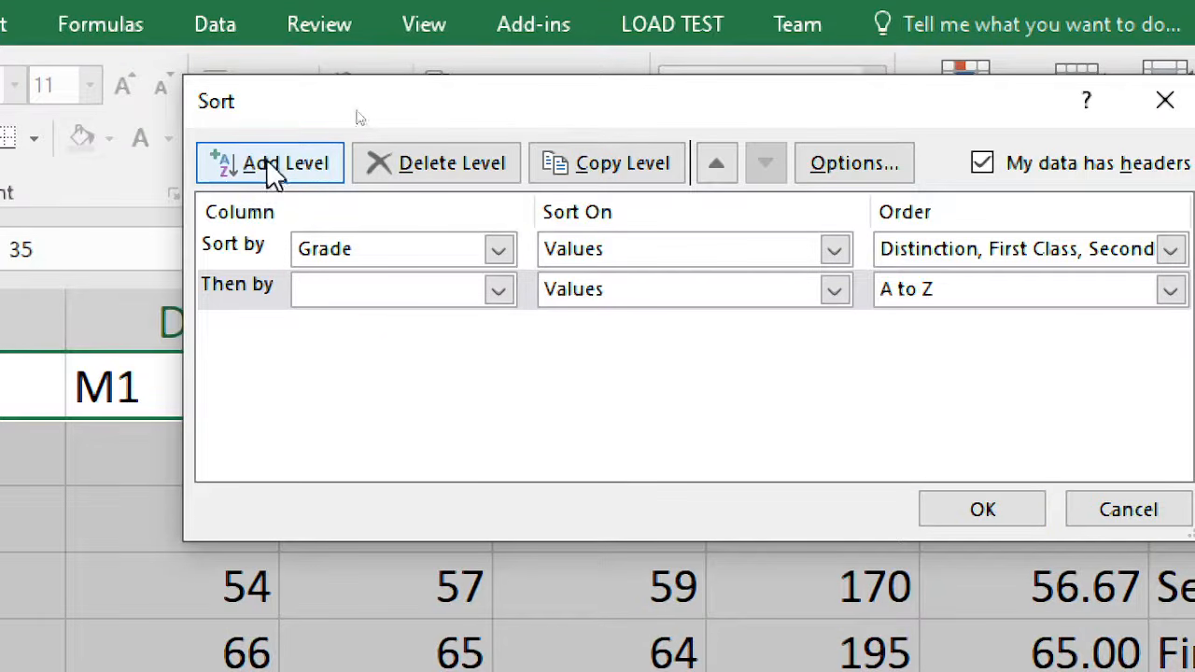
left_click(494, 187)
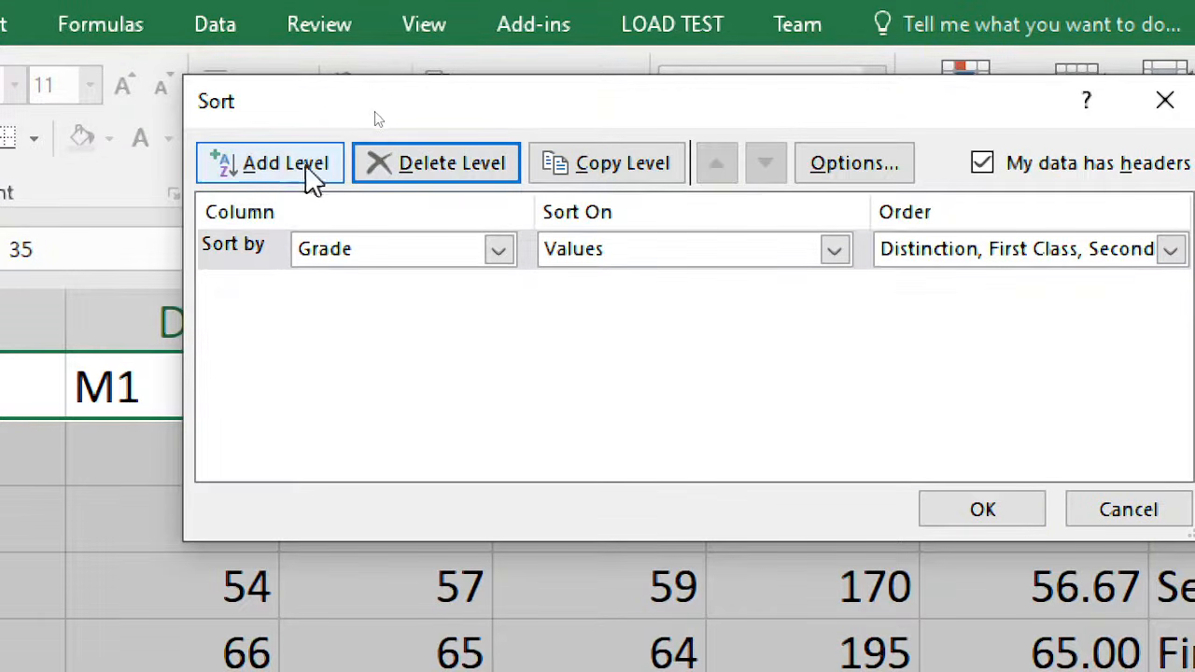
left_click(286, 179)
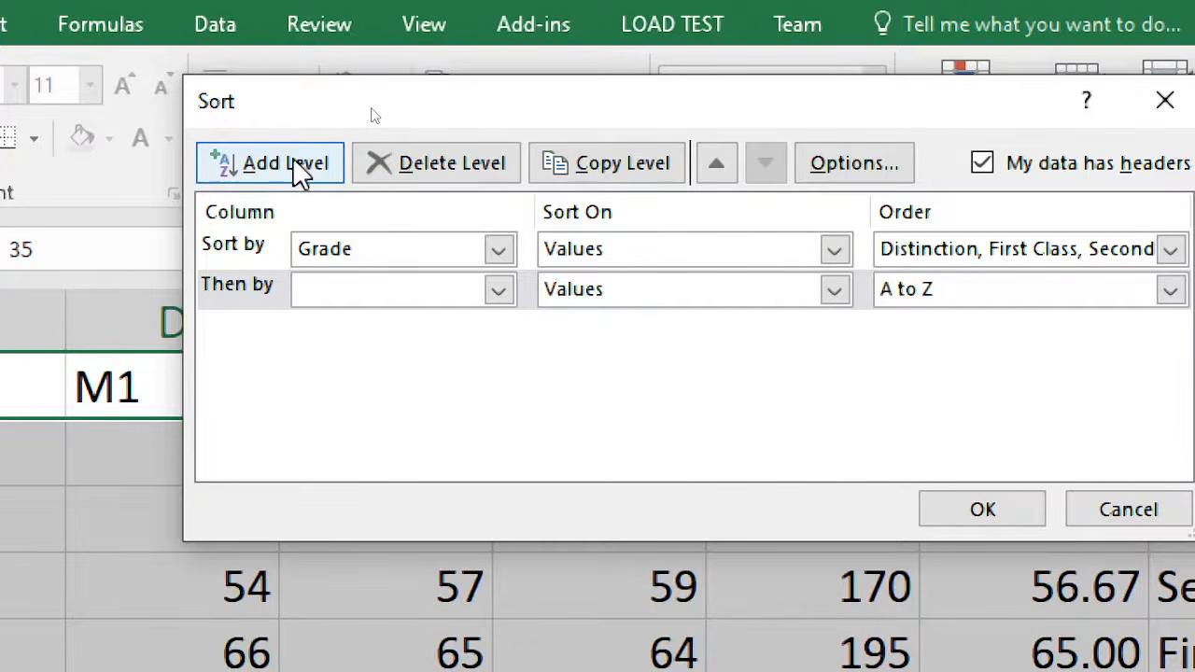
left_click(499, 289)
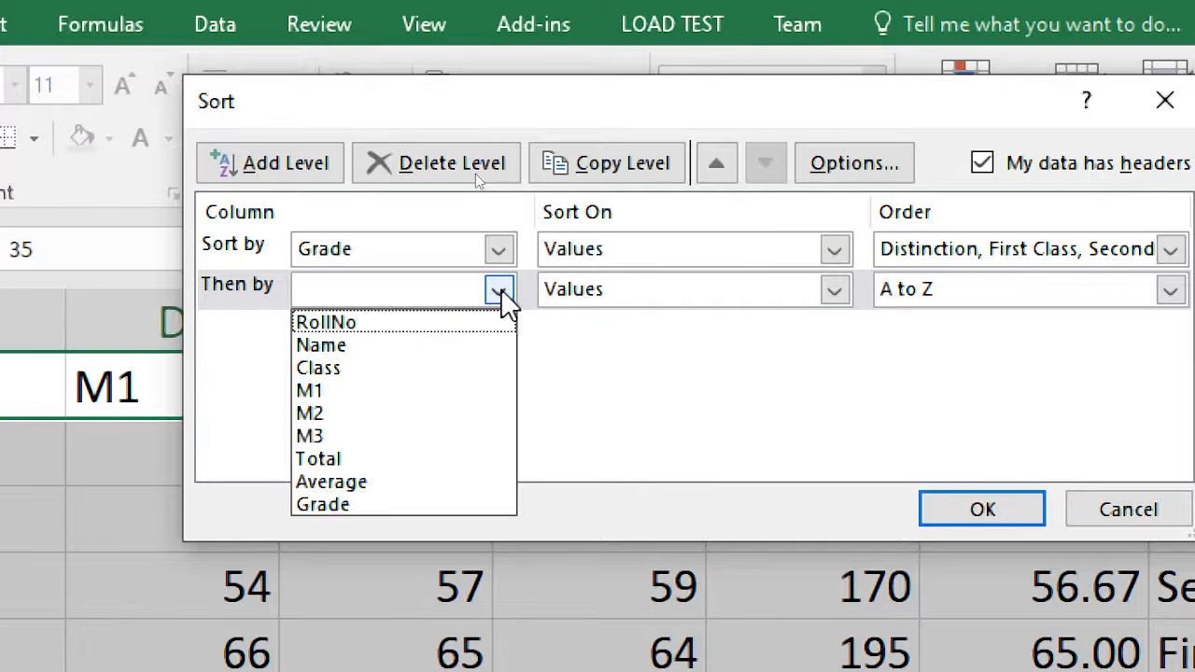
left_click(380, 483)
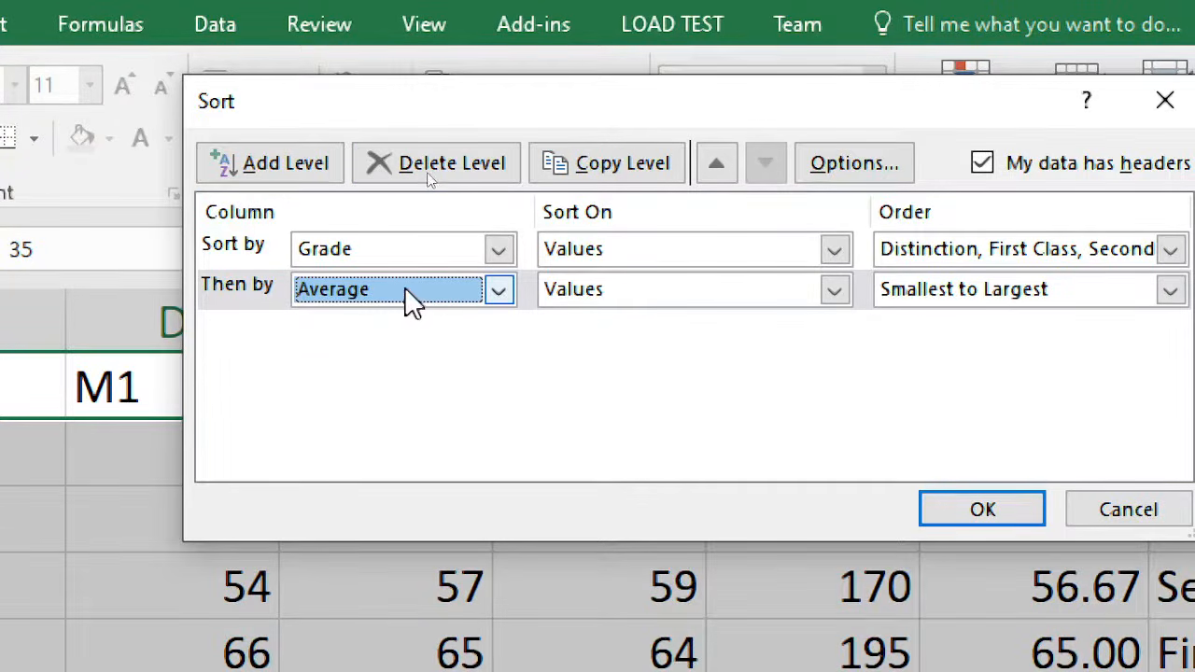
Step: Order the Average level from Largest to Smallest and apply the custom sort to the marks table
left_click(1025, 296)
left_click(933, 347)
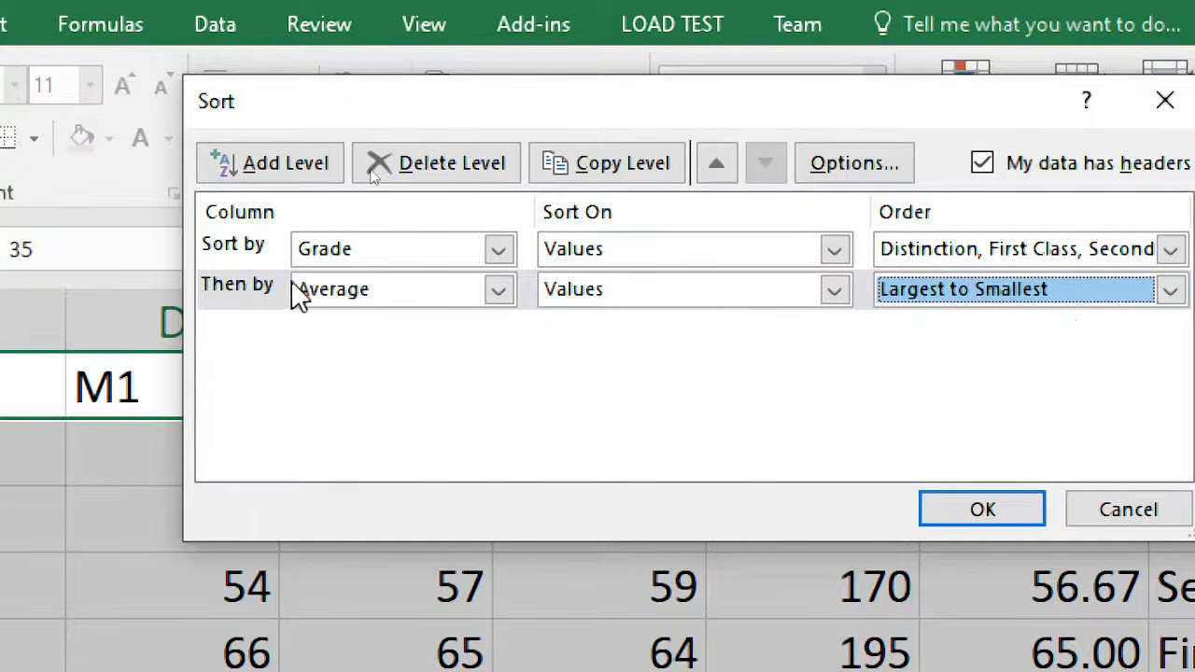
left_click(983, 511)
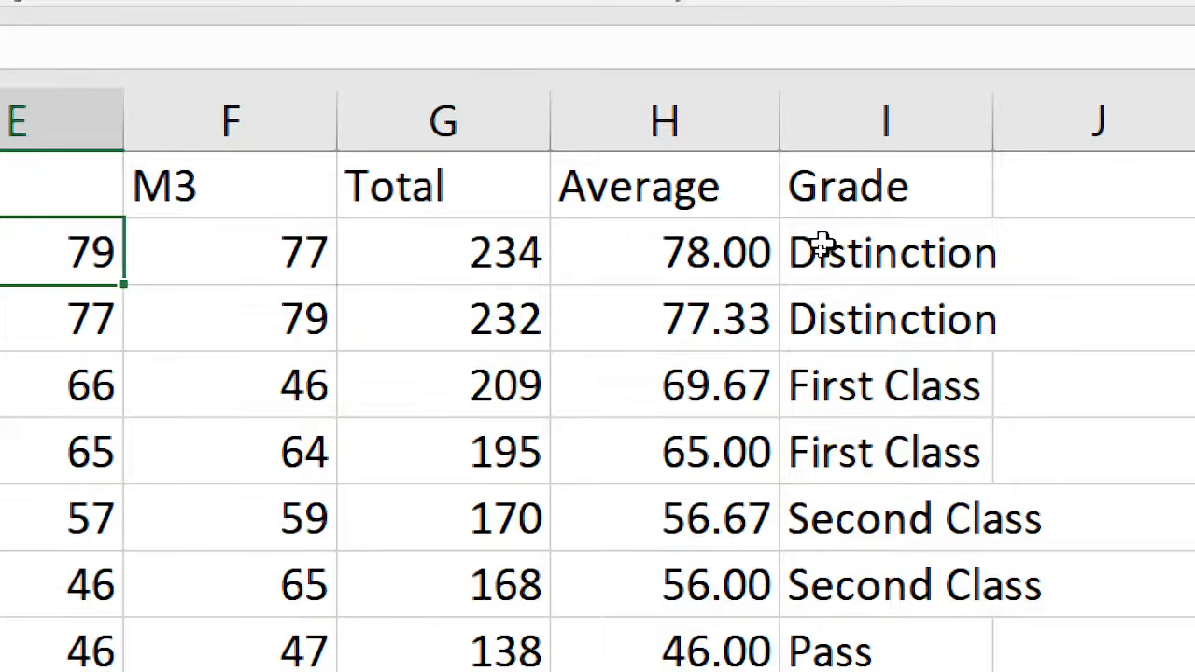
Step: Examine the order of the Distinction and First Class rows and their averages in the sorted table
left_click_drag(819, 245, 819, 312)
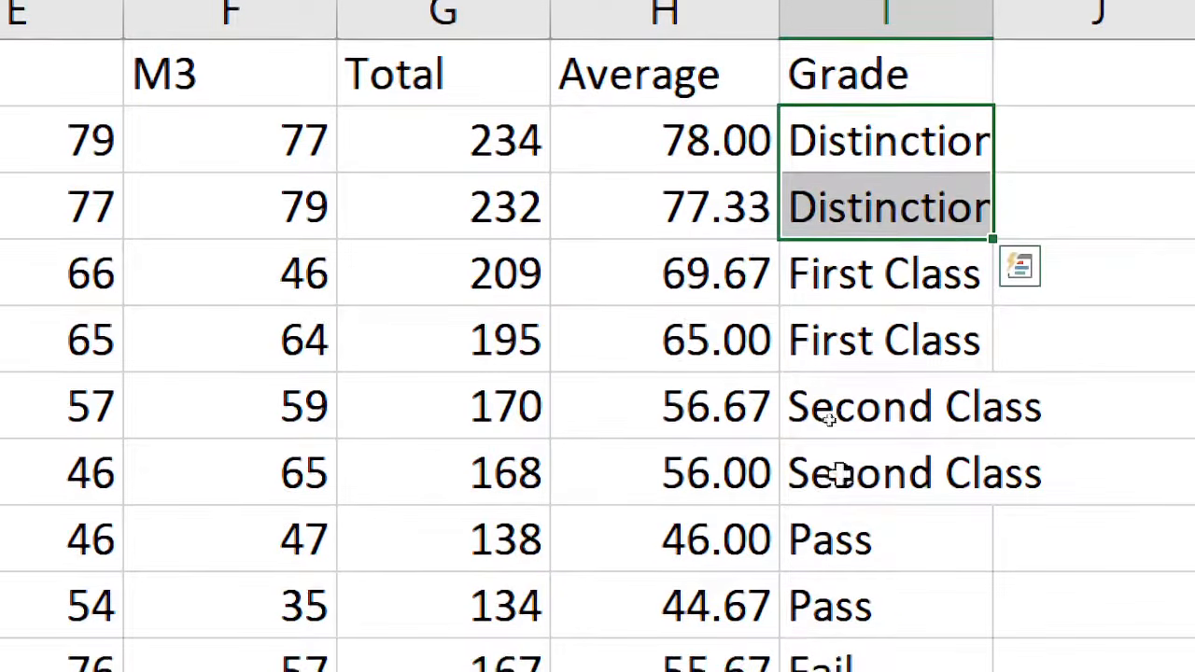
left_click_drag(844, 271, 840, 342)
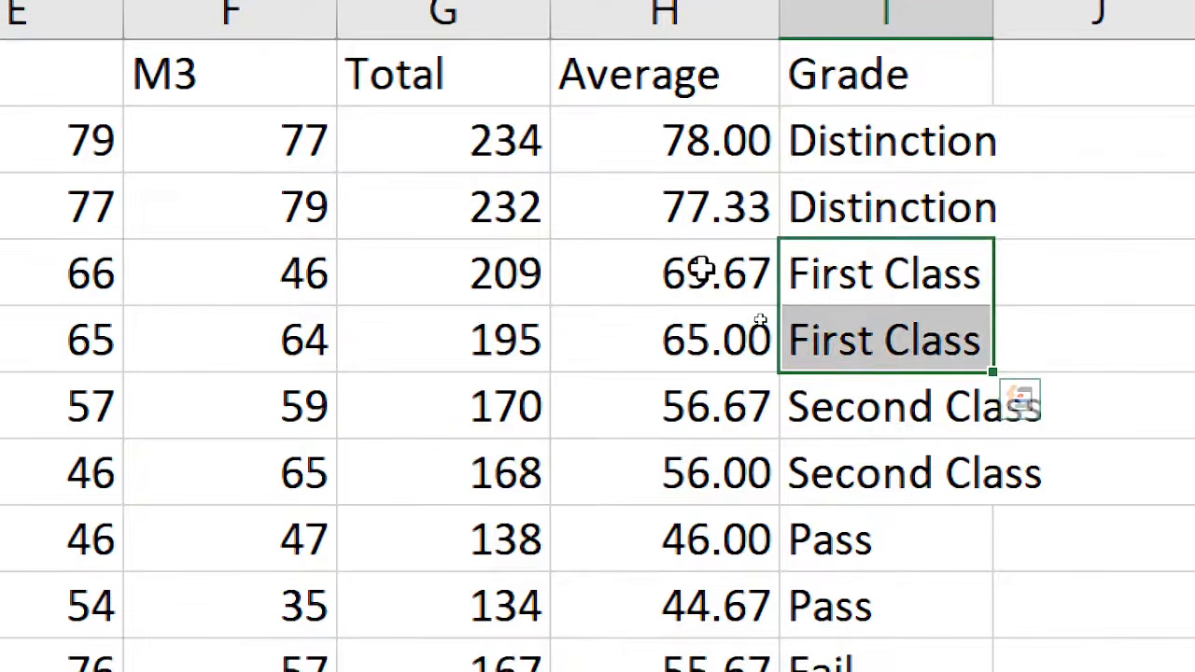
left_click(700, 328)
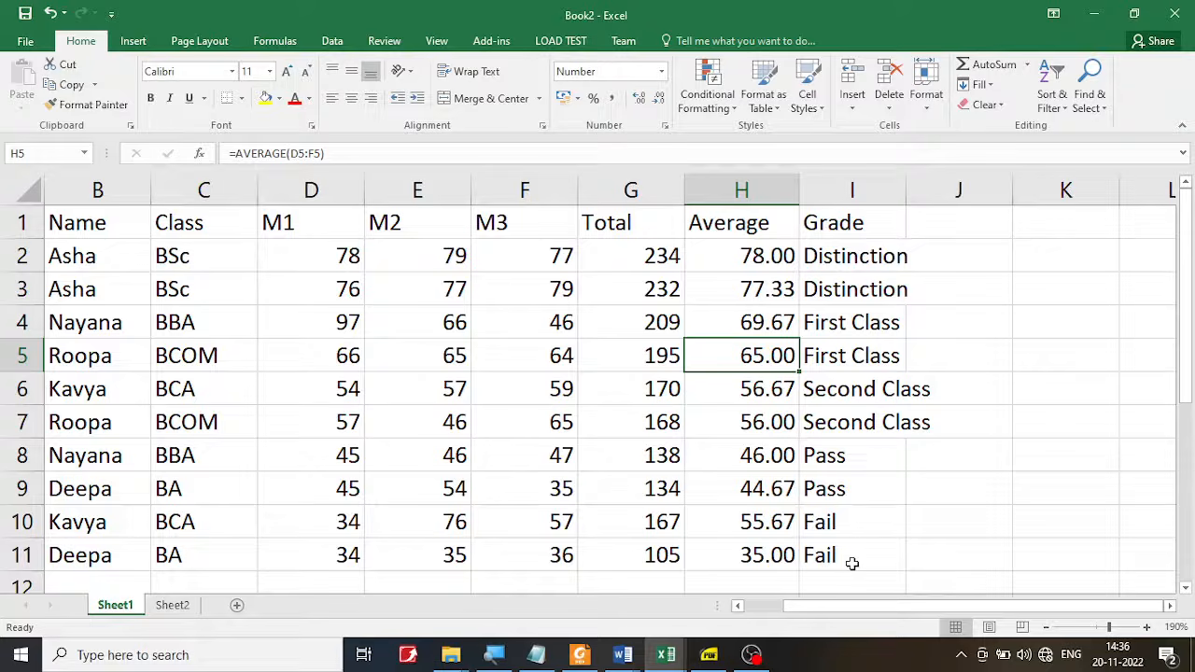
Step: Switch to I SEM FIT LAB Revised.pdf, review the custom sort and RollNo versus Average chart requirements, and return to the Book2 workbook
left_click(711, 655)
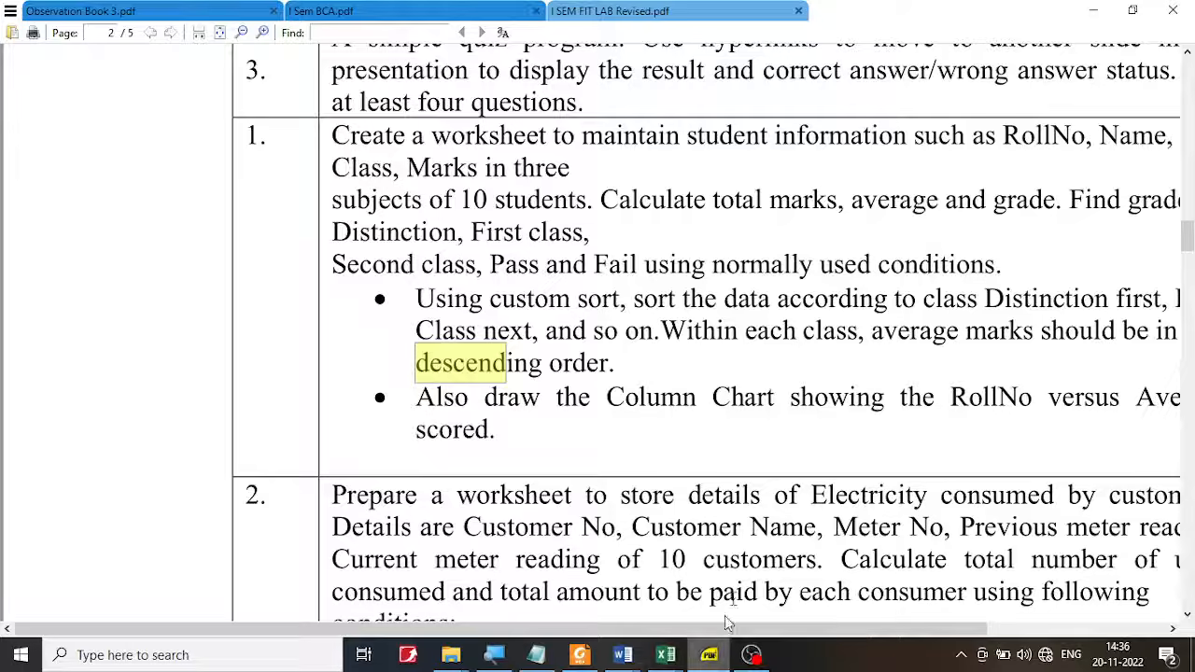
left_click(663, 371)
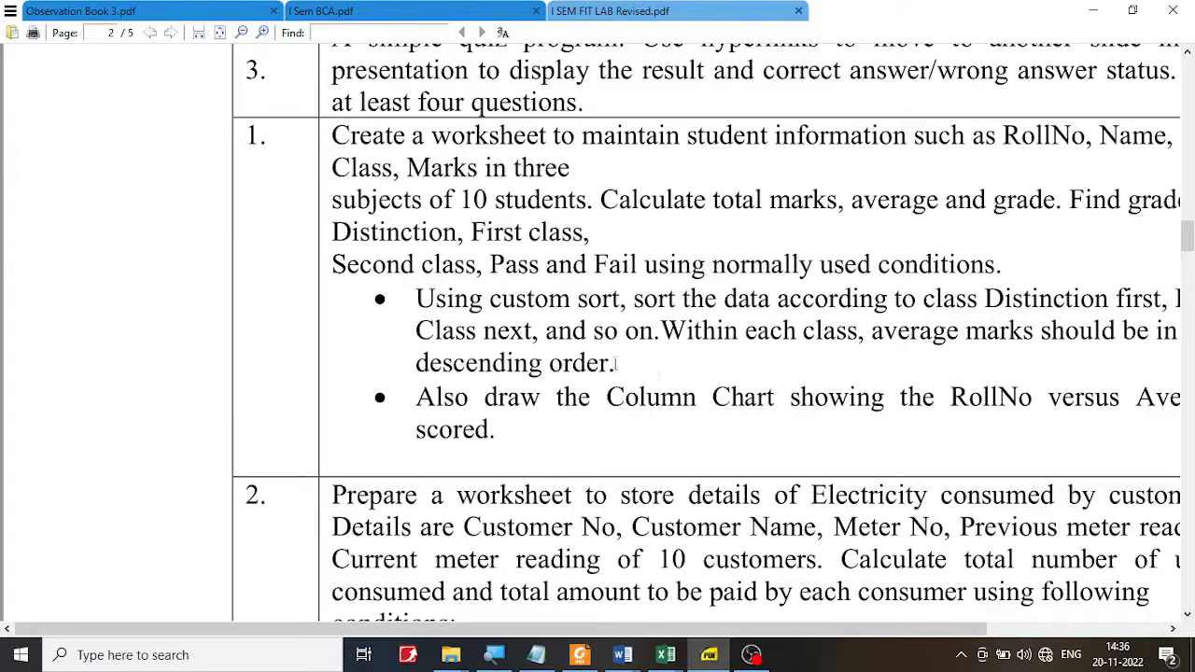
left_click_drag(615, 363, 419, 303)
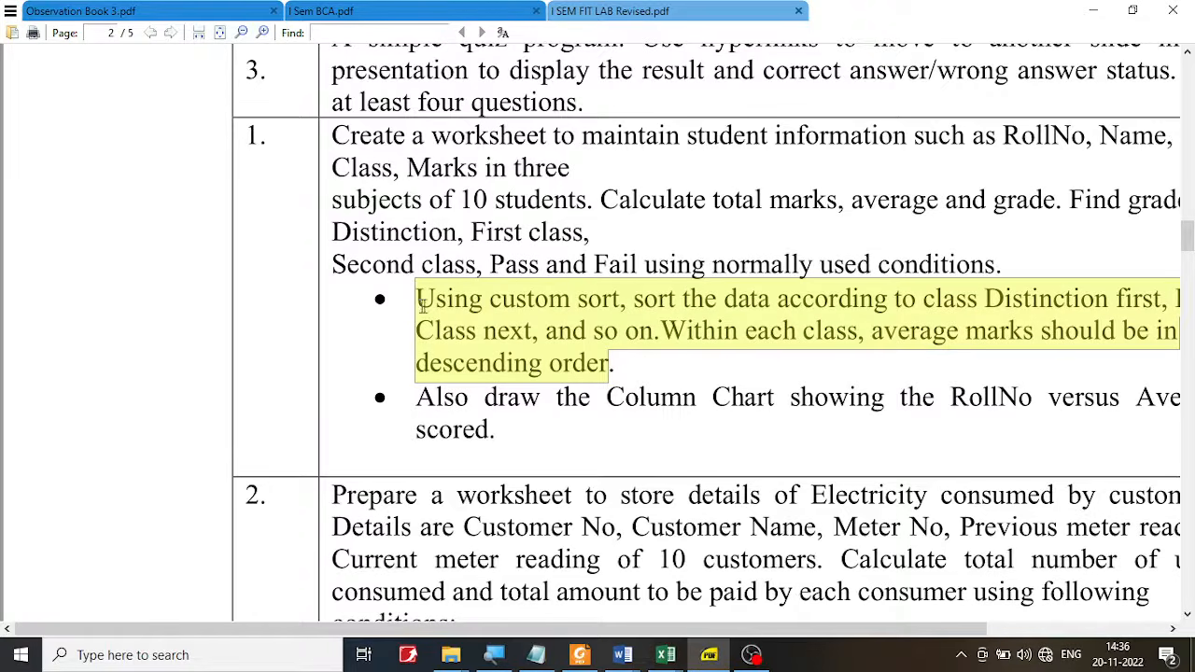
left_click_drag(947, 621, 1091, 621)
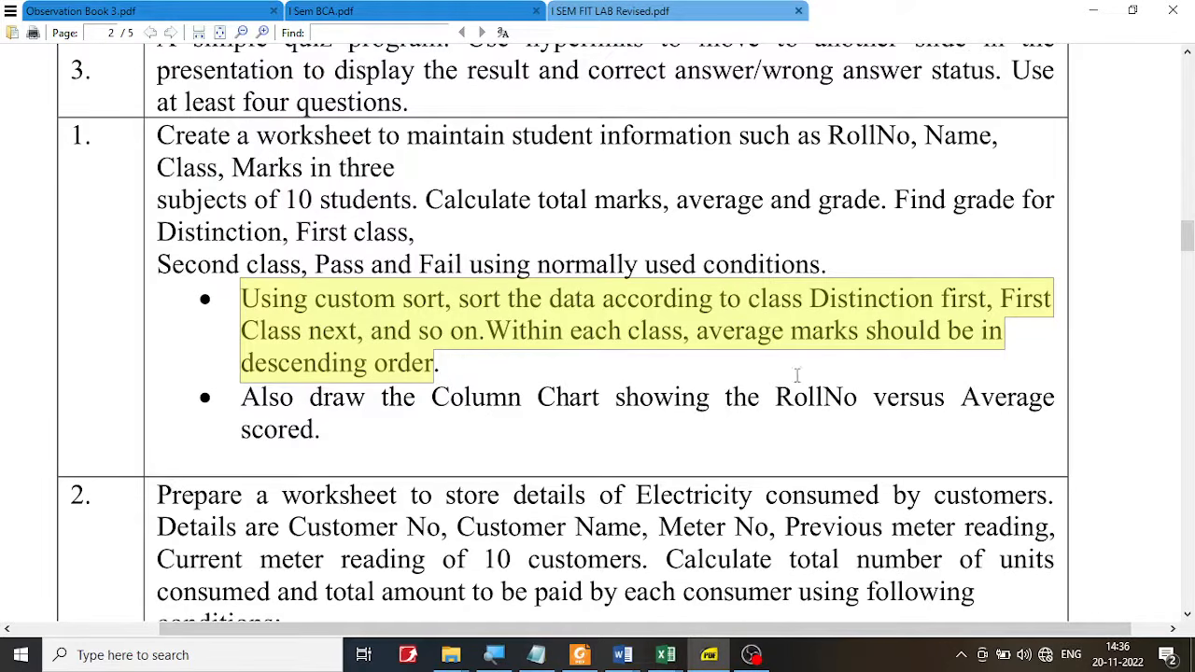
left_click_drag(779, 399, 1032, 425)
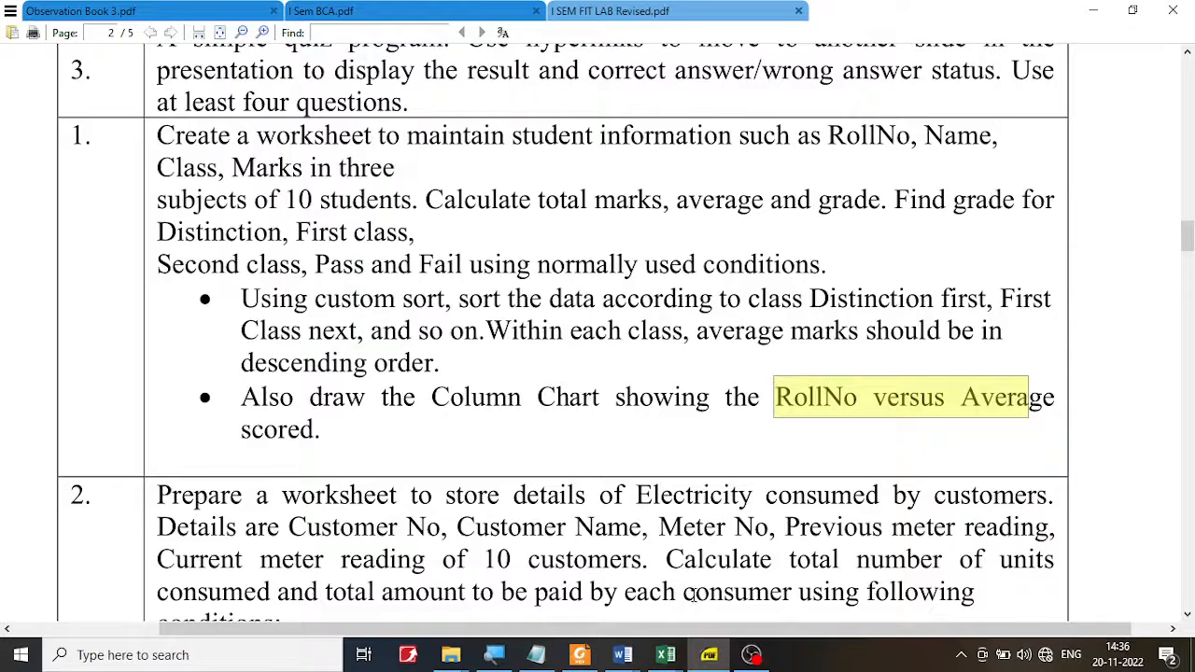
mouse_move(679, 665)
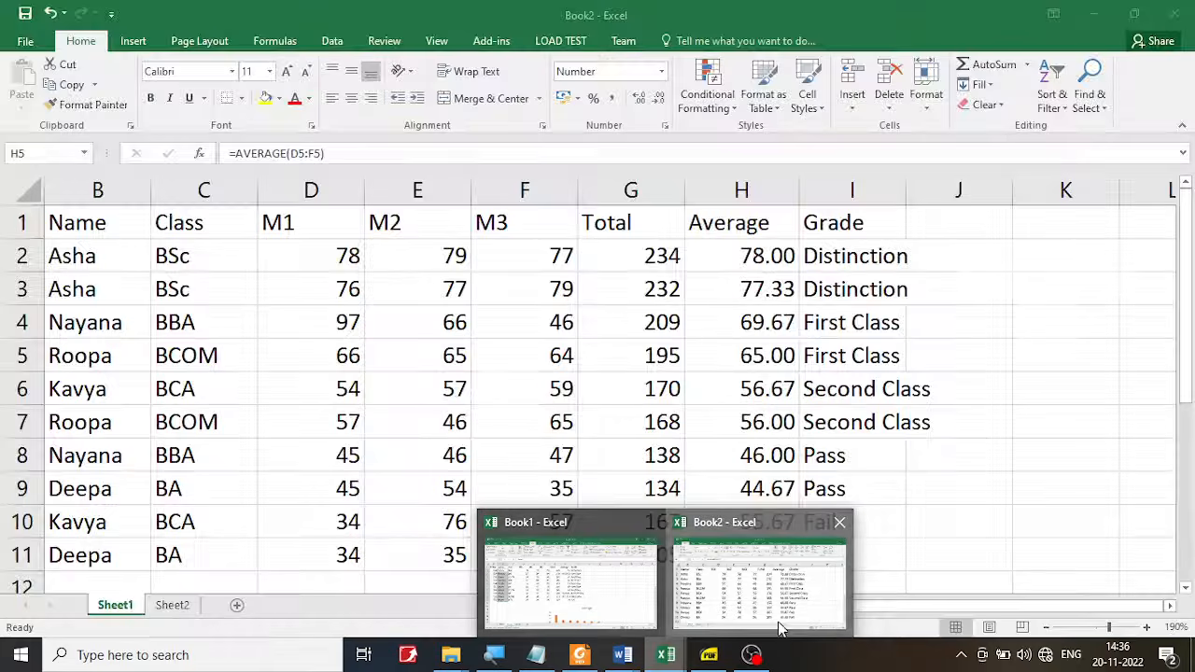
left_click(785, 628)
left_click_drag(814, 606, 699, 604)
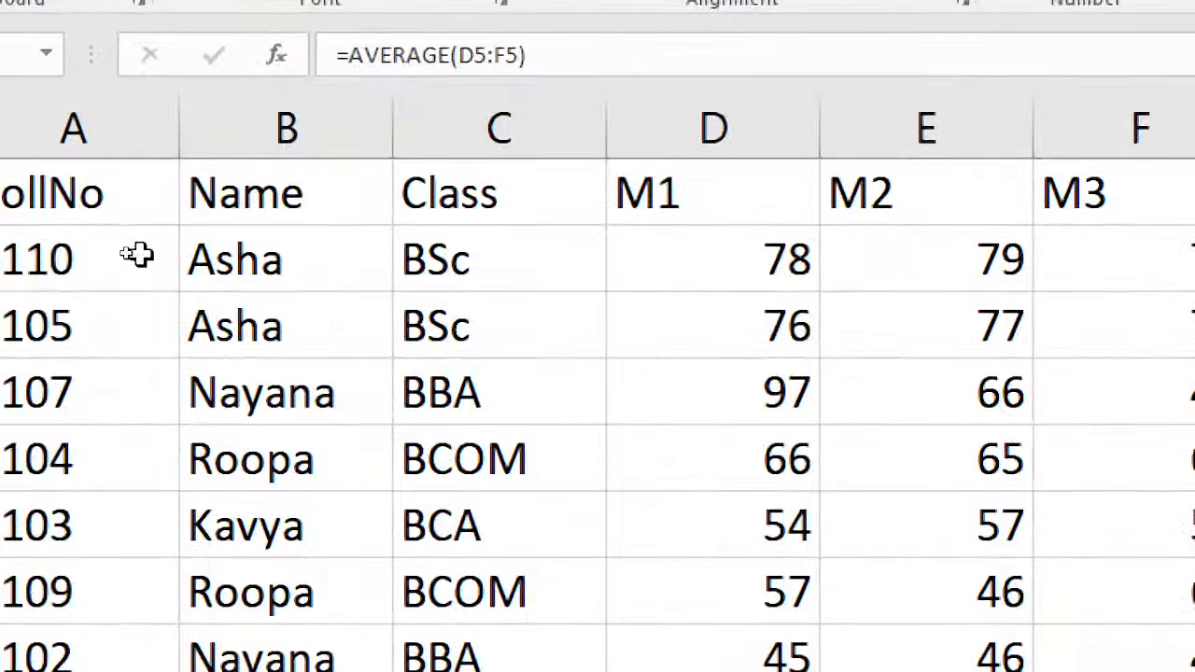
left_click(179, 190)
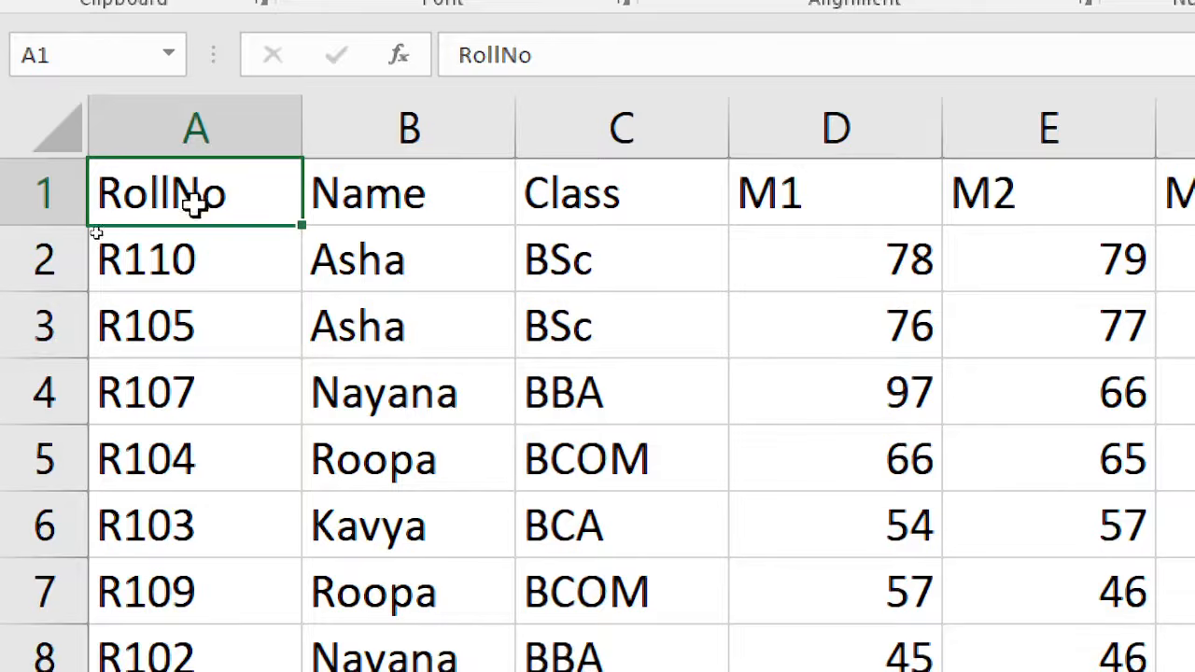
left_click_drag(195, 193, 162, 613)
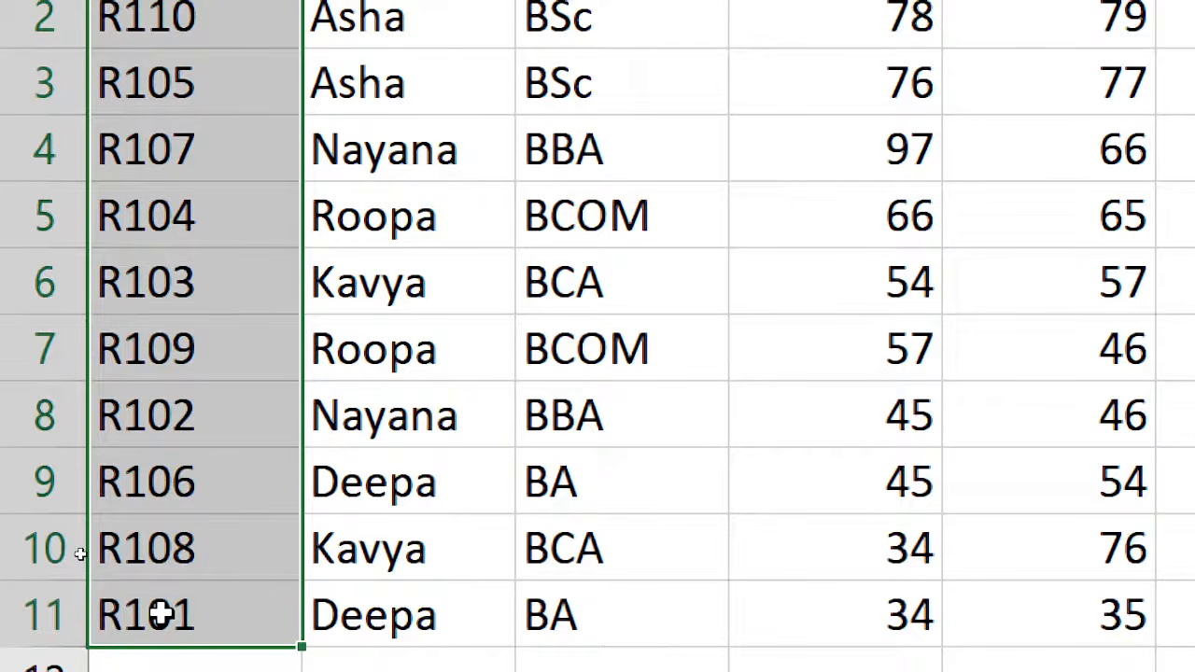
left_click_drag(161, 613, 159, 616)
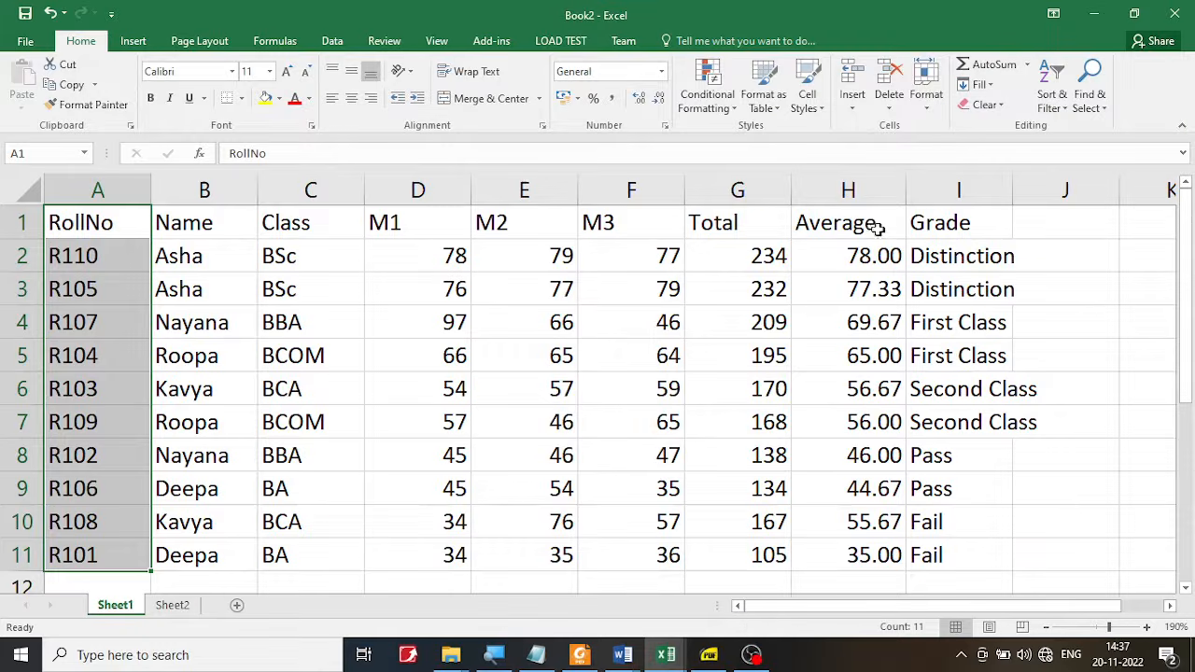
key("alt+Tab")
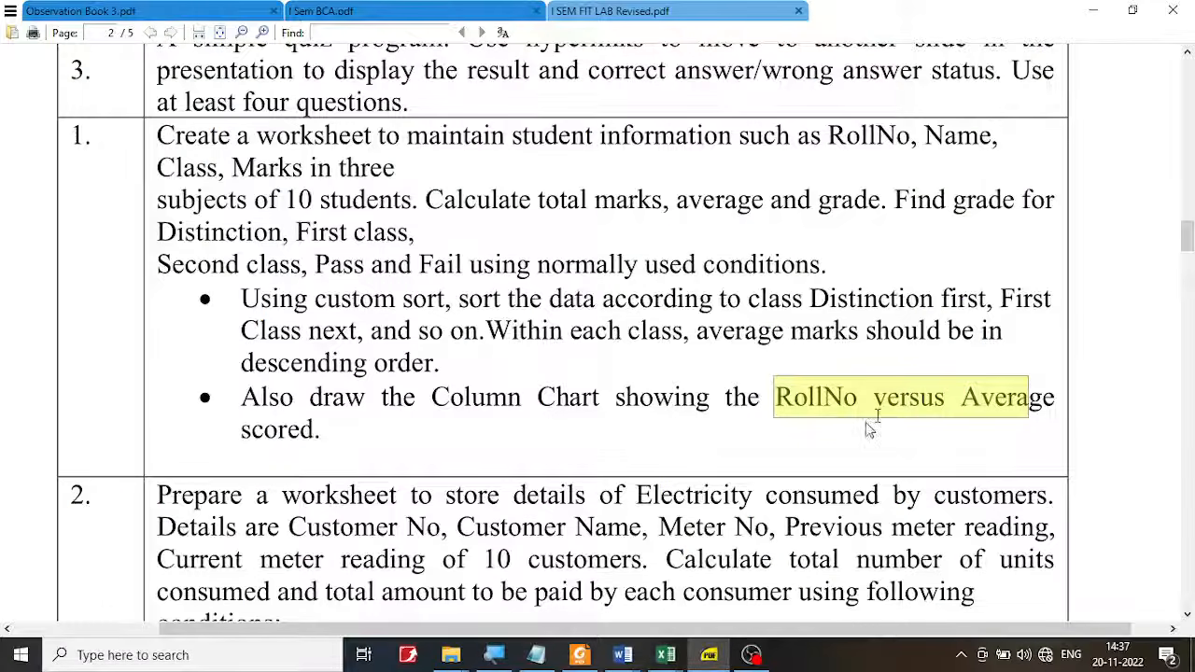
left_click(1093, 10)
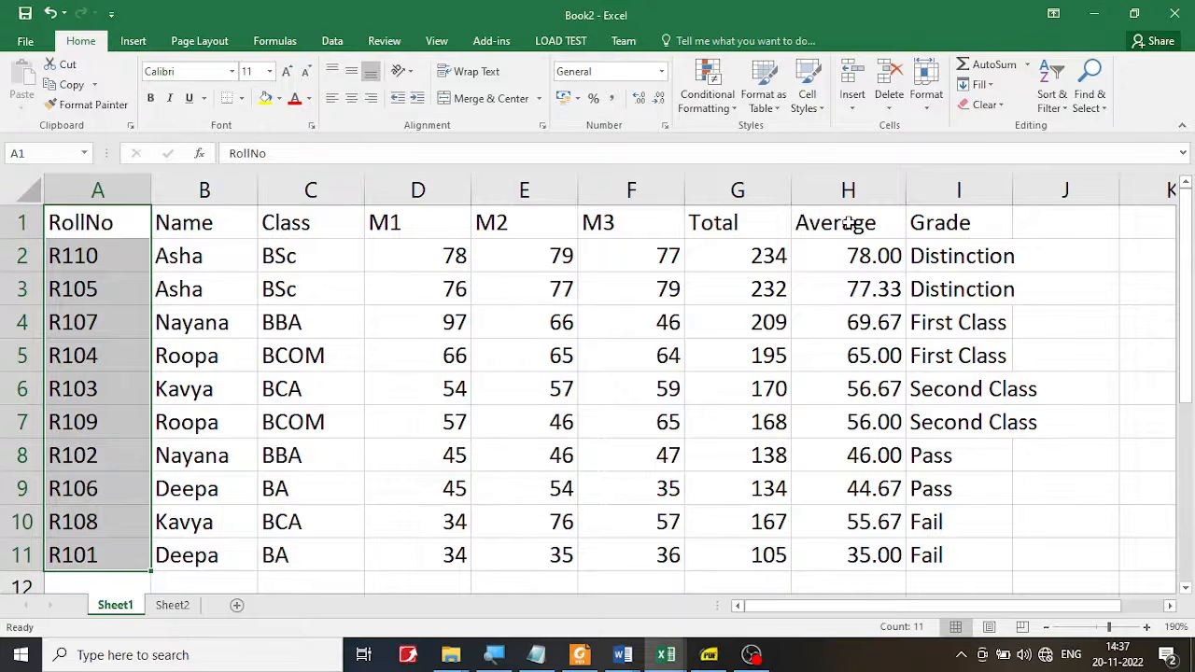
key("ctrl+q")
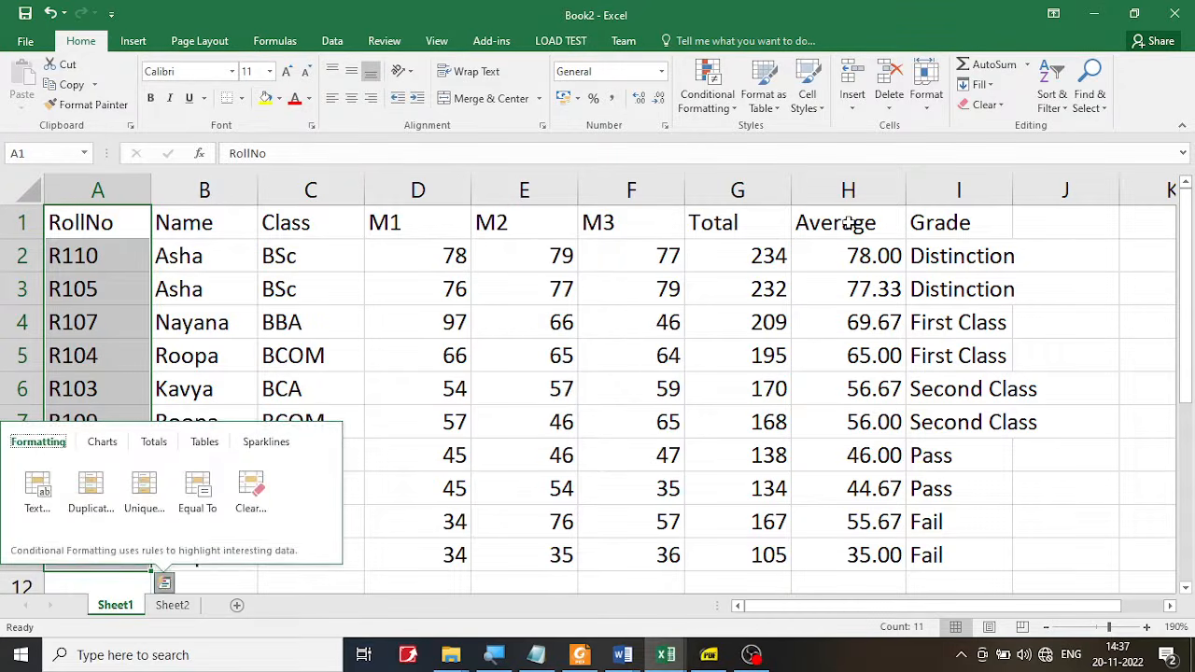
left_click_drag(847, 223, 831, 574)
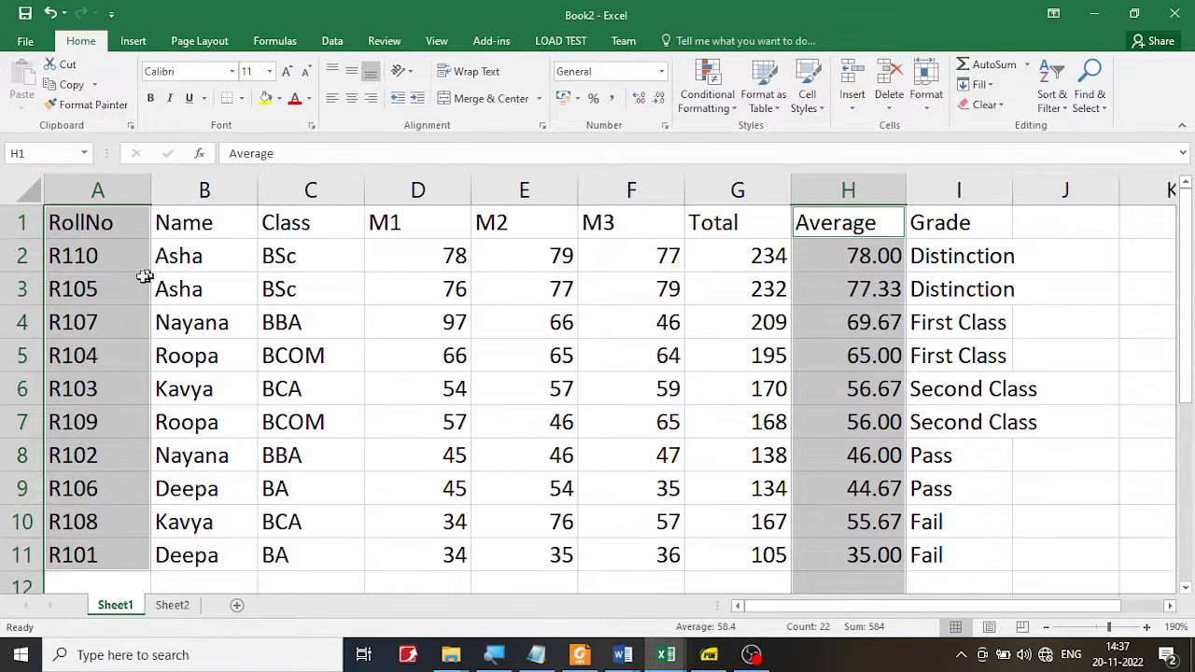
left_click(836, 318)
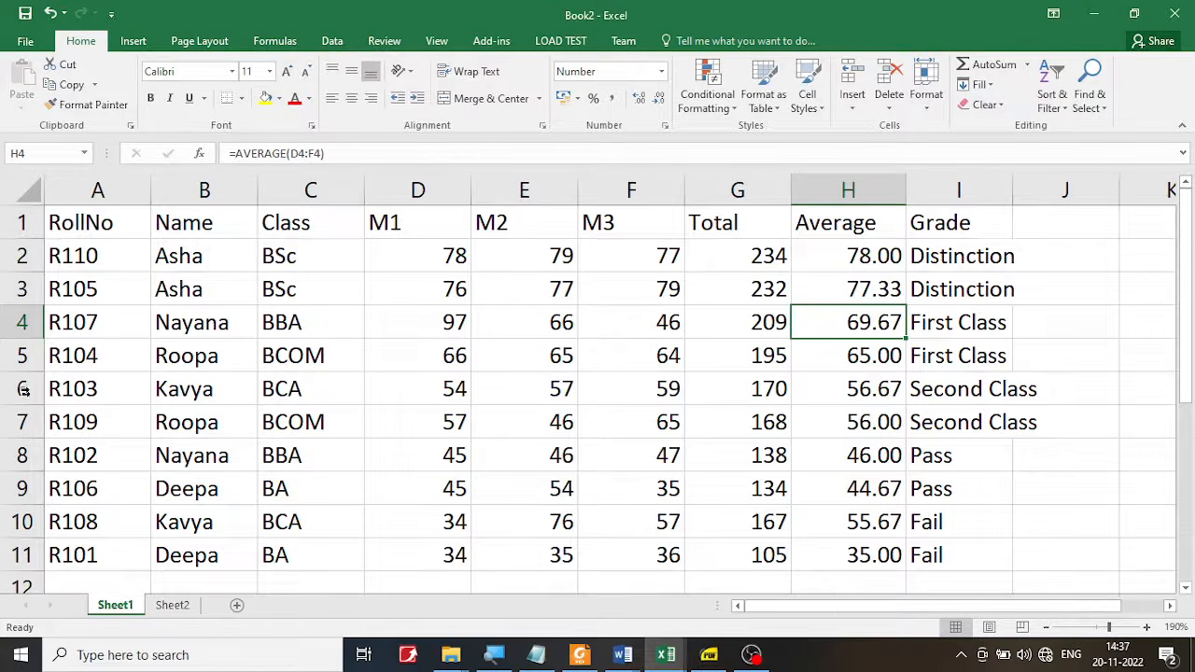
Step: Select the RollNo data in A1:A11 together with the Average data in H1:H11
left_click(104, 222)
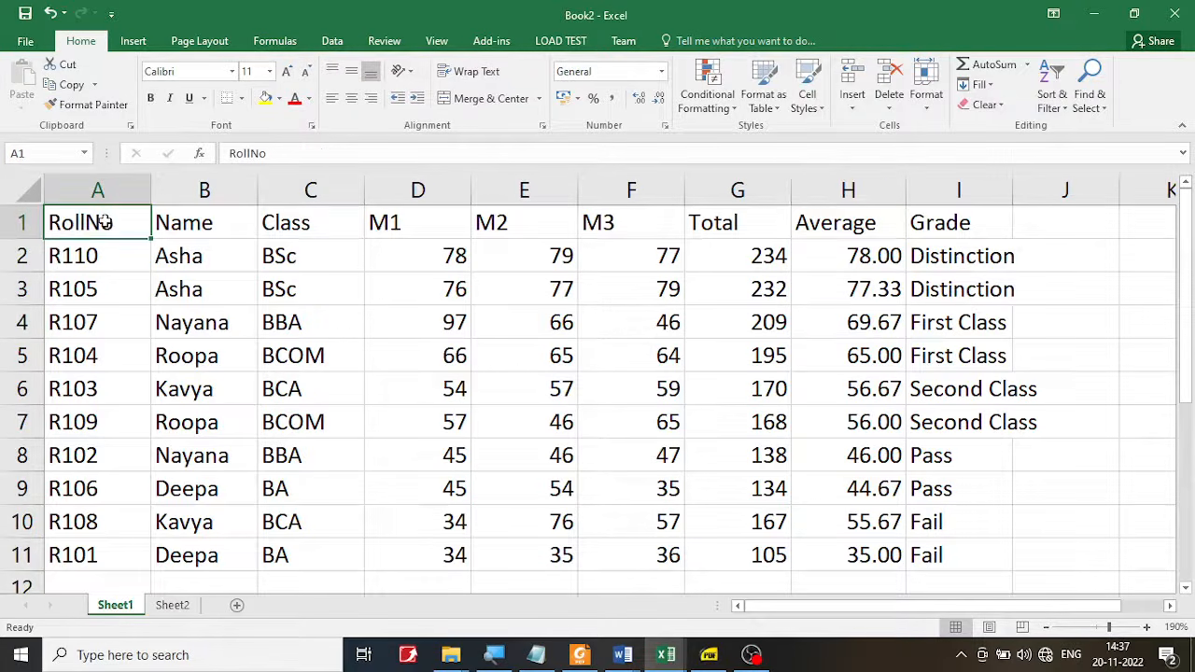
left_click_drag(104, 221, 110, 555)
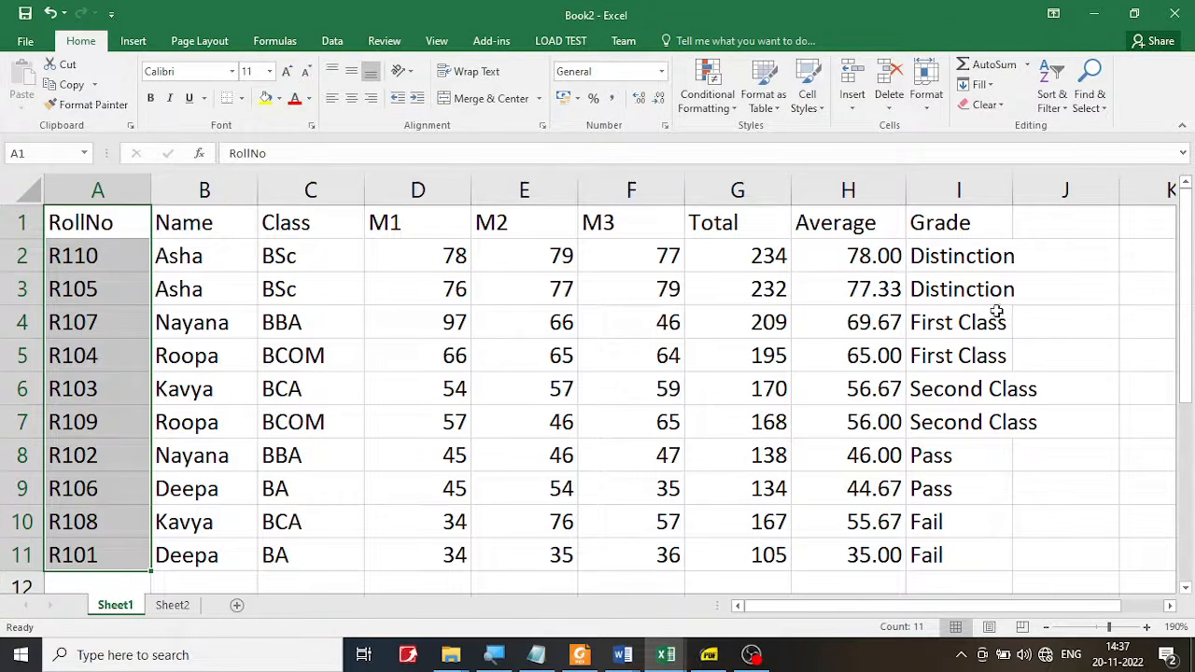
left_click(851, 220, "ctrl")
left_click_drag(851, 220, 851, 568)
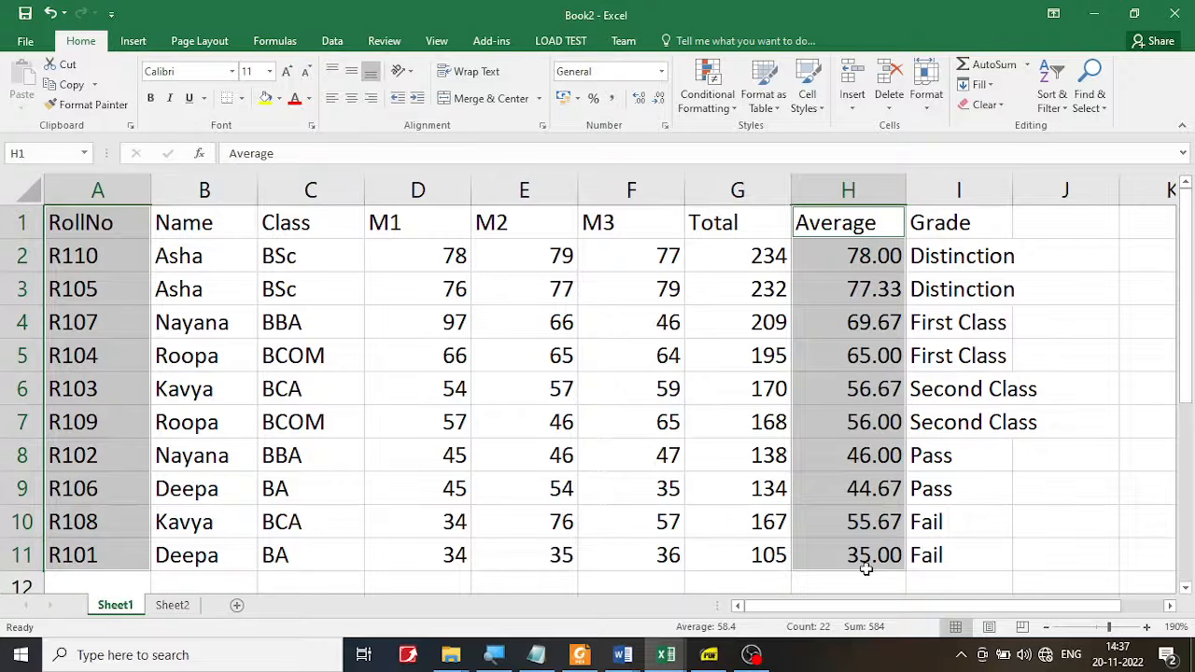
Step: Check the required chart type in I SEM FIT LAB Revised.pdf and return to the Book2 workbook
left_click(709, 654)
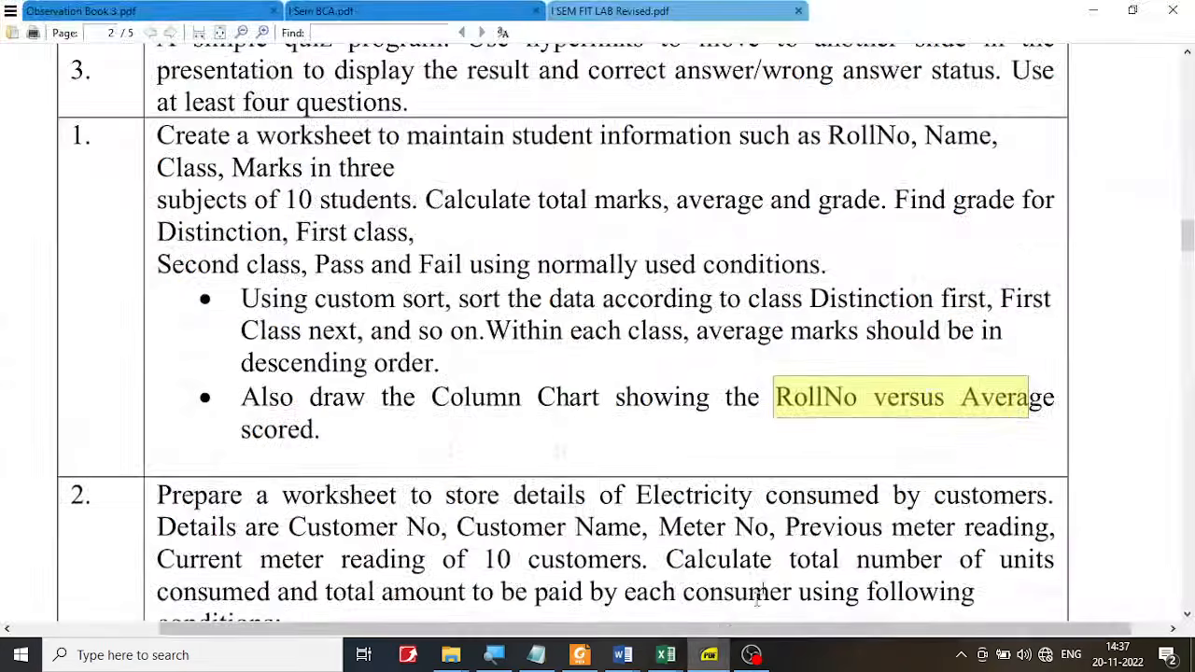
left_click_drag(449, 400, 625, 402)
mouse_move(666, 656)
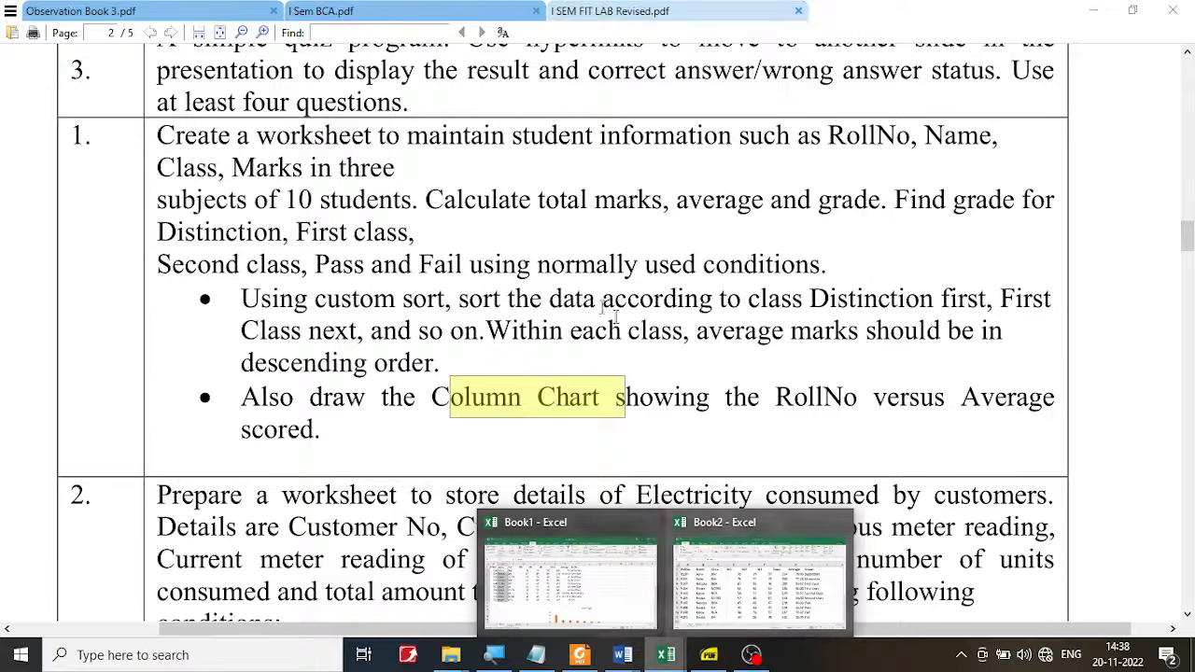
left_click(746, 560)
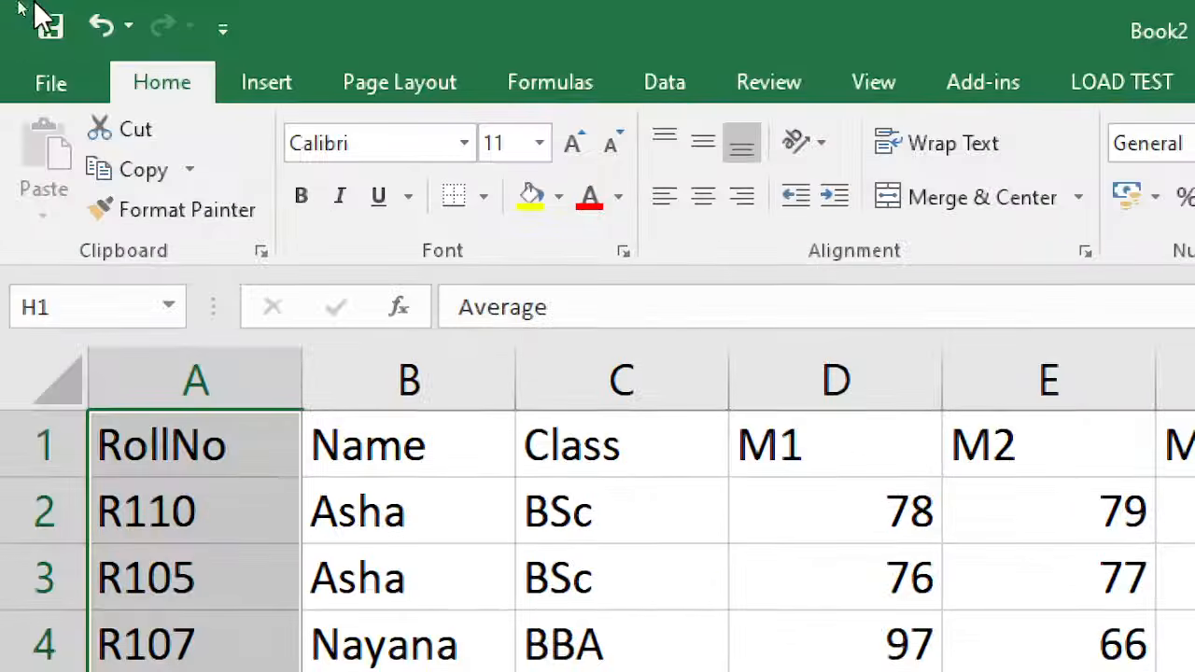
Step: Insert a 2-D clustered column chart from the selected RollNo and Average data
left_click(269, 82)
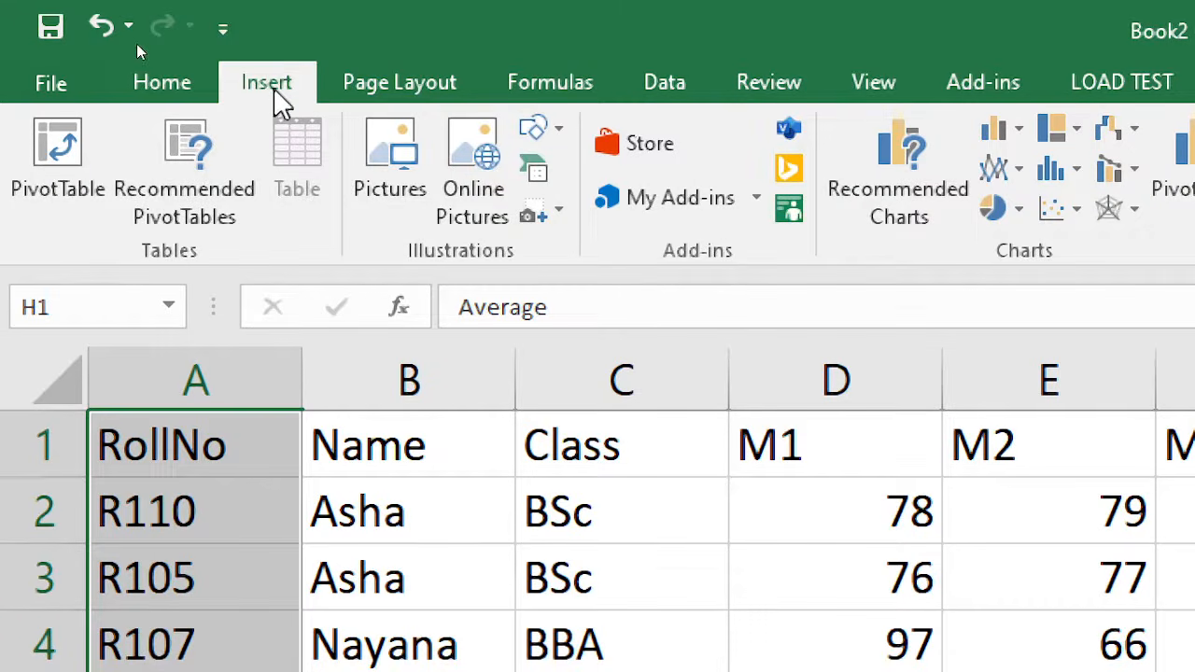
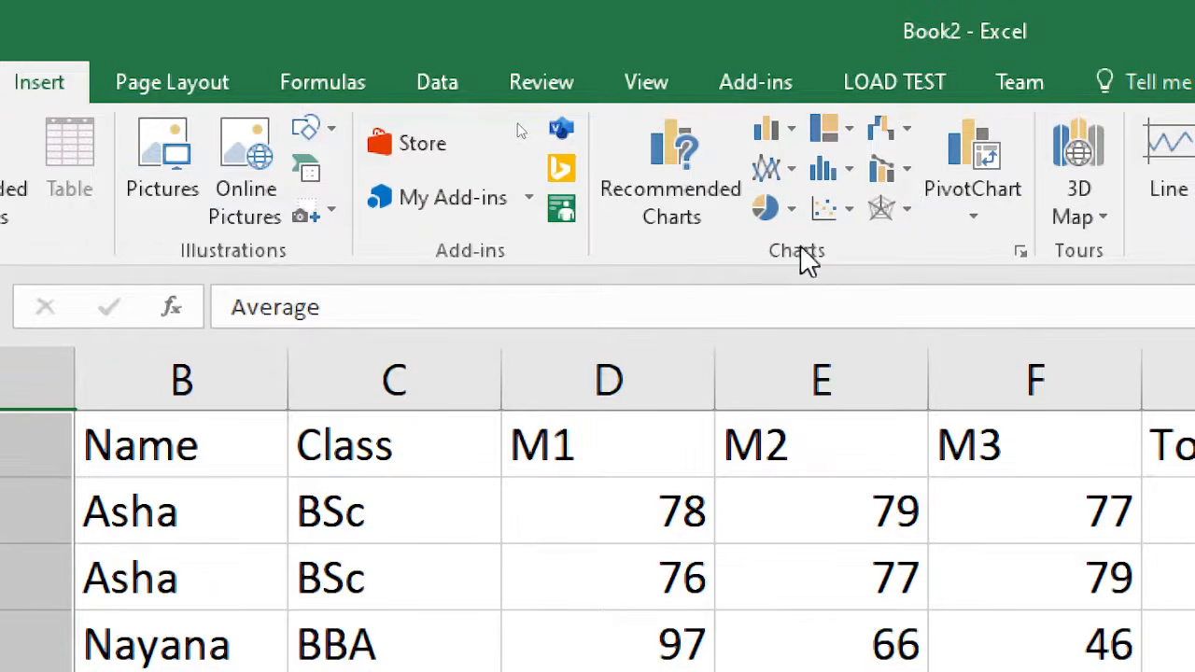
left_click(794, 125)
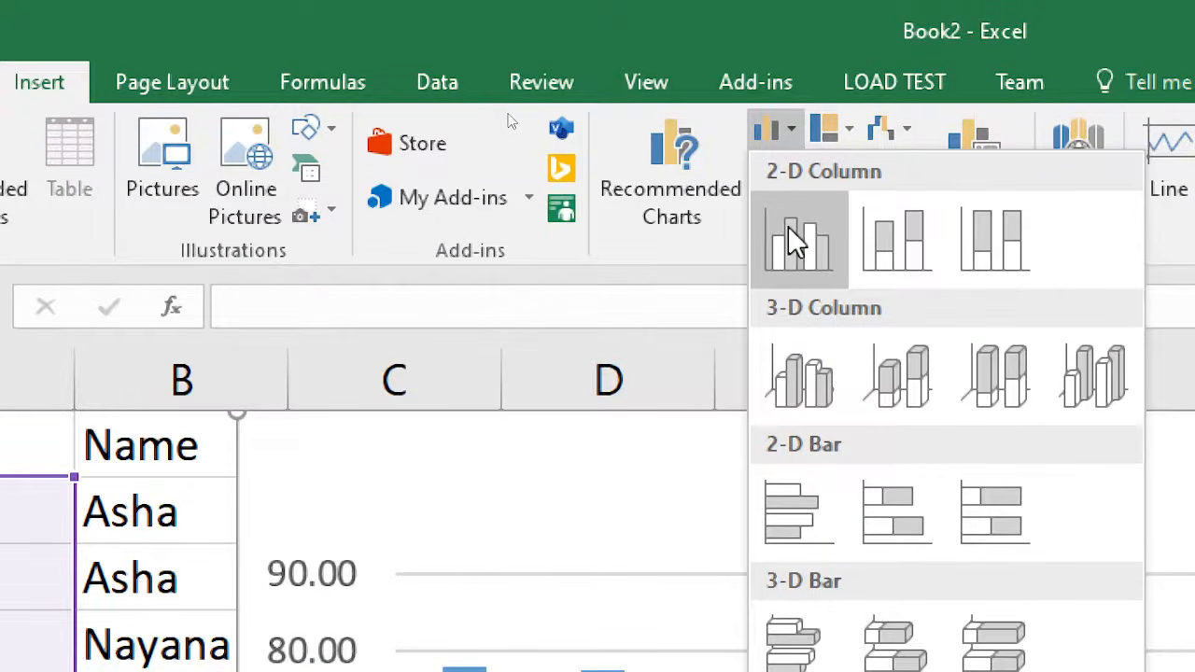
left_click(719, 270)
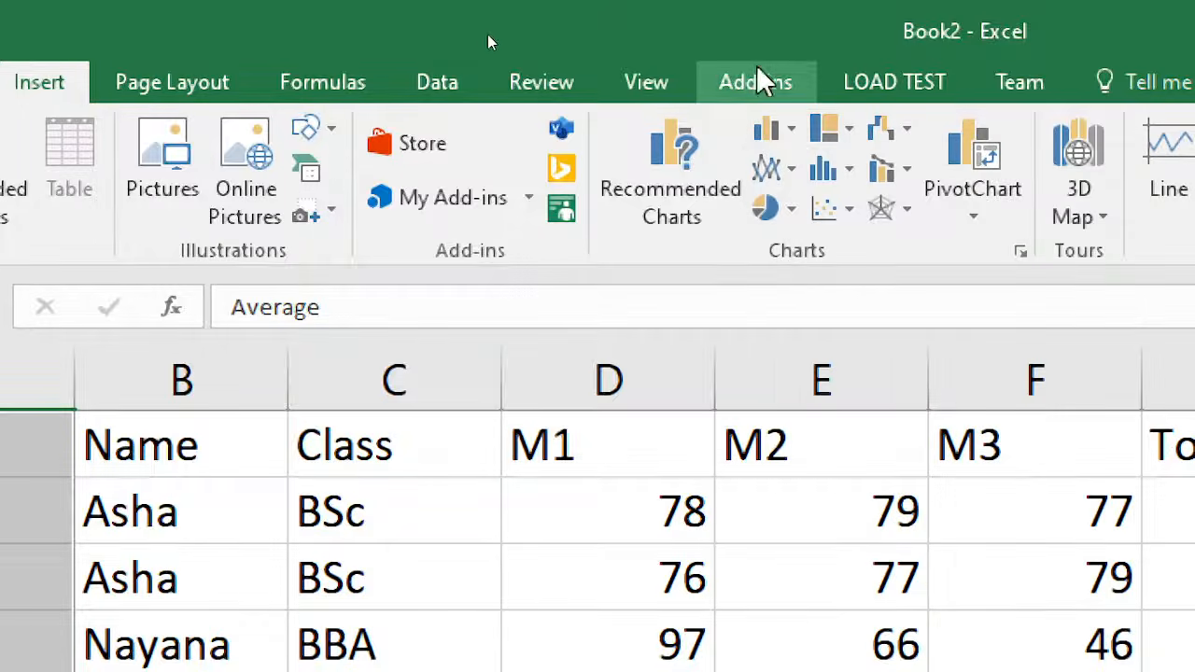
left_click(788, 136)
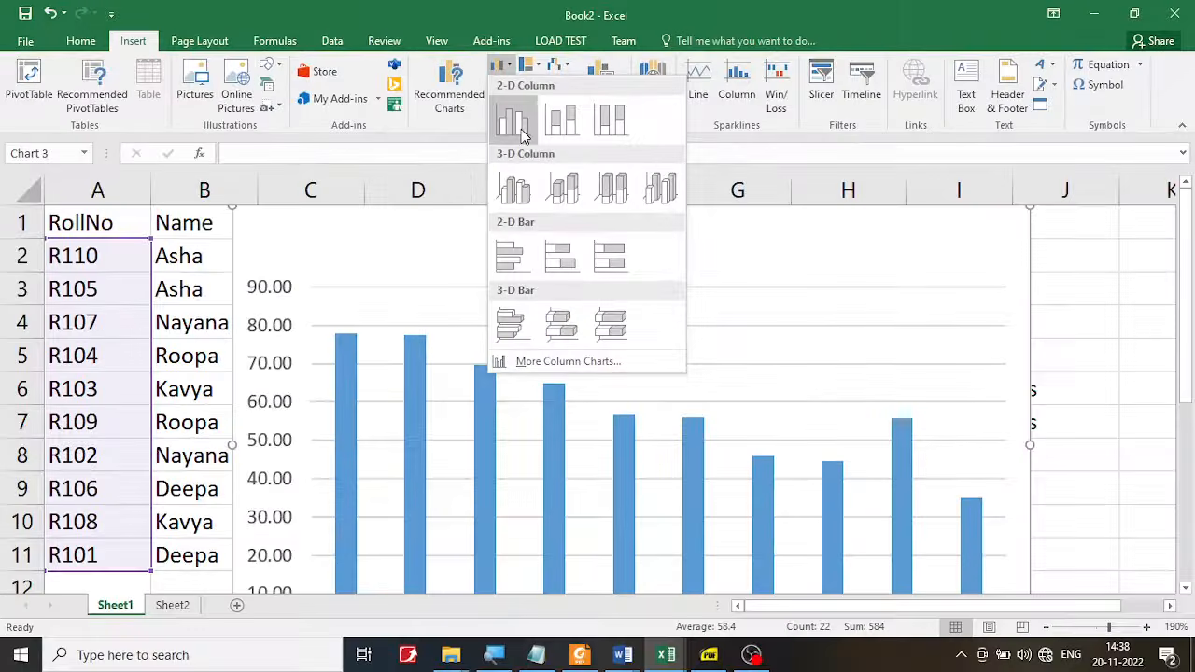
left_click(523, 136)
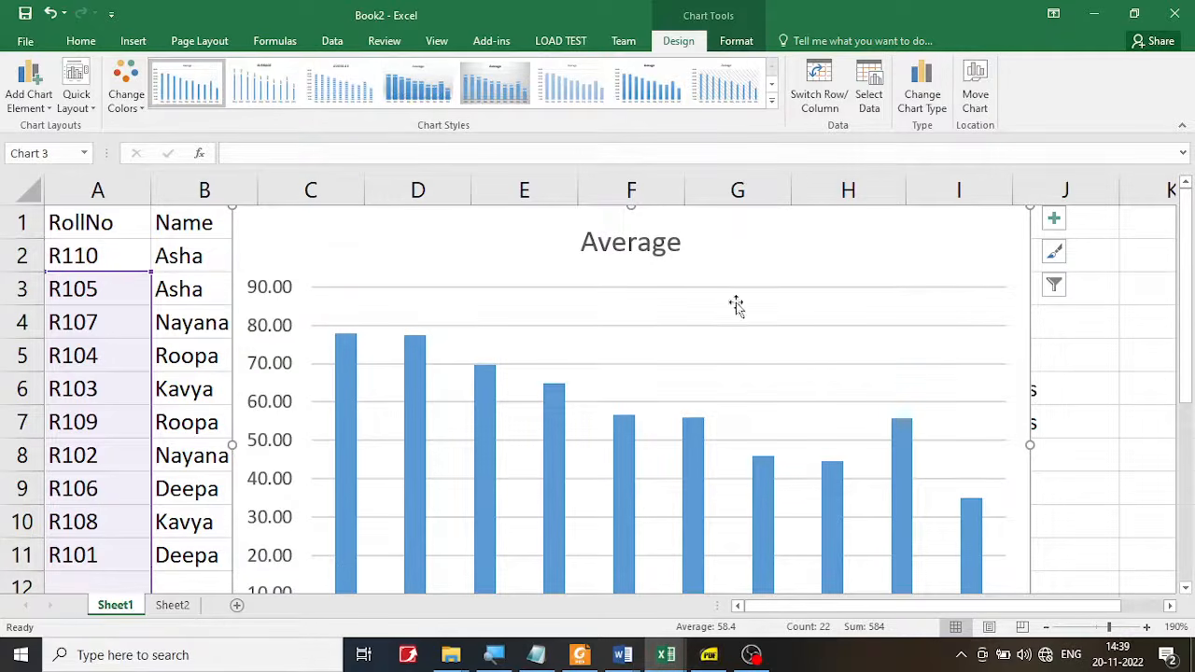
Step: Move the column chart below the marks table so that it starts at row 13
left_click_drag(1183, 331, 1166, 275)
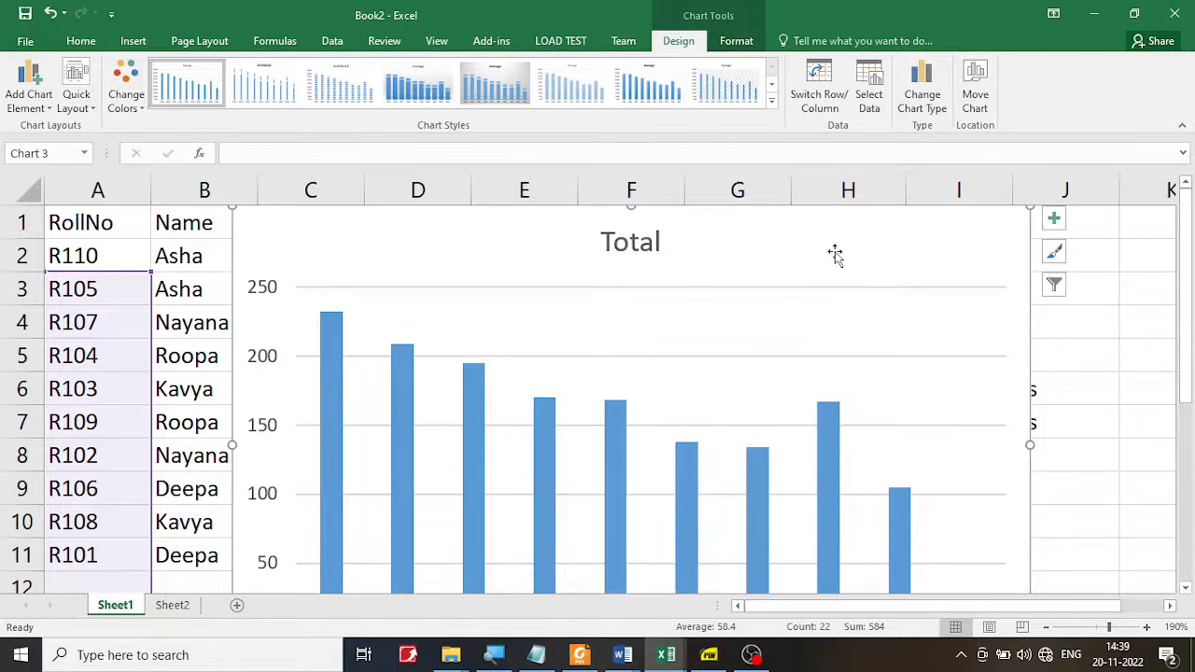
left_click_drag(771, 240, 723, 517)
left_click_drag(1191, 358, 1191, 370)
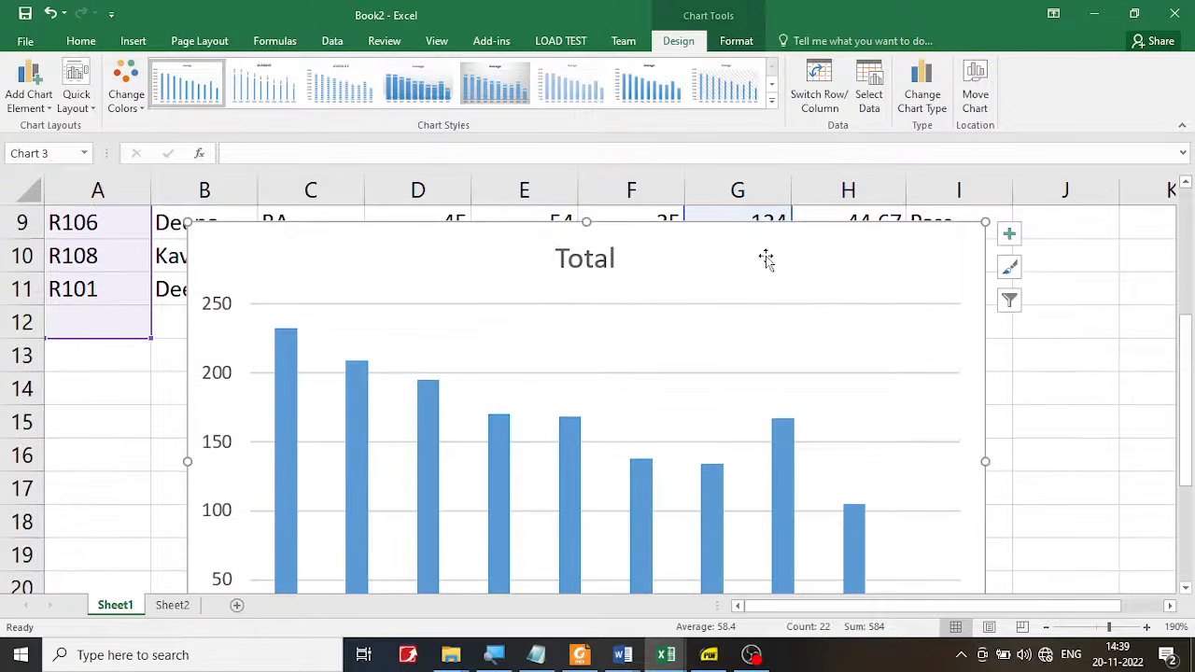
left_click_drag(765, 260, 688, 381)
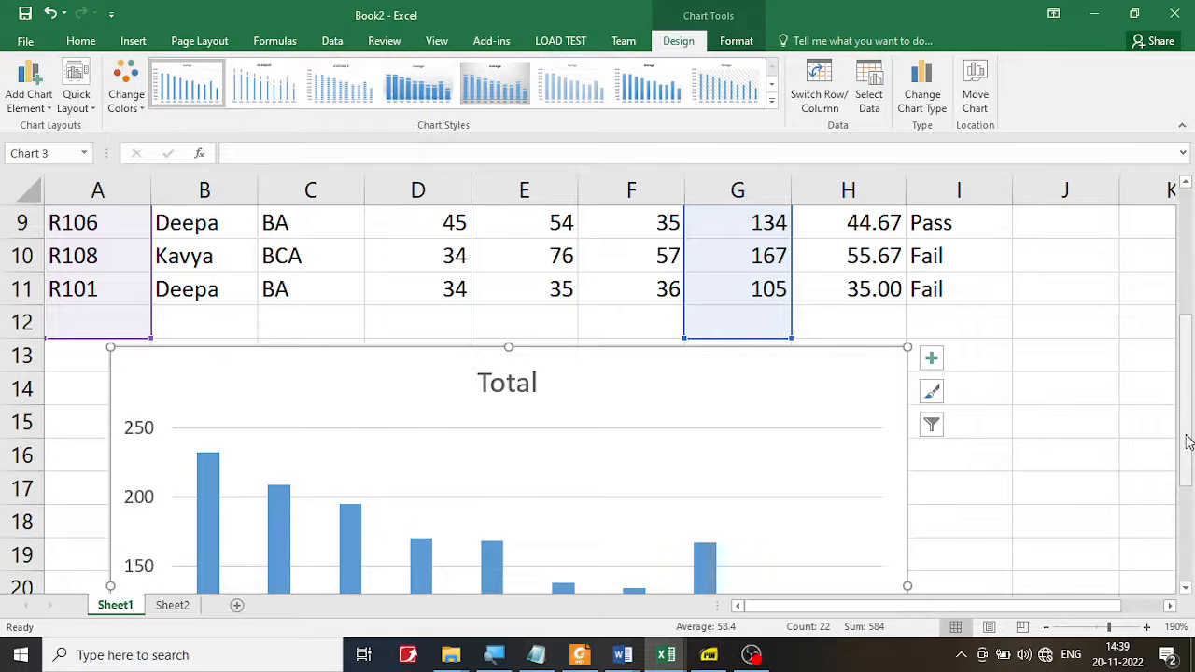
left_click_drag(1187, 440, 1188, 447)
Step: Check the chart's roll number axis and delete the column chart titled Total from the sheet
left_click_drag(1188, 609, 1093, 491)
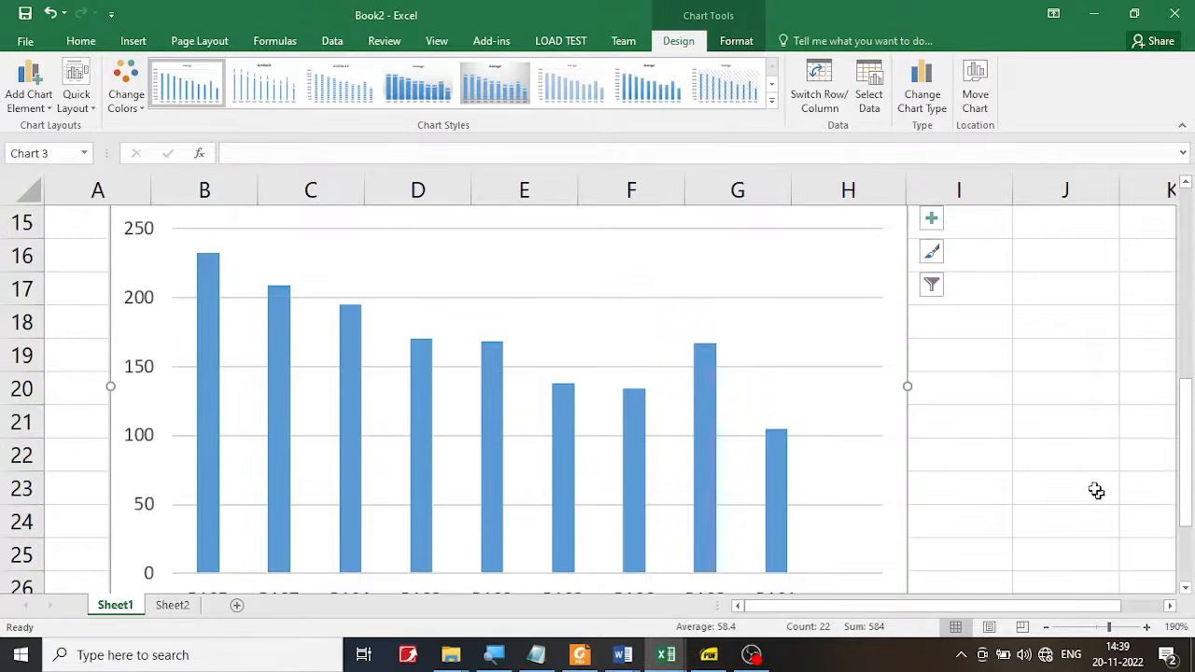
left_click(1064, 455)
left_click_drag(1183, 420, 1175, 492)
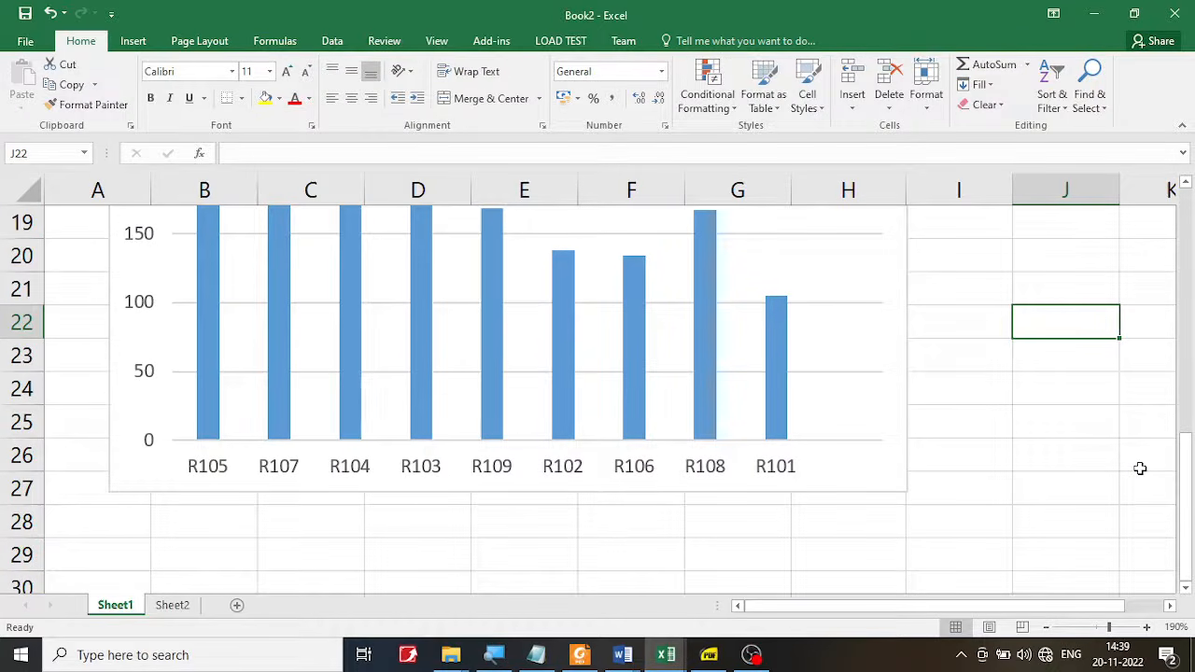
scroll(1128, 465, "up", 3)
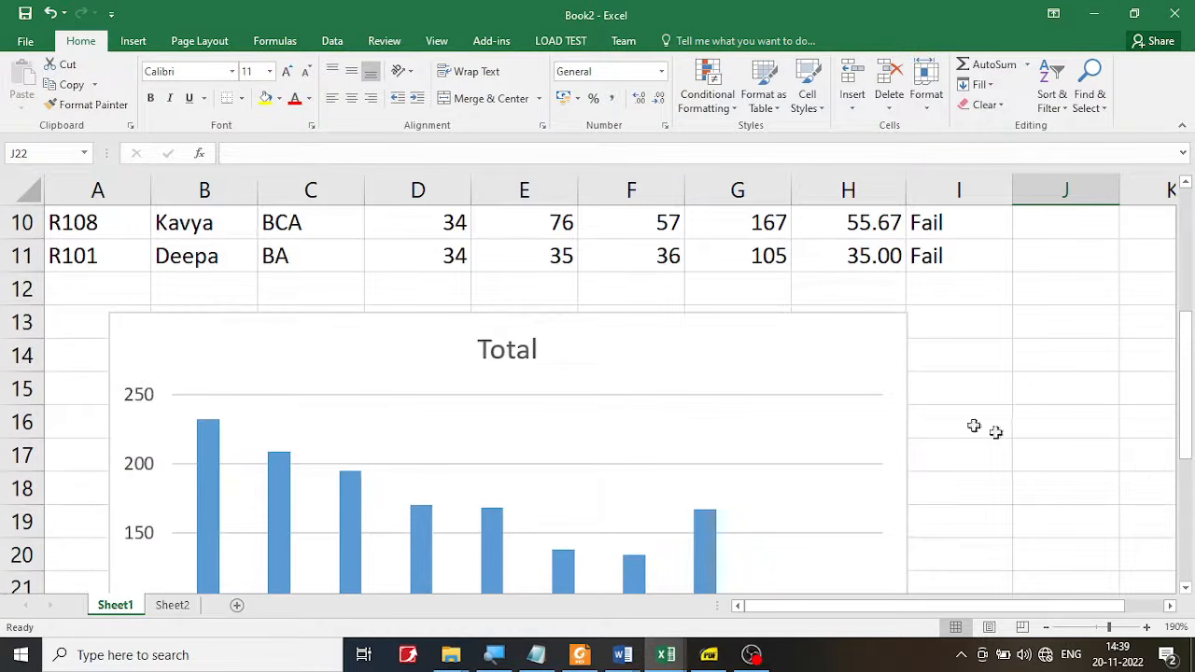
left_click(875, 379)
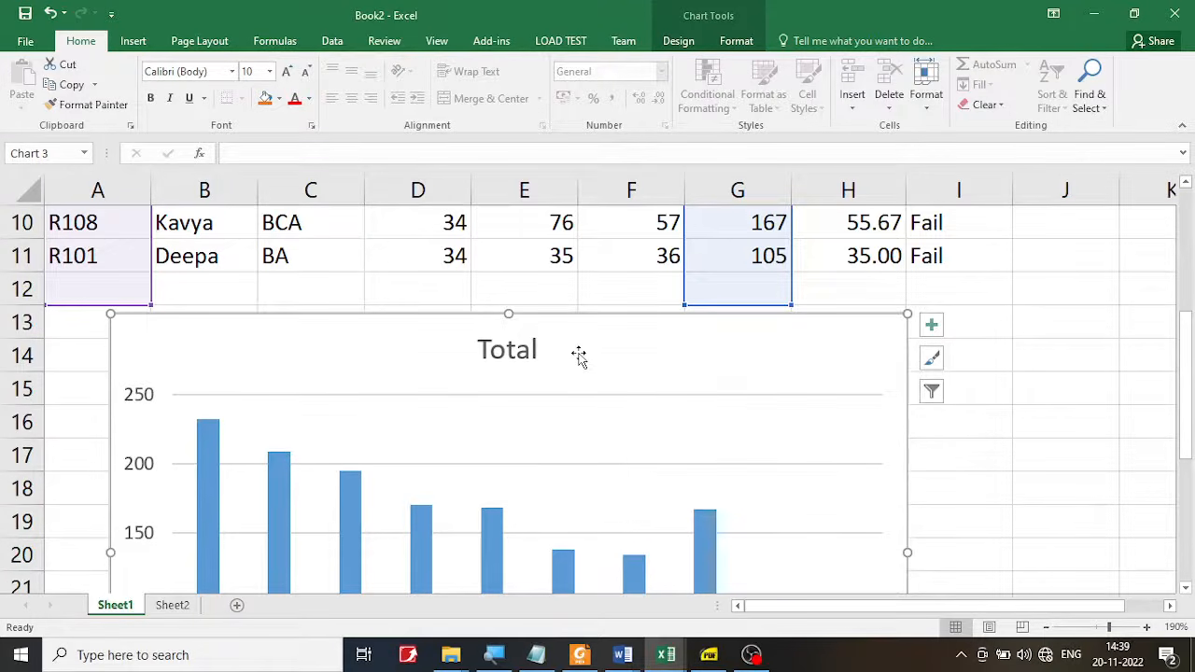
key("Delete")
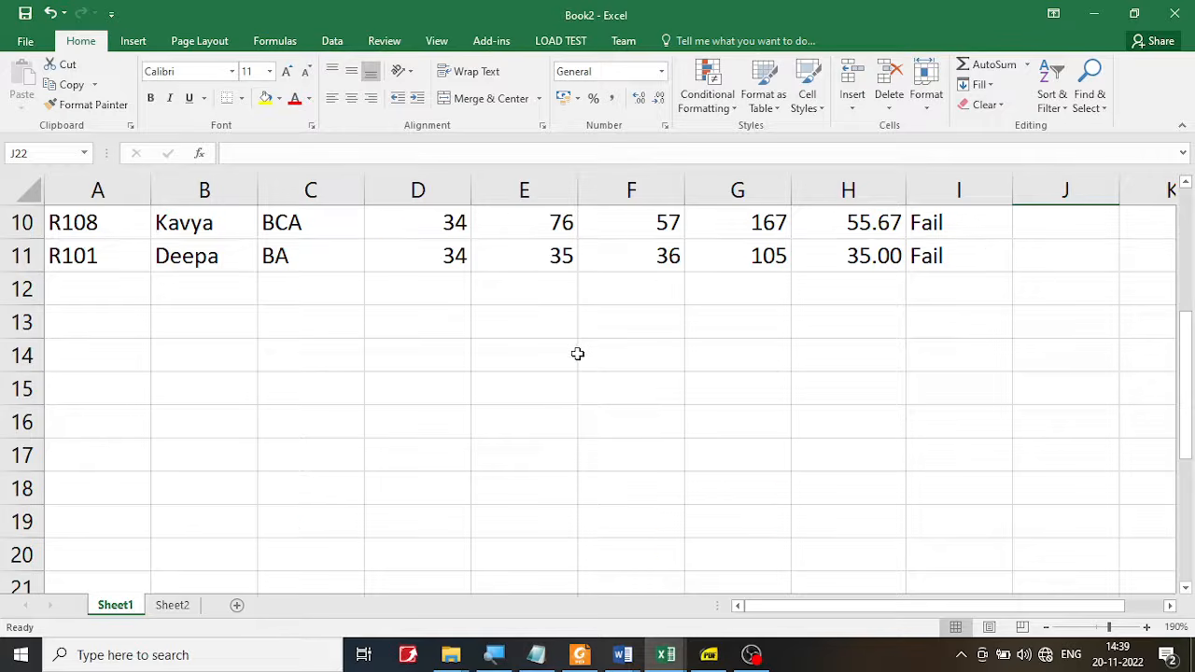
Step: Replace the roll numbers in A2:A11 with a numeric series running from 101 to 110
scroll(579, 354, "up", 3)
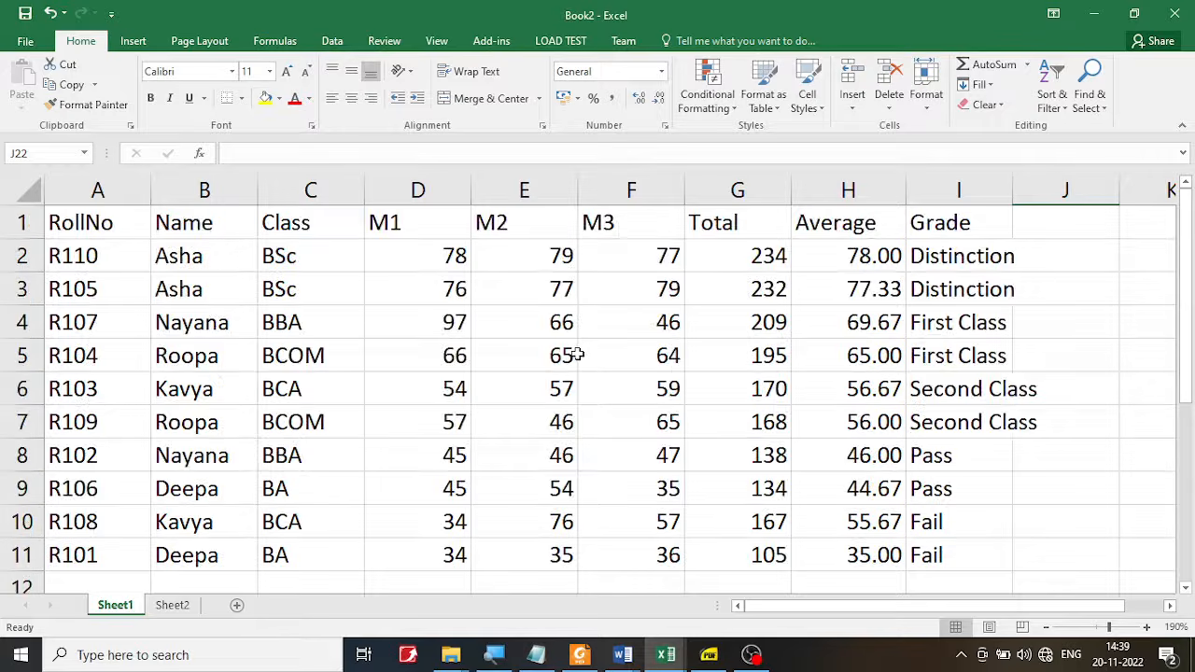
left_click(79, 256)
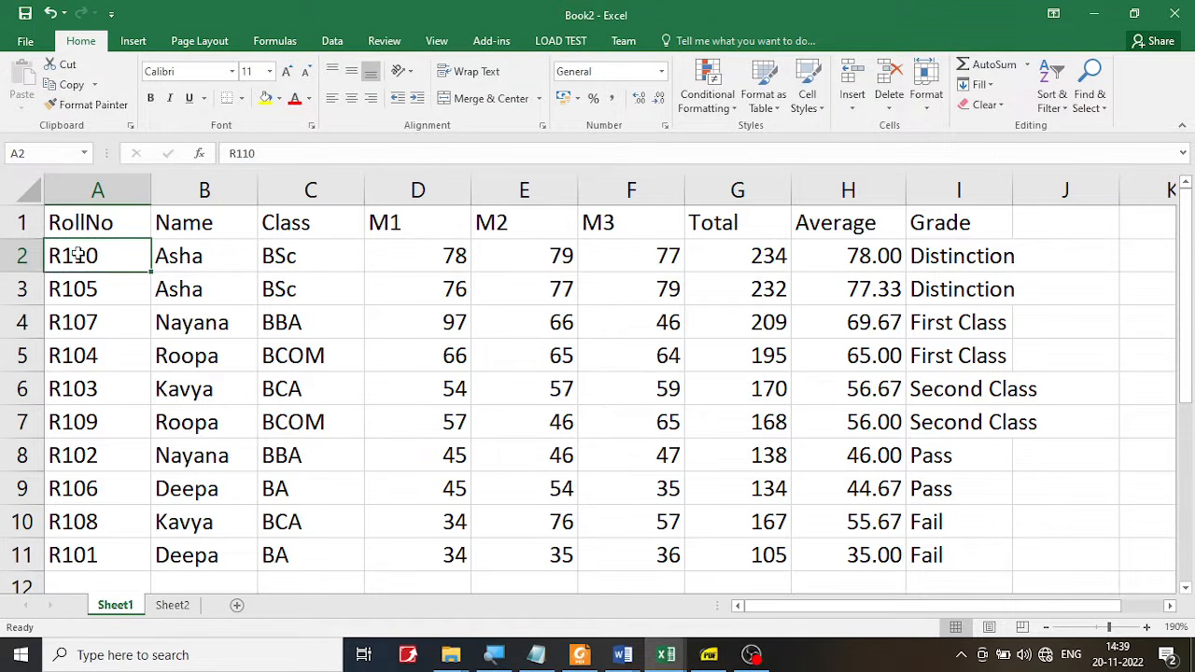
type("1")
key("Return")
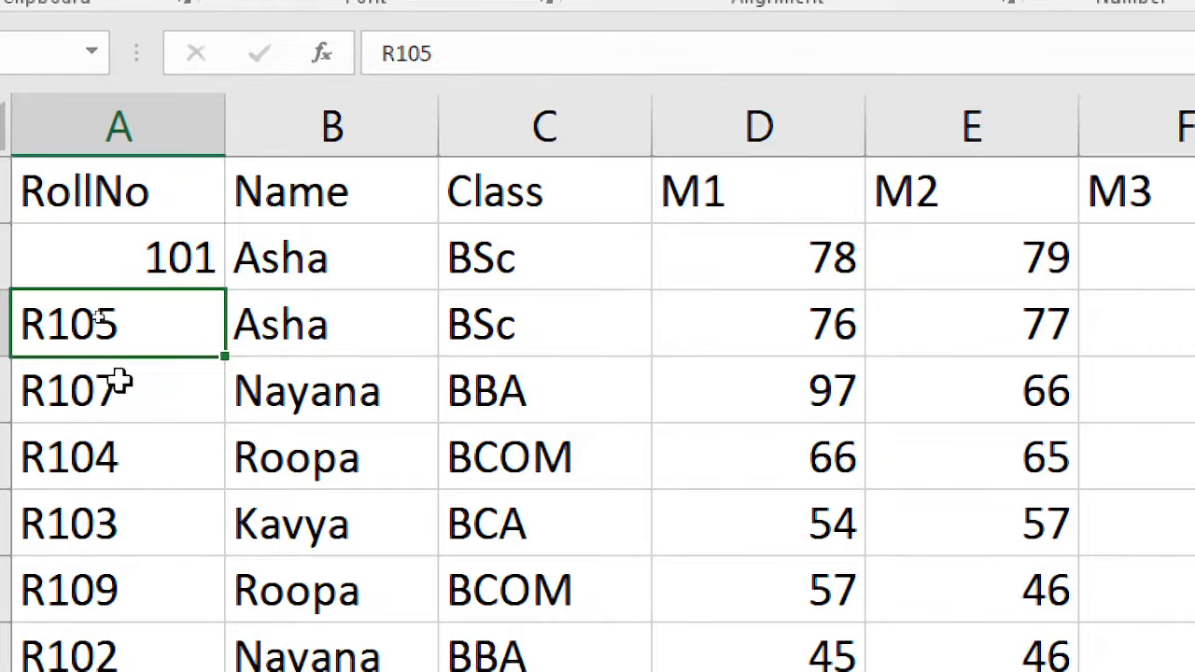
left_click(160, 260)
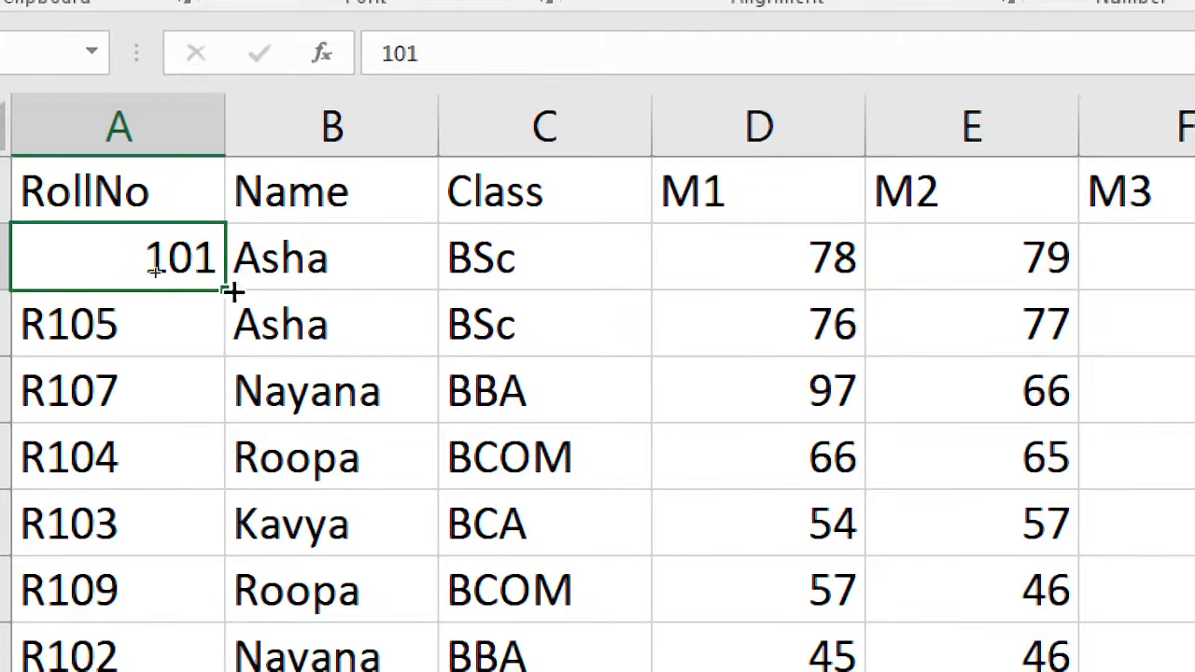
left_click_drag(224, 292, 207, 607)
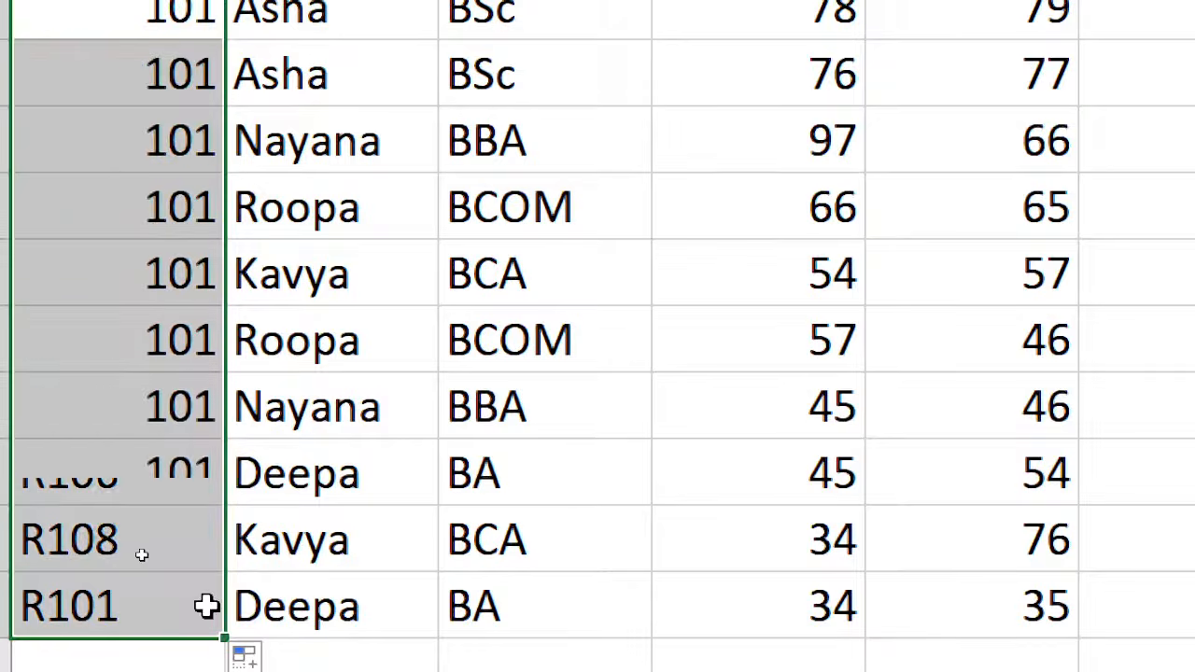
left_click(168, 33)
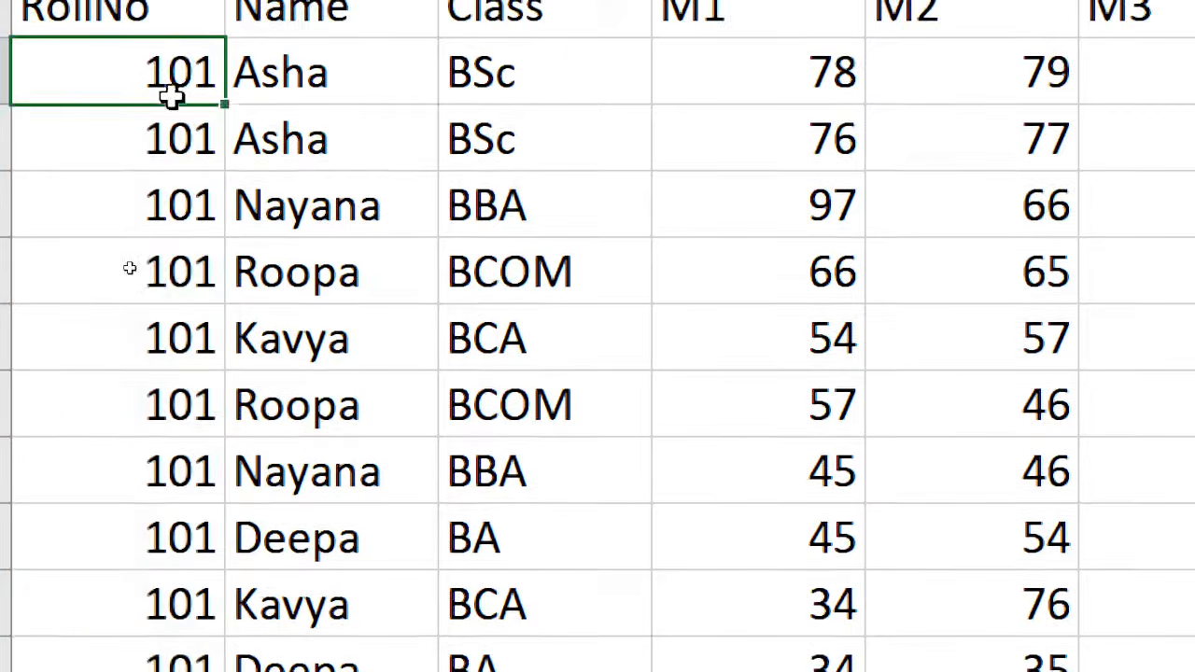
left_click_drag(230, 112, 214, 661)
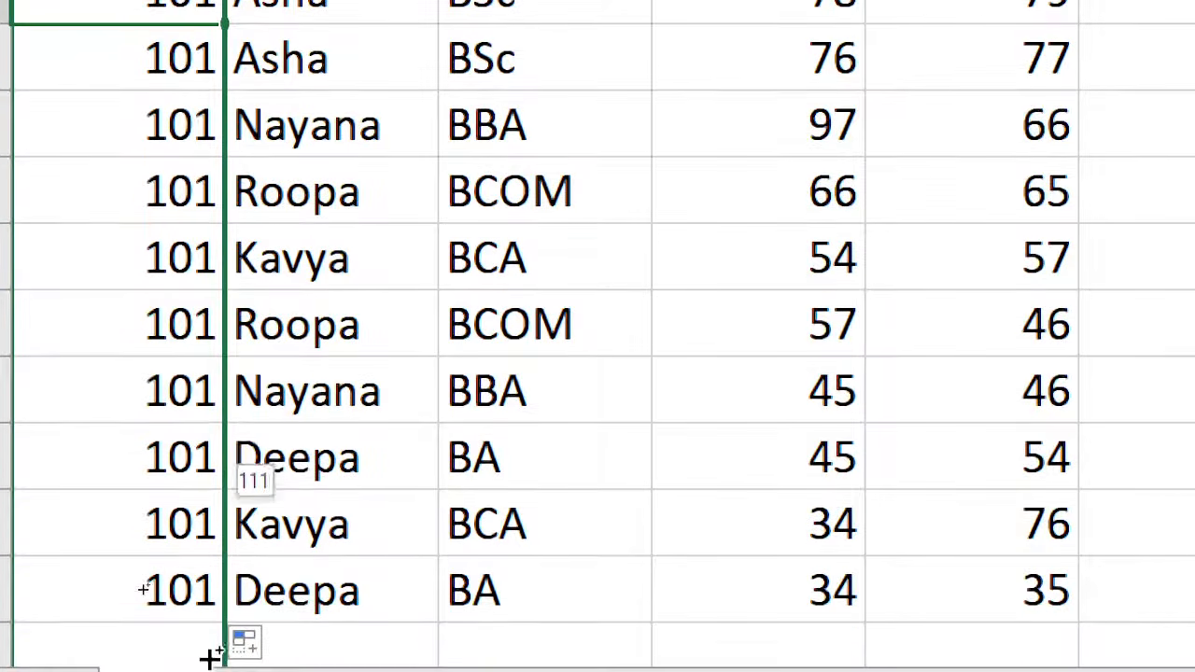
left_click_drag(215, 579, 214, 613)
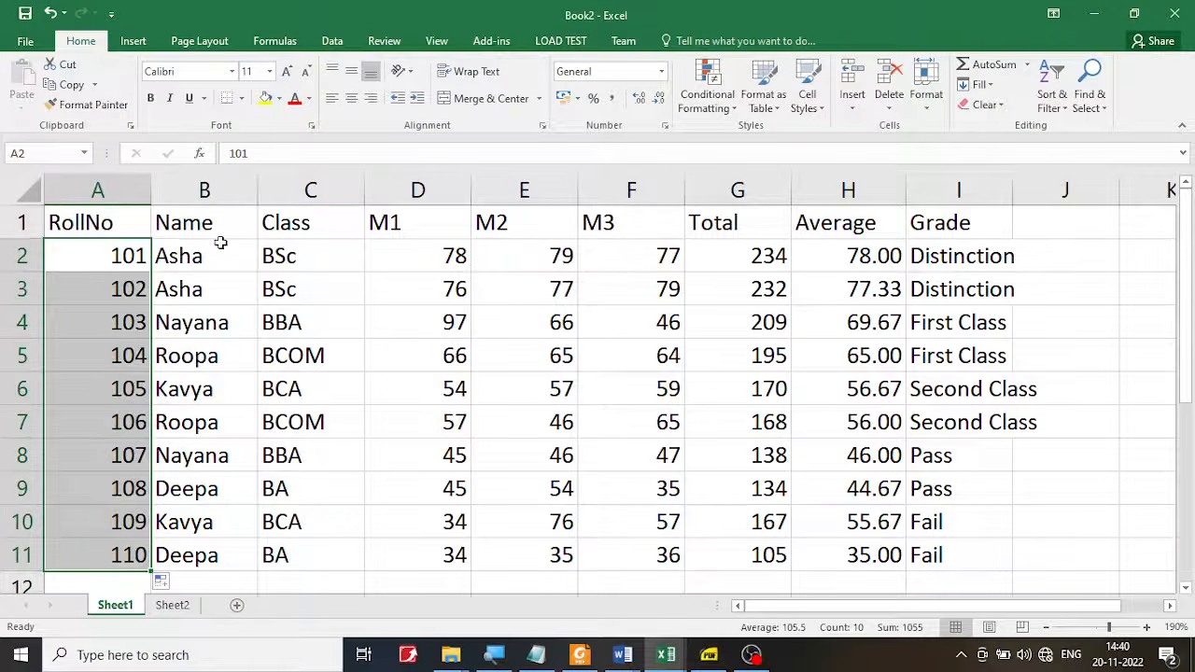
left_click(275, 341)
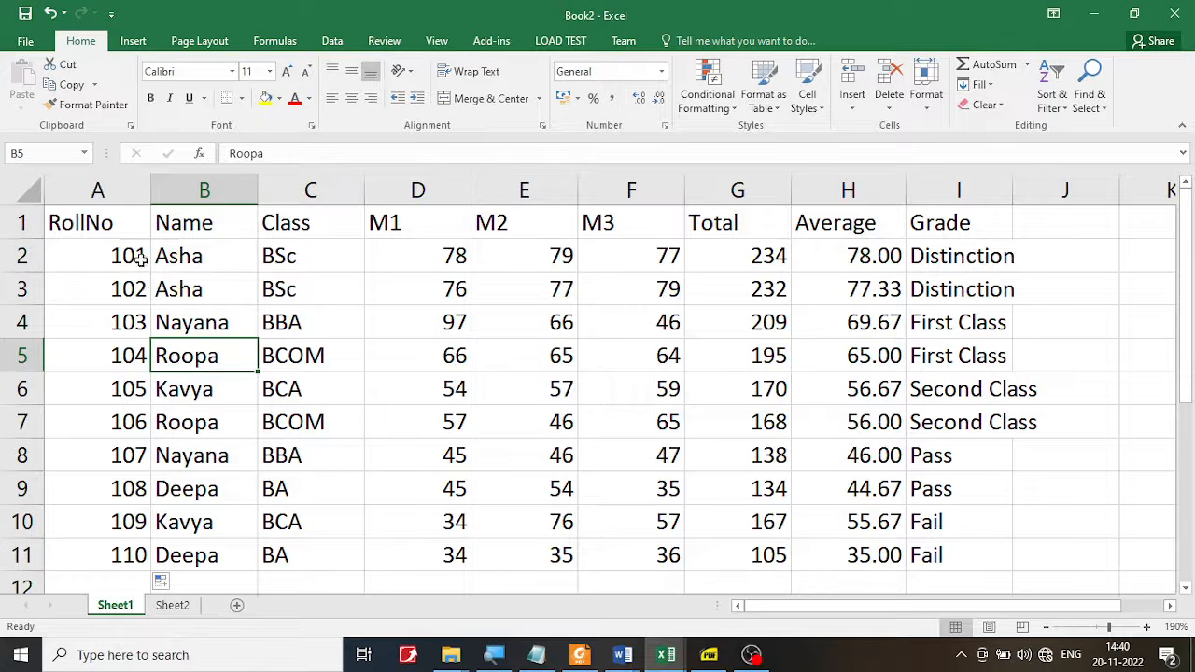
Step: Insert a 2-D clustered column chart from the numeric RollNo column and the Average column, including their headers
left_click_drag(142, 252, 106, 552)
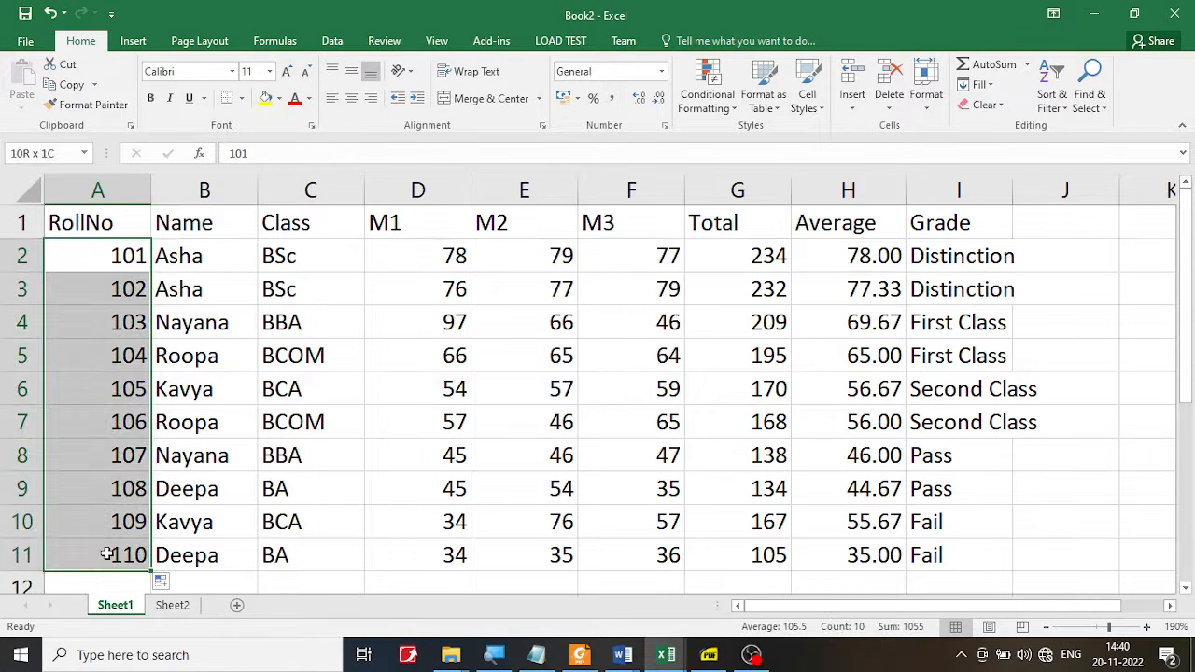
left_click(745, 224)
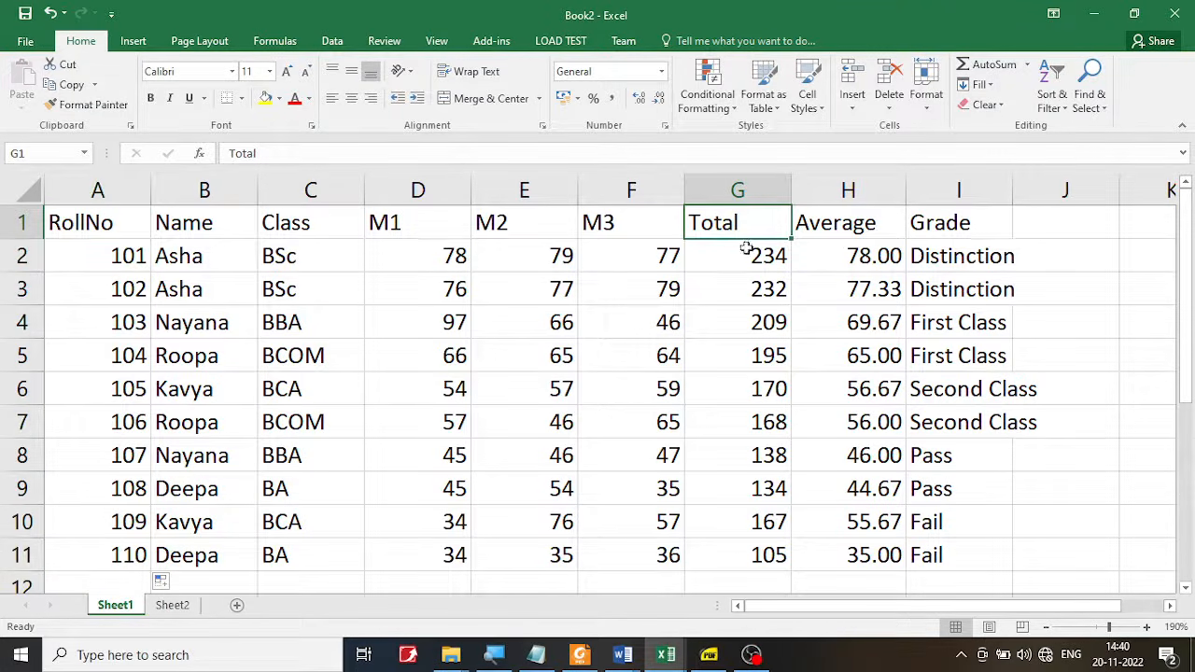
left_click_drag(837, 247, 878, 556)
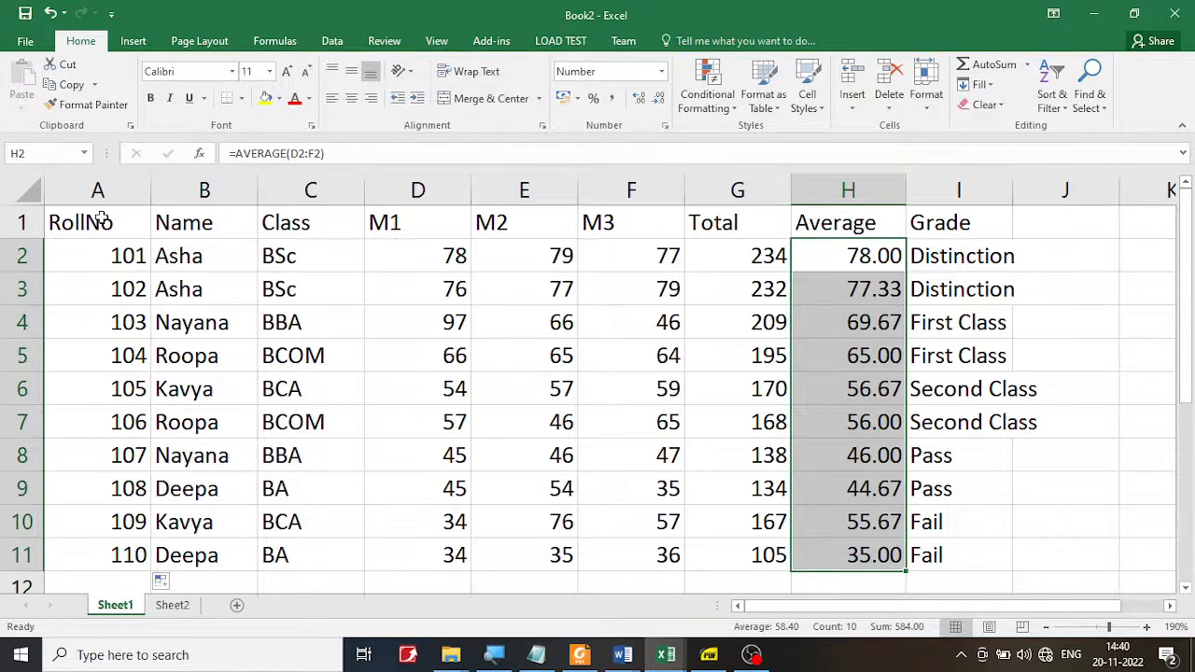
left_click_drag(103, 221, 135, 558)
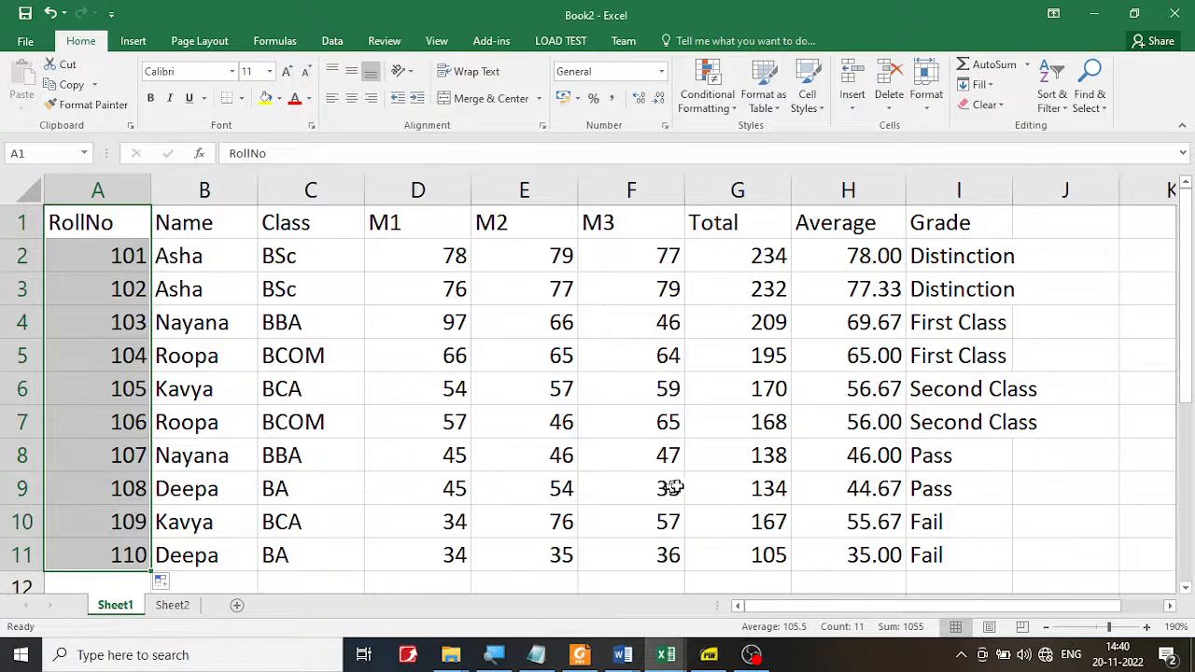
left_click_drag(845, 218, 829, 553)
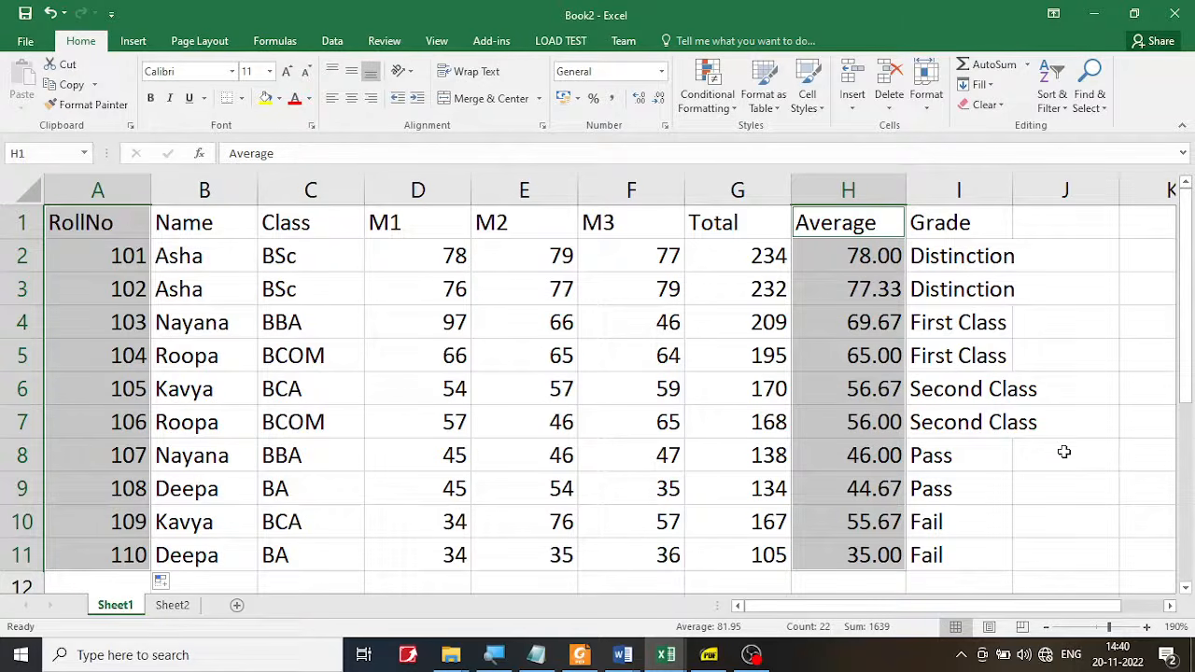
left_click(147, 43)
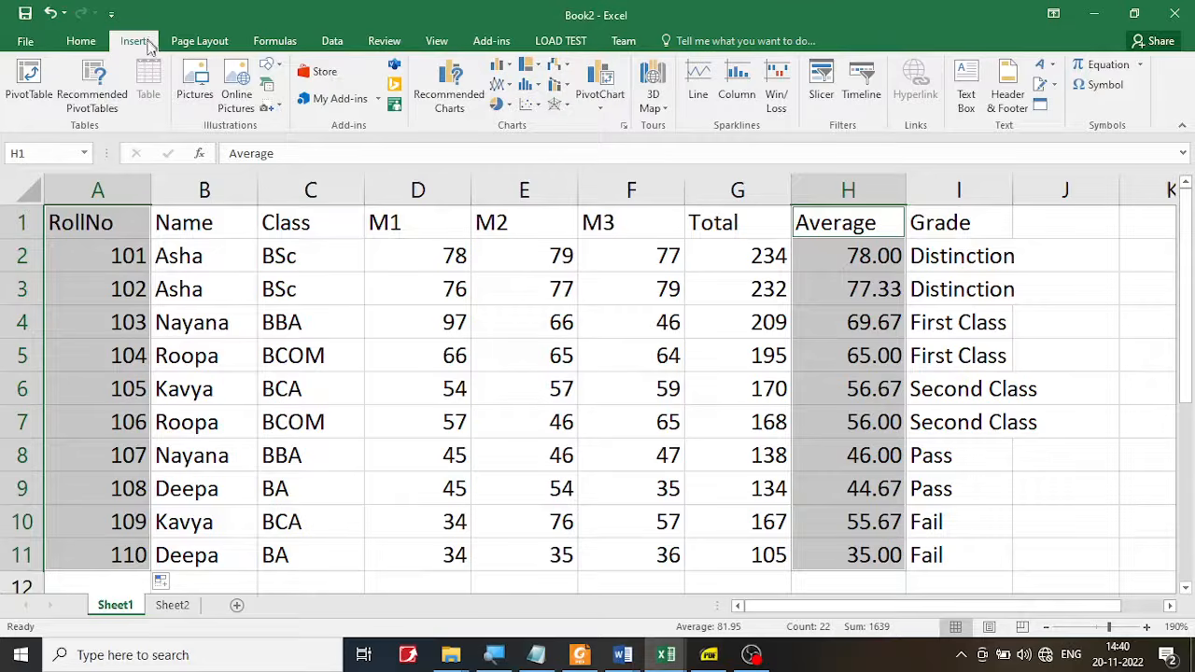
left_click(506, 71)
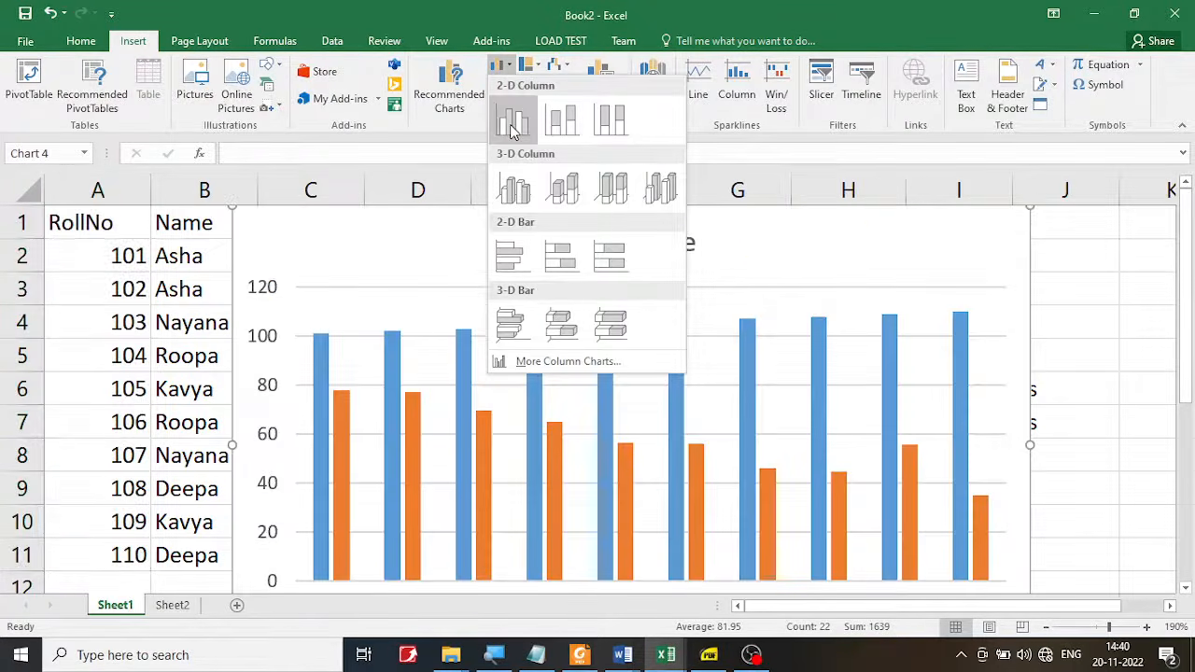
left_click(511, 129)
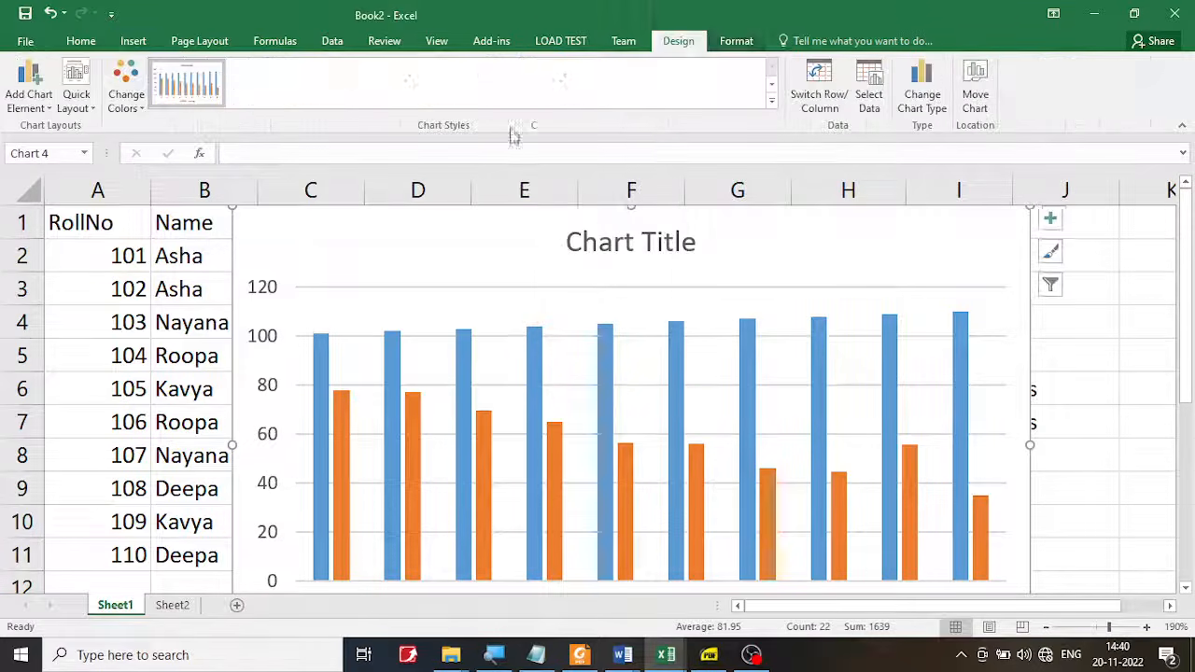
Step: Examine the new chart's columns, category axis and legend, and delete the chart
mouse_move(1189, 291)
left_mouse_down()
mouse_move(1189, 357)
mouse_move(1188, 279)
left_mouse_up()
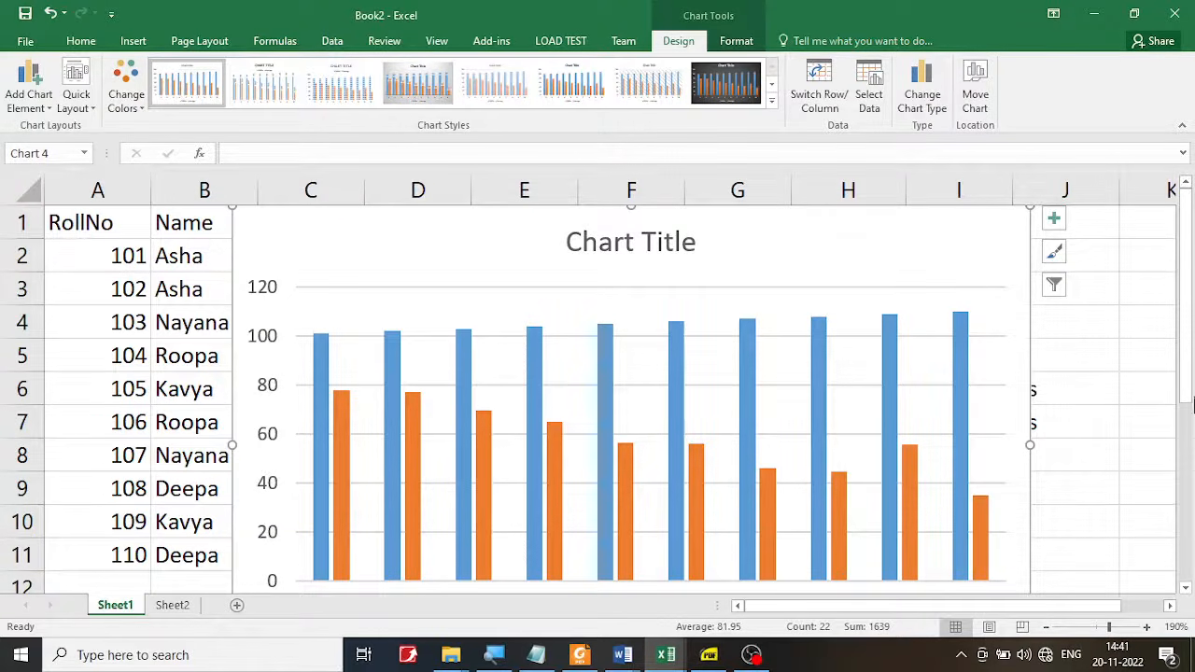
left_click_drag(1189, 360, 1187, 472)
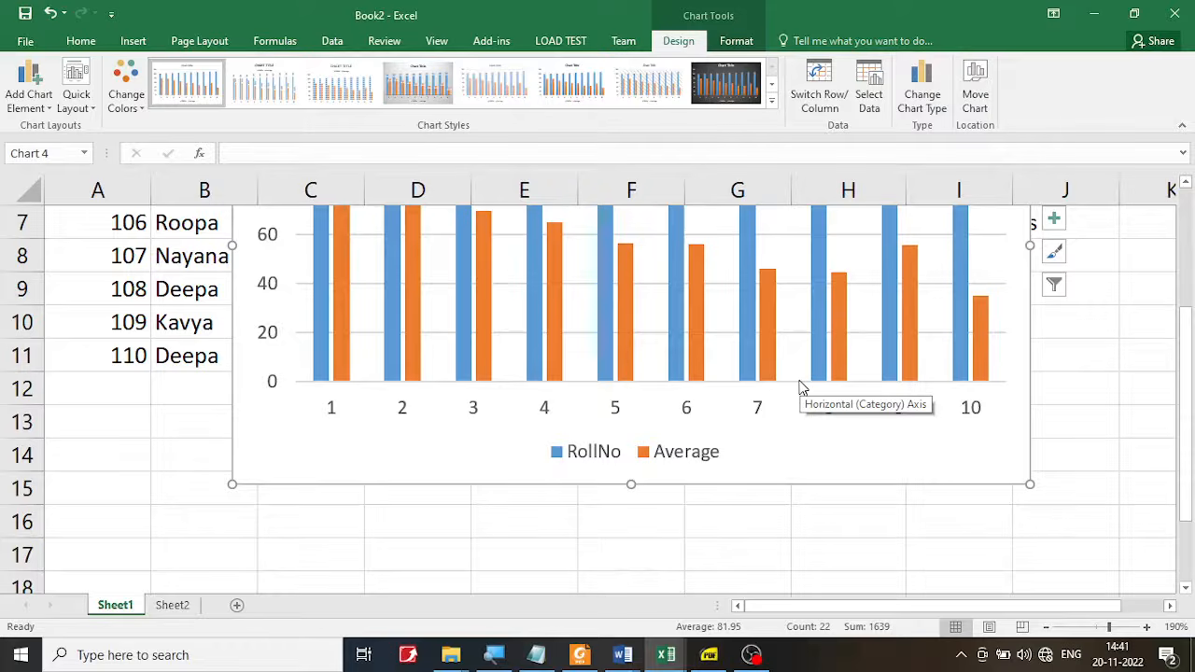
left_click_drag(1189, 422, 1190, 297)
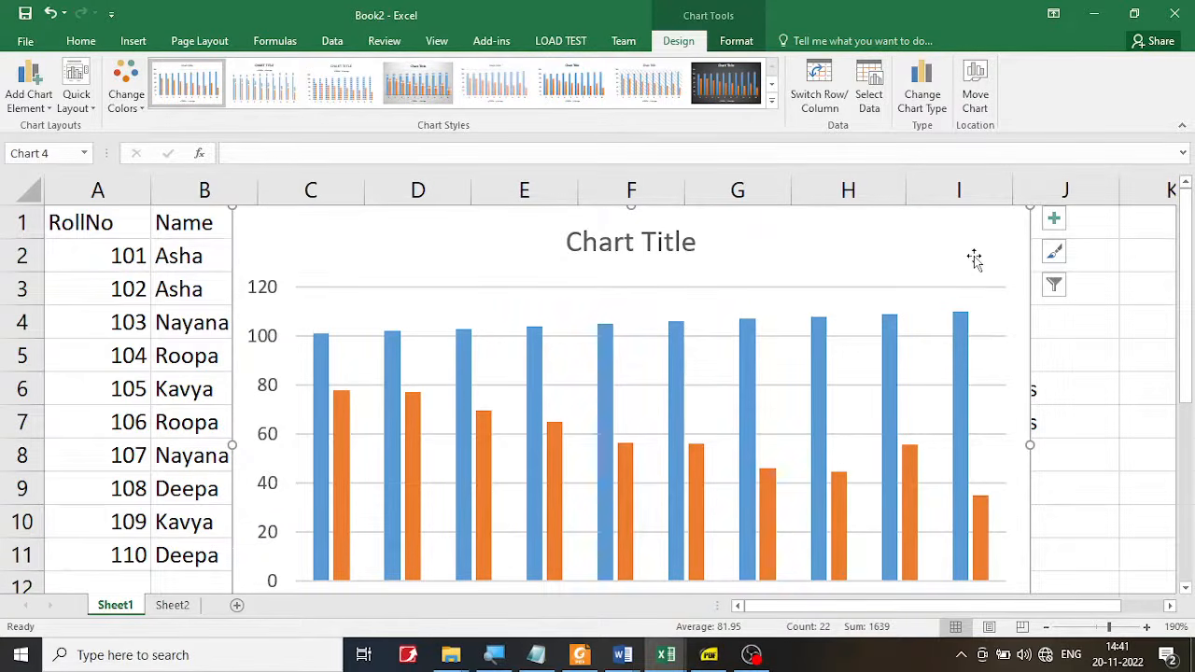
key("Delete")
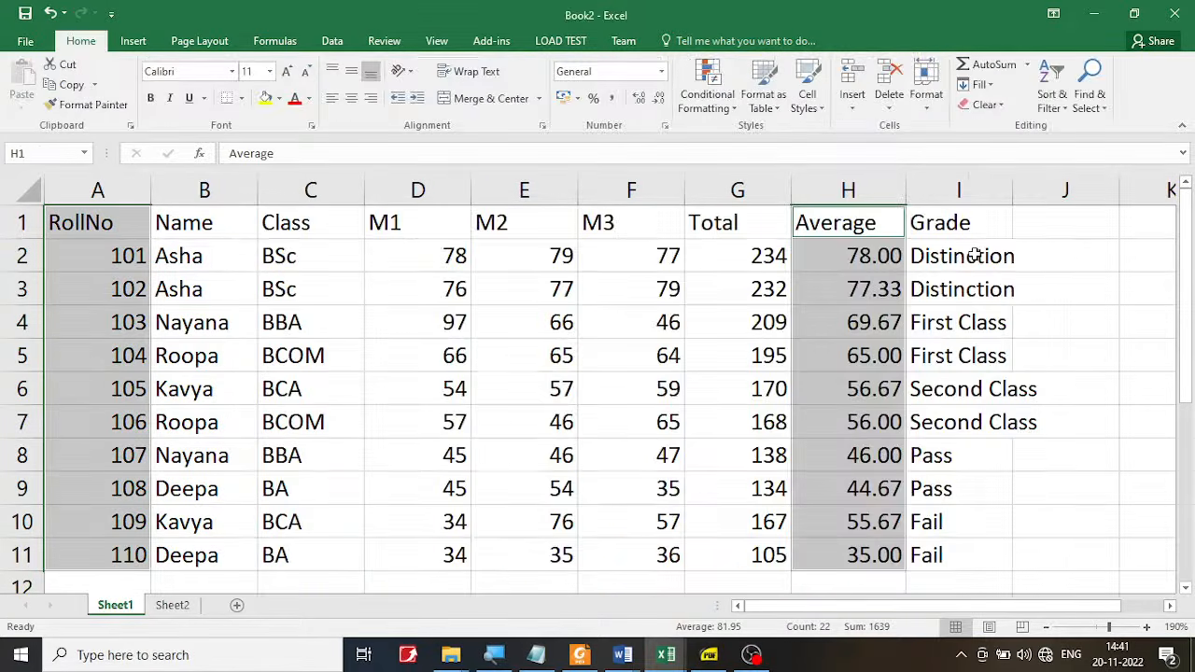
Step: Enter A101 as the first roll number in A2 and fill the series down to A110 in A11
left_click(85, 262)
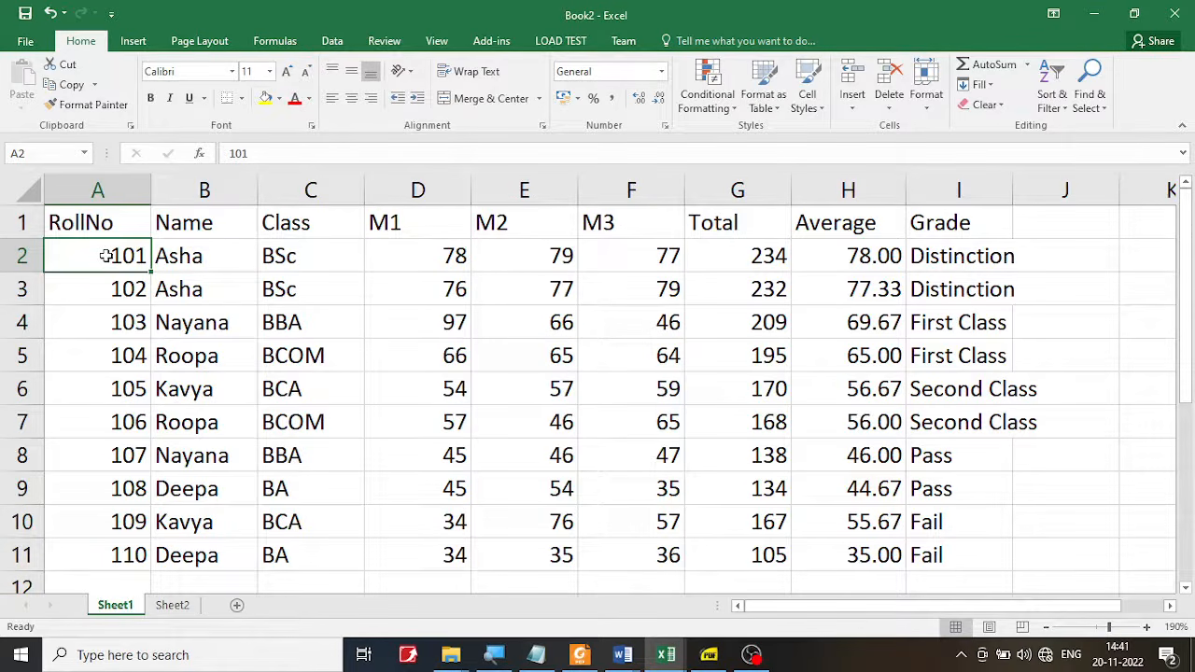
type("A")
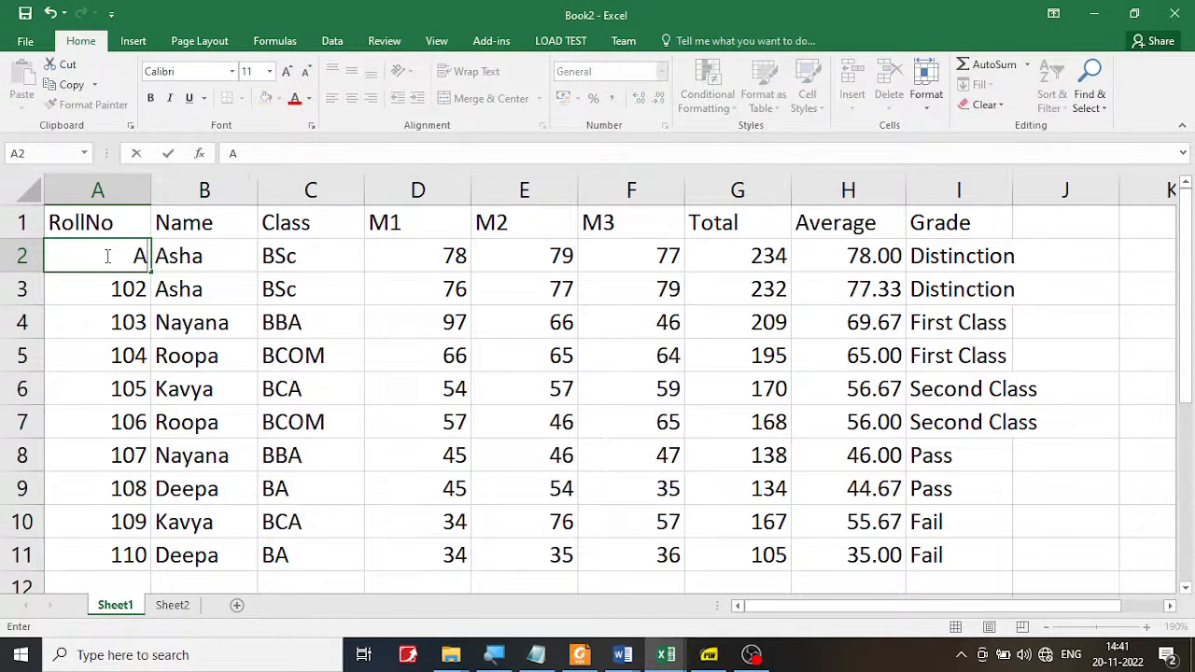
type("101")
key("Return")
left_click(106, 255)
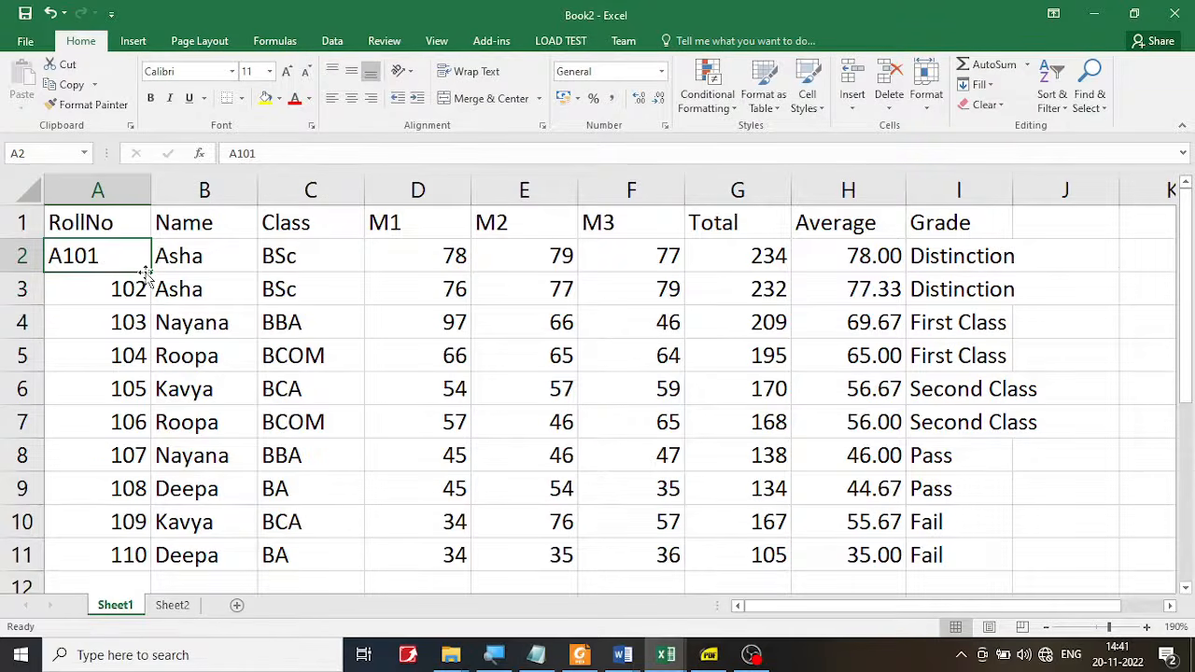
left_click_drag(150, 272, 150, 564)
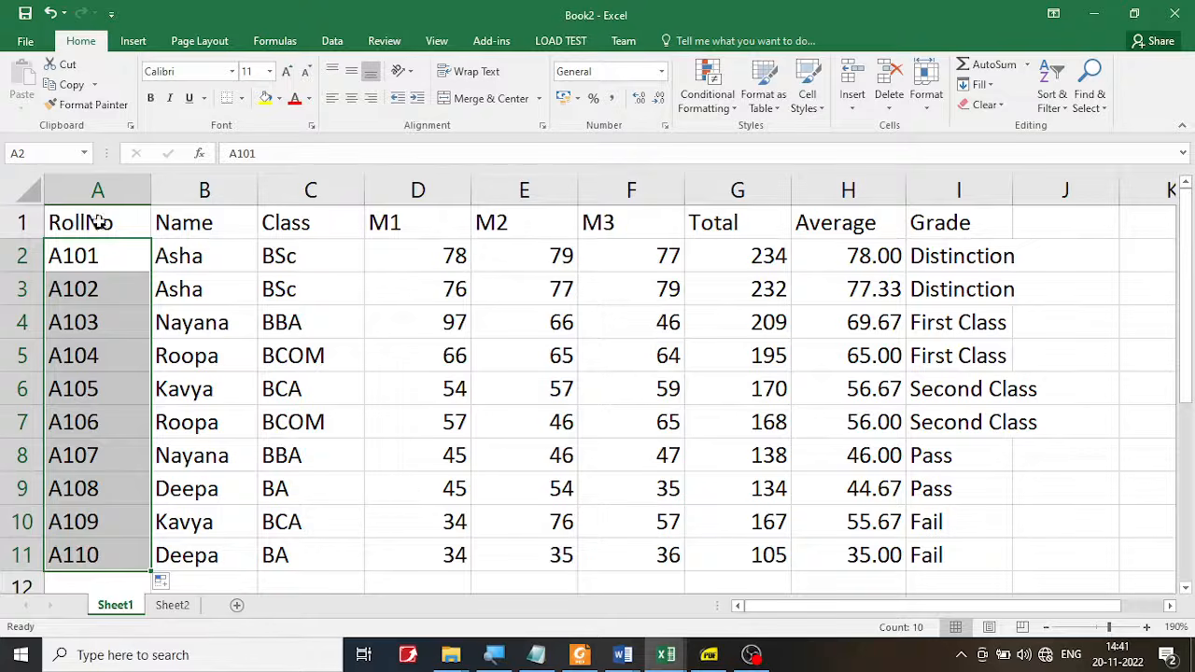
Step: Insert a 2-D clustered column chart from RollNo in A1:A11 and Average in H1:H11
left_click_drag(97, 220, 107, 563)
left_click_drag(826, 217, 825, 558)
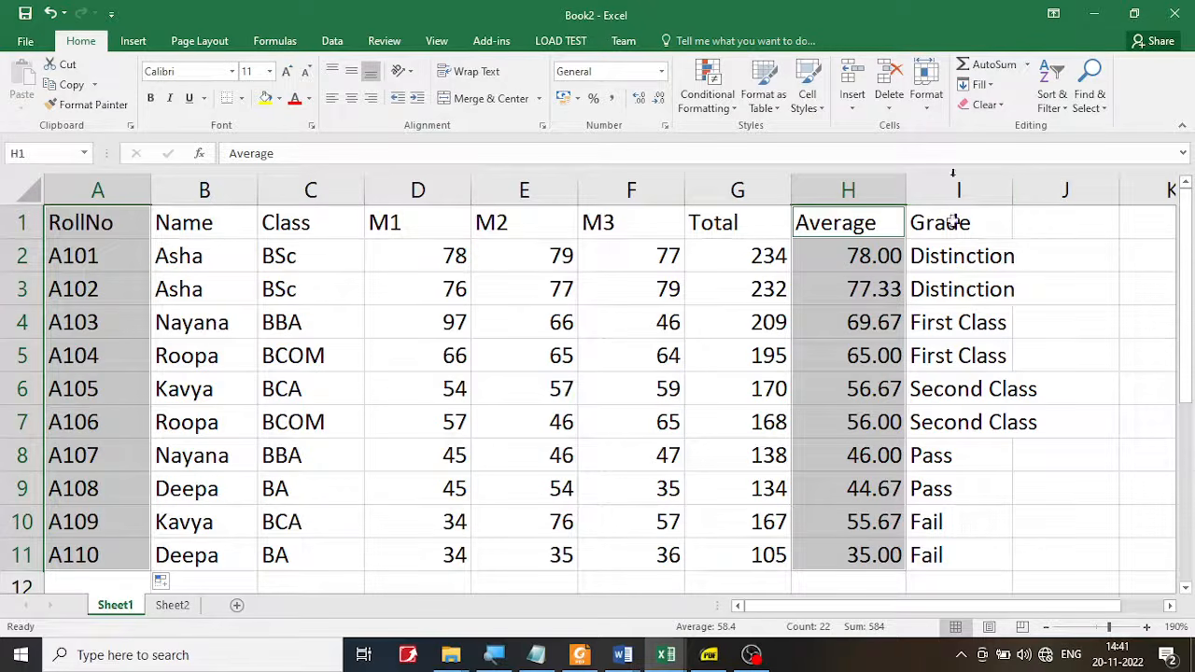
left_click(128, 41)
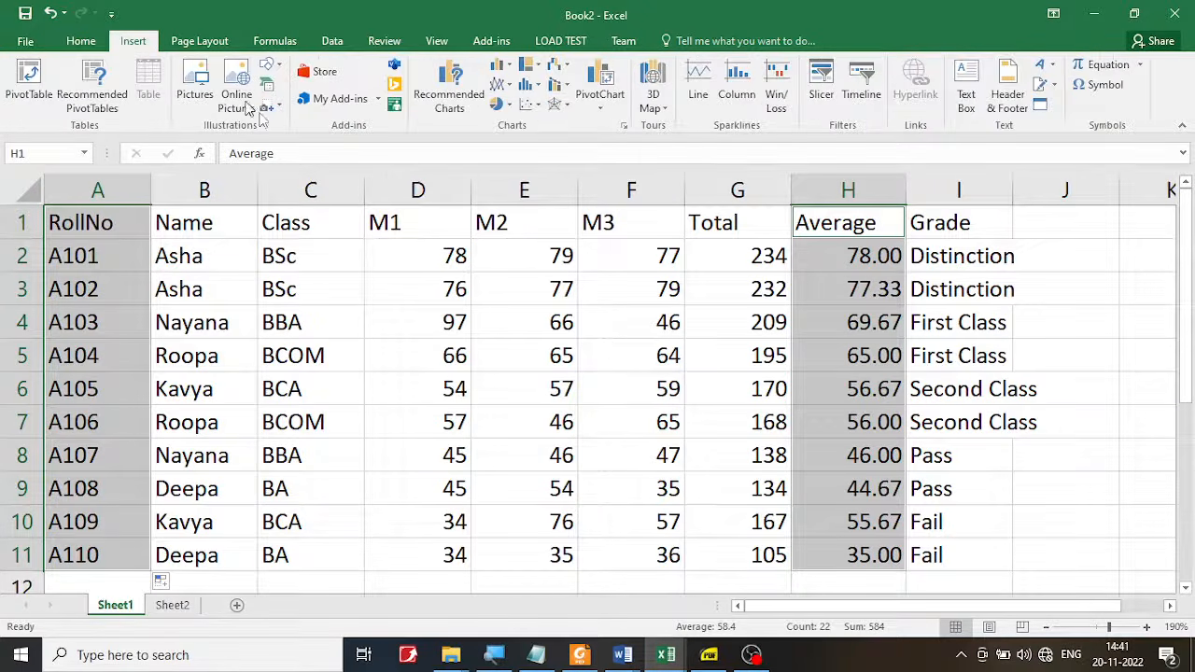
left_click(509, 66)
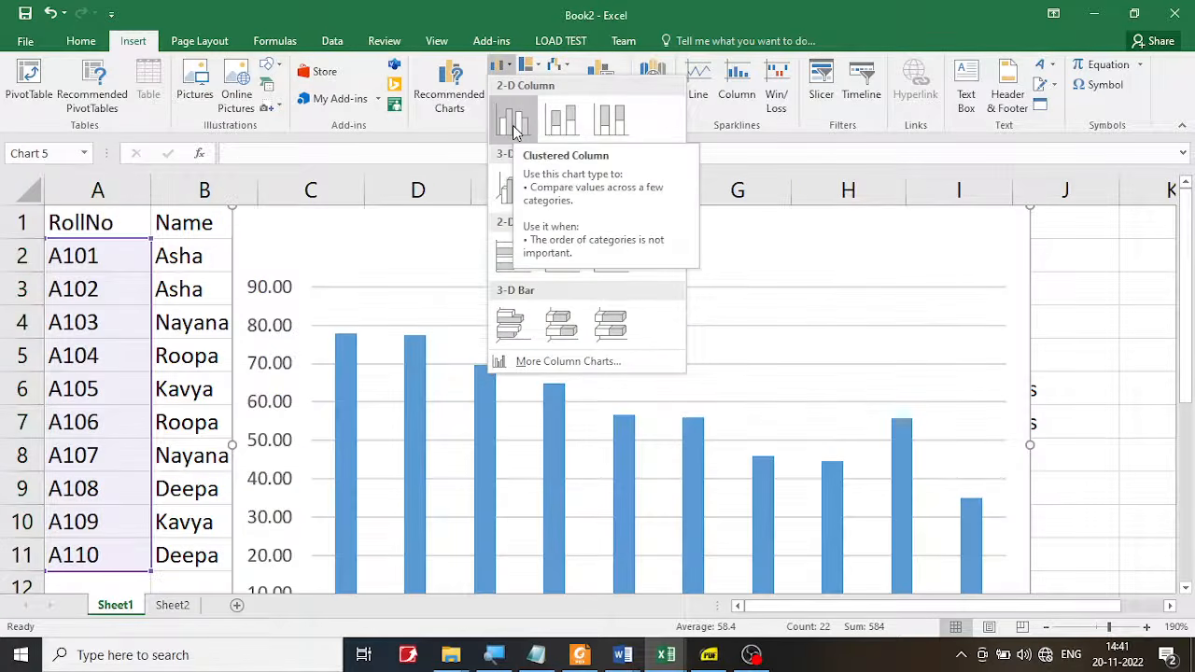
left_click(512, 122)
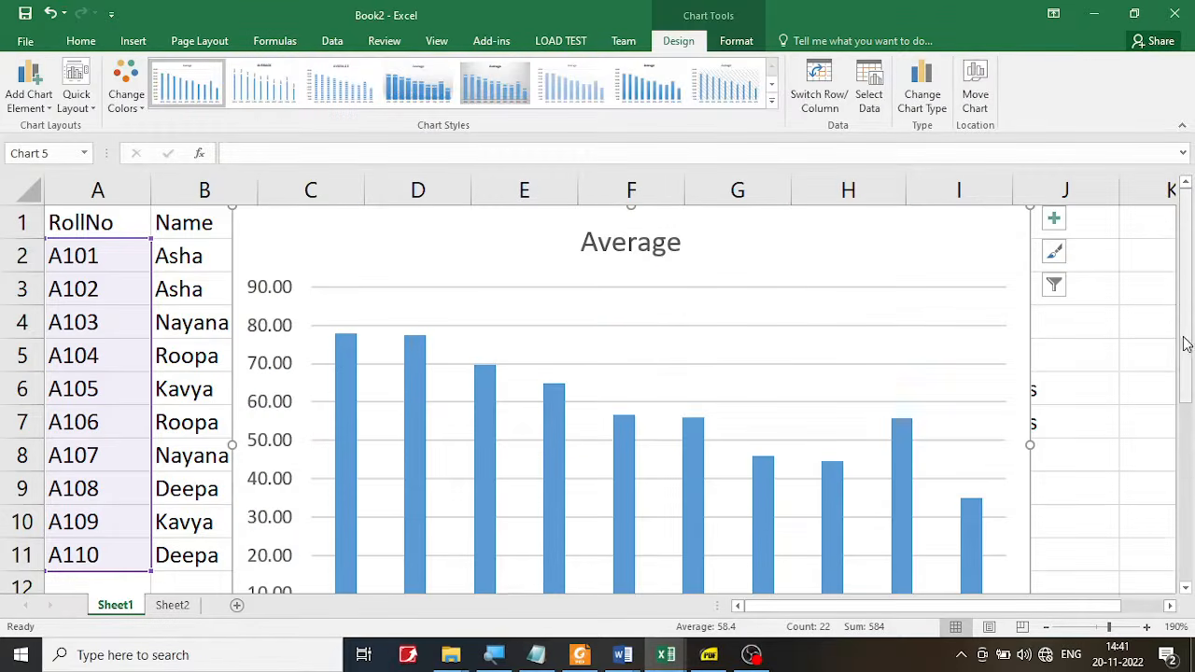
Step: Move the Average column chart just below the marks table so that it covers none of the data
mouse_move(1186, 344)
left_mouse_down()
mouse_move(1186, 448)
mouse_move(1187, 360)
left_mouse_up()
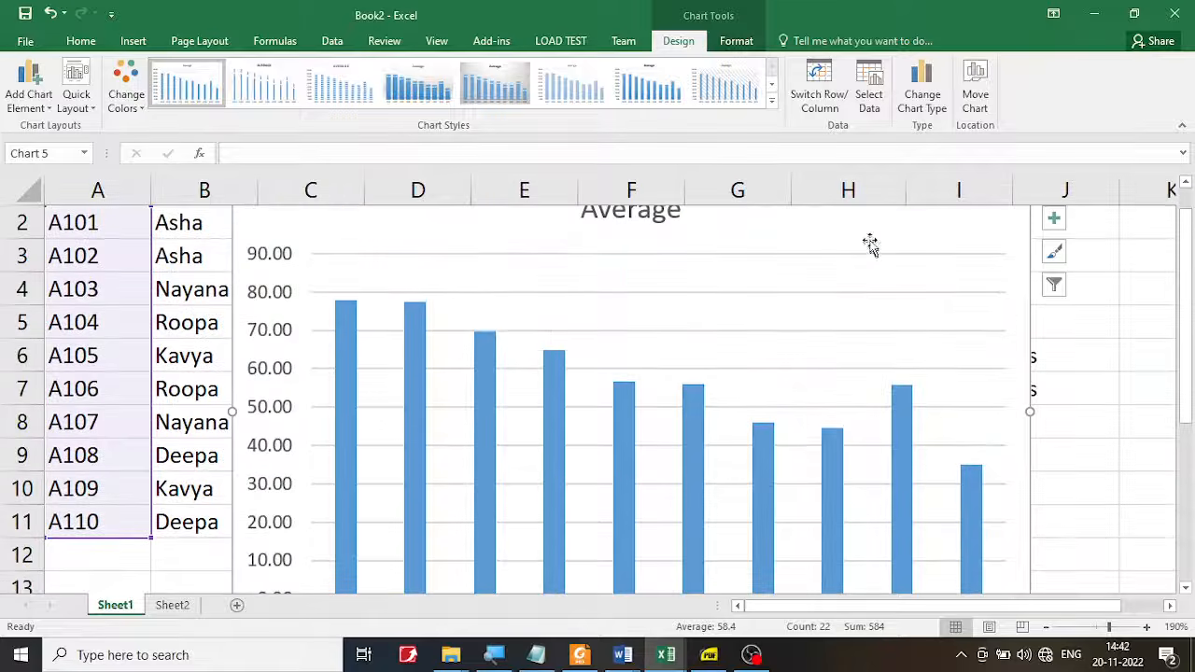
left_click_drag(869, 245, 838, 469)
left_click_drag(1178, 342, 1179, 355)
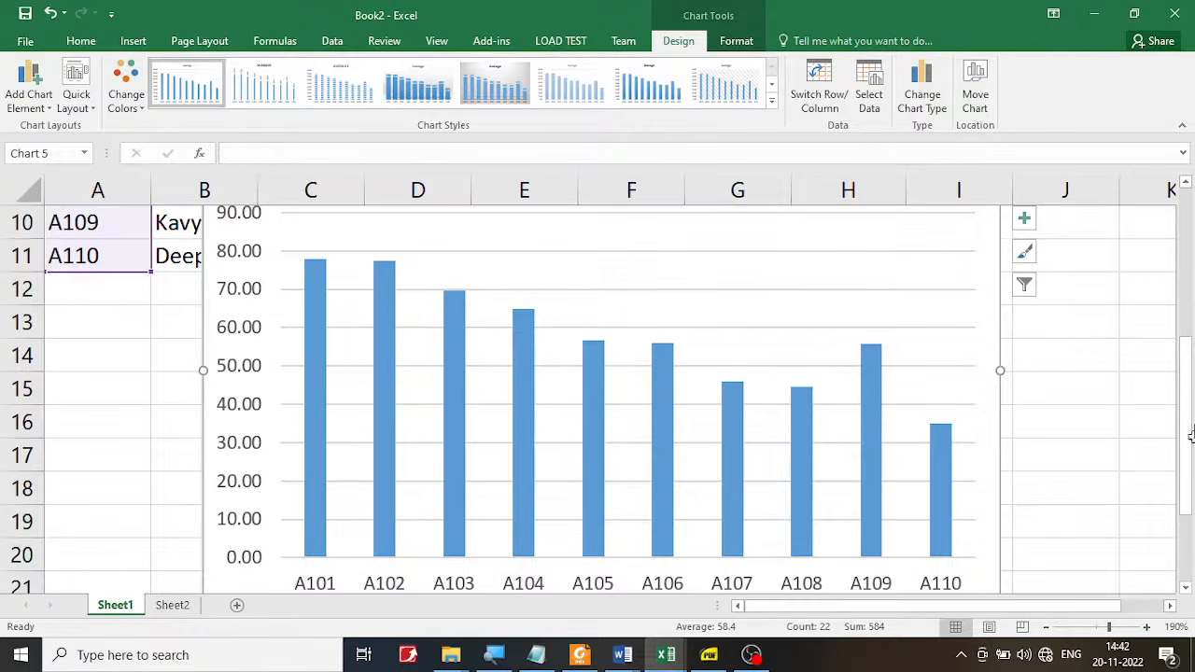
left_click_drag(1186, 433, 1183, 427)
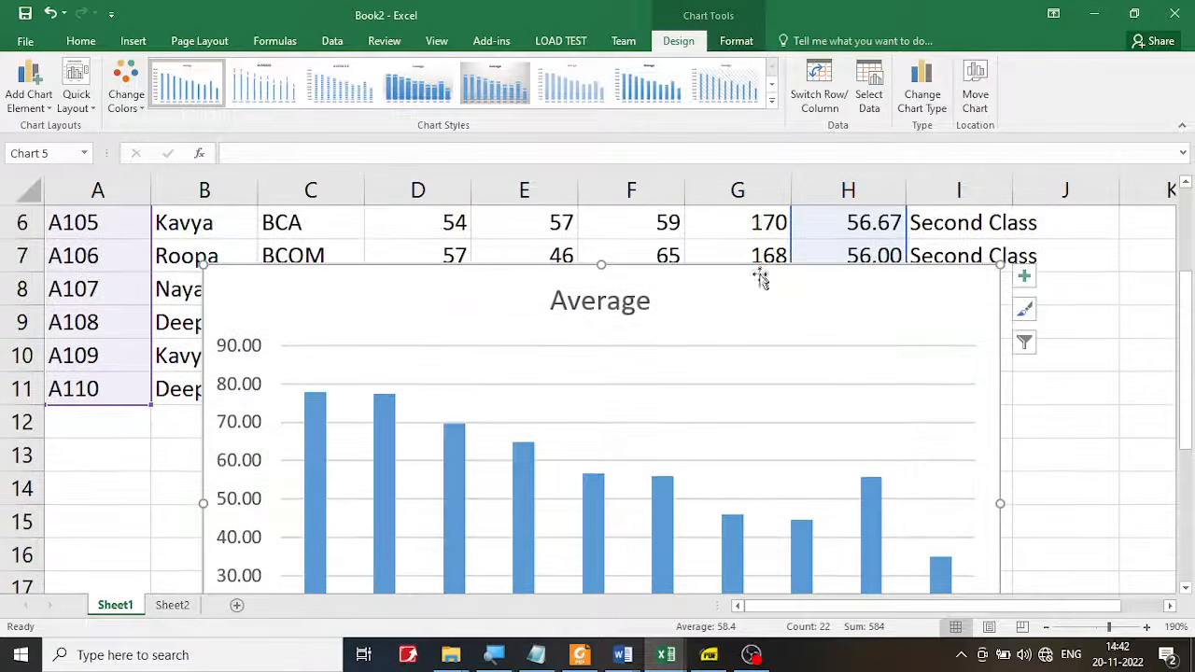
left_click_drag(760, 278, 674, 446)
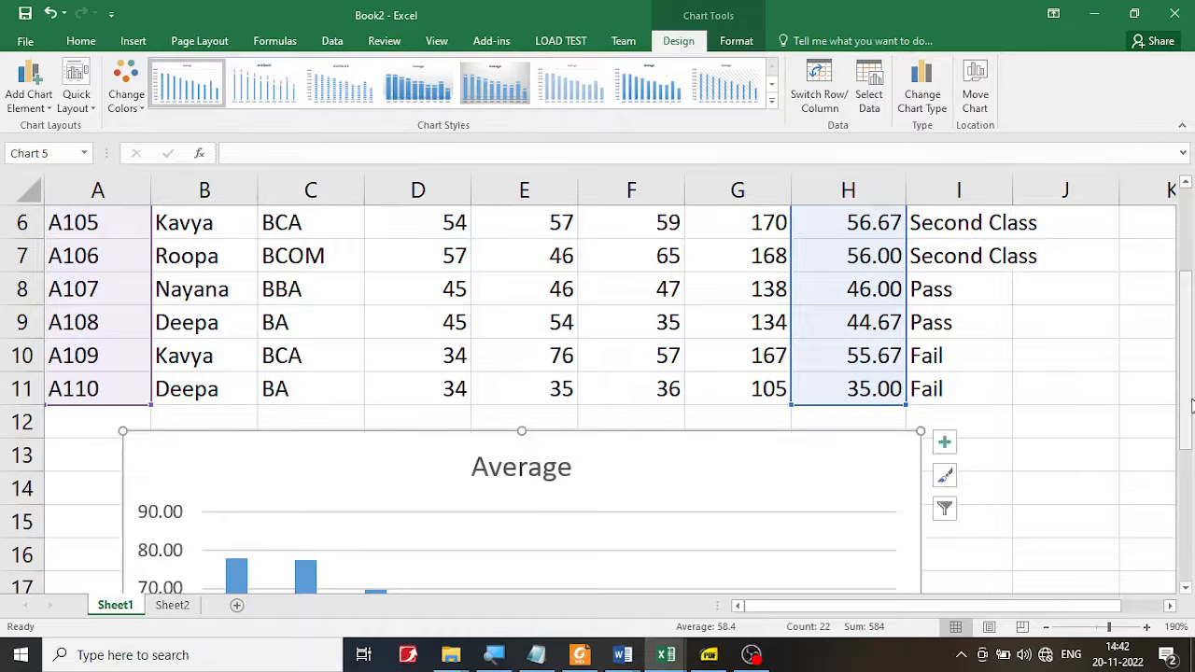
left_click_drag(1191, 403, 1184, 413)
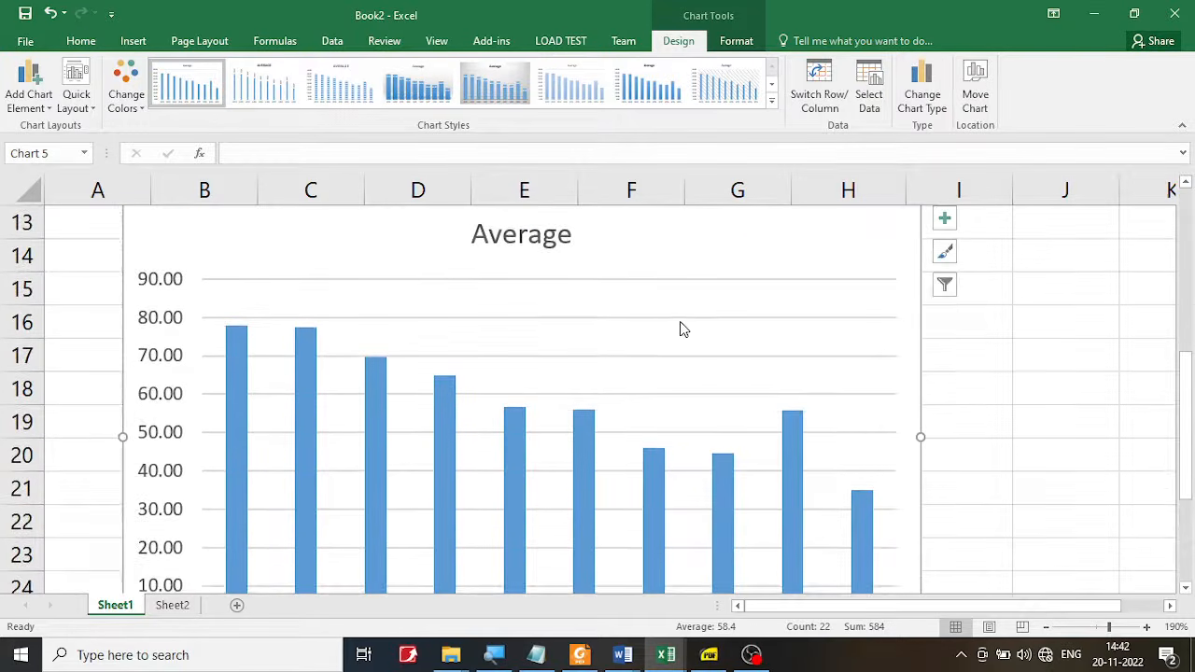
scroll(679, 325, "up", 2)
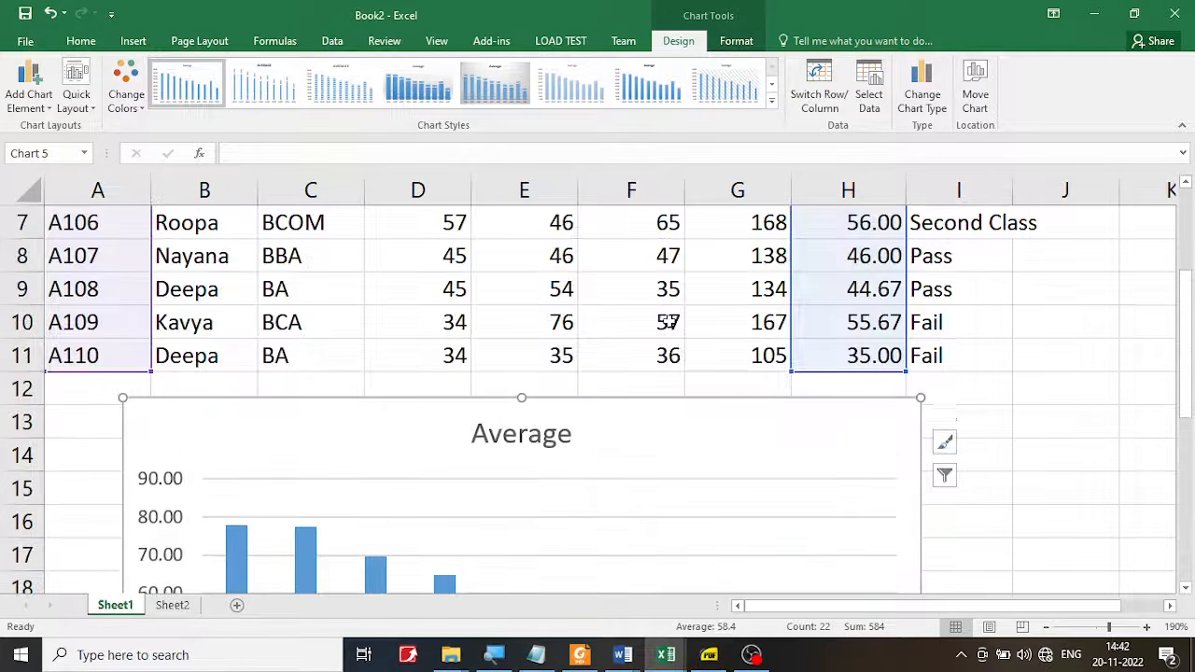